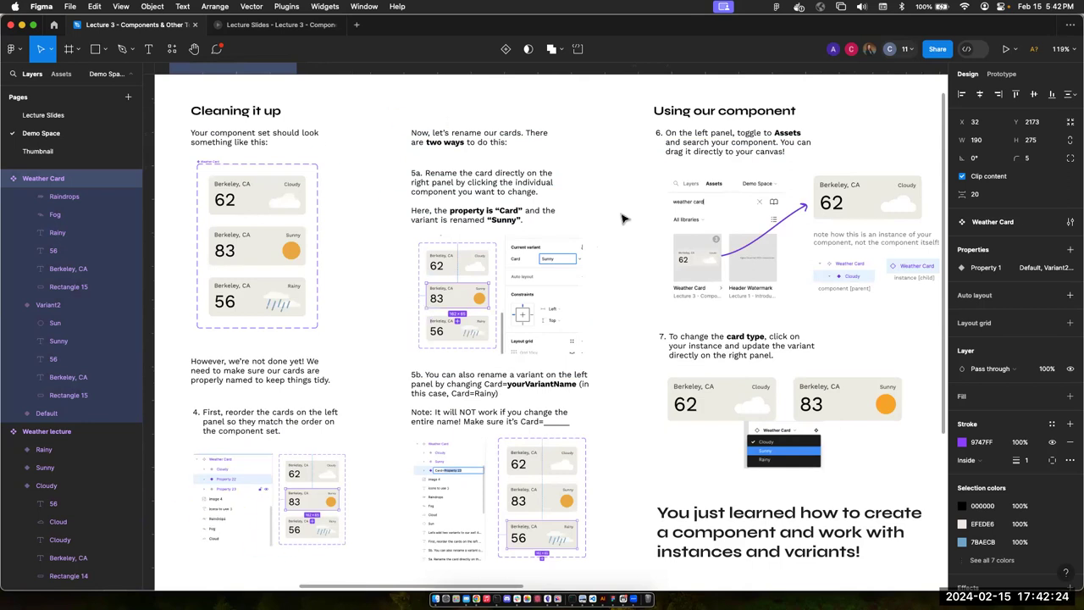
# - Read the "Cleaning it up" instructions on reordering and renaming the cards in the Weather Card demo
pyautogui.scroll(-1, 623, 218)
pyautogui.hscroll(-1, 623, 218)
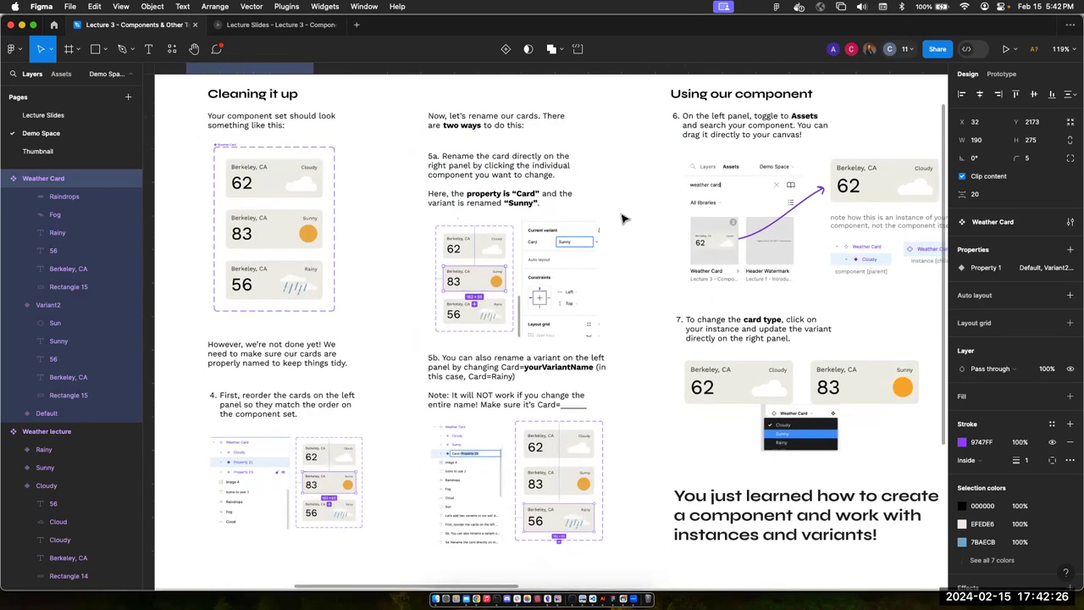
pyautogui.scroll(-1, 623, 219)
pyautogui.hscroll(-2, 623, 218)
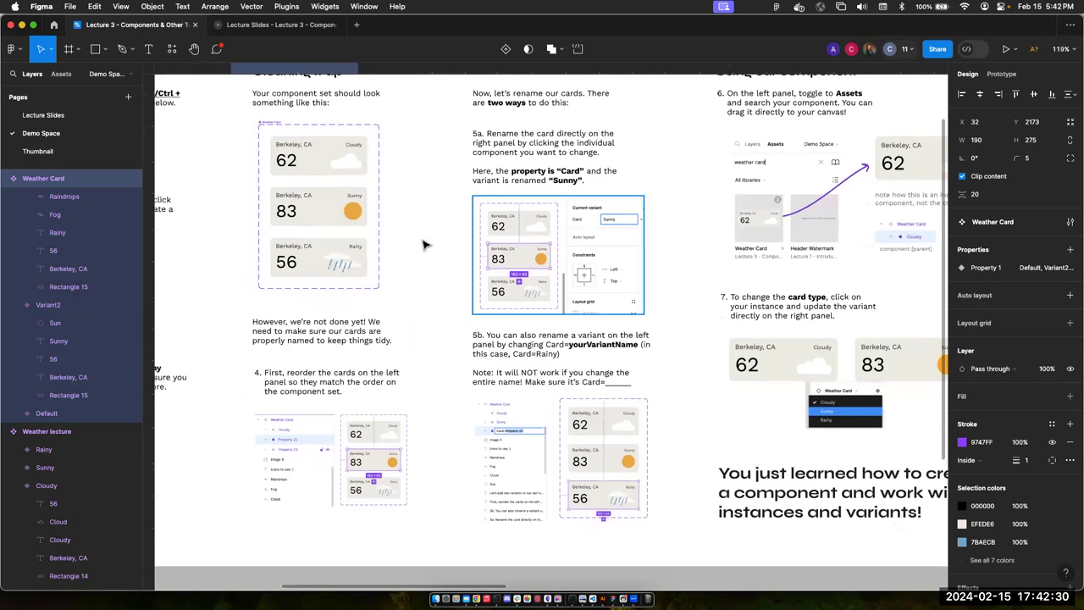
pyautogui.scroll(-3, 424, 247)
pyautogui.hscroll(-2, 424, 247)
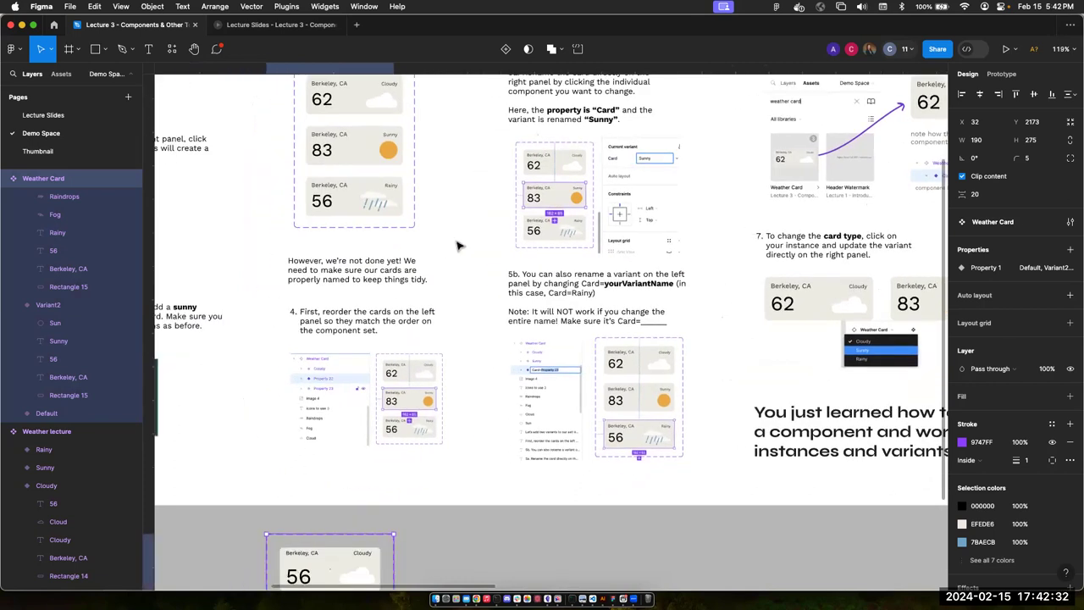
pyautogui.scroll(-1, 470, 236)
pyautogui.scroll(-2, 474, 237)
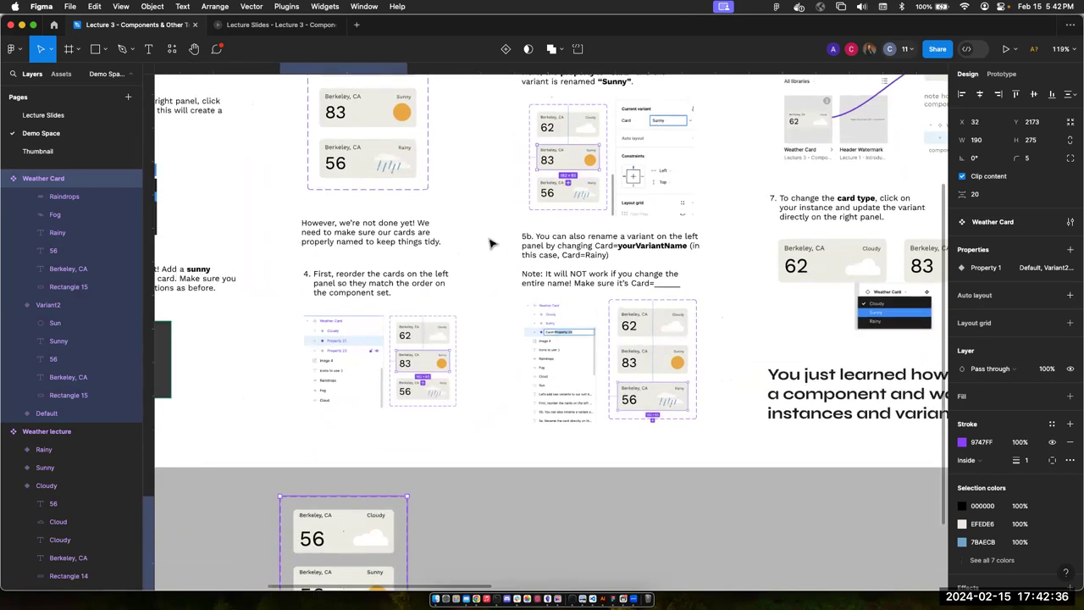
pyautogui.scroll(-2, 490, 241)
pyautogui.scroll(1, 76, 238)
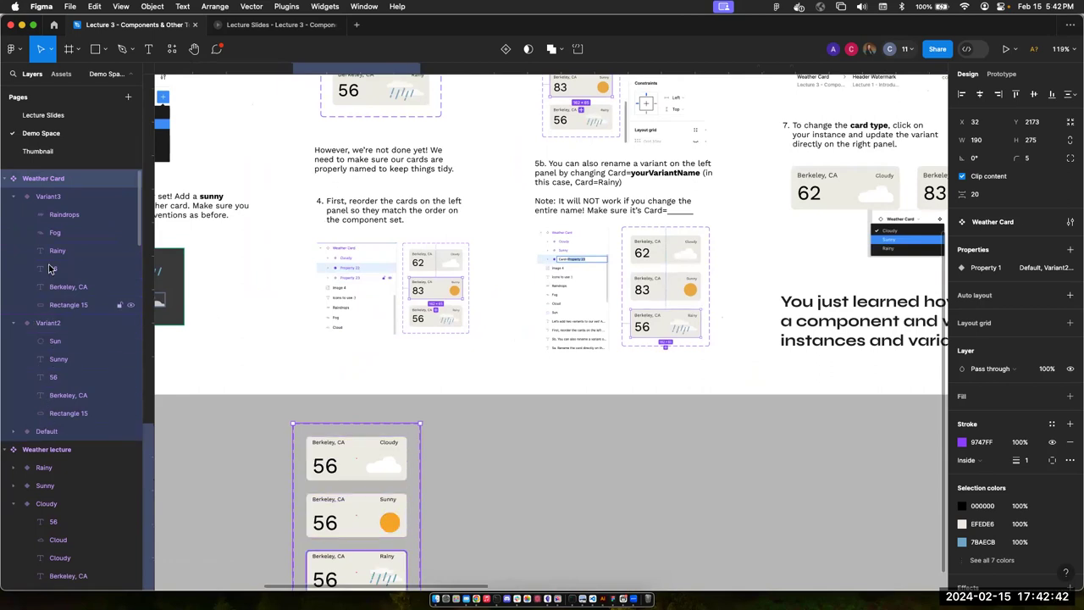
pyautogui.scroll(2, 401, 309)
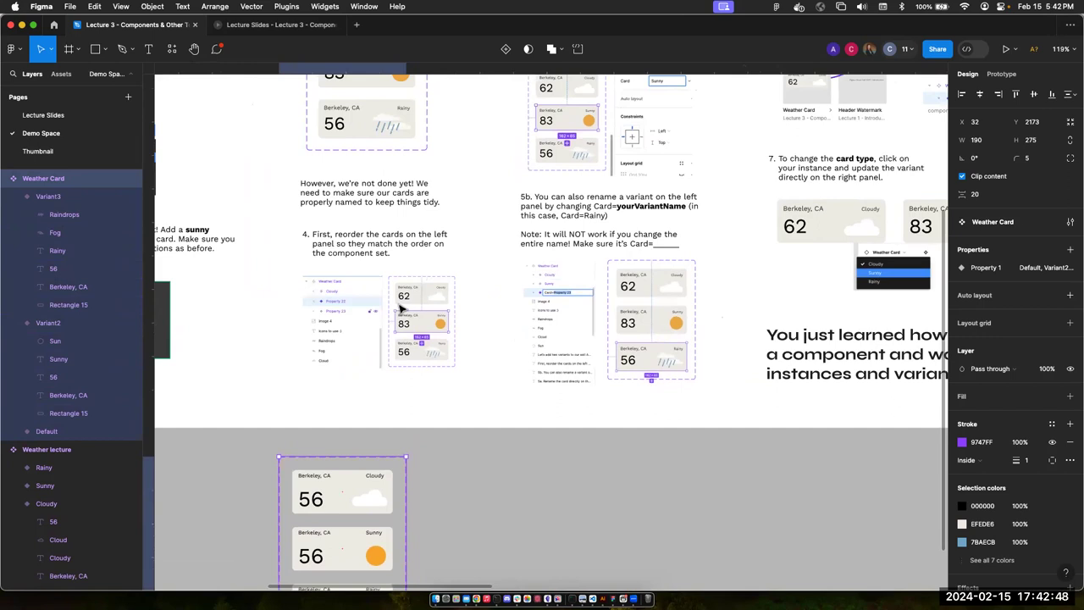
pyautogui.scroll(5, 610, 250)
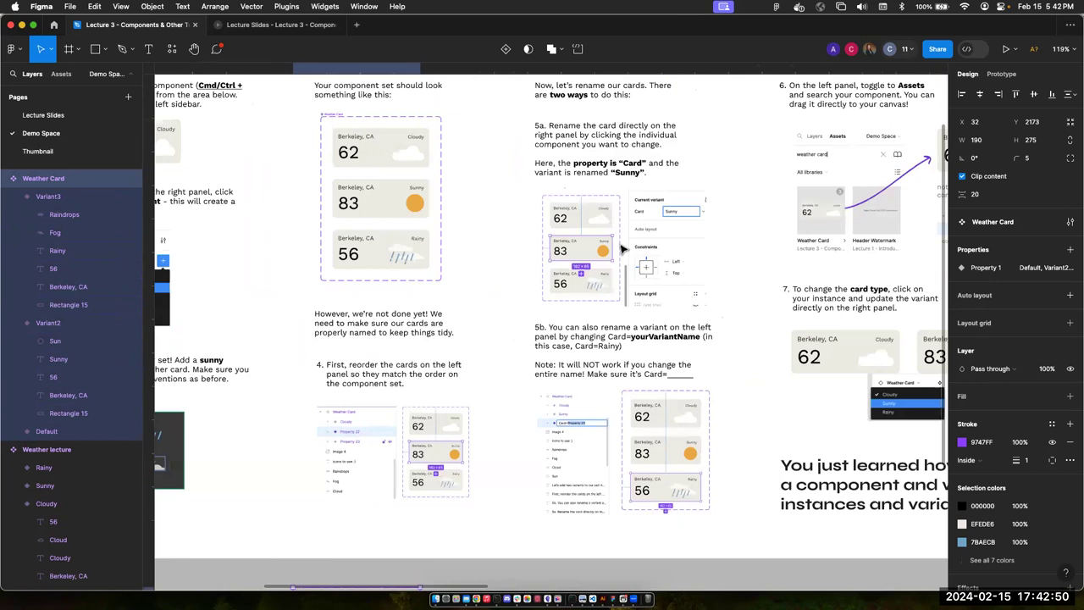
pyautogui.scroll(-2, 618, 252)
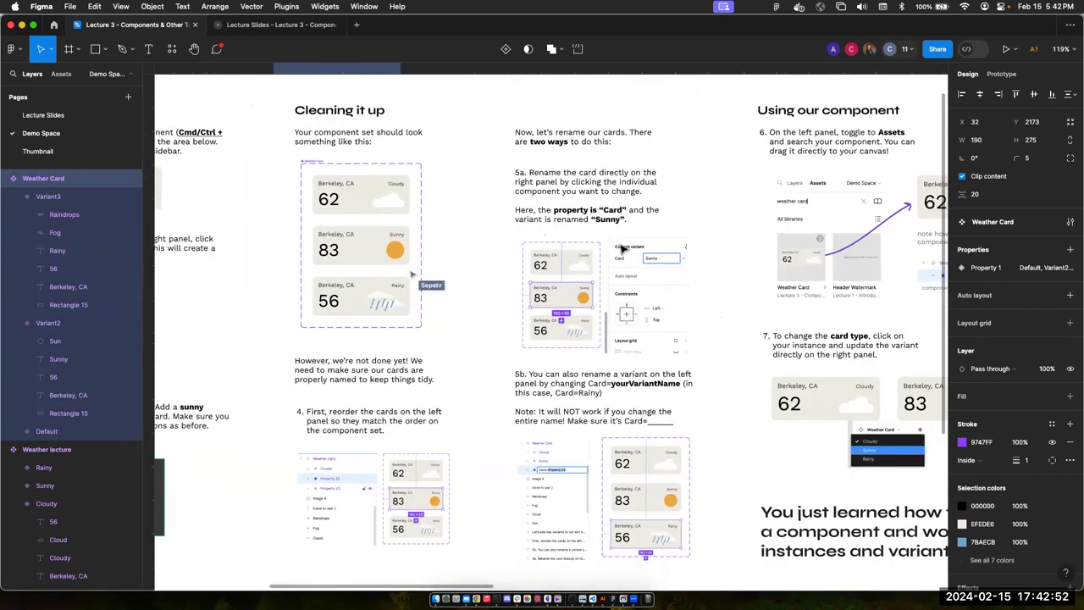
pyautogui.scroll(-4, 584, 269)
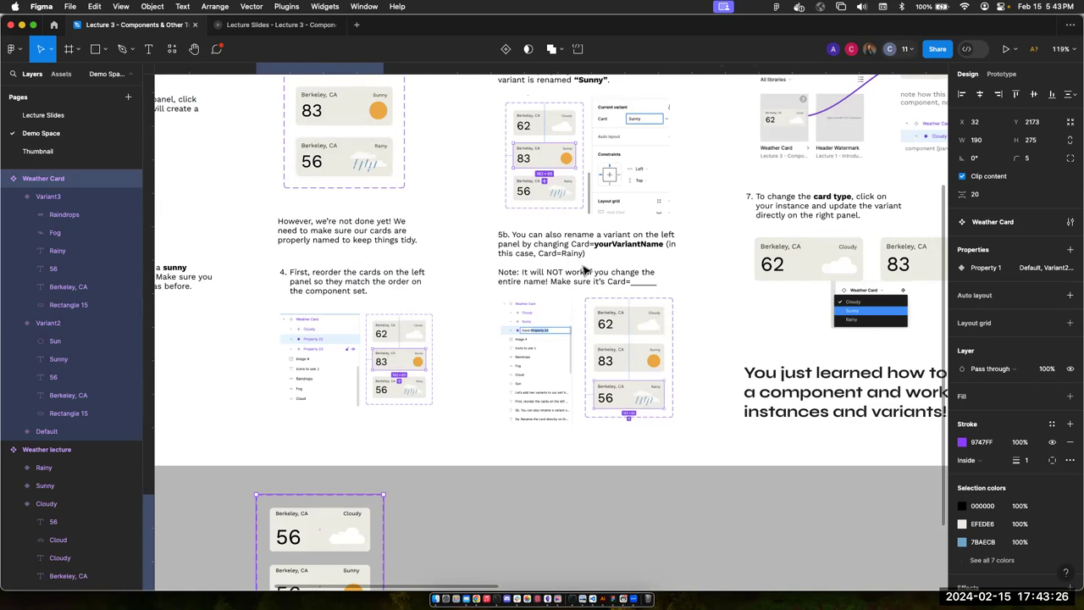
# - Examine the "Using our component" instructions on placing an instance and changing its card type
pyautogui.scroll(4, 585, 270)
pyautogui.hscroll(2, 585, 269)
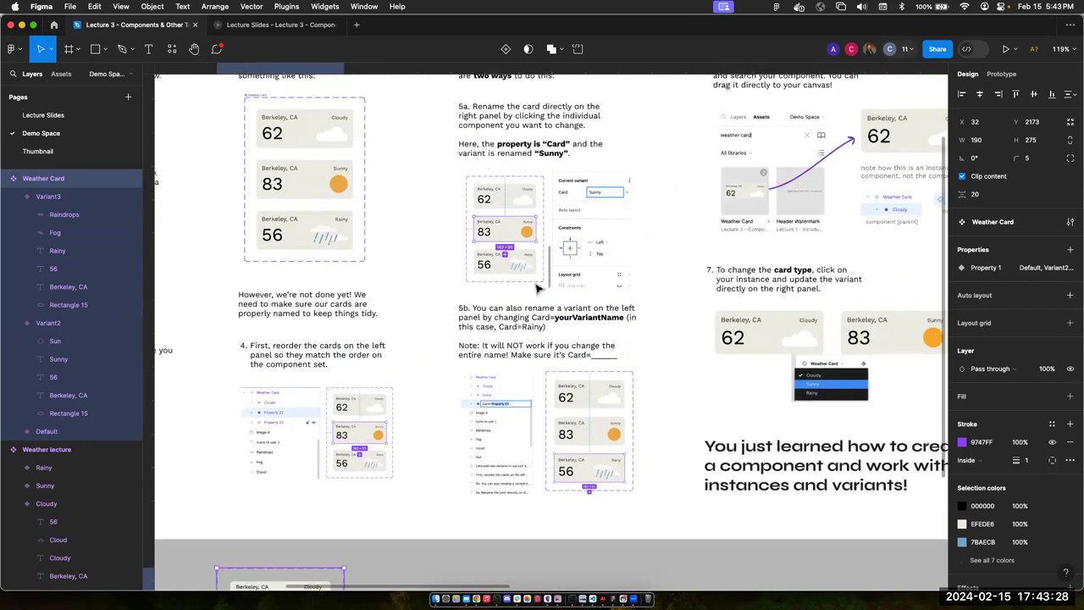
pyautogui.scroll(3, 536, 289)
pyautogui.hscroll(1, 536, 289)
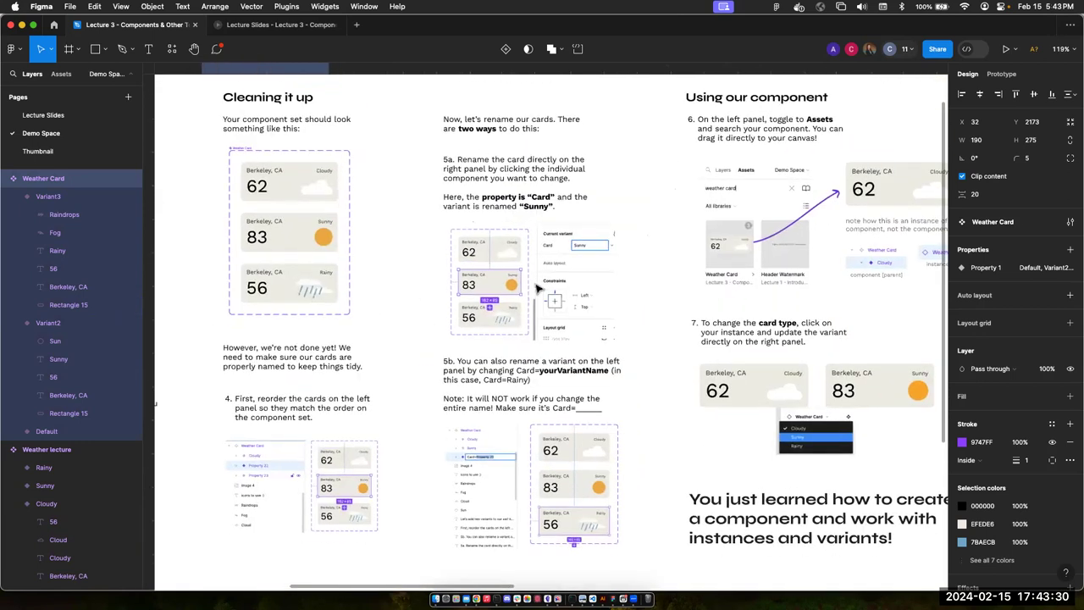
pyautogui.hscroll(4, 536, 289)
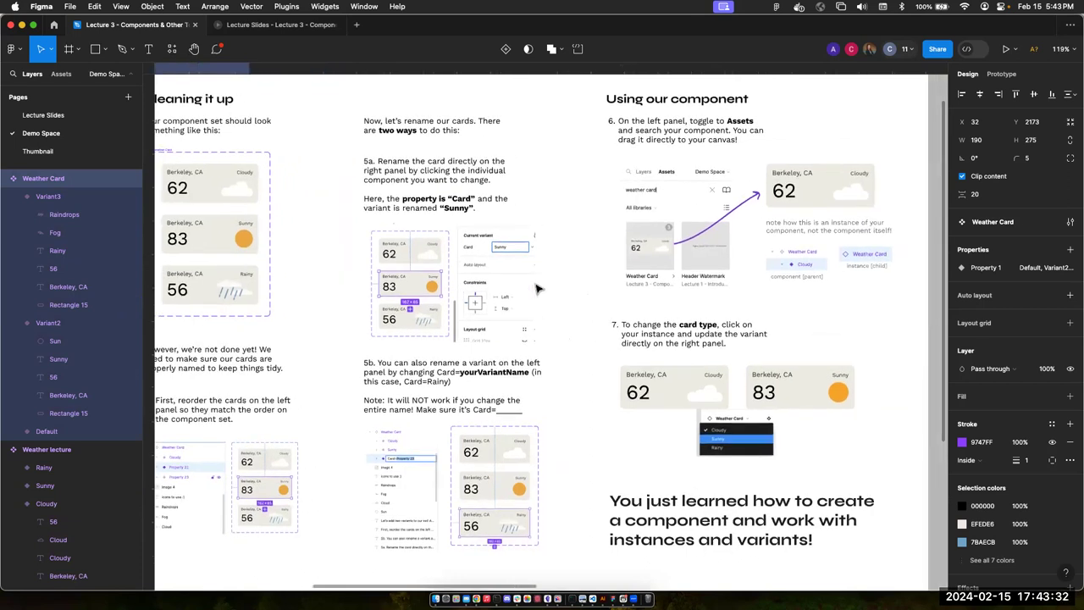
pyautogui.scroll(-1, 538, 289)
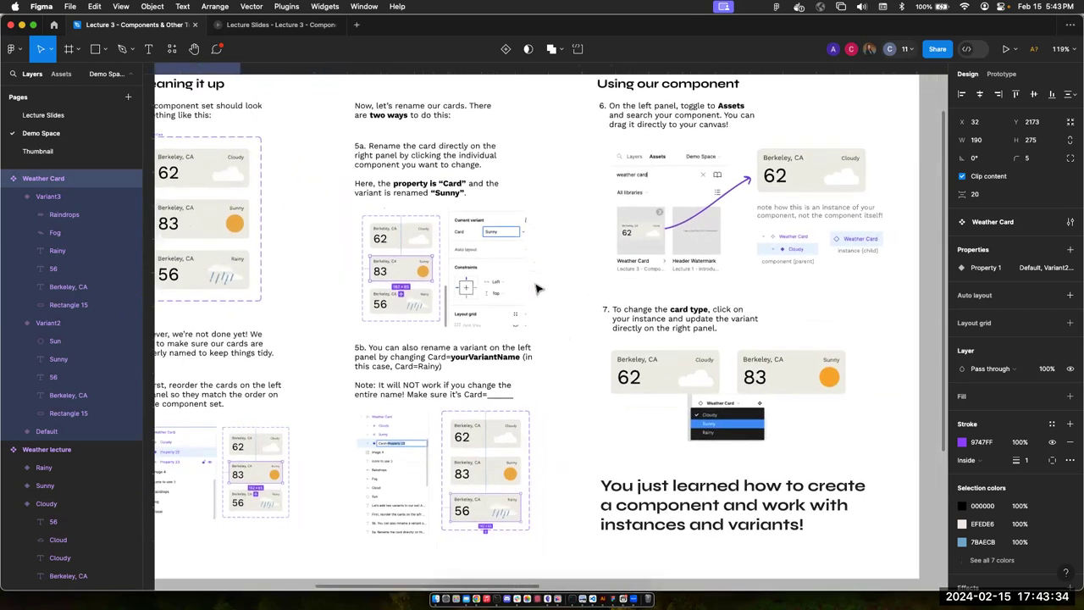
pyautogui.hscroll(1, 540, 289)
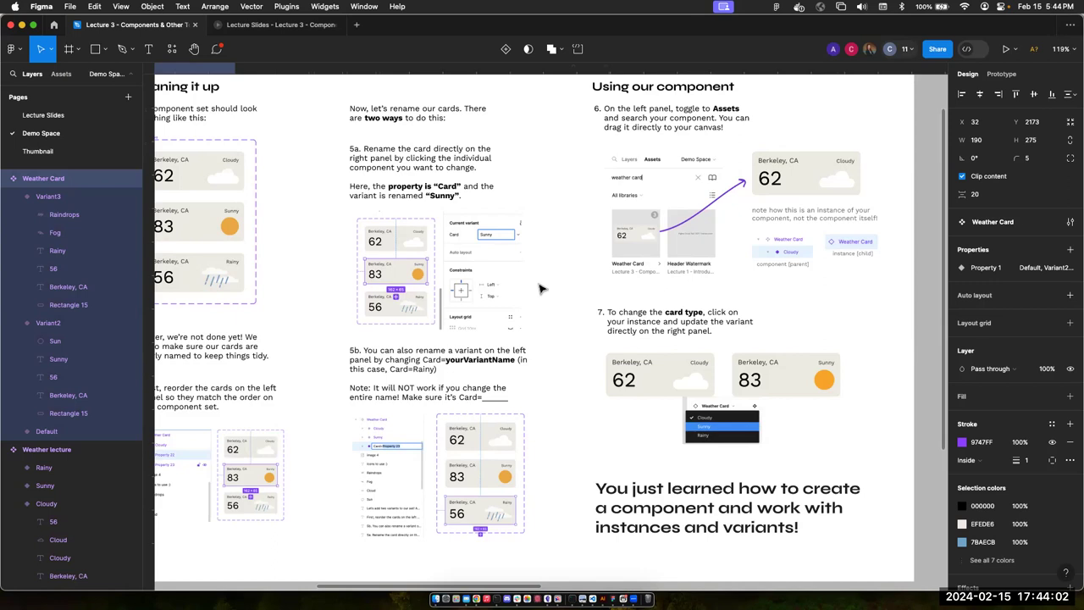
# - Collapse the contents of Variant3 and Variant2 in the Weather Card component set's layer list
pyautogui.scroll(-5, 543, 289)
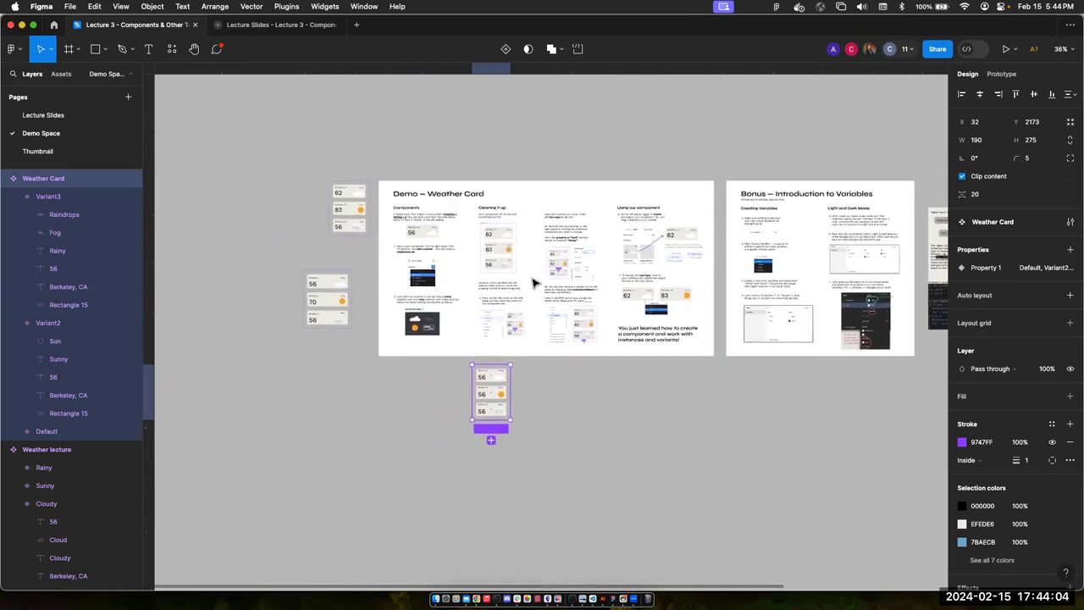
pyautogui.scroll(2, 511, 257)
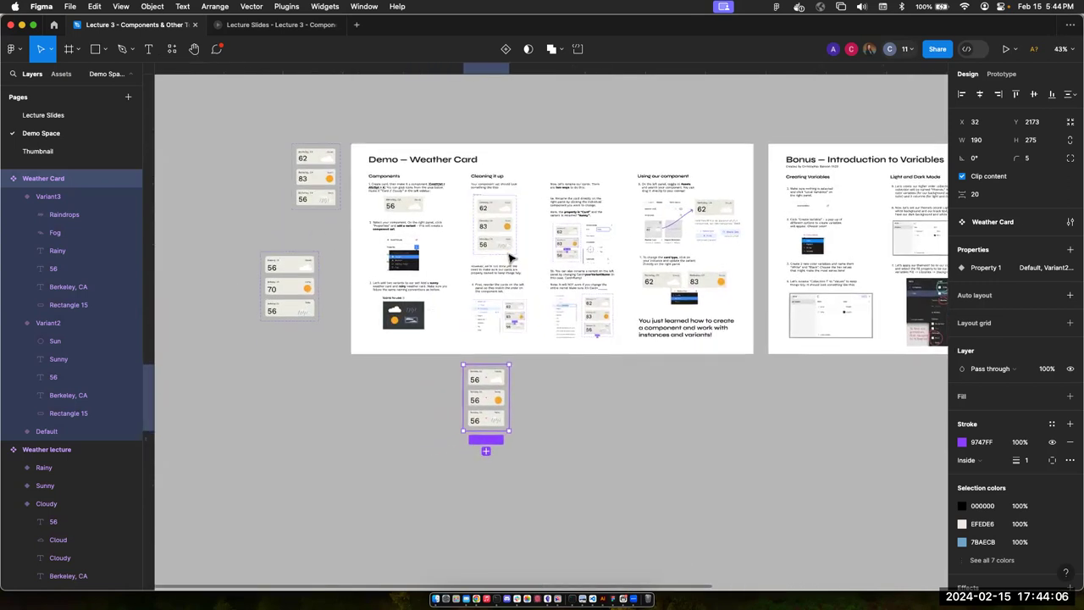
pyautogui.scroll(6, 510, 257)
pyautogui.scroll(-3, 433, 340)
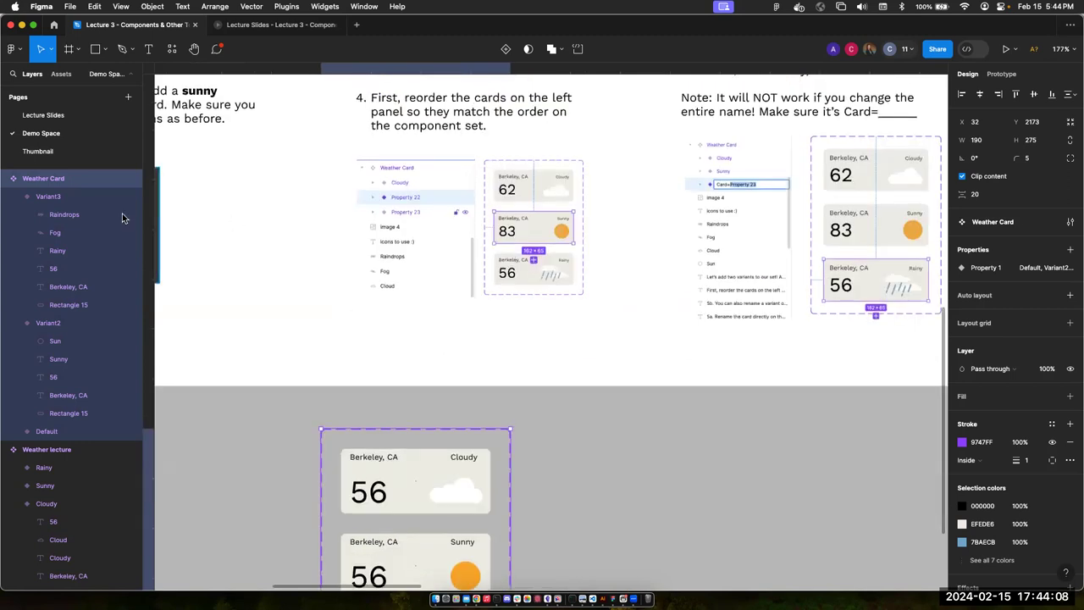
pyautogui.click(19, 197)
pyautogui.click(16, 218)
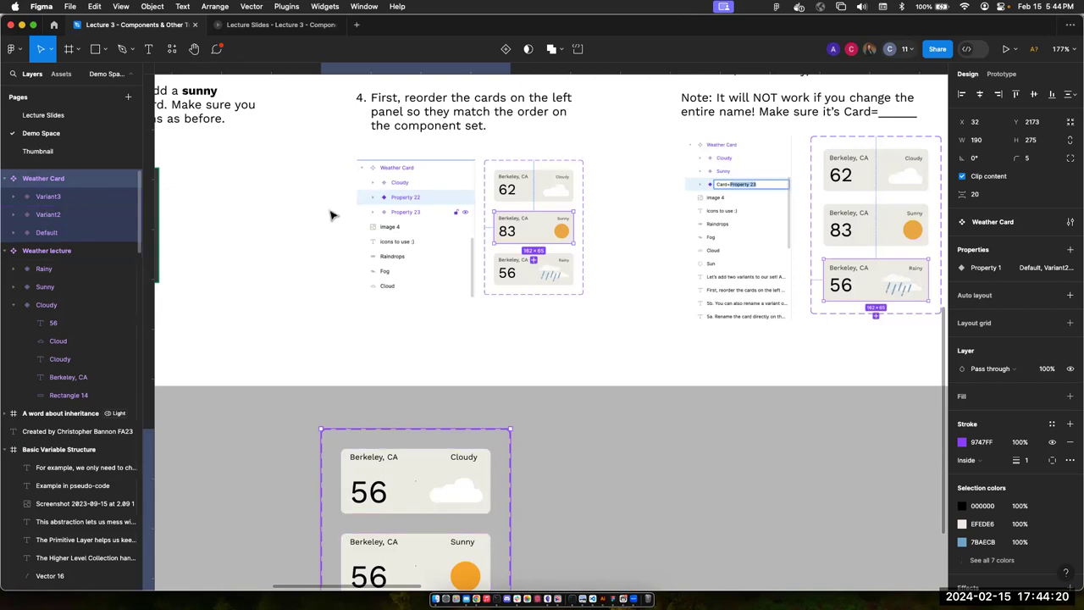
# - Reorder the cards inside the Weather Card component set to Rainy, Sunny, Cloudy from top to bottom, matching the layer order
pyautogui.scroll(5, 332, 215)
pyautogui.scroll(2, 332, 215)
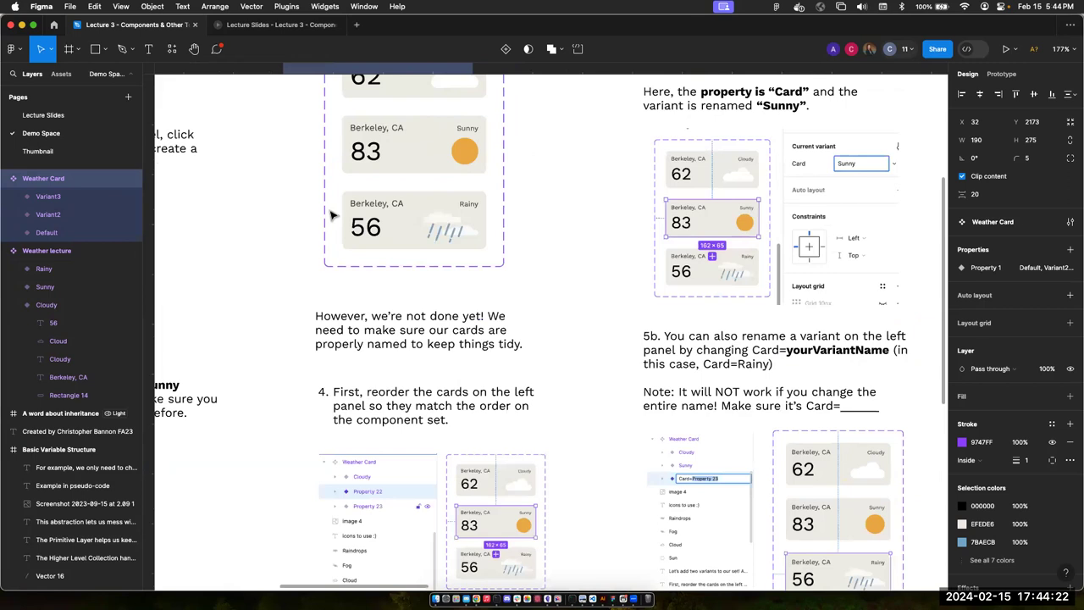
pyautogui.scroll(-5, 332, 215)
pyautogui.scroll(-8, 332, 250)
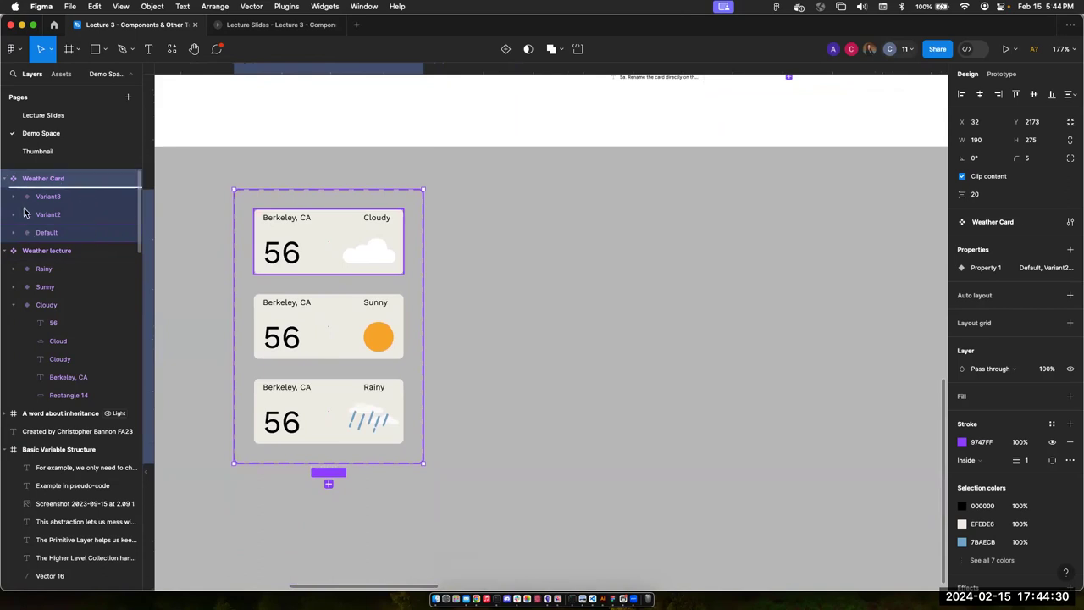
pyautogui.click(12, 230)
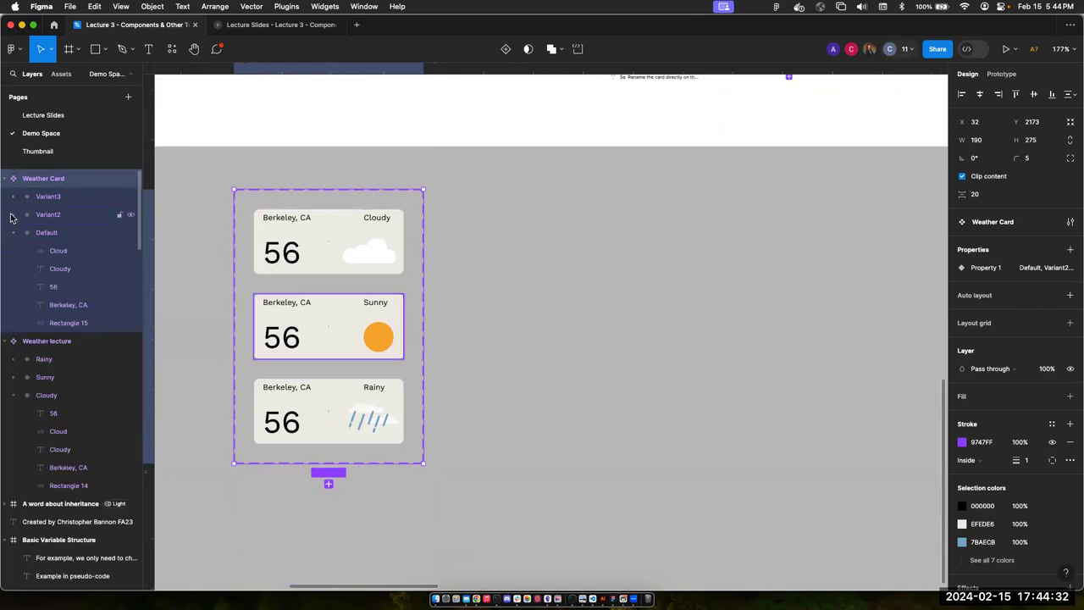
pyautogui.click(13, 232)
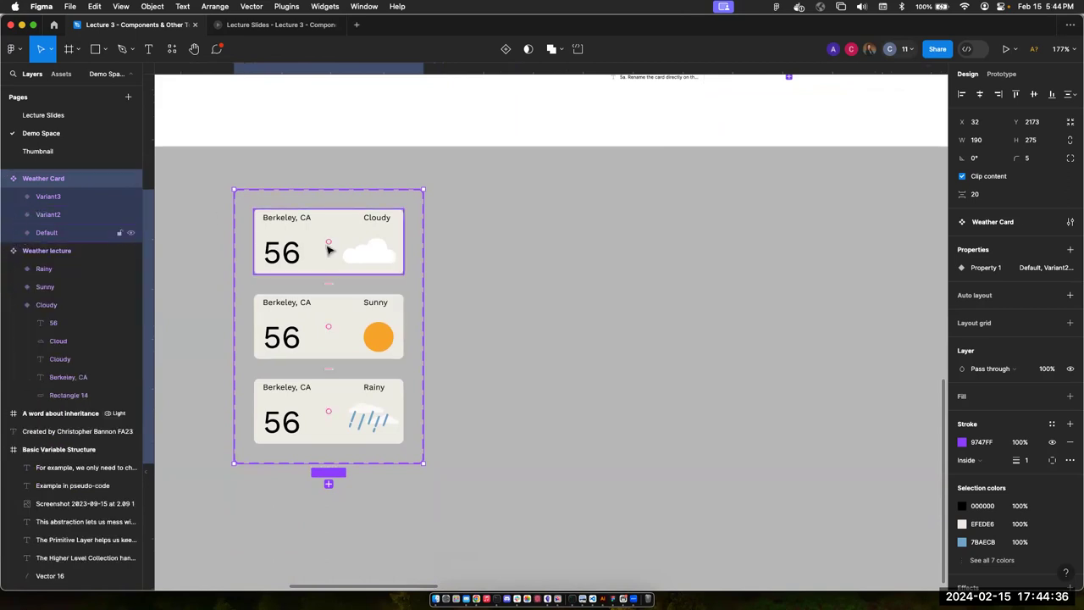
pyautogui.moveTo(331, 246); pyautogui.dragTo(334, 320)
pyautogui.moveTo(335, 414); pyautogui.dragTo(327, 407)
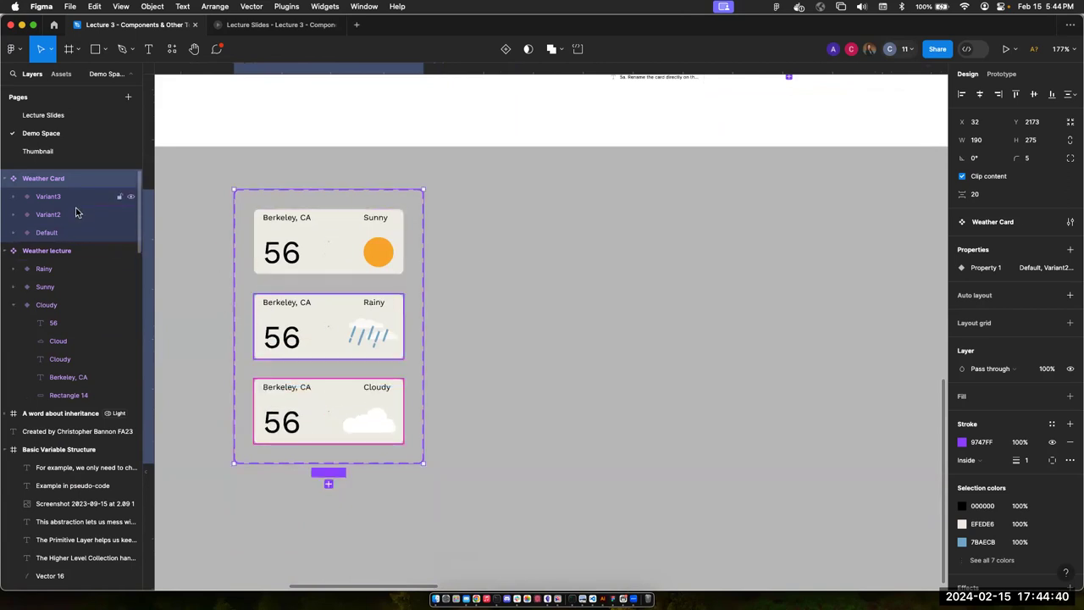
pyautogui.moveTo(322, 212); pyautogui.dragTo(329, 327)
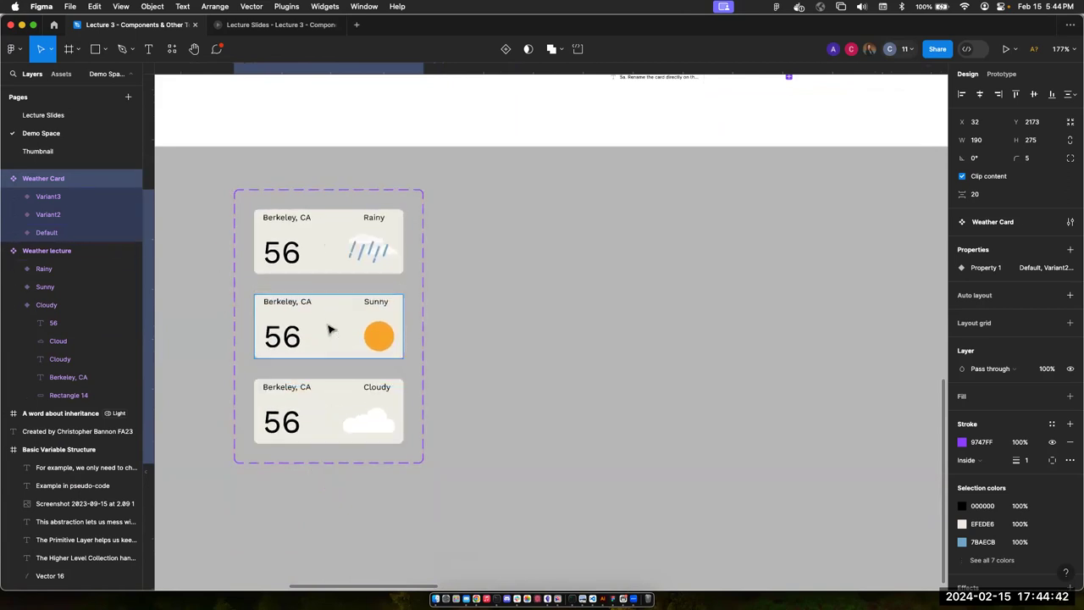
# - Set the rainy card's Property 1 variant value to Rainy in the Weather Card component set
pyautogui.scroll(2, 322, 309)
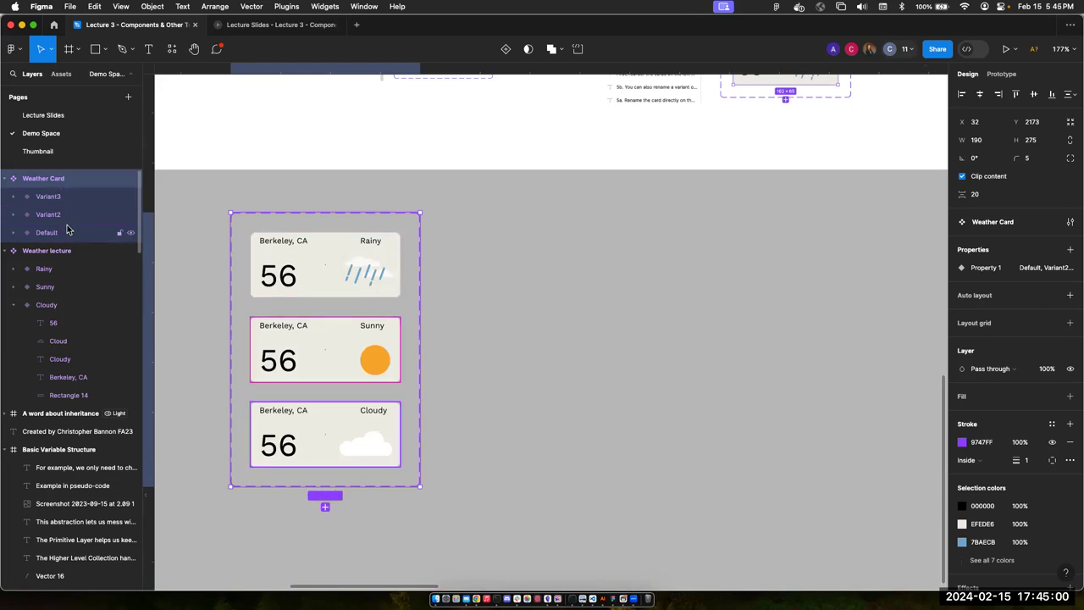
pyautogui.hotkey('shift', '0')
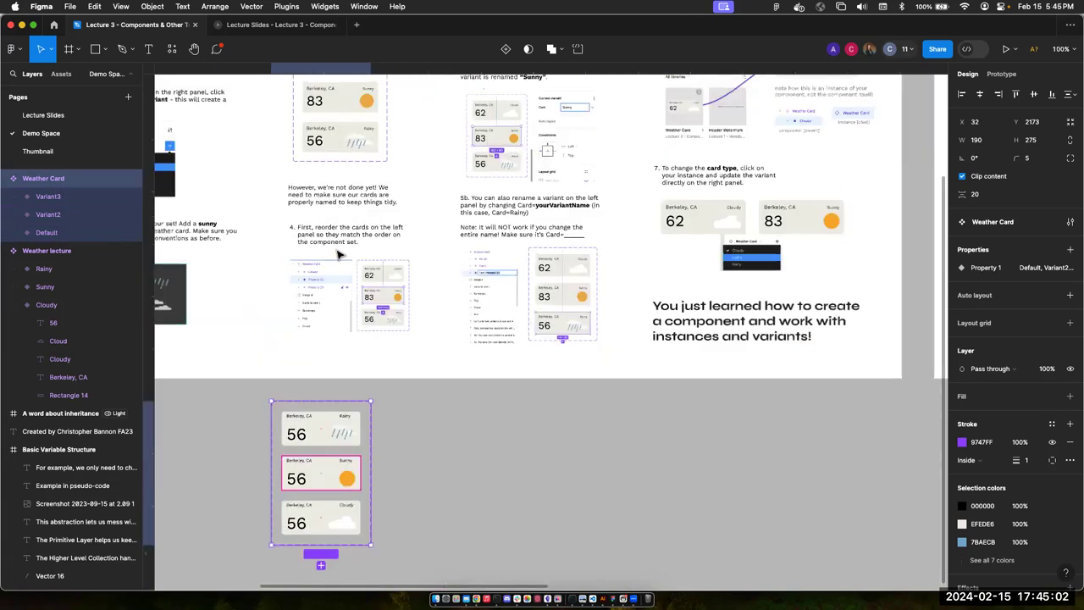
pyautogui.scroll(3, 337, 254)
pyautogui.keyDown('ctrl'); pyautogui.scroll(5, 419, 190); pyautogui.keyUp('ctrl')
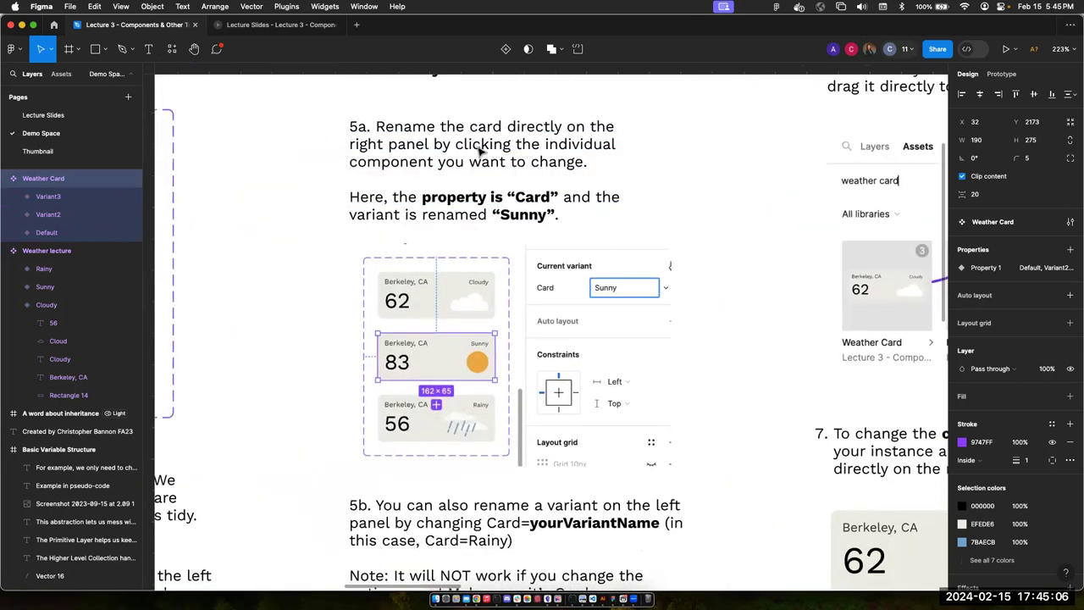
pyautogui.scroll(-3, 481, 151)
pyautogui.keyDown('ctrl'); pyautogui.scroll(3, 480, 151); pyautogui.keyUp('ctrl')
pyautogui.scroll(-5, 479, 150)
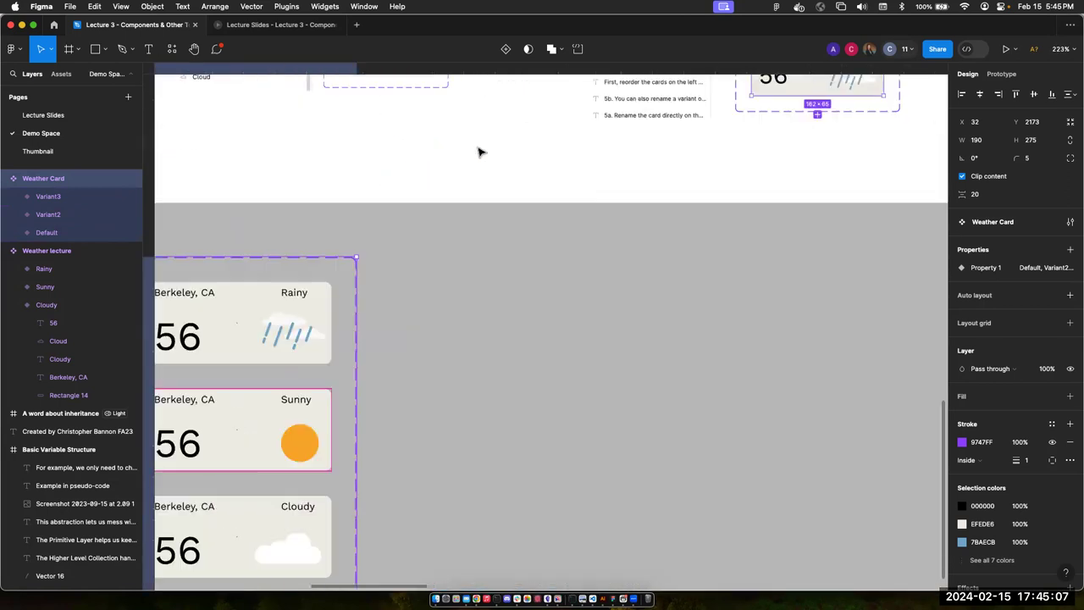
pyautogui.click(262, 283)
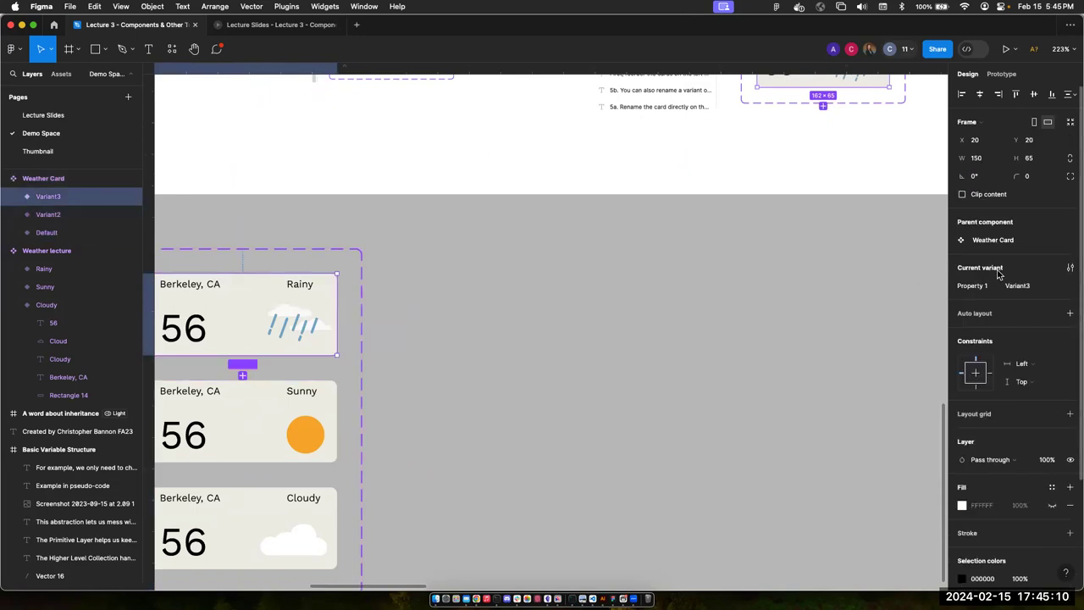
pyautogui.hscroll(-3, 562, 329)
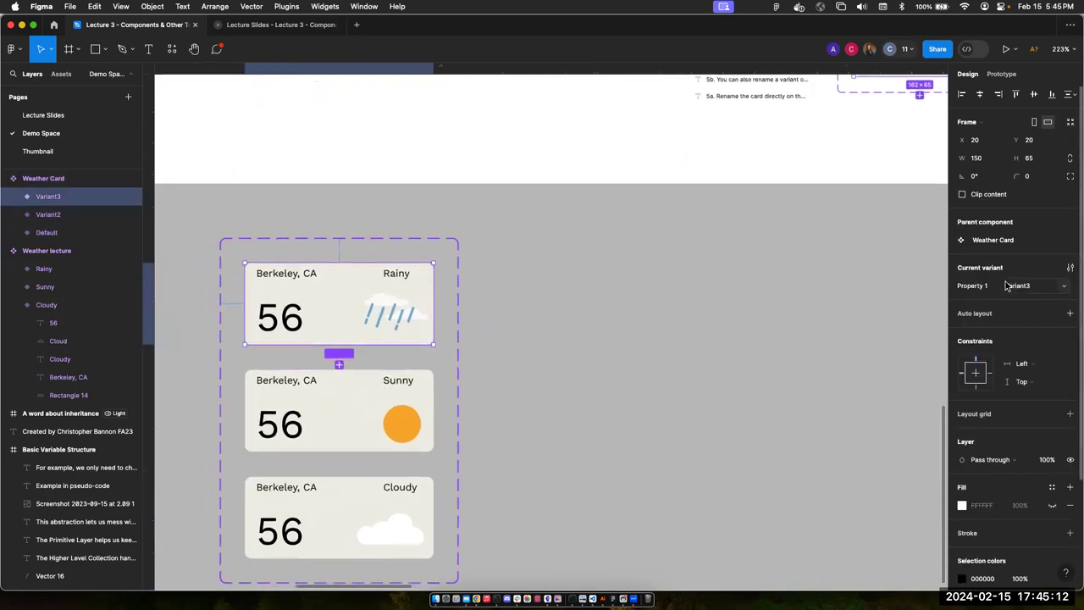
pyautogui.click(1036, 289)
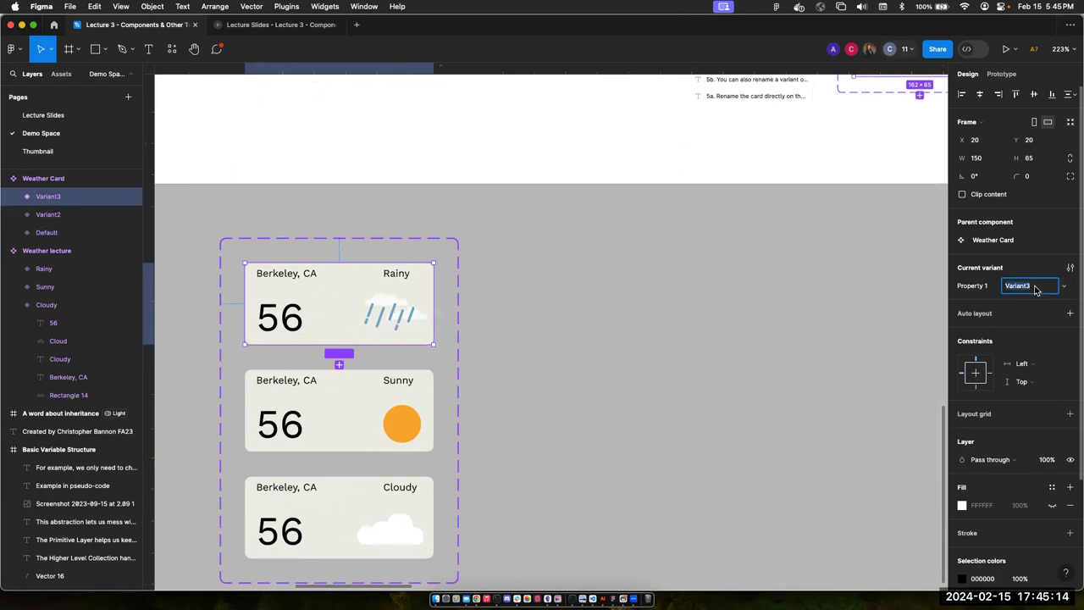
pyautogui.write('Rainy')
pyautogui.press('Return')
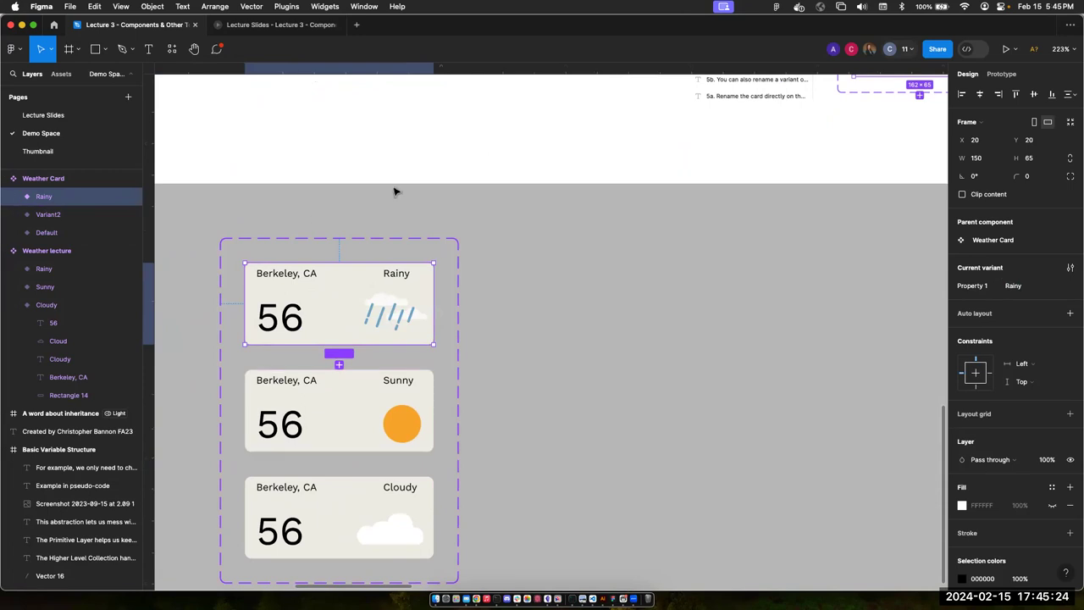
# - Rename the sunny card's layer so its Property 1 value is Sunny, keeping the property prefix
pyautogui.scroll(10, 394, 192)
pyautogui.scroll(-10, 394, 192)
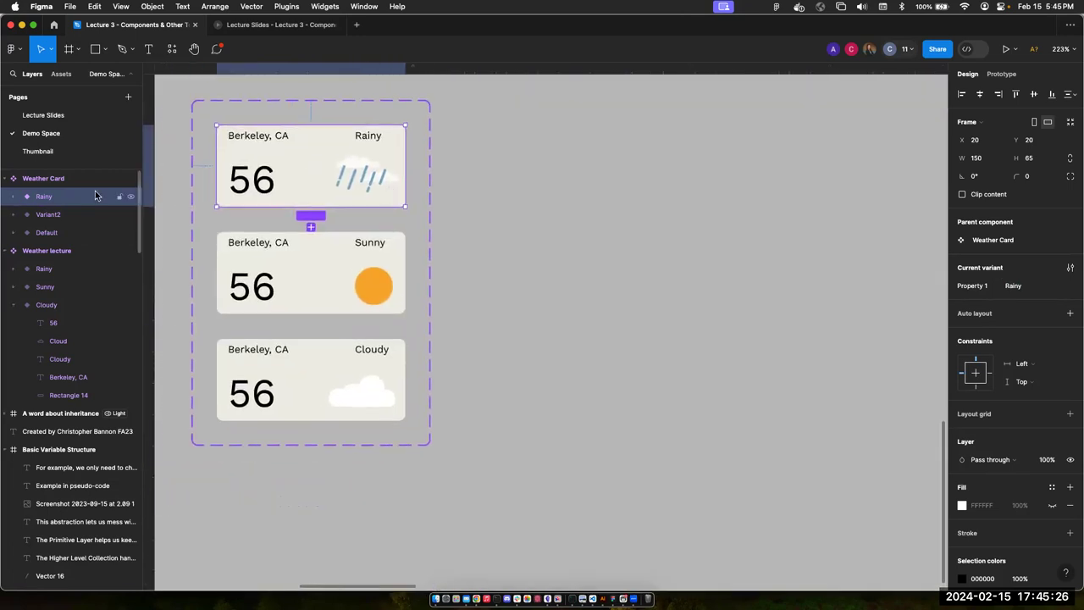
pyautogui.doubleClick(72, 215)
pyautogui.click(95, 217)
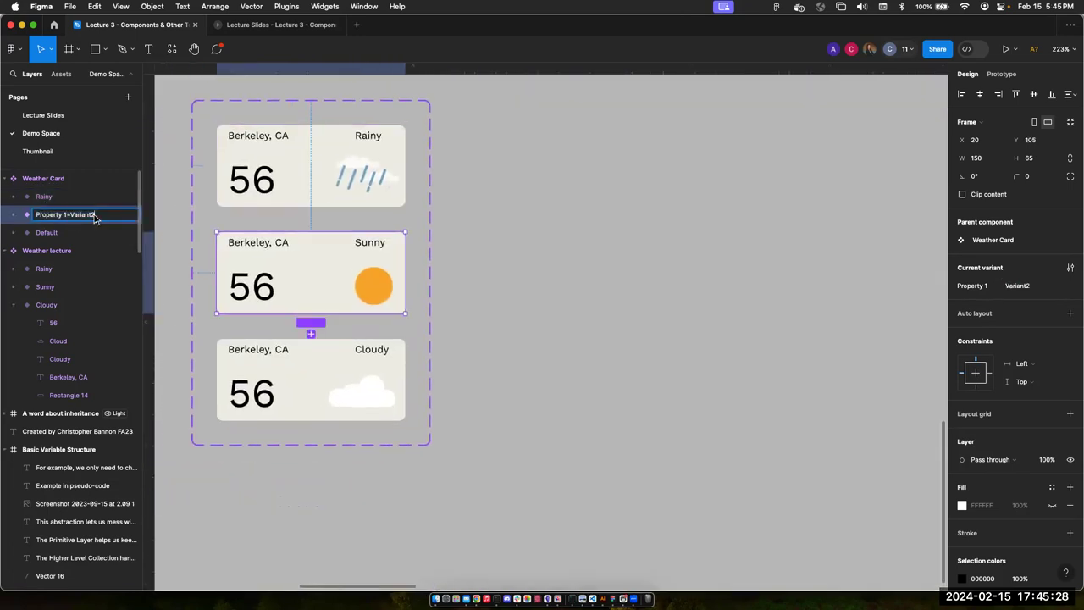
pyautogui.press('BackSpace')
pyautogui.press('BackSpace')
pyautogui.press('BackSpace')
pyautogui.press('BackSpace')
pyautogui.press('BackSpace')
pyautogui.press('BackSpace')
pyautogui.press('BackSpace')
pyautogui.press('BackSpace')
pyautogui.press('Return')
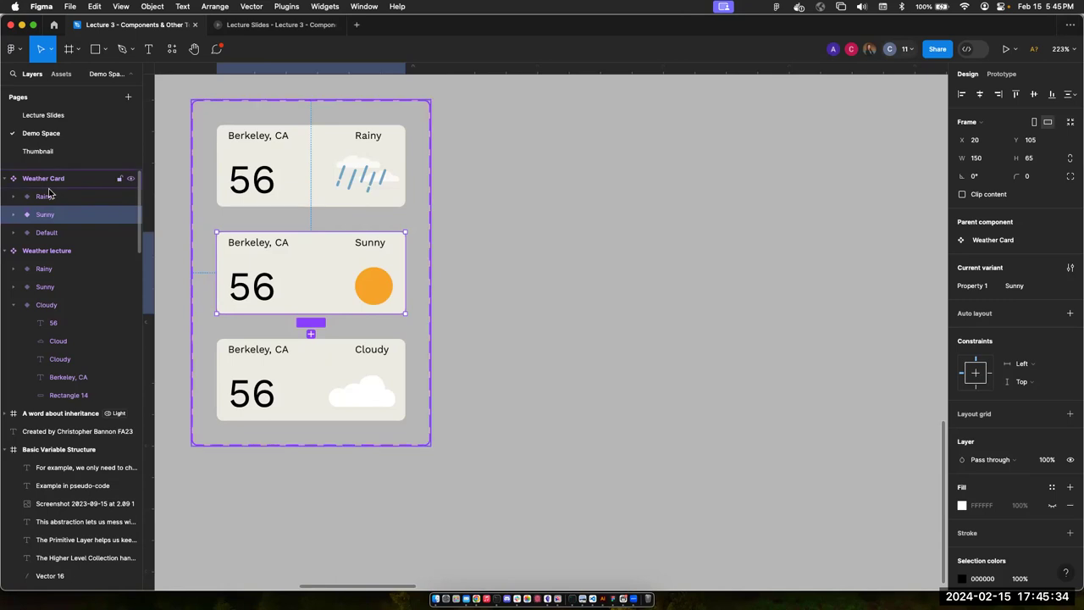
pyautogui.doubleClick(58, 217)
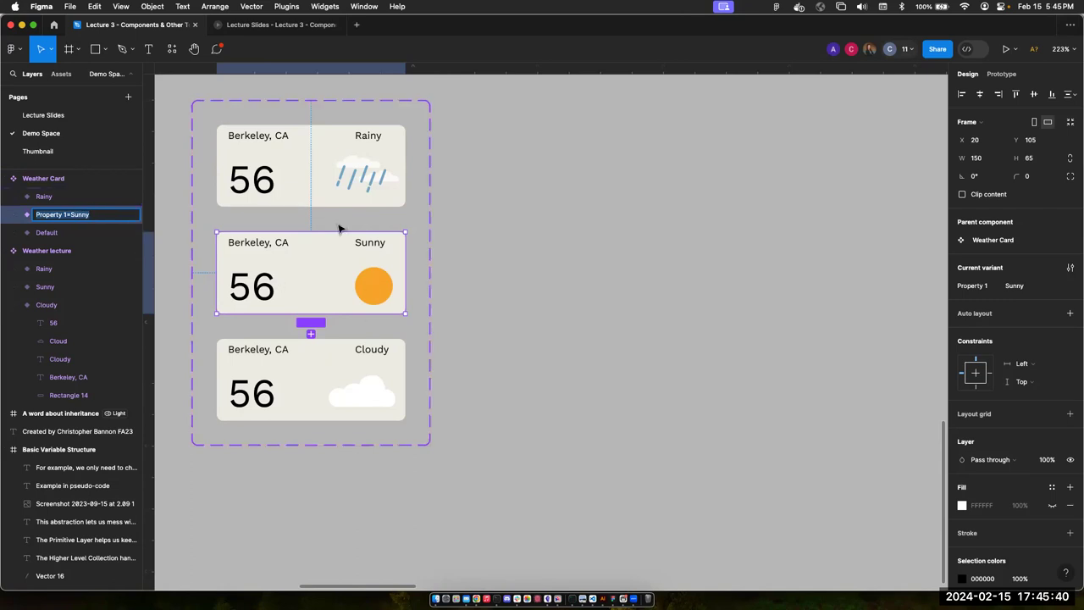
pyautogui.scroll(-5, 357, 251)
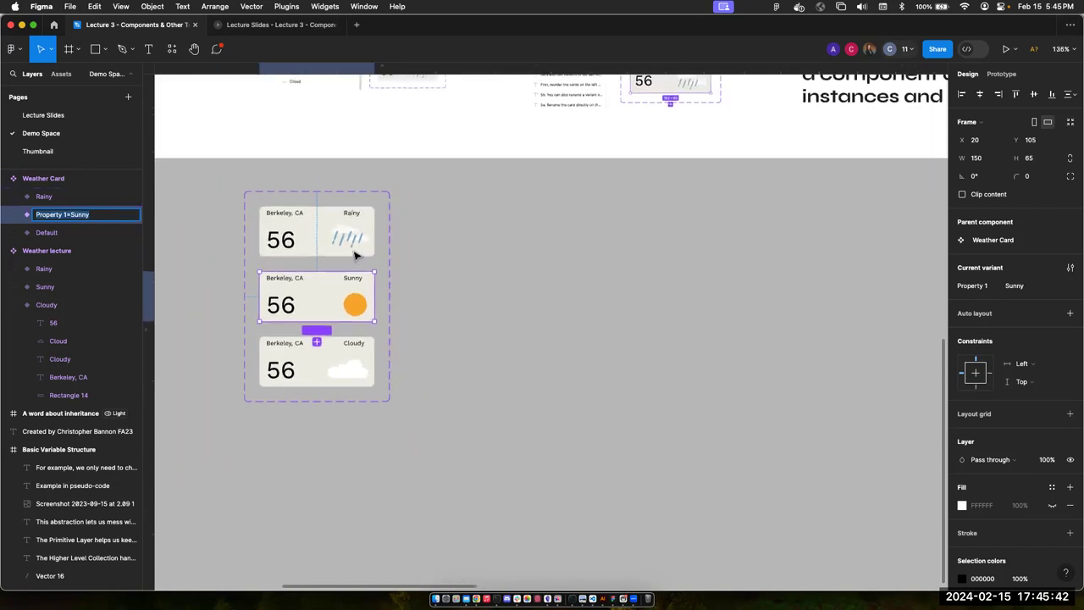
pyautogui.click(510, 273)
pyautogui.scroll(3, 389, 233)
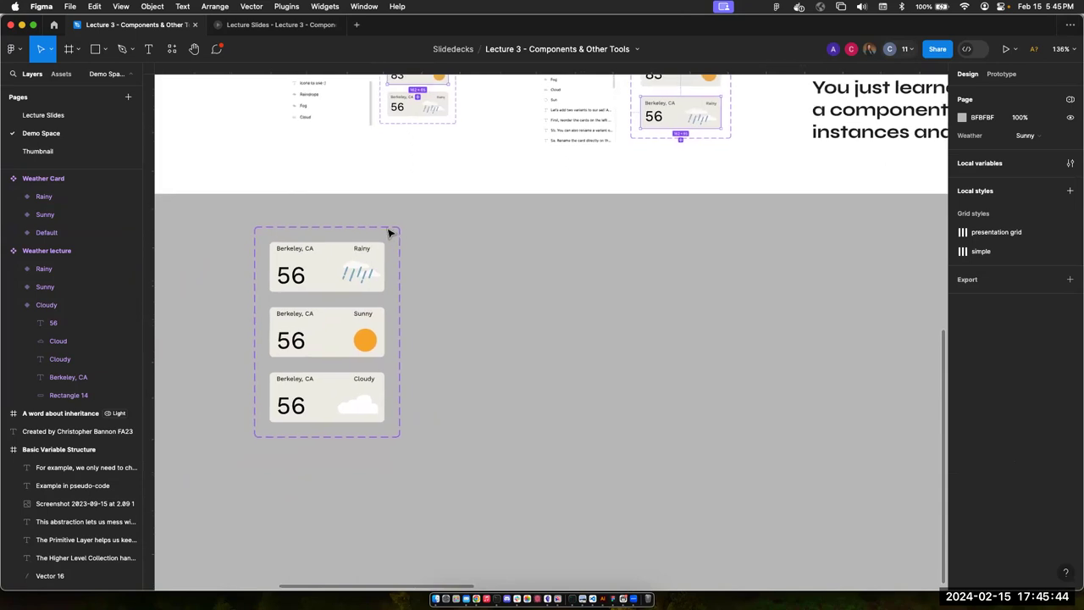
pyautogui.scroll(3, 339, 212)
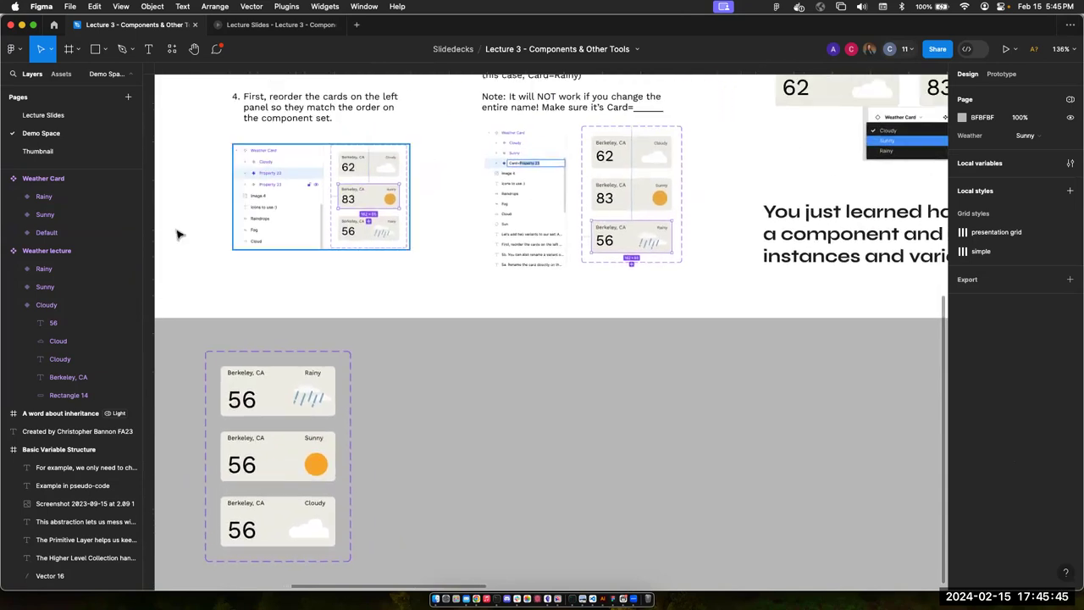
# - Rename the rainy card's variant property to Card for the Weather Card component set
pyautogui.click(77, 197)
pyautogui.hscroll(-3, 627, 470)
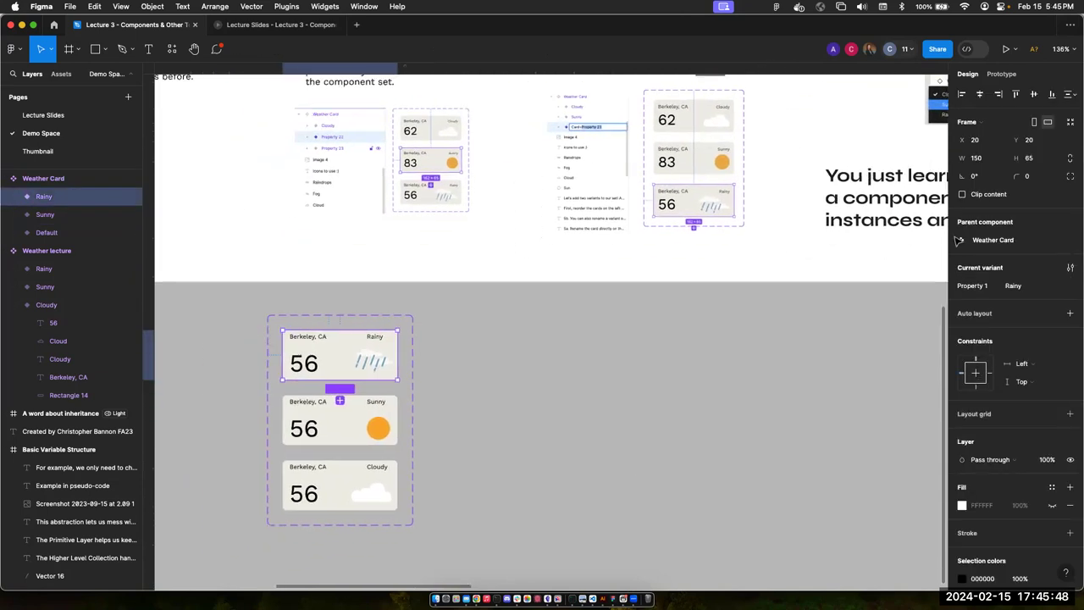
pyautogui.doubleClick(979, 289)
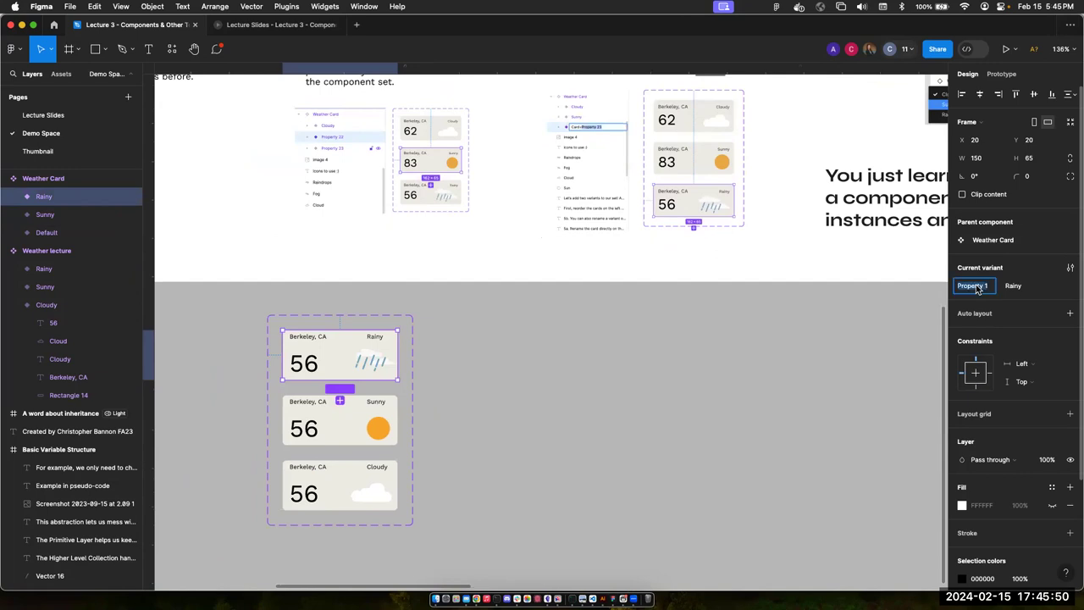
pyautogui.write('Card')
pyautogui.press('Return')
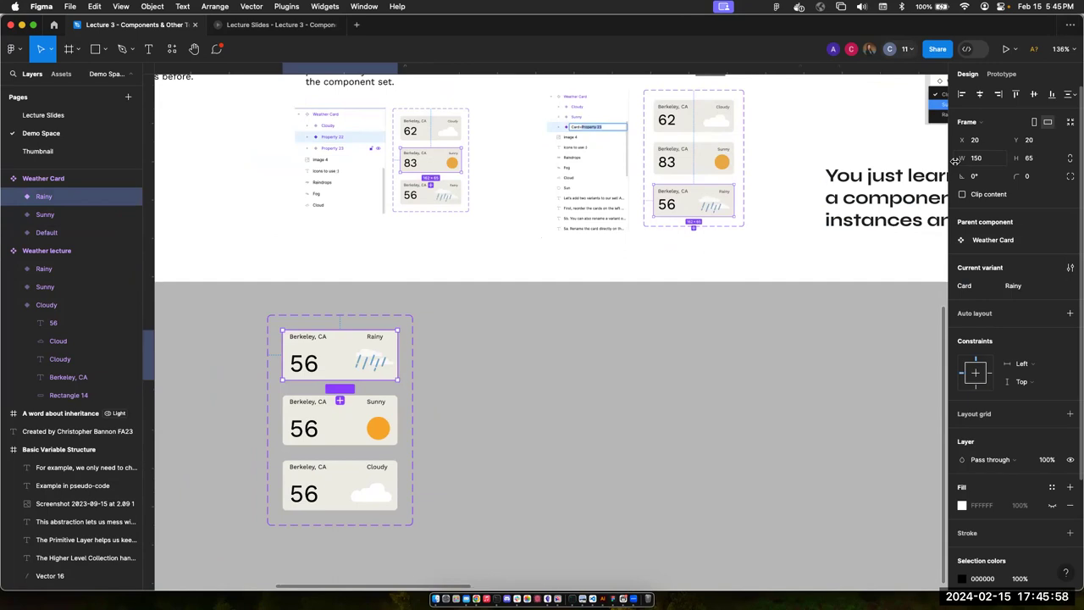
# - Review the Weather Card demo slide's instructions on renaming variants and using the component
pyautogui.click(727, 199)
pyautogui.click(730, 353)
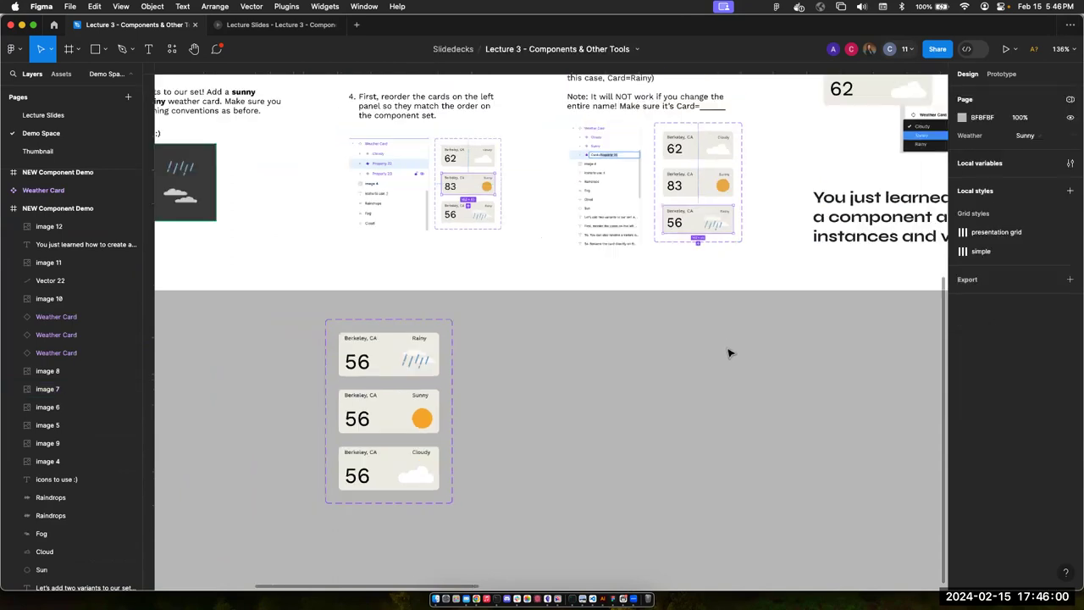
pyautogui.scroll(-5, 731, 354)
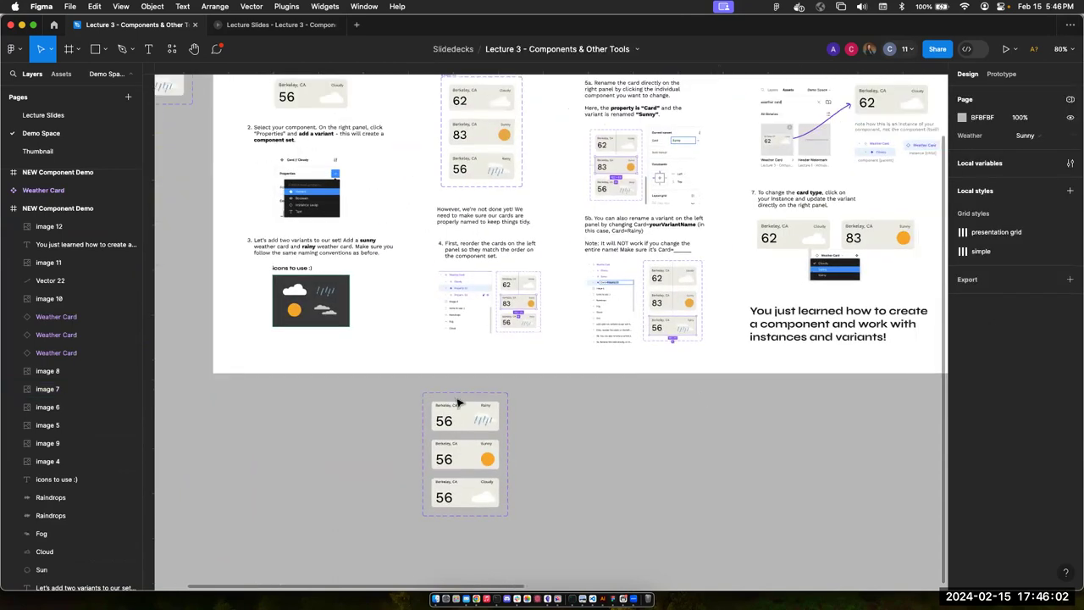
pyautogui.scroll(2, 642, 431)
pyautogui.scroll(2, 642, 431)
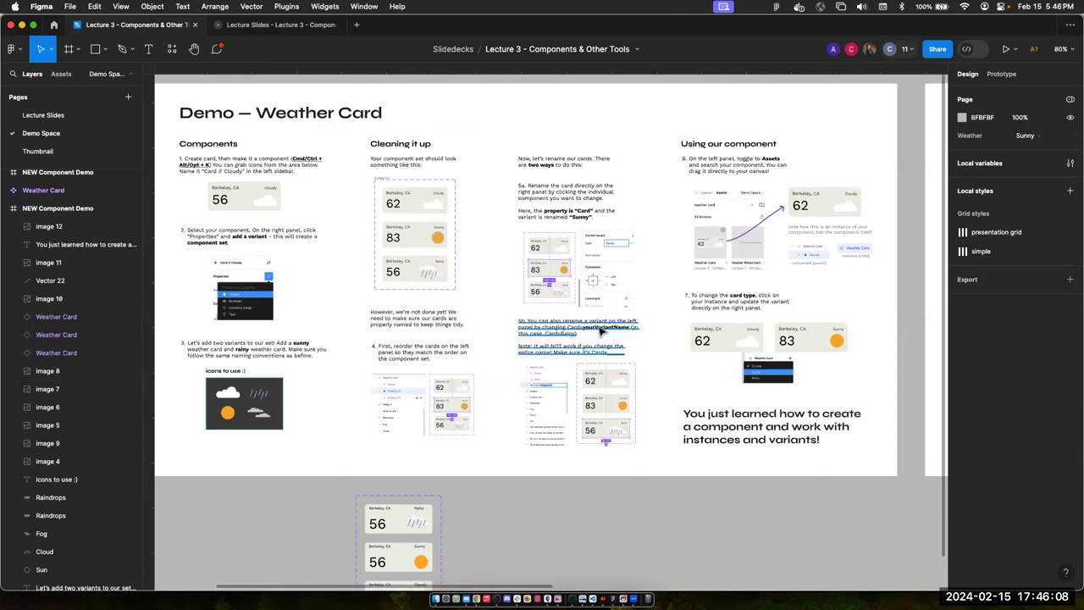
pyautogui.scroll(-3, 638, 438)
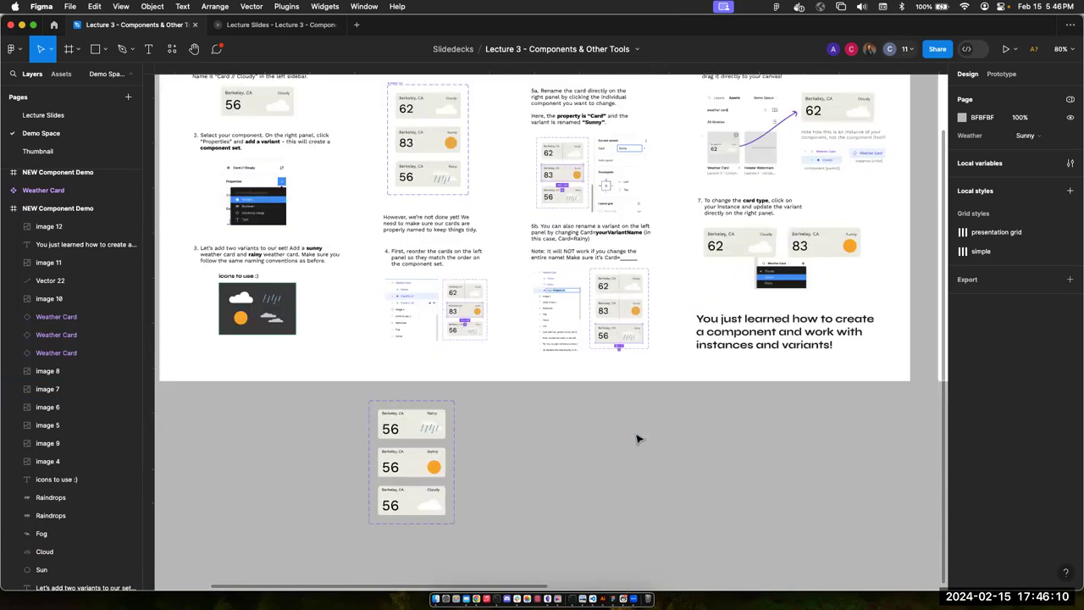
pyautogui.scroll(-5, 639, 438)
pyautogui.scroll(5, 639, 438)
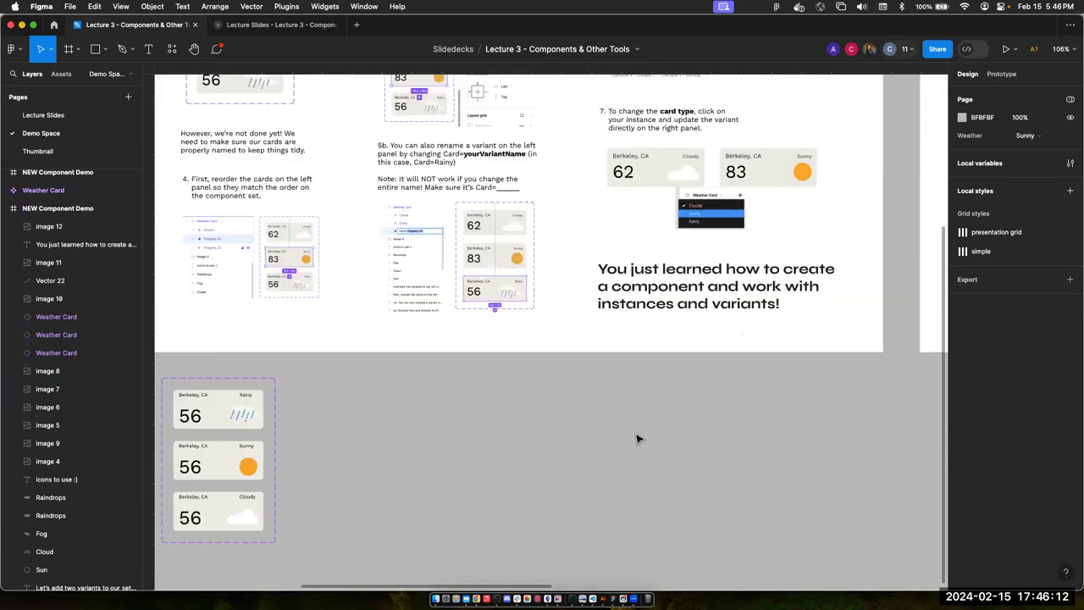
pyautogui.scroll(-1, 639, 438)
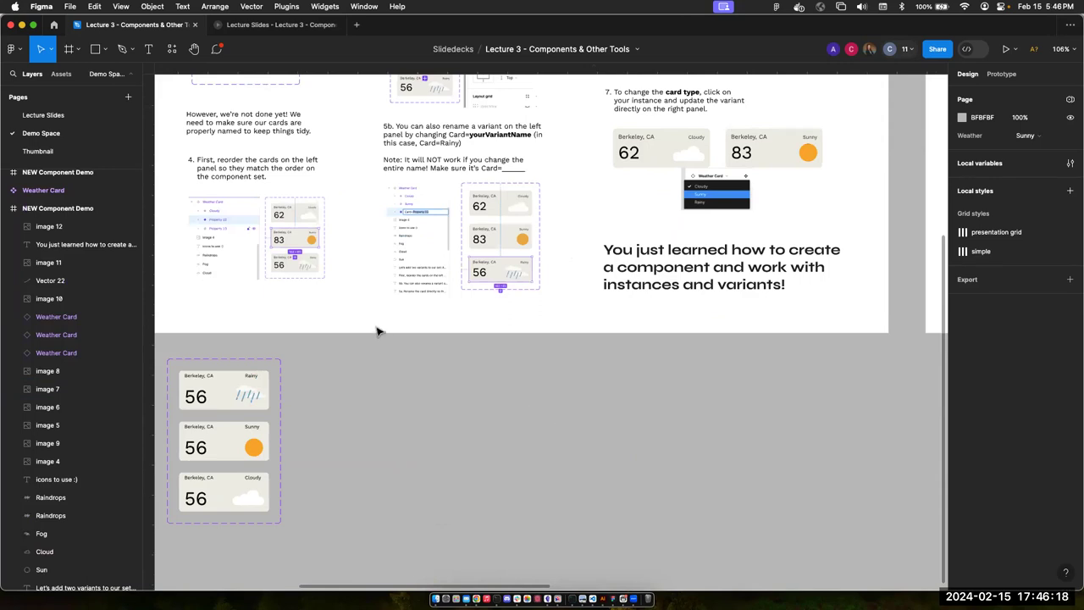
# - Browse the file's local component assets, checking the Lecture Slides group and the components under Demo Space
pyautogui.click(68, 78)
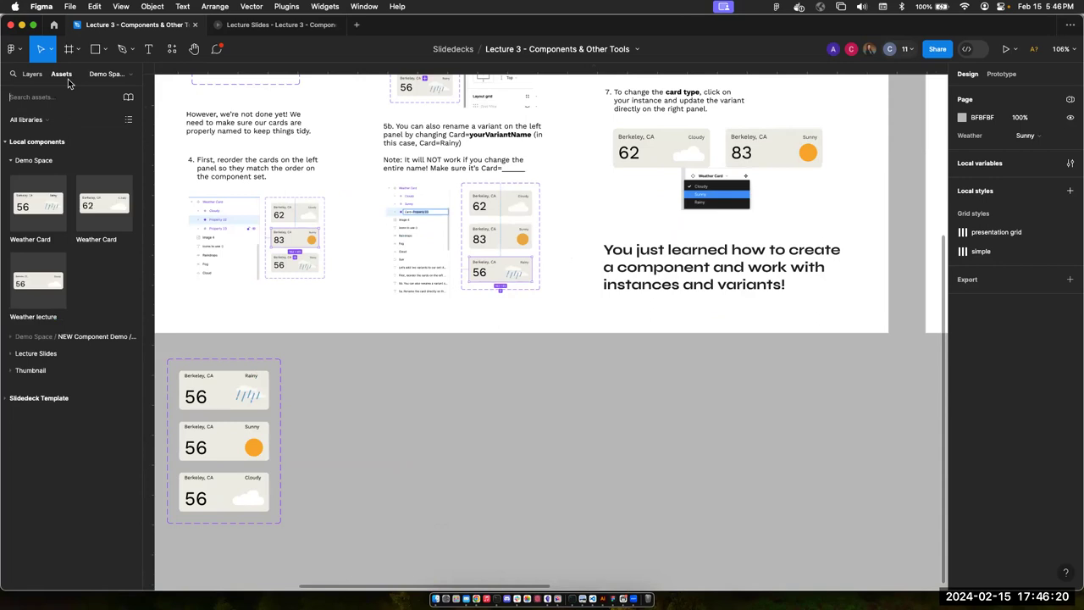
pyautogui.click(11, 160)
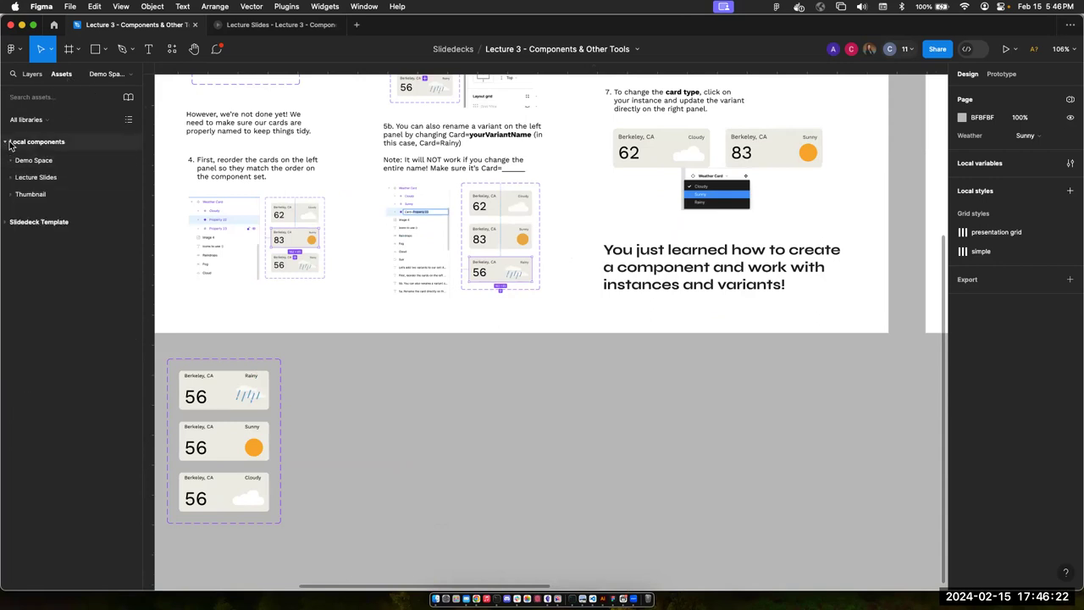
pyautogui.click(57, 78)
pyautogui.click(62, 75)
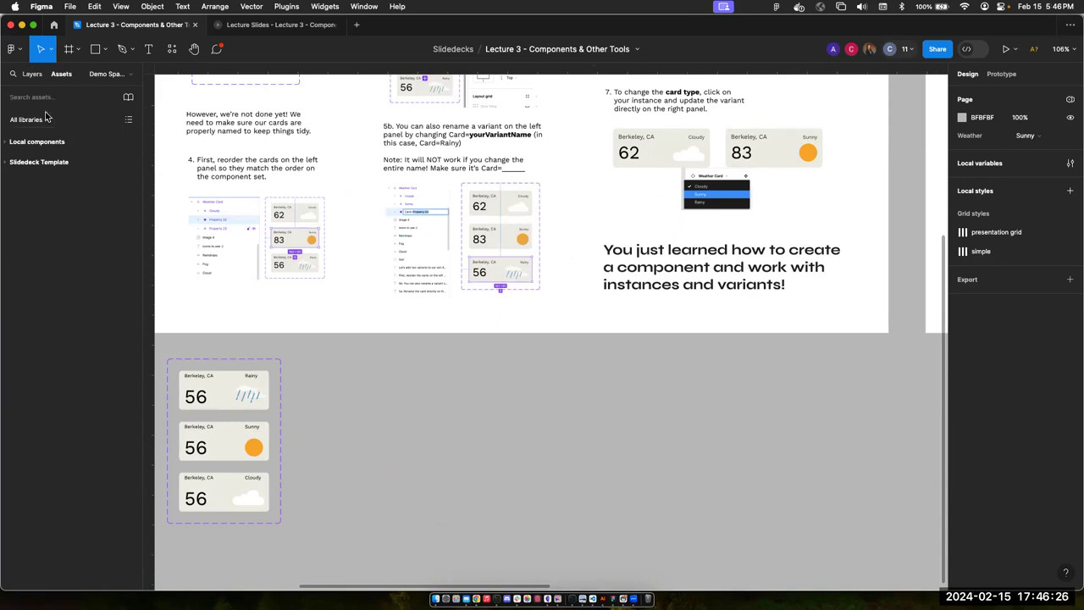
pyautogui.click(8, 148)
pyautogui.click(8, 148)
pyautogui.click(8, 145)
pyautogui.click(8, 144)
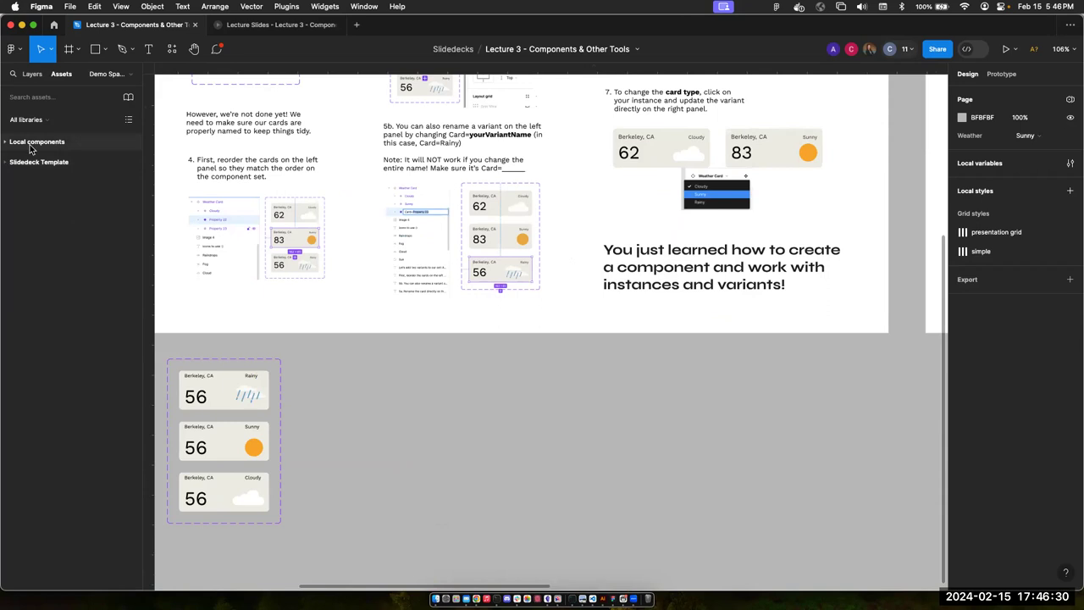
pyautogui.click(8, 144)
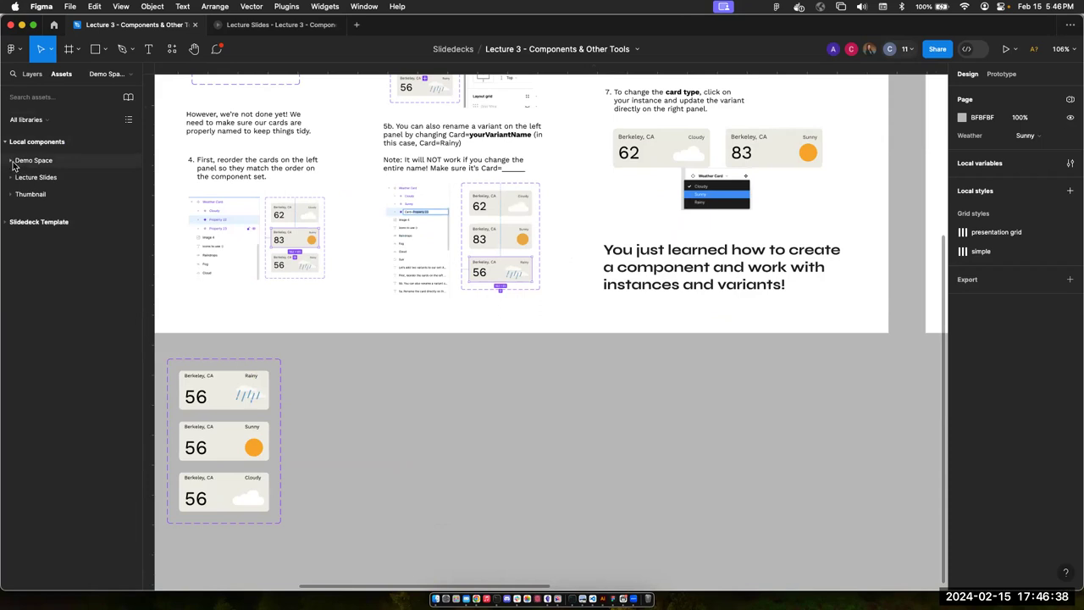
pyautogui.click(12, 178)
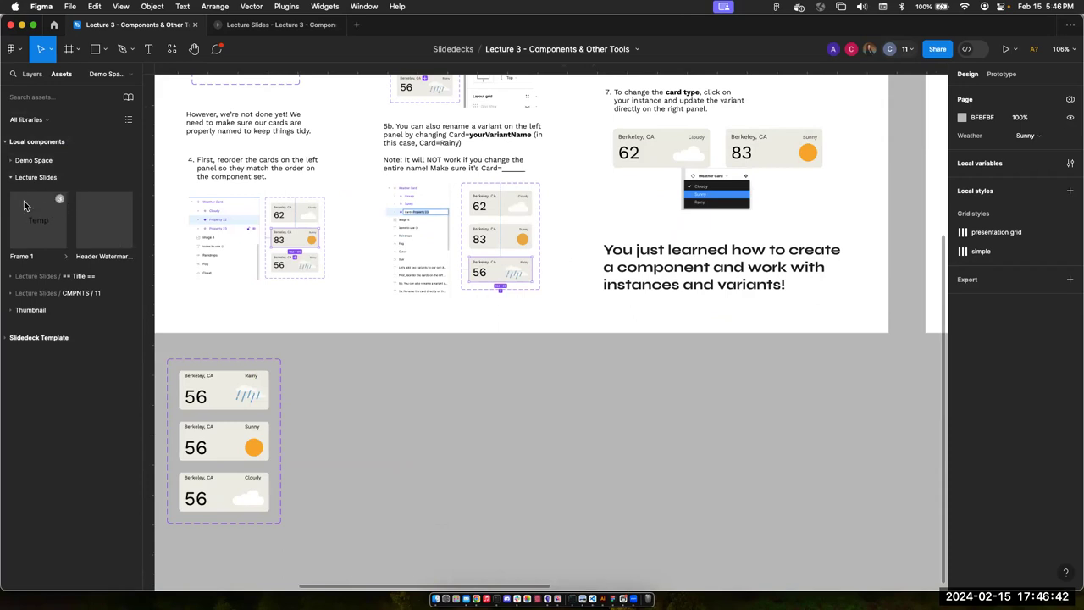
pyautogui.click(11, 178)
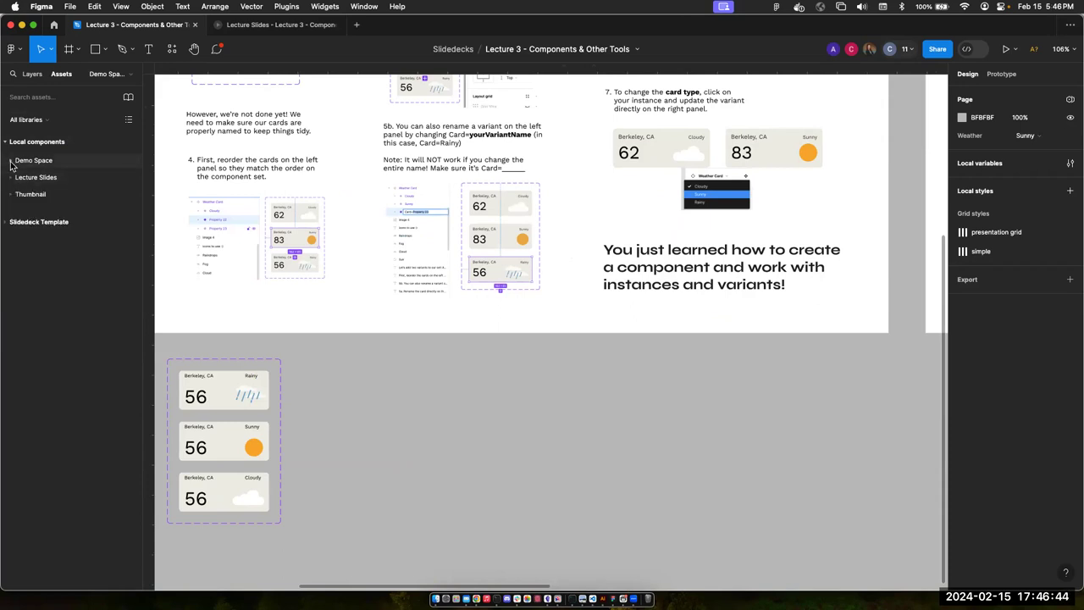
pyautogui.click(11, 160)
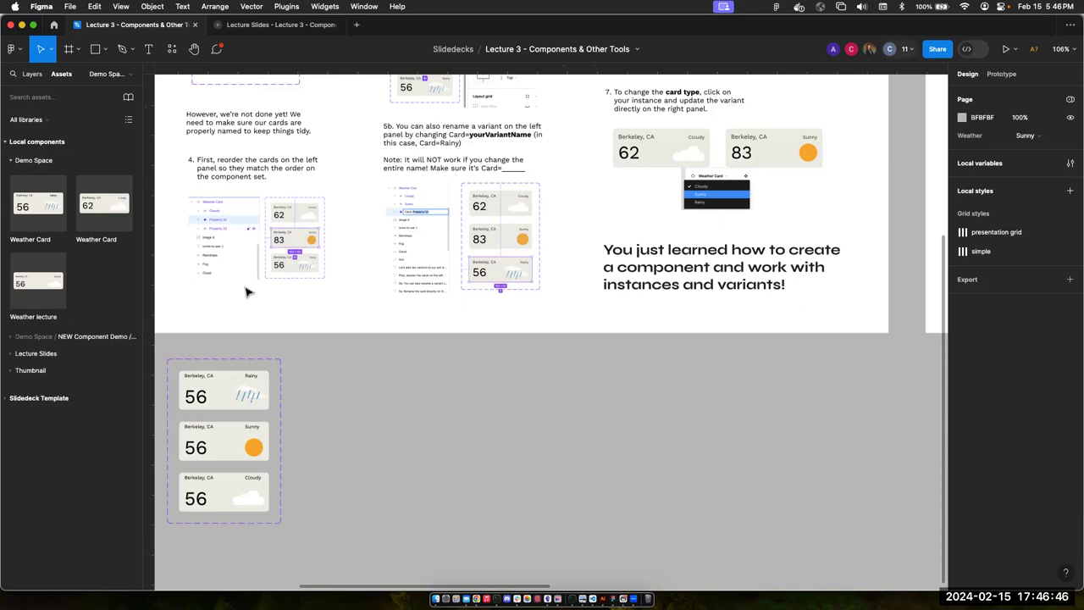
# - Rename the Weather Card component set below the demo slide as Weather Card now
pyautogui.scroll(-5, 246, 293)
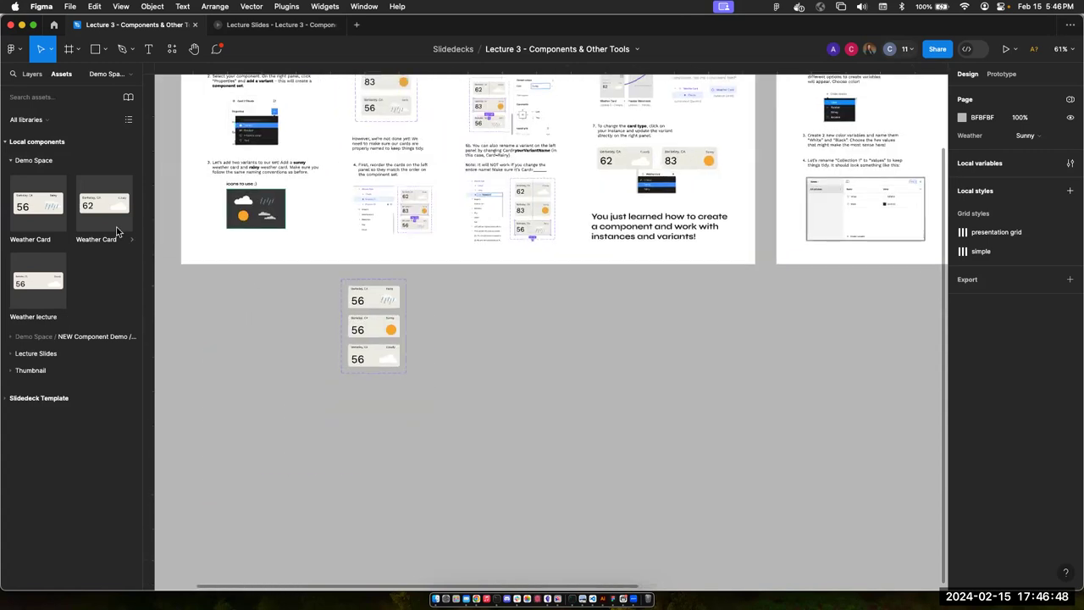
pyautogui.scroll(5, 354, 293)
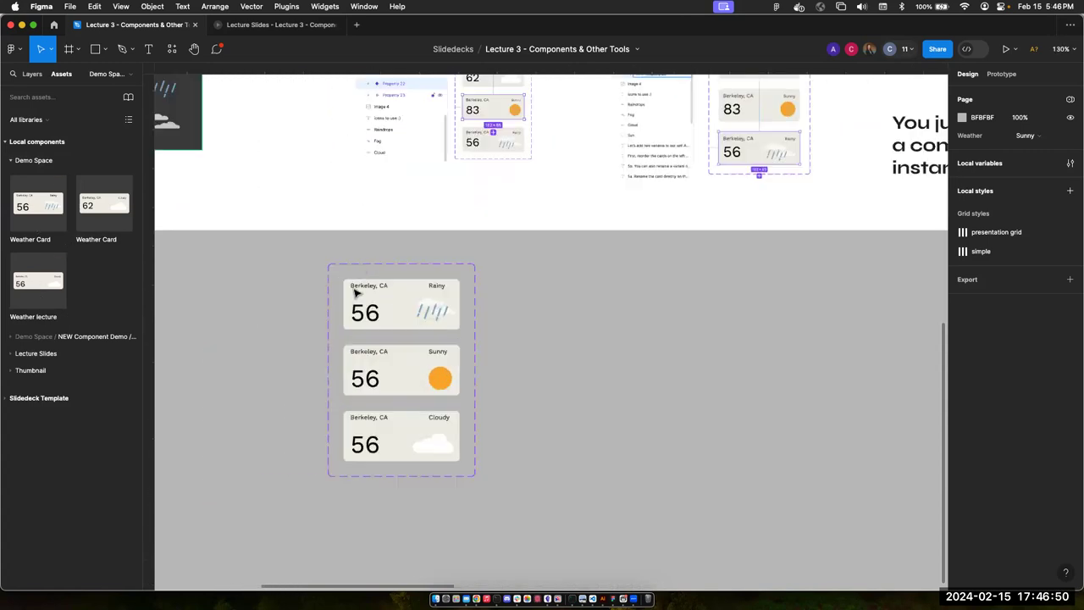
pyautogui.click(356, 262)
pyautogui.hotkey('alt', '1')
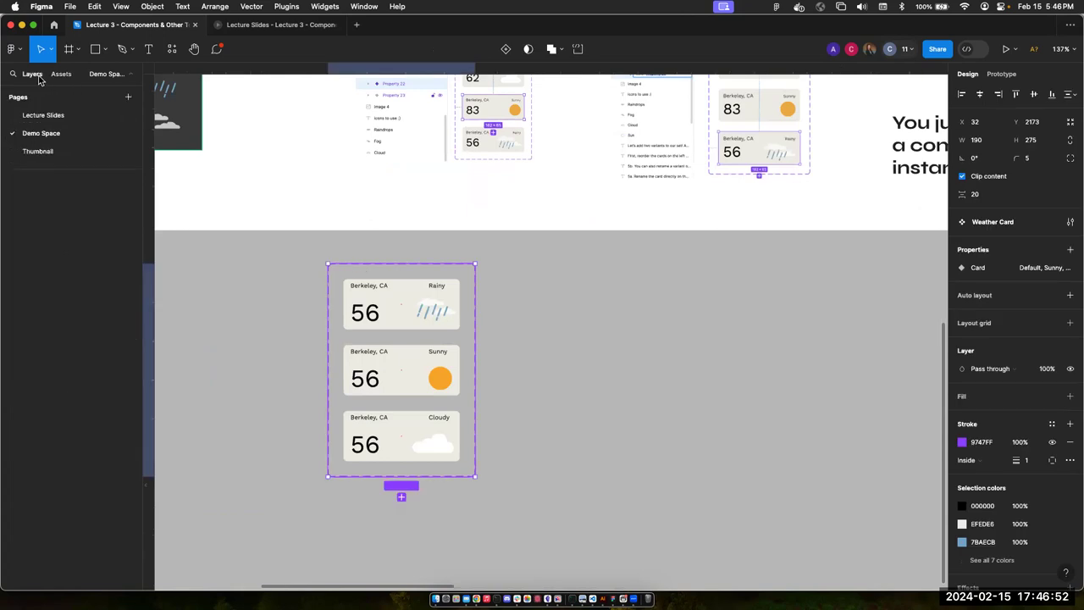
pyautogui.click(278, 294)
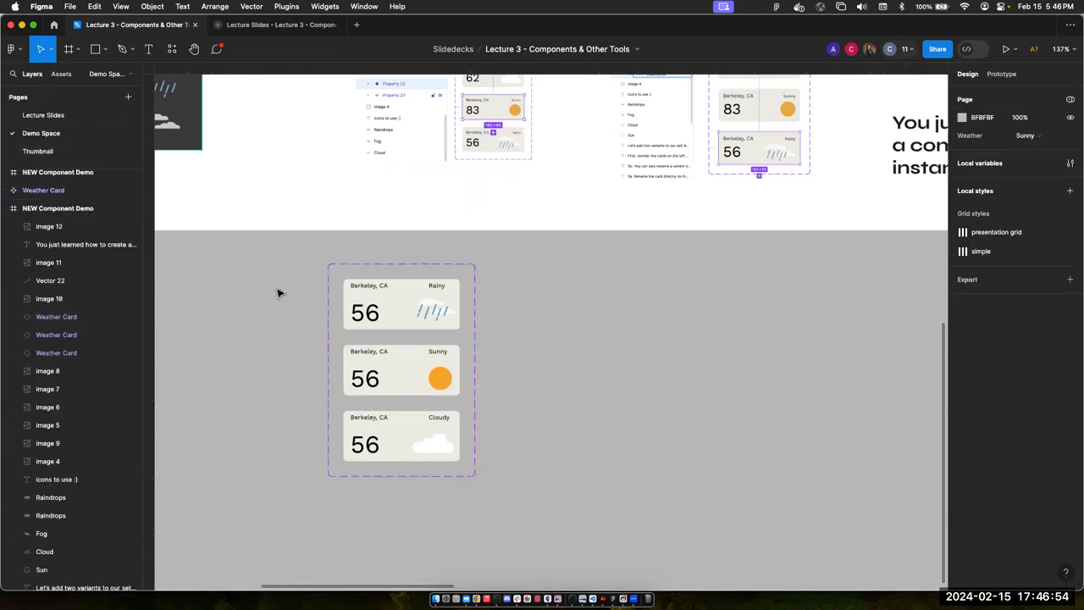
pyautogui.click(363, 264)
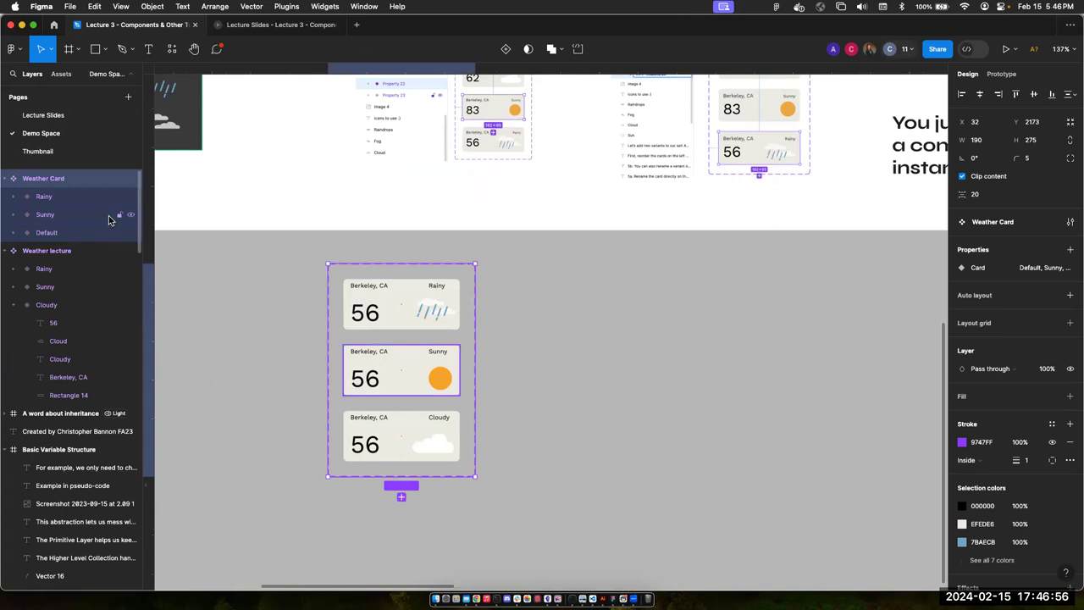
pyautogui.doubleClick(69, 179)
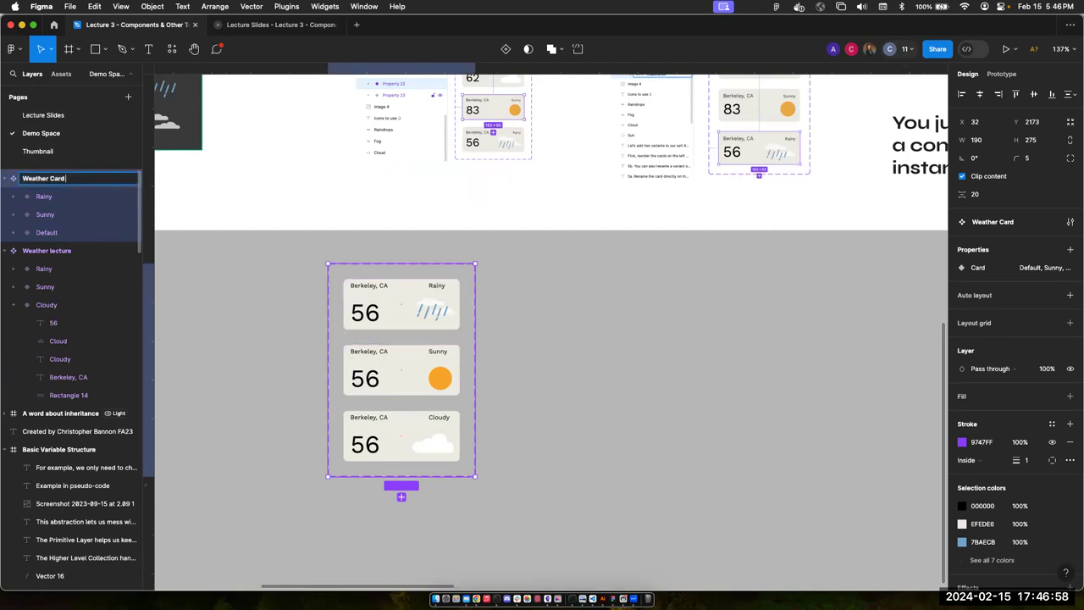
pyautogui.press('Return')
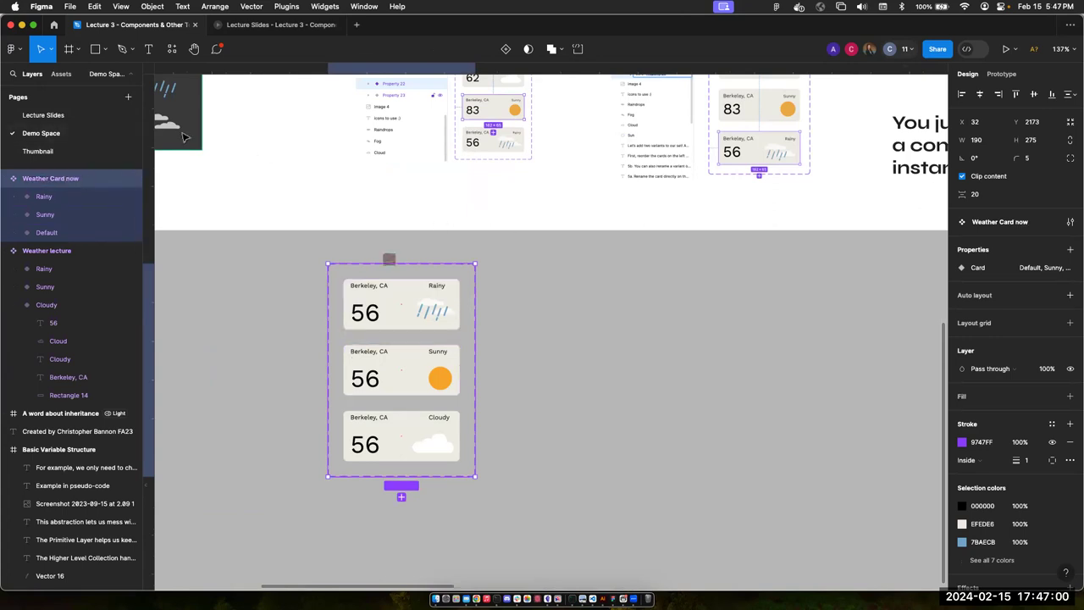
# - Place three instances of the Weather Card now component on the empty canvas beside its component set
pyautogui.click(62, 75)
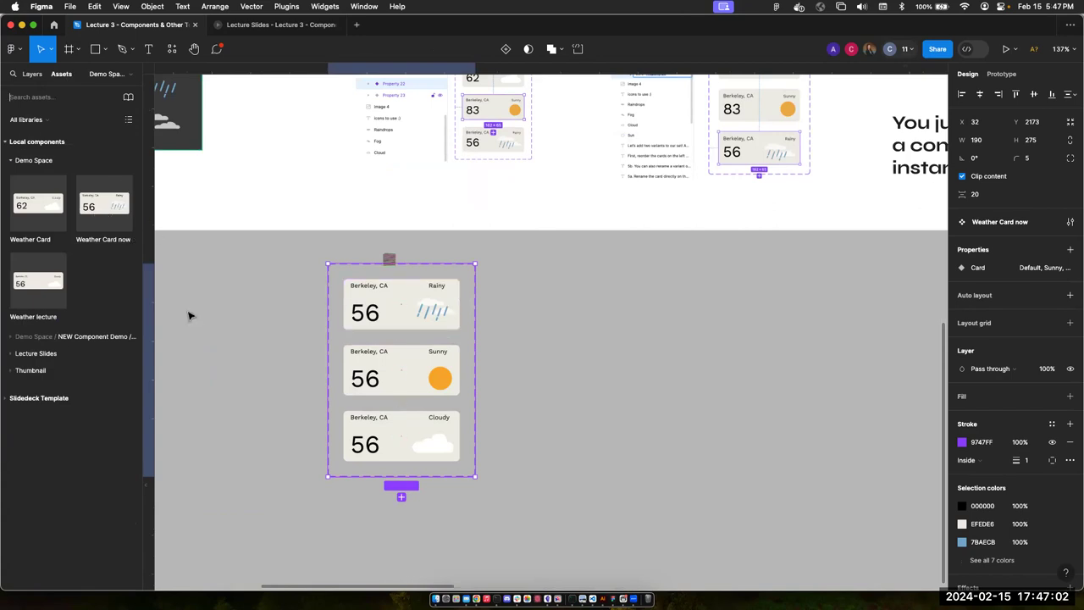
pyautogui.moveTo(105, 216); pyautogui.dragTo(716, 450)
pyautogui.hscroll(3, 716, 450)
pyautogui.scroll(-2, 716, 450)
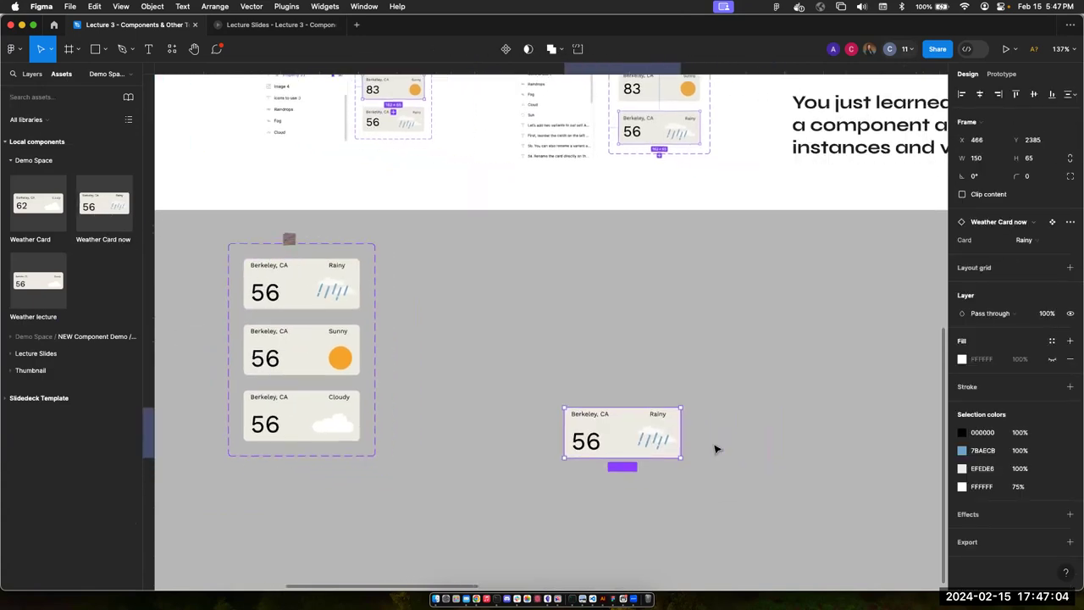
pyautogui.moveTo(104, 206); pyautogui.dragTo(518, 217)
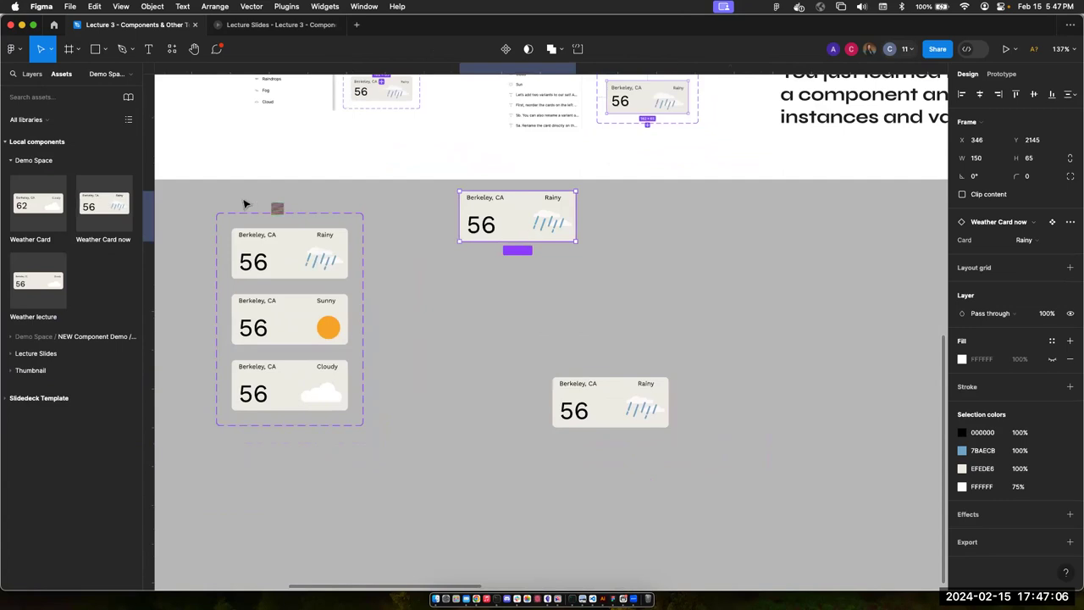
pyautogui.moveTo(106, 211); pyautogui.dragTo(586, 312)
# - Arrange the three Weather Card now instances into a roughly aligned, evenly spaced vertical column
pyautogui.moveTo(513, 225); pyautogui.dragTo(557, 224)
pyautogui.moveTo(570, 307); pyautogui.dragTo(599, 307)
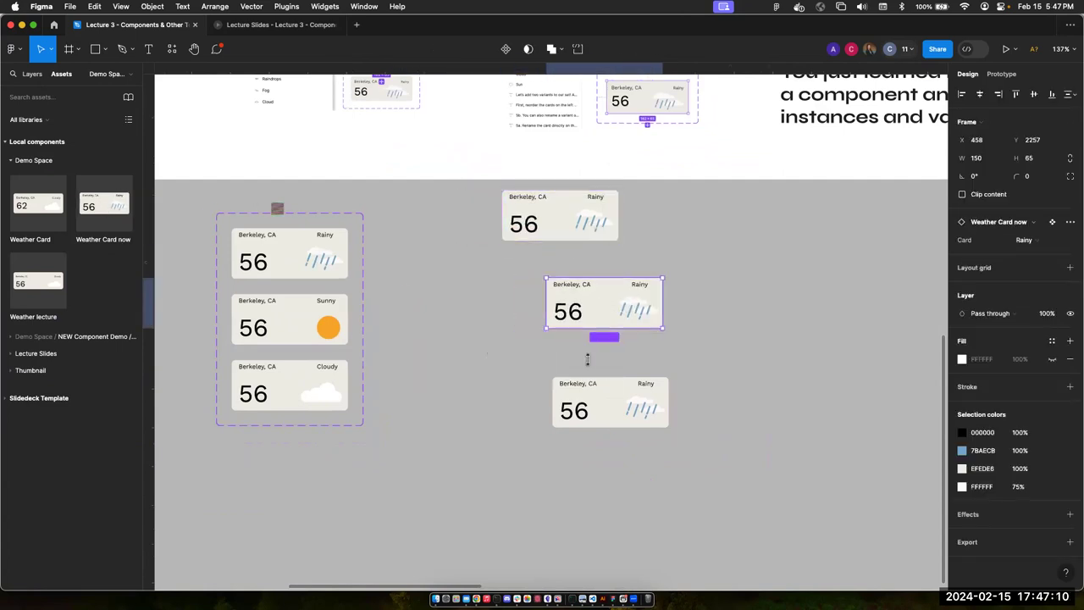
pyautogui.moveTo(602, 424); pyautogui.dragTo(565, 406)
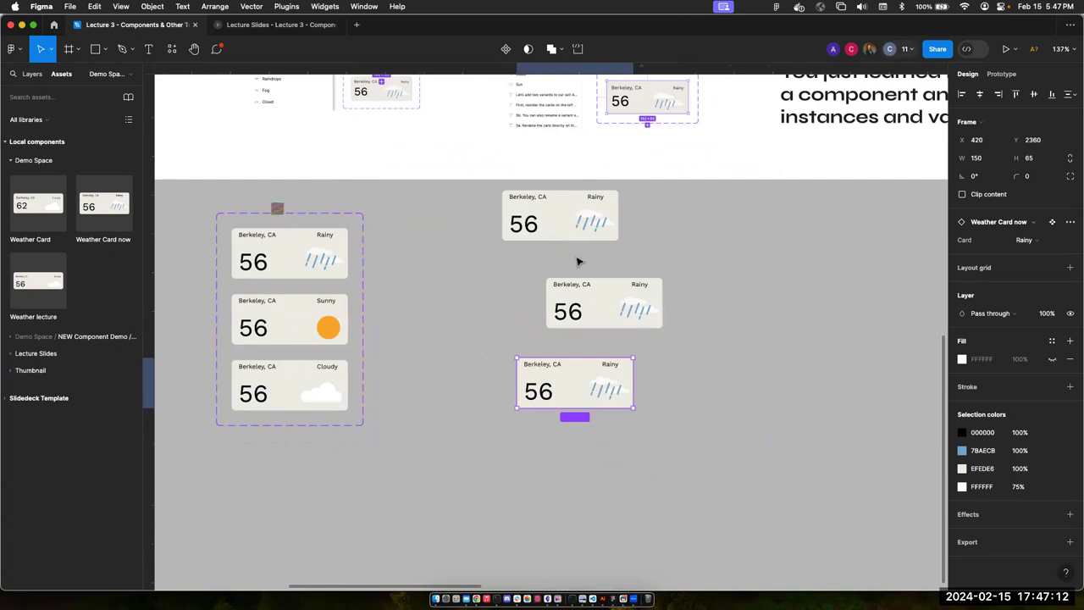
pyautogui.moveTo(558, 223); pyautogui.dragTo(595, 246)
pyautogui.moveTo(580, 389); pyautogui.dragTo(605, 377)
pyautogui.moveTo(628, 312); pyautogui.dragTo(618, 315)
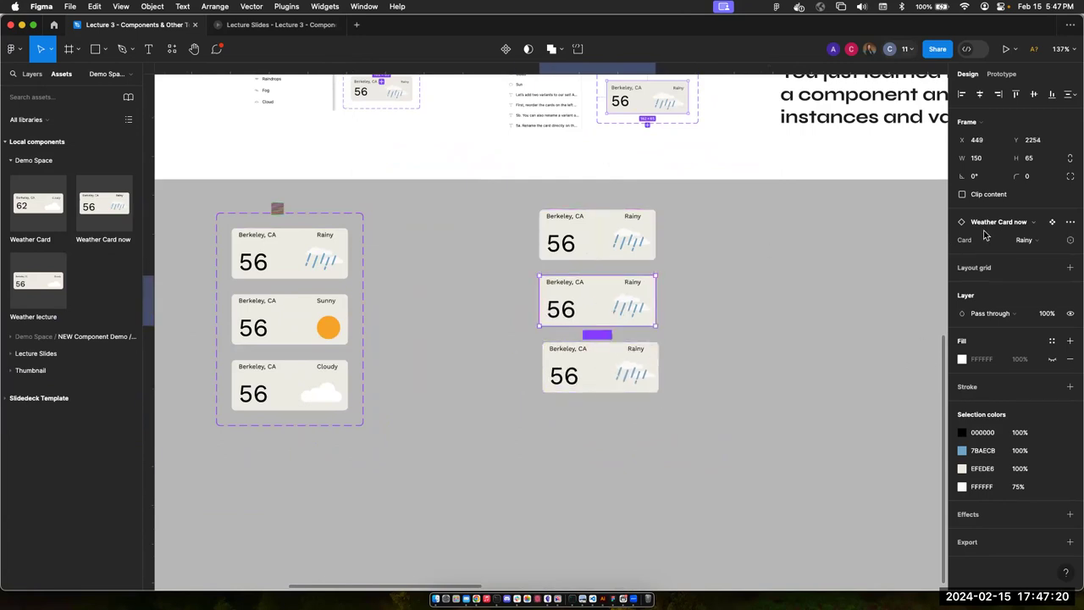
# - Switch the middle Weather Card now instance to the Default variant
pyautogui.click(1034, 242)
pyautogui.click(1036, 242)
pyautogui.click(1025, 243)
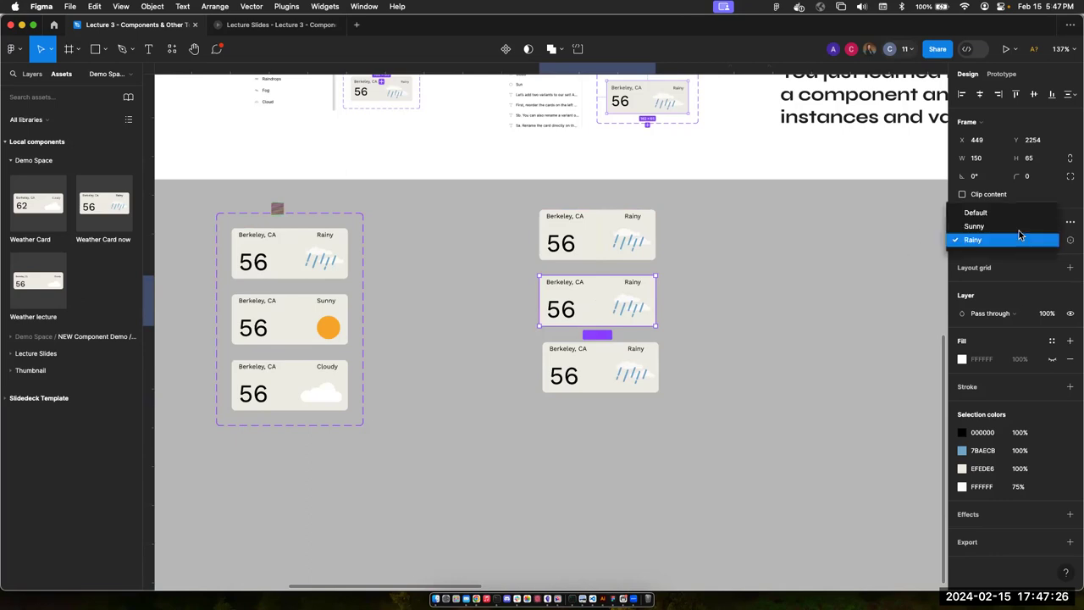
pyautogui.click(1021, 222)
# - Switch the bottom Weather Card now instance to the Sunny variant
pyautogui.click(622, 362)
pyautogui.click(1025, 243)
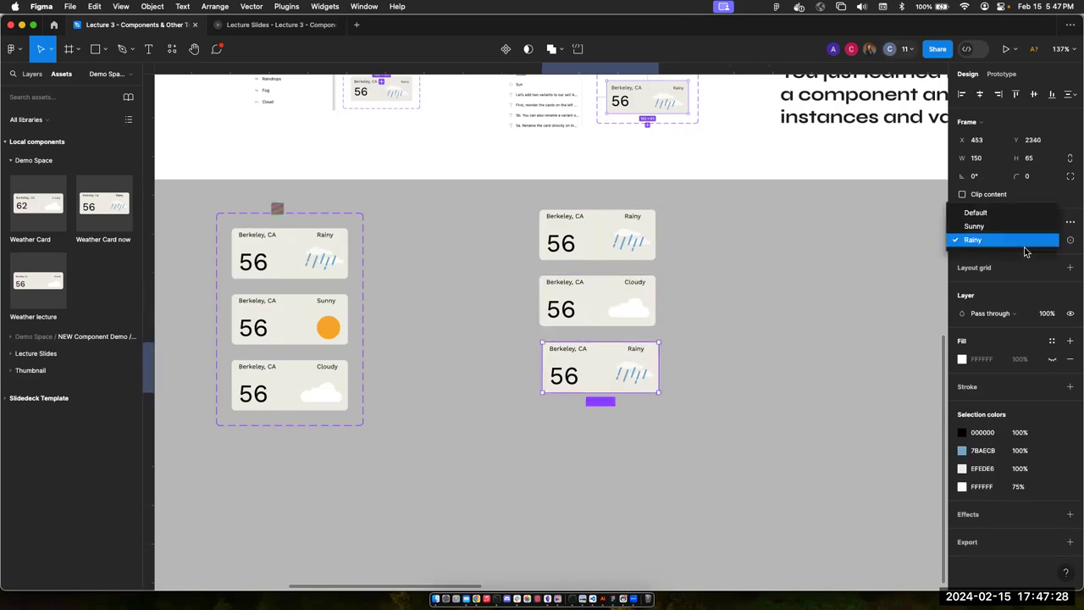
pyautogui.click(1016, 227)
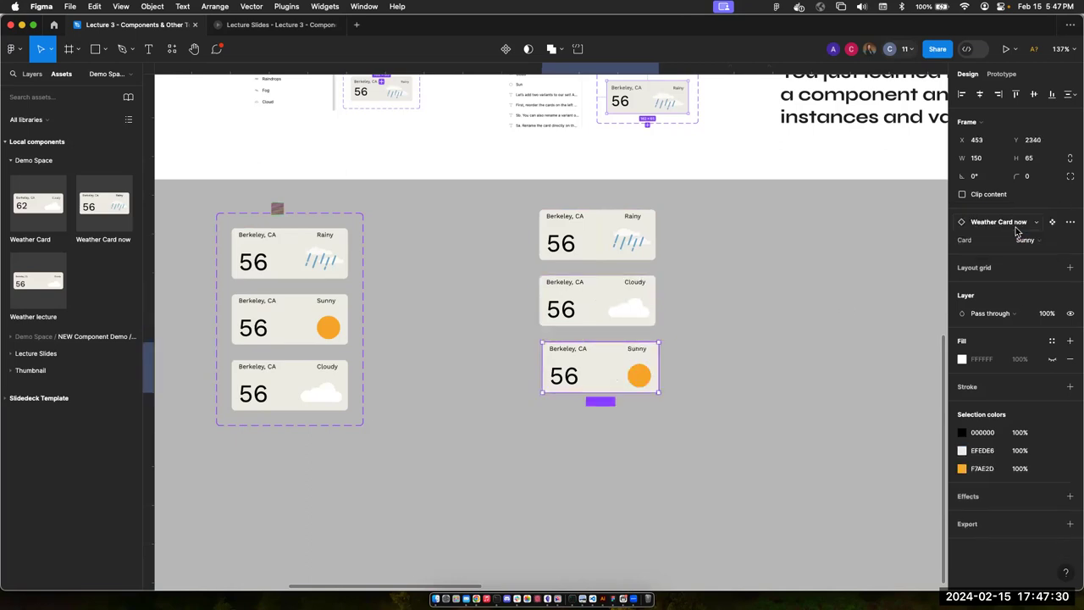
pyautogui.click(1025, 239)
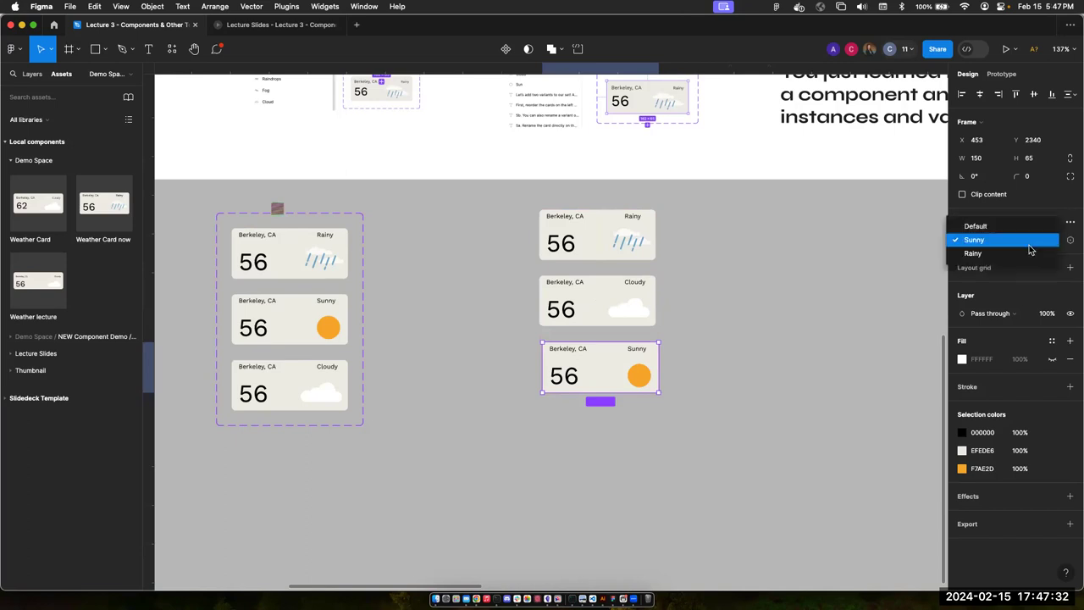
pyautogui.click(395, 382)
# - Rename the Default variant of the Weather Card now component set as Cloudy
pyautogui.click(301, 379)
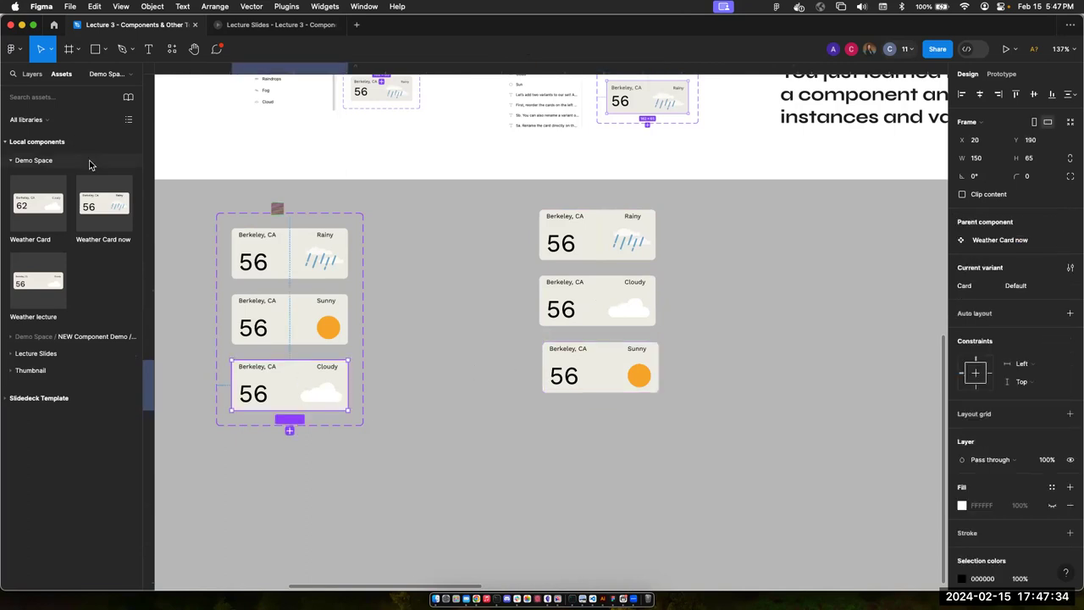
pyautogui.click(33, 73)
pyautogui.doubleClick(48, 288)
pyautogui.click(82, 289)
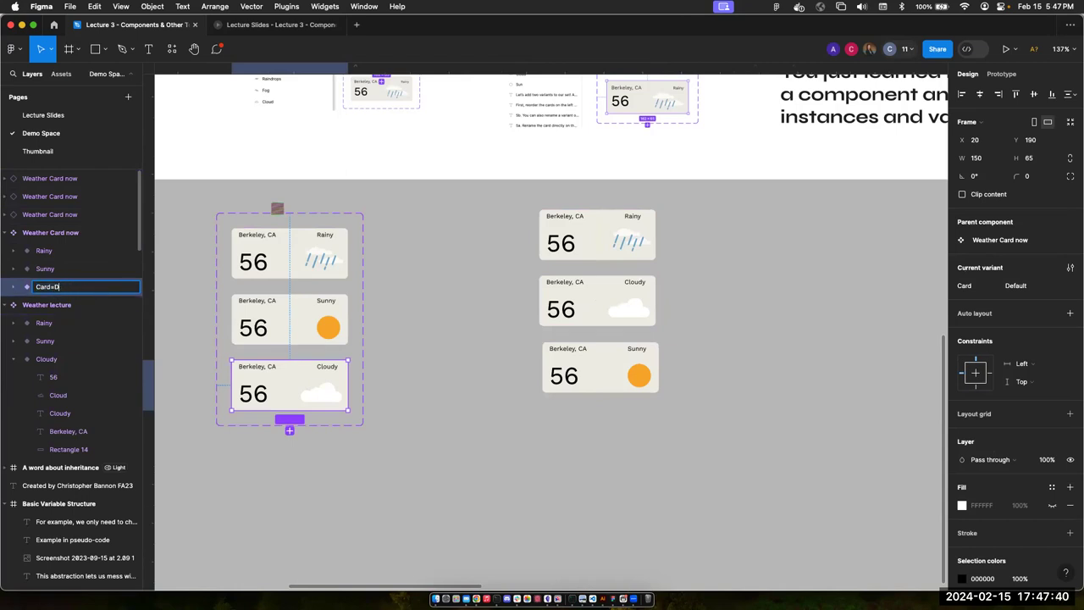
pyautogui.write('Cloudy')
pyautogui.press('Return')
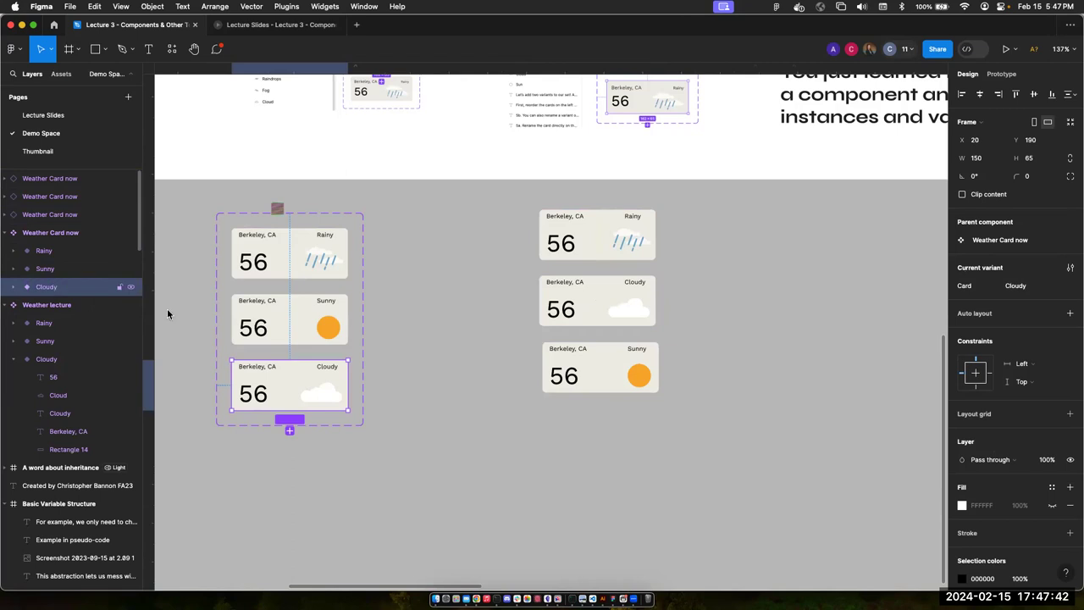
# - Tighten the three weather card instances into a left-aligned column with even, narrow gaps
pyautogui.click(421, 390)
pyautogui.click(605, 242)
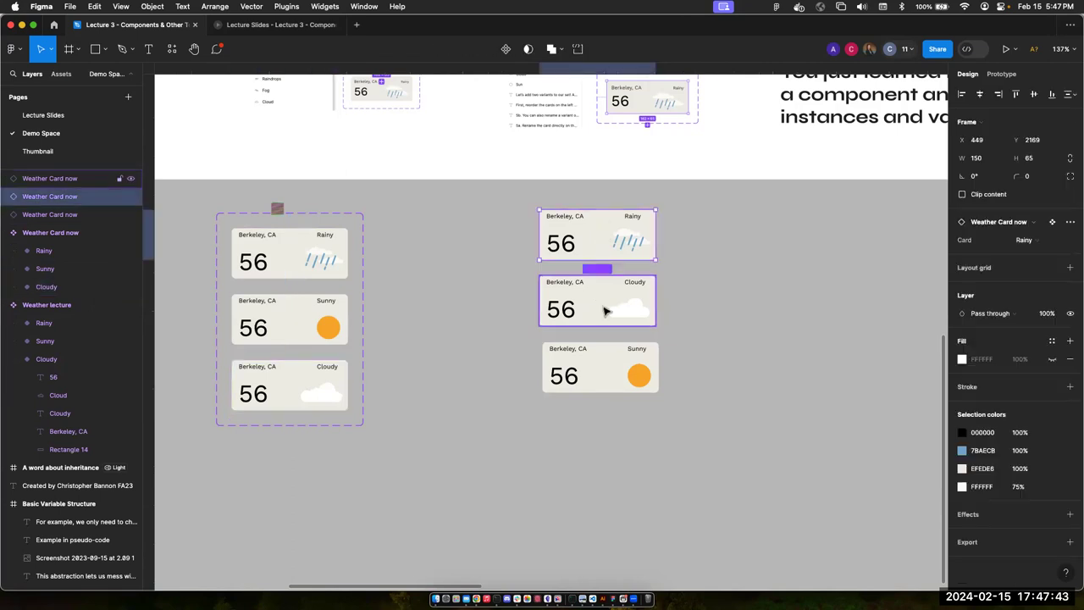
pyautogui.click(612, 369)
pyautogui.moveTo(612, 386); pyautogui.dragTo(607, 375)
pyautogui.moveTo(593, 254); pyautogui.dragTo(596, 285)
pyautogui.click(602, 293)
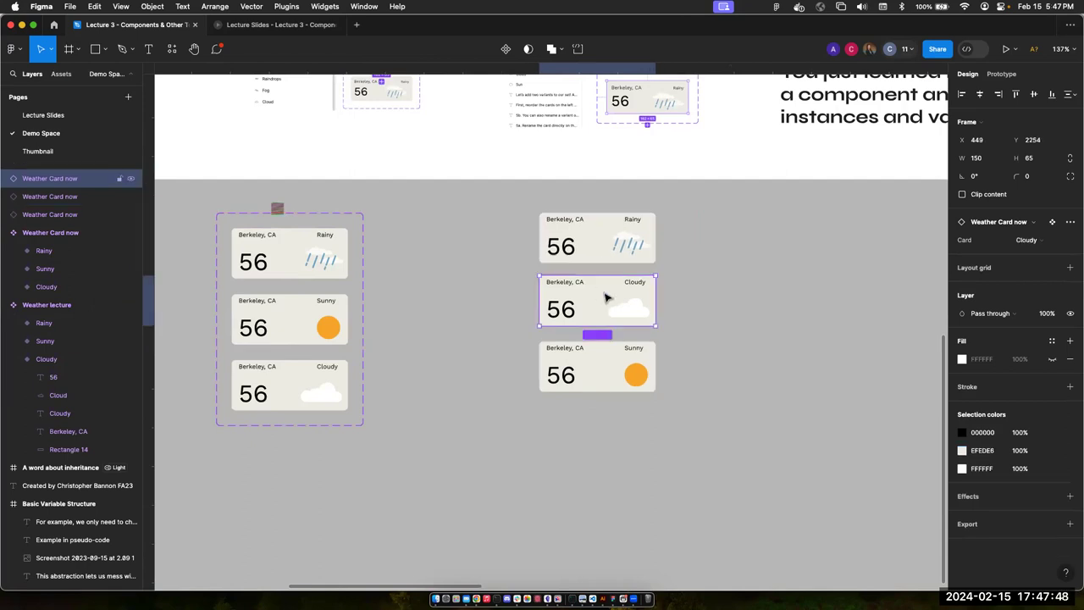
pyautogui.moveTo(592, 373); pyautogui.dragTo(588, 356)
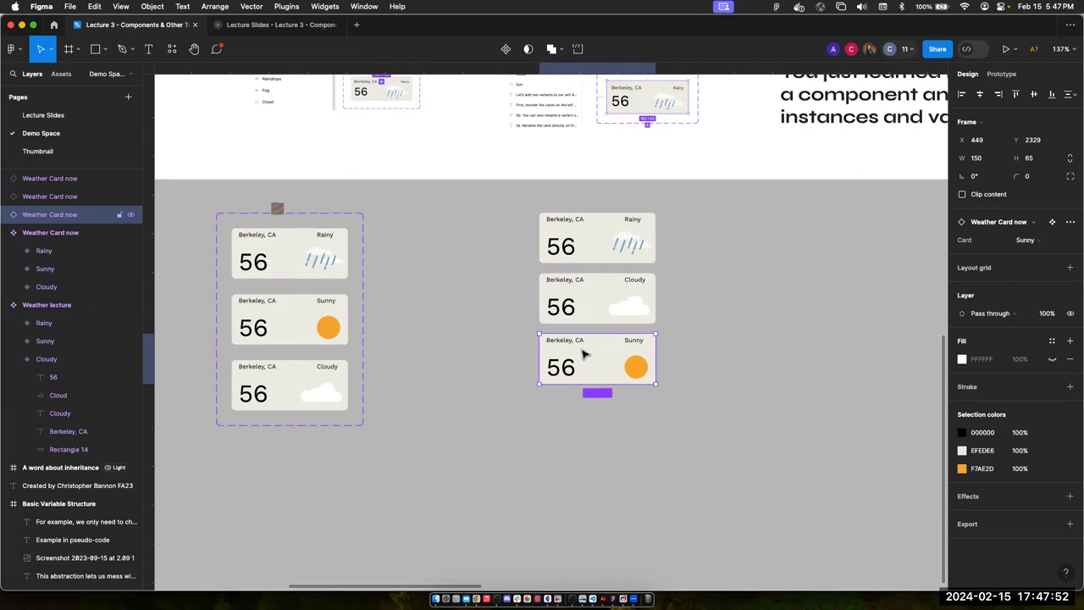
pyautogui.doubleClick(567, 245)
pyautogui.doubleClick(567, 246)
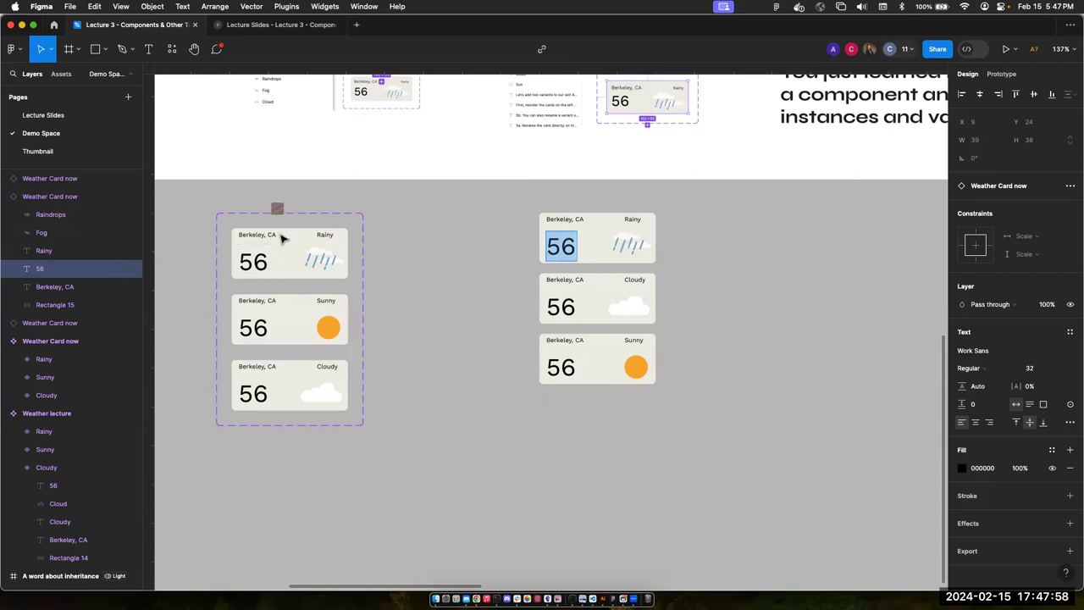
pyautogui.scroll(-2, 286, 208)
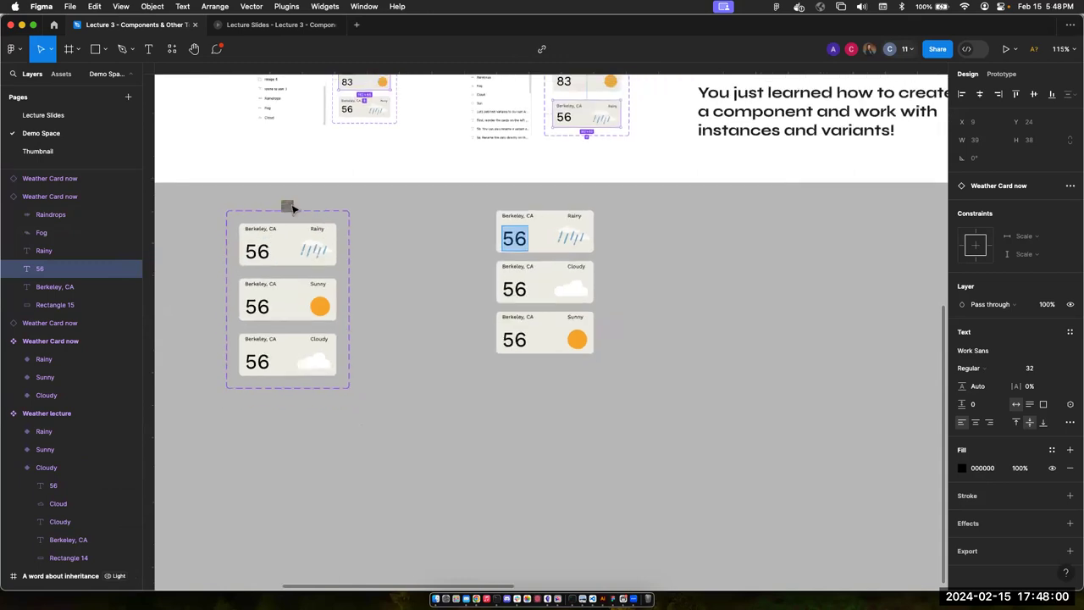
pyautogui.press('Escape')
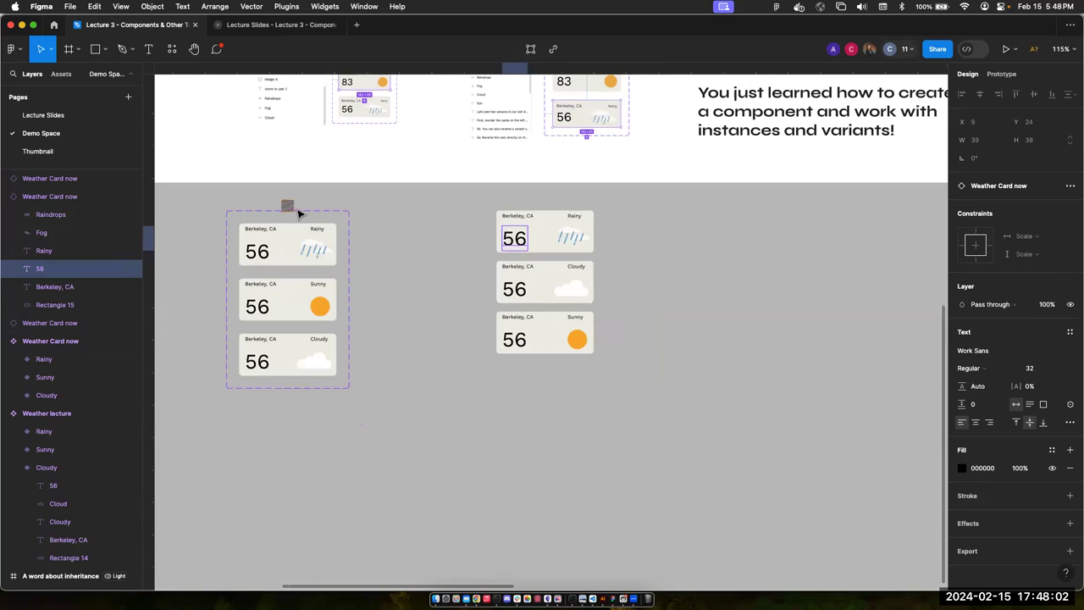
pyautogui.scroll(-4, 298, 214)
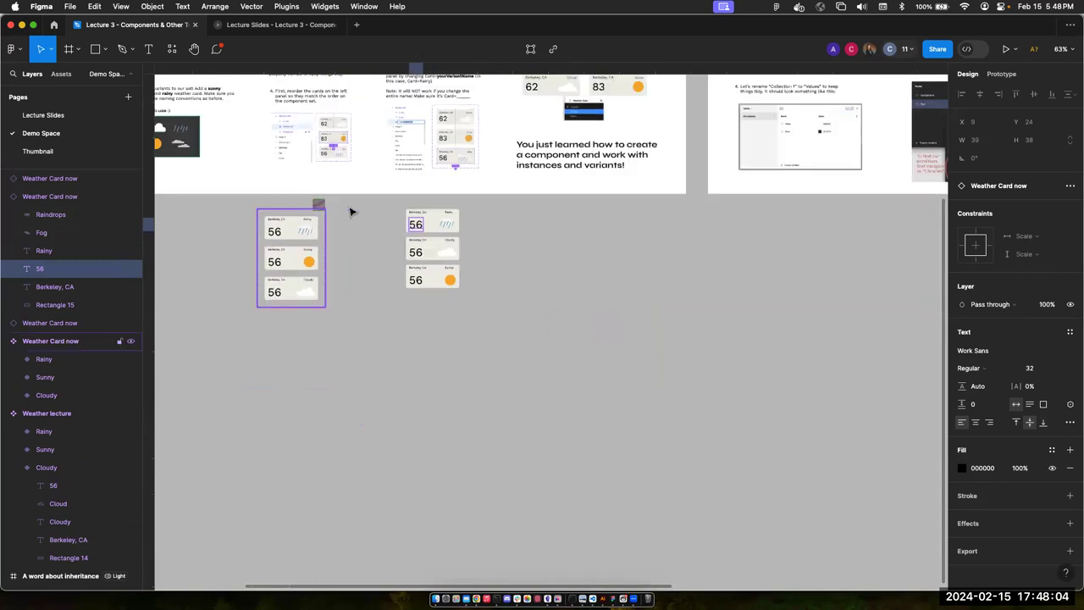
pyautogui.scroll(4, 353, 211)
# - Override the temperature in the Rainy instance with 67
pyautogui.click(505, 241)
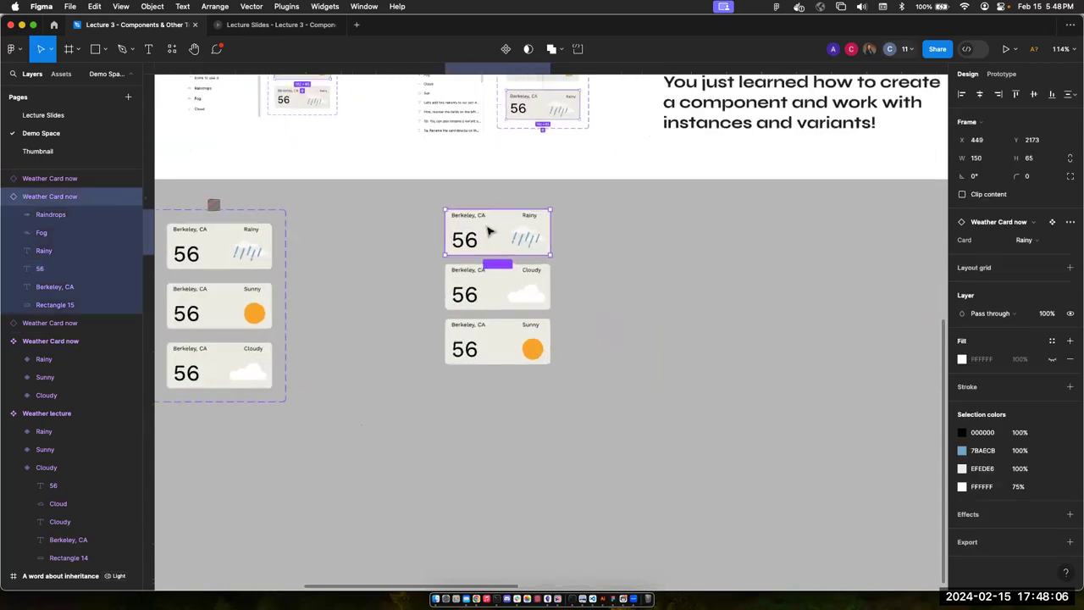
pyautogui.scroll(3, 486, 232)
pyautogui.doubleClick(456, 253)
pyautogui.doubleClick(456, 252)
pyautogui.press('Right')
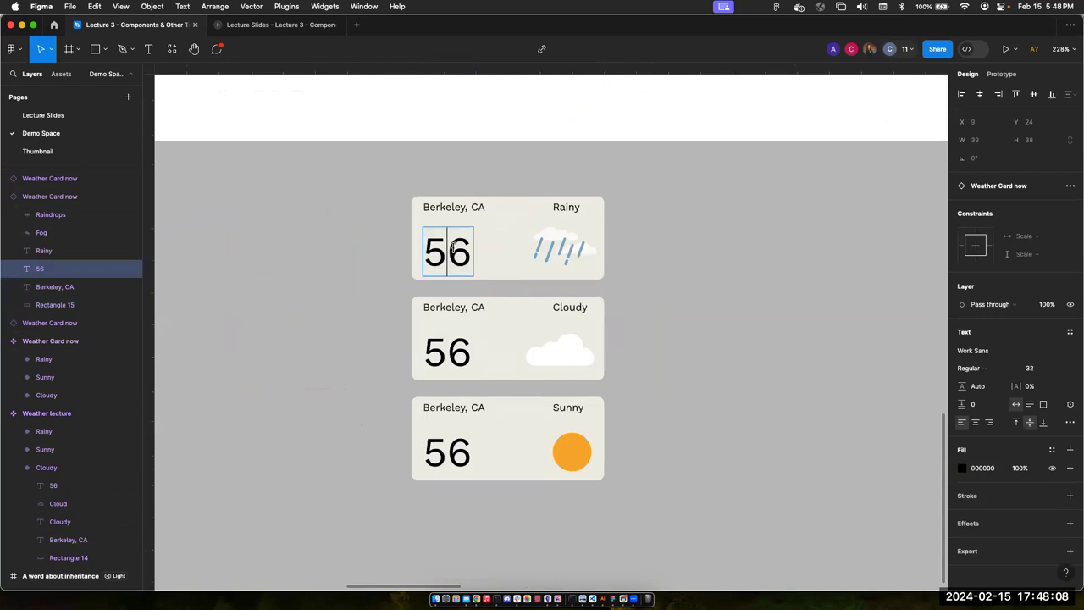
pyautogui.press('BackSpace')
pyautogui.press('BackSpace')
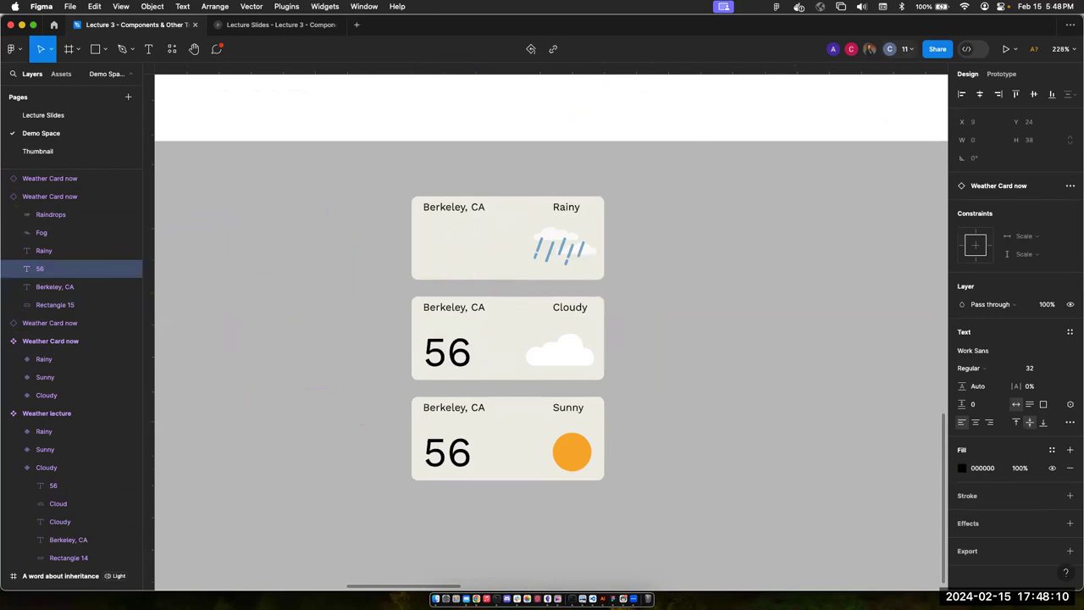
pyautogui.write('67')
pyautogui.press('Escape')
pyautogui.scroll(-5, 279, 363)
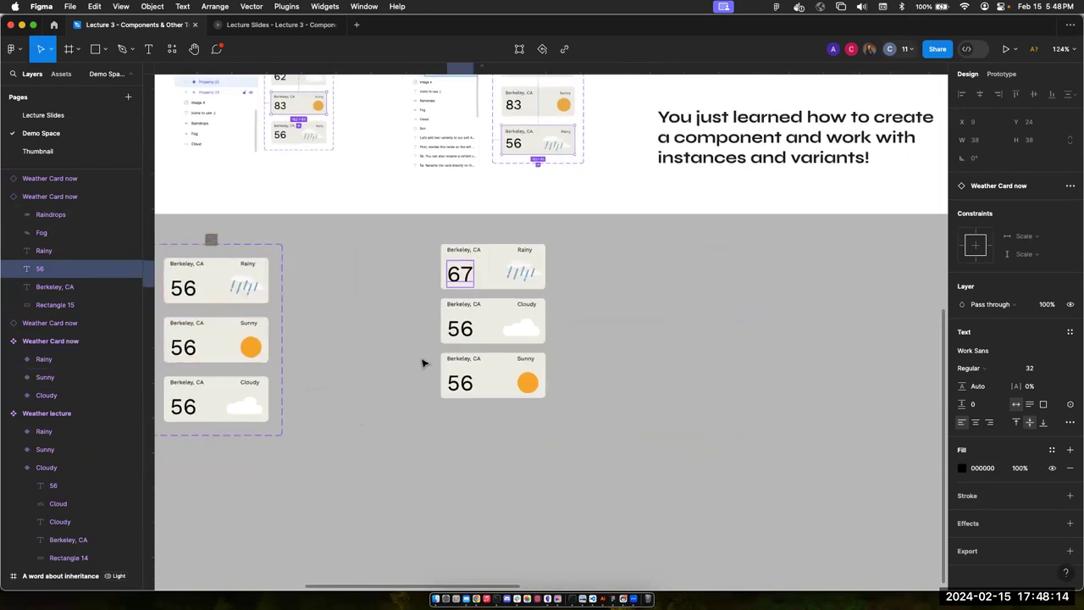
# - Override the temperature in the Sunny instance with 80
pyautogui.click(460, 383)
pyautogui.doubleClick(462, 383)
pyautogui.write('80')
pyautogui.press('Return')
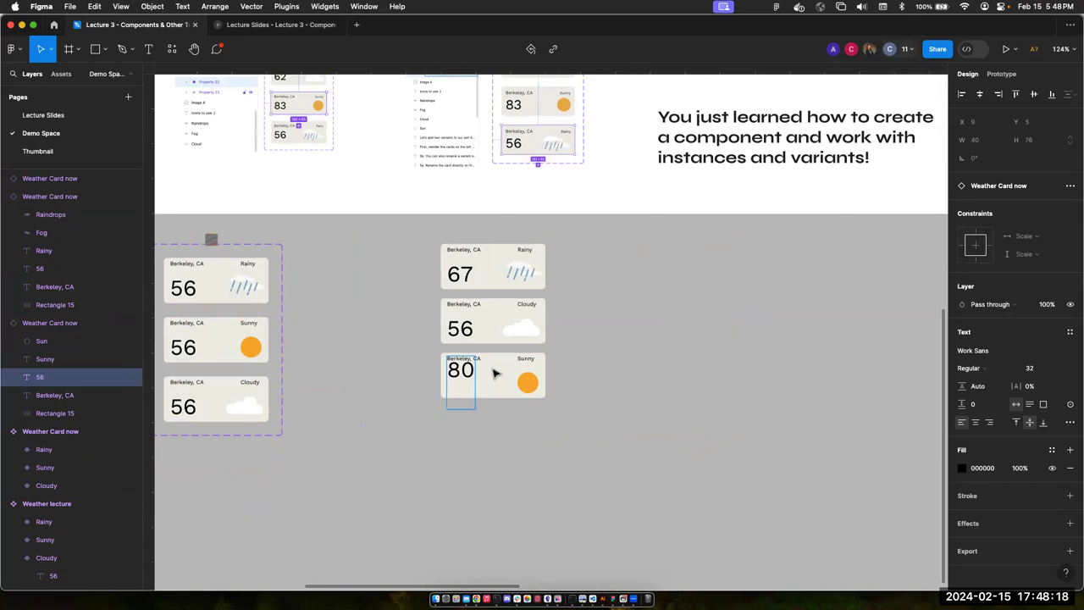
pyautogui.press('BackSpace')
pyautogui.press('Escape')
pyautogui.hscroll(-2, 624, 349)
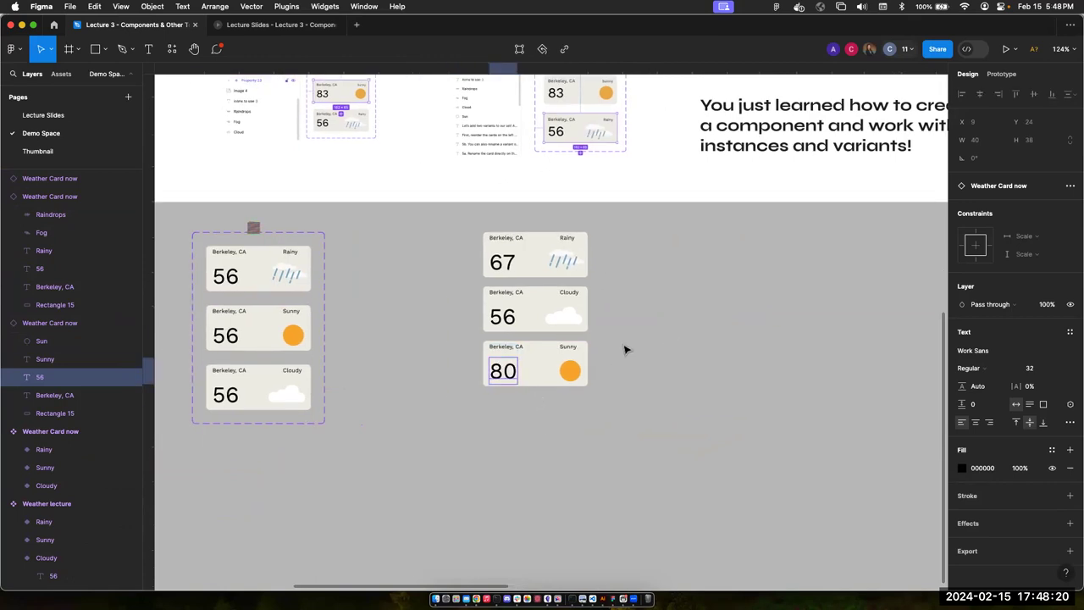
# - Try changing the weather label of the Cloudy instance to Partly cloudy
pyautogui.click(593, 306)
pyautogui.click(572, 297)
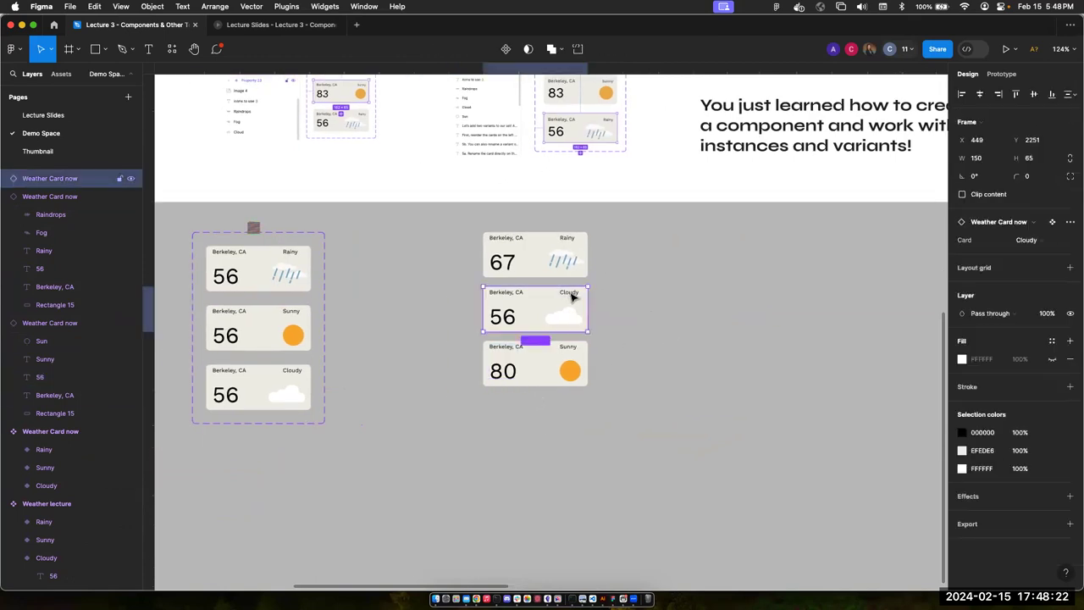
pyautogui.click(569, 293)
pyautogui.doubleClick(566, 291)
pyautogui.write('Partly')
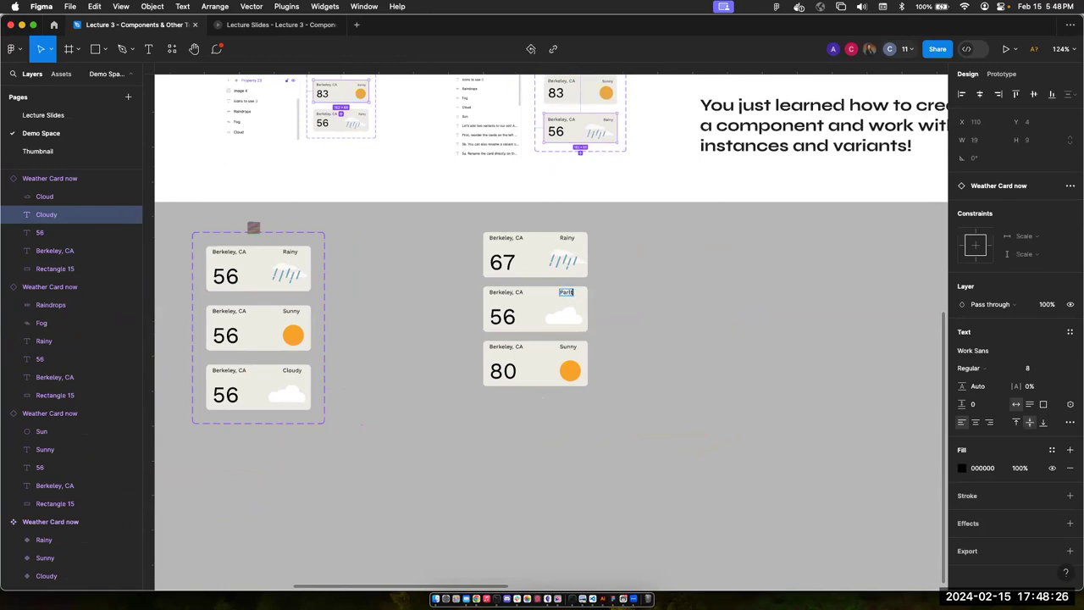
pyautogui.write(' cloudy')
# - Replace the middle instance's weather label text with Cloudly
pyautogui.press('BackSpace')
pyautogui.press('BackSpace')
pyautogui.press('BackSpace')
pyautogui.press('BackSpace')
pyautogui.press('BackSpace')
pyautogui.press('BackSpace')
pyautogui.press('BackSpace')
pyautogui.press('BackSpace')
pyautogui.press('BackSpace')
pyautogui.press('BackSpace')
pyautogui.write('Cloudy')
pyautogui.press('Escape')
# - Set the temperature of the Cloudy variant in the Weather Card now component set to 40
pyautogui.scroll(-2, 305, 242)
pyautogui.hscroll(-2, 305, 241)
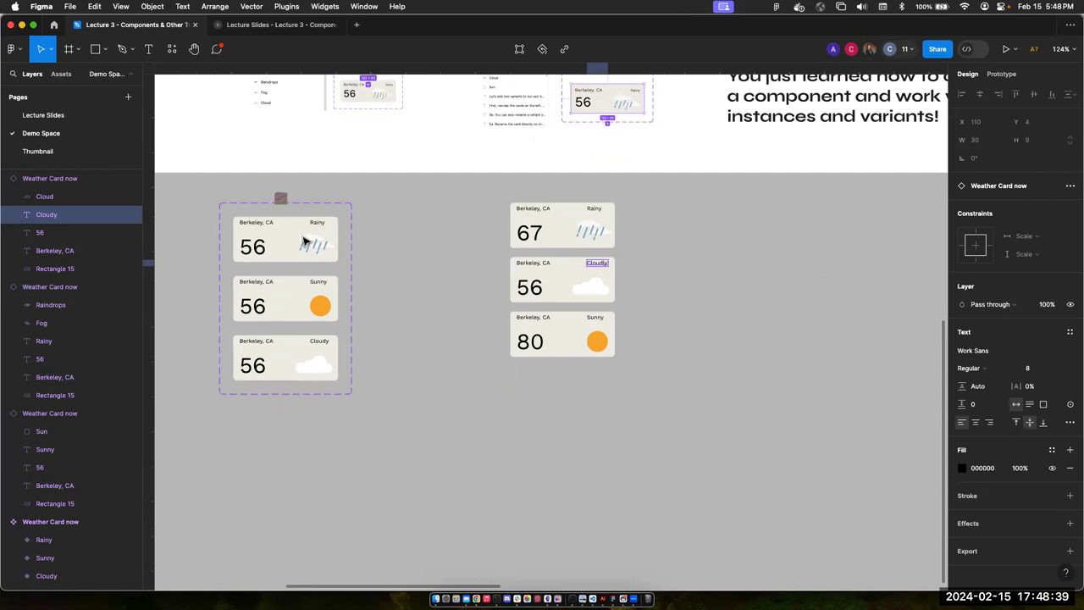
pyautogui.click(280, 291)
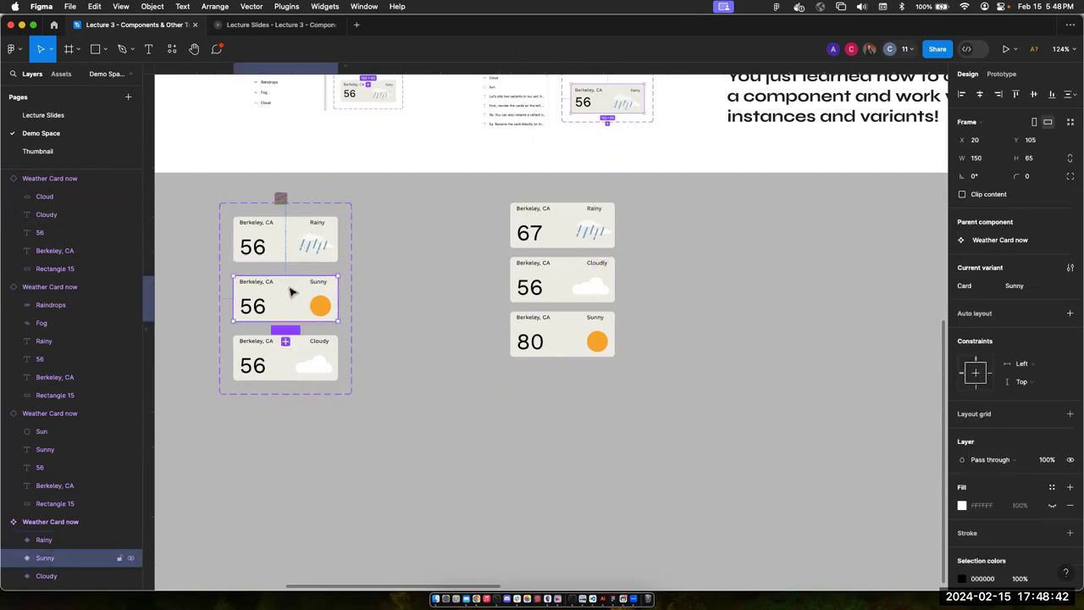
pyautogui.click(279, 366)
pyautogui.scroll(-1, 320, 315)
pyautogui.hscroll(-2, 320, 316)
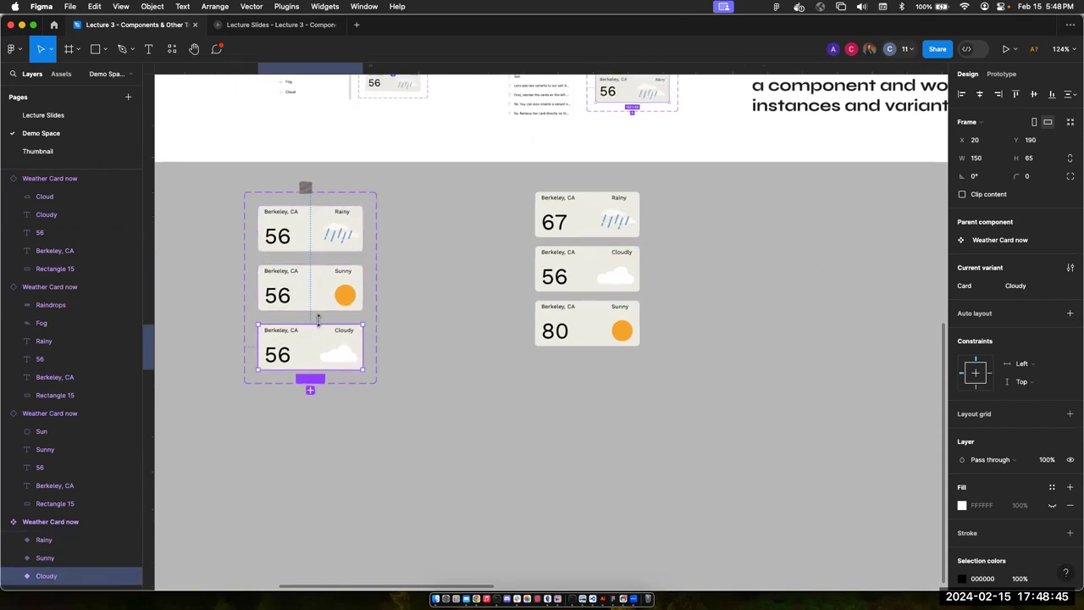
pyautogui.doubleClick(278, 354)
pyautogui.doubleClick(279, 354)
pyautogui.write('40')
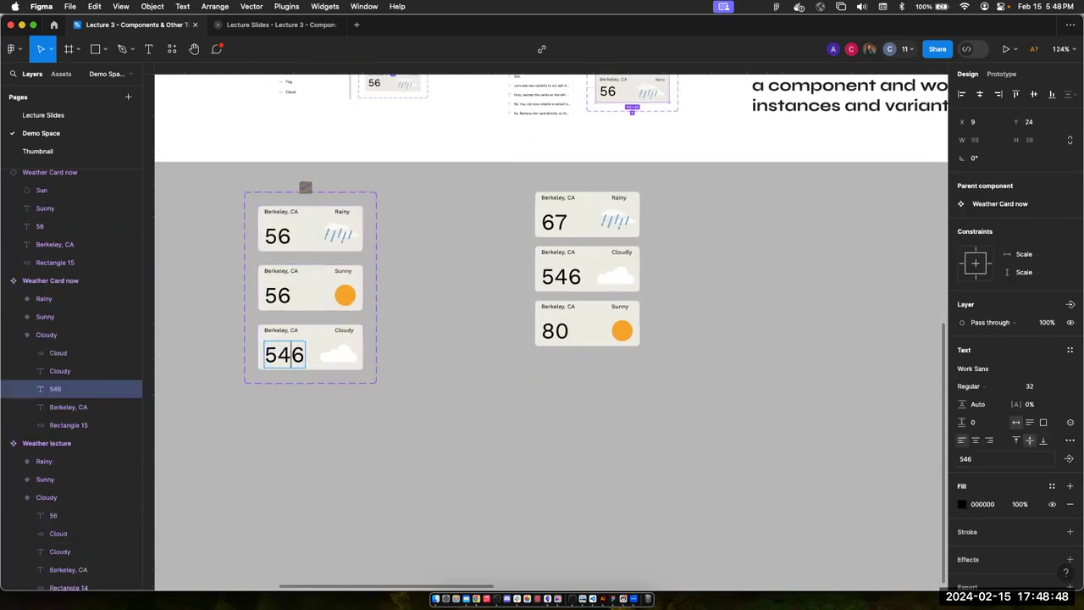
pyautogui.press('BackSpace')
pyautogui.press('BackSpace')
pyautogui.press('BackSpace')
pyautogui.press('Delete')
pyautogui.write('40')
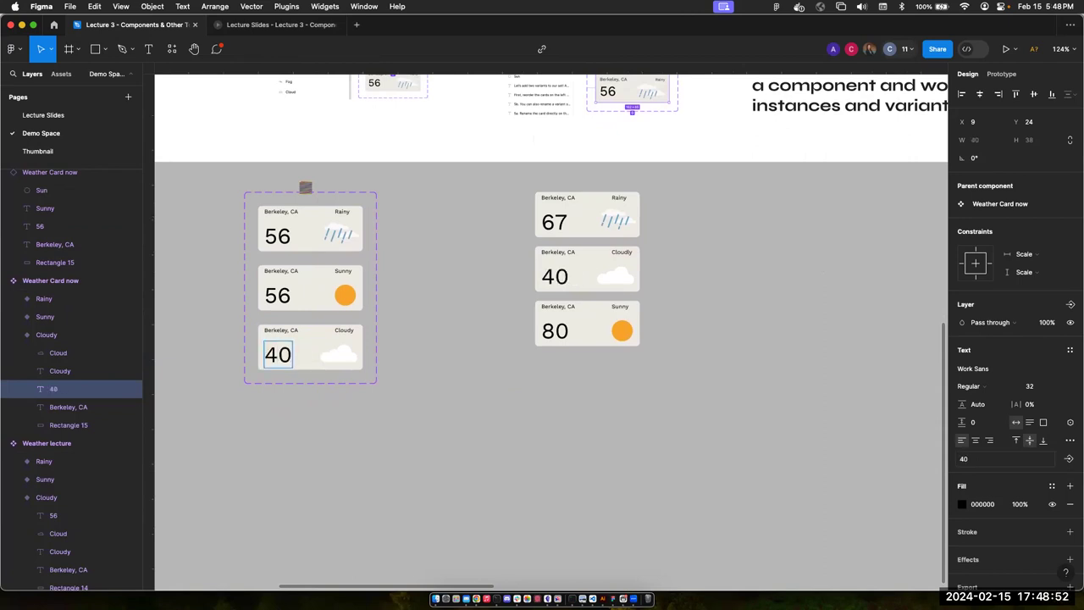
pyautogui.doubleClick(298, 329)
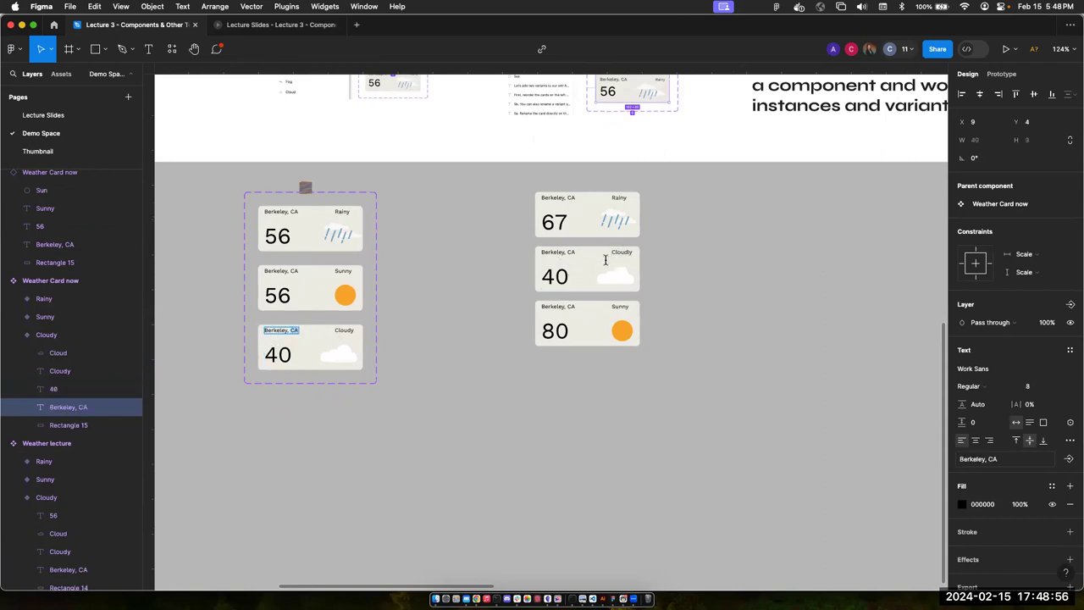
pyautogui.click(278, 356)
pyautogui.write('0')
pyautogui.press('BackSpace')
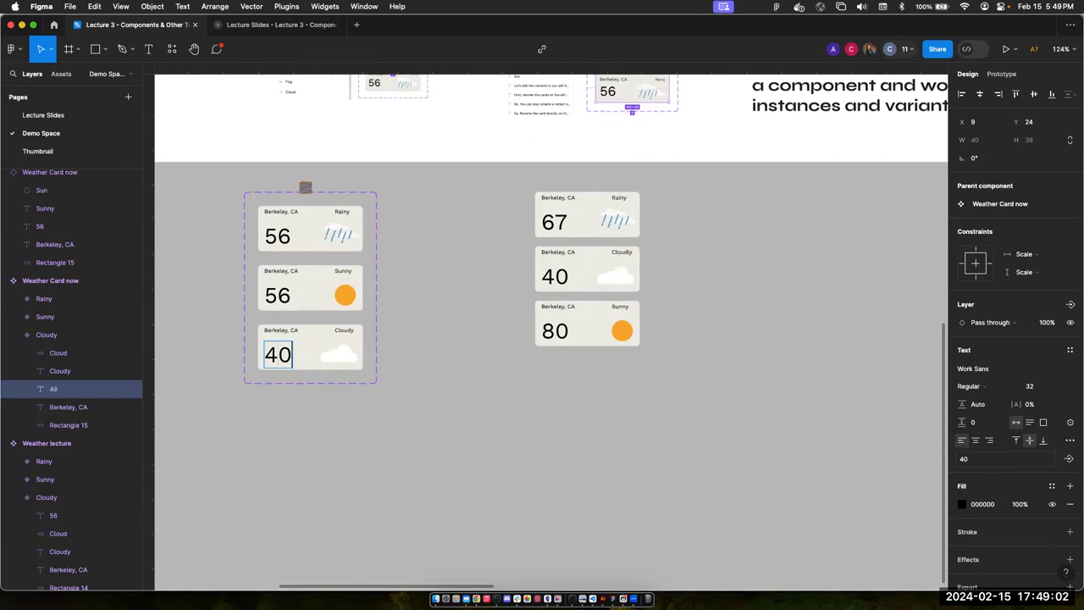
pyautogui.click(328, 336)
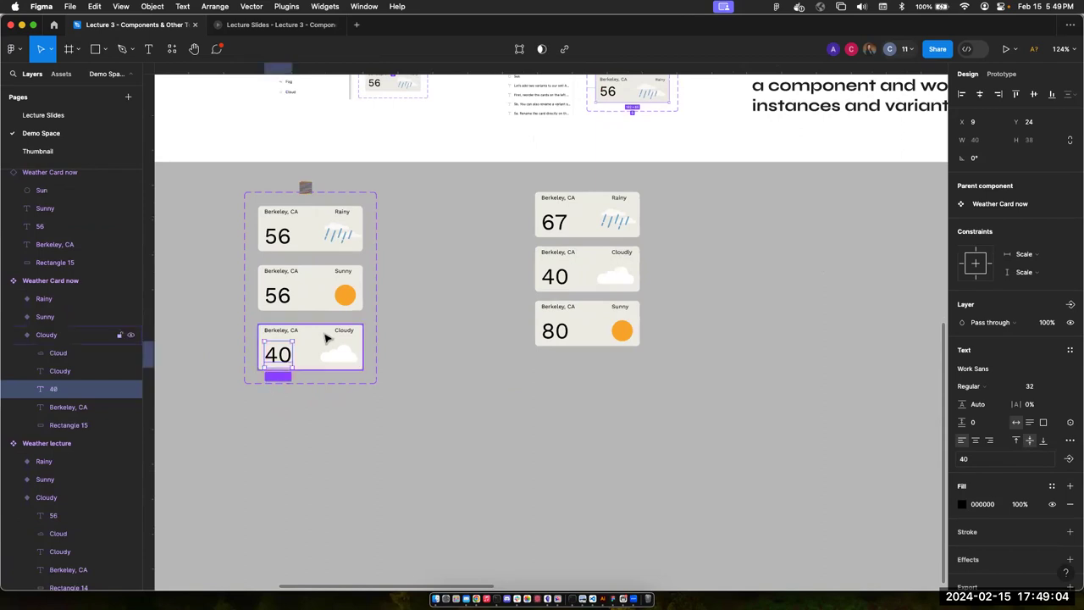
pyautogui.moveTo(362, 337)
pyautogui.mouseDown()
pyautogui.moveTo(320, 338)
pyautogui.moveTo(363, 334)
pyautogui.moveTo(399, 295)
pyautogui.moveTo(367, 375)
pyautogui.moveTo(426, 342)
pyautogui.moveTo(364, 308)
pyautogui.moveTo(363, 323)
pyautogui.mouseUp()
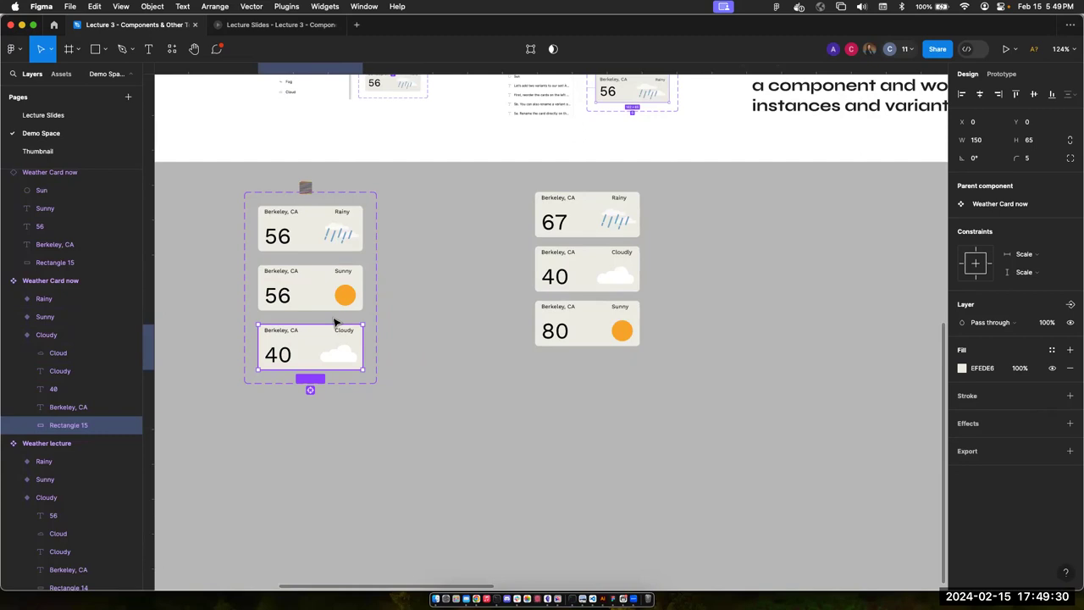
pyautogui.click(310, 230)
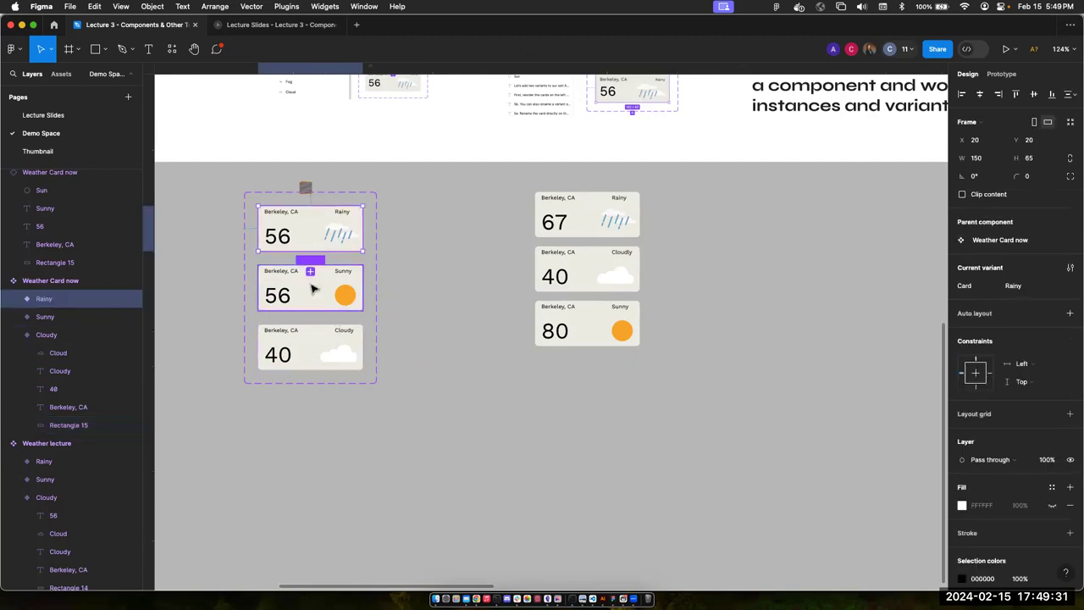
pyautogui.click(310, 356)
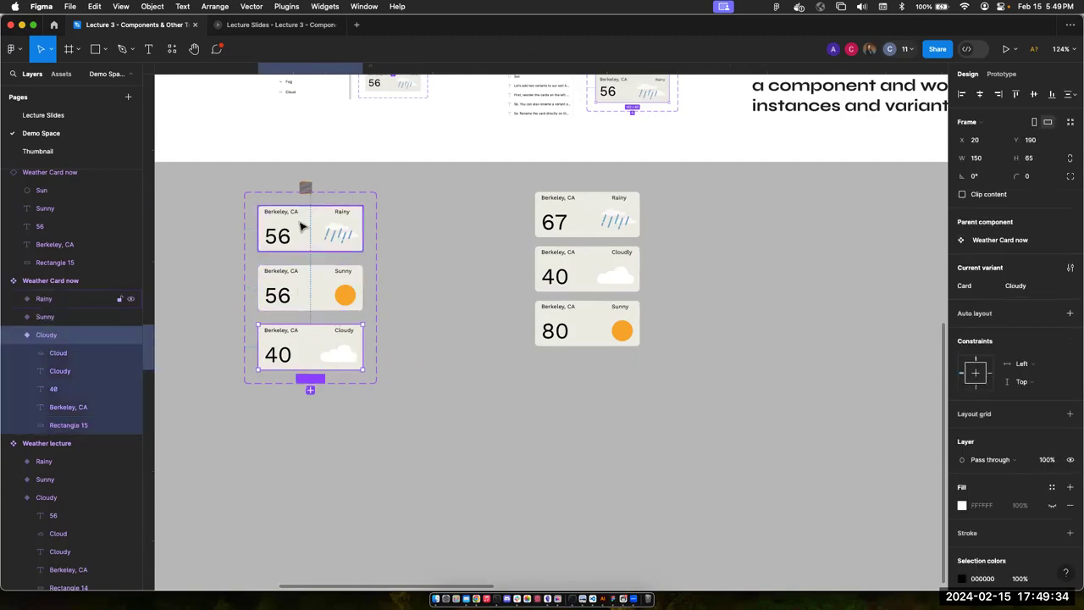
pyautogui.scroll(-10, 300, 226)
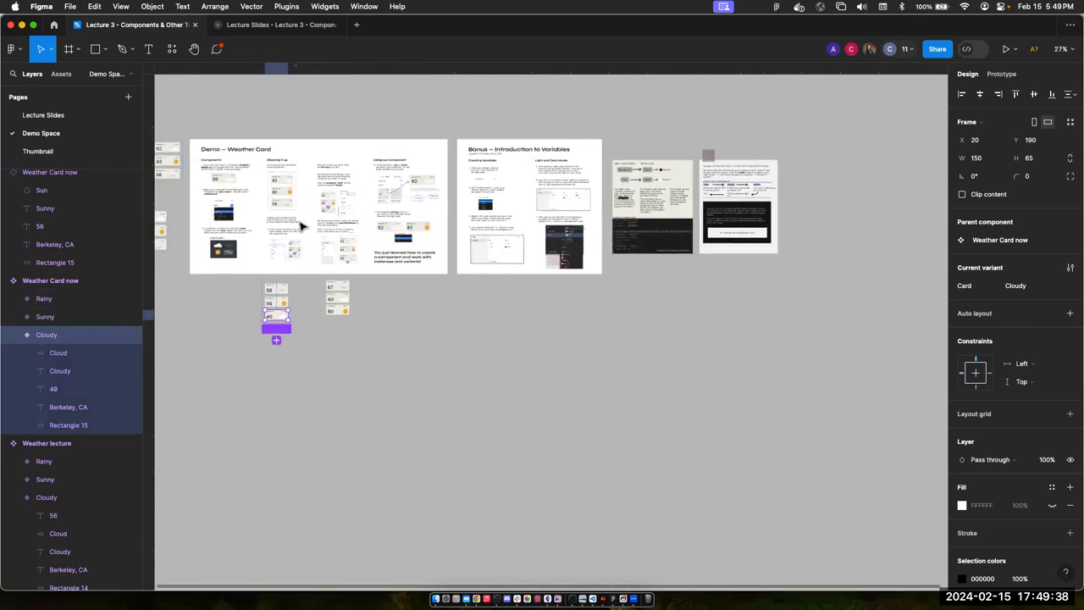
pyautogui.hscroll(-3, 300, 226)
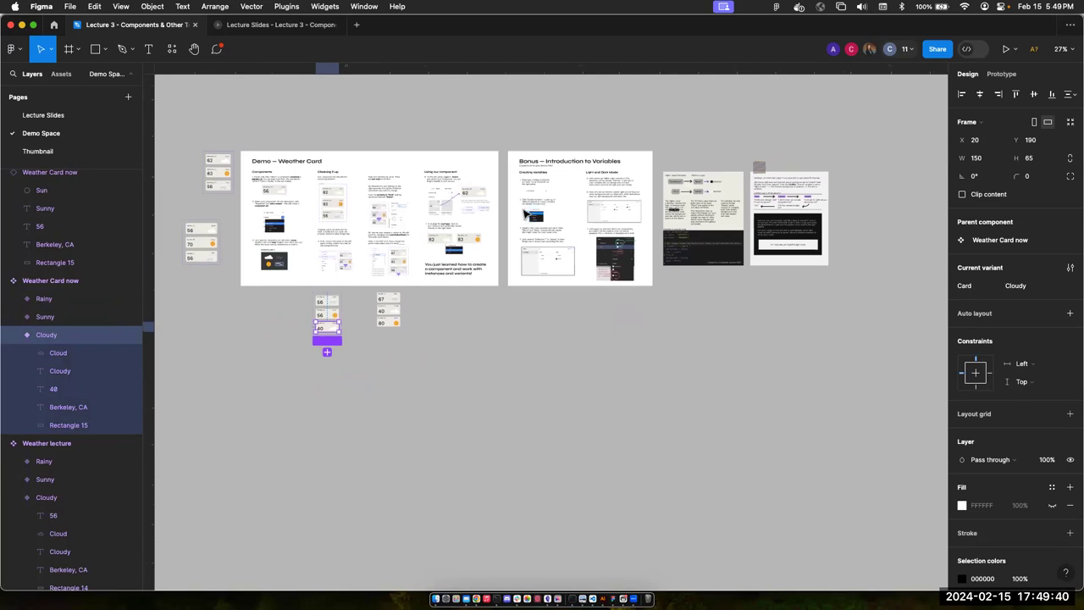
# - Examine the Introduction to Variables instructions on creating variables and on light and dark mode
pyautogui.scroll(5, 526, 214)
pyautogui.scroll(4, 525, 214)
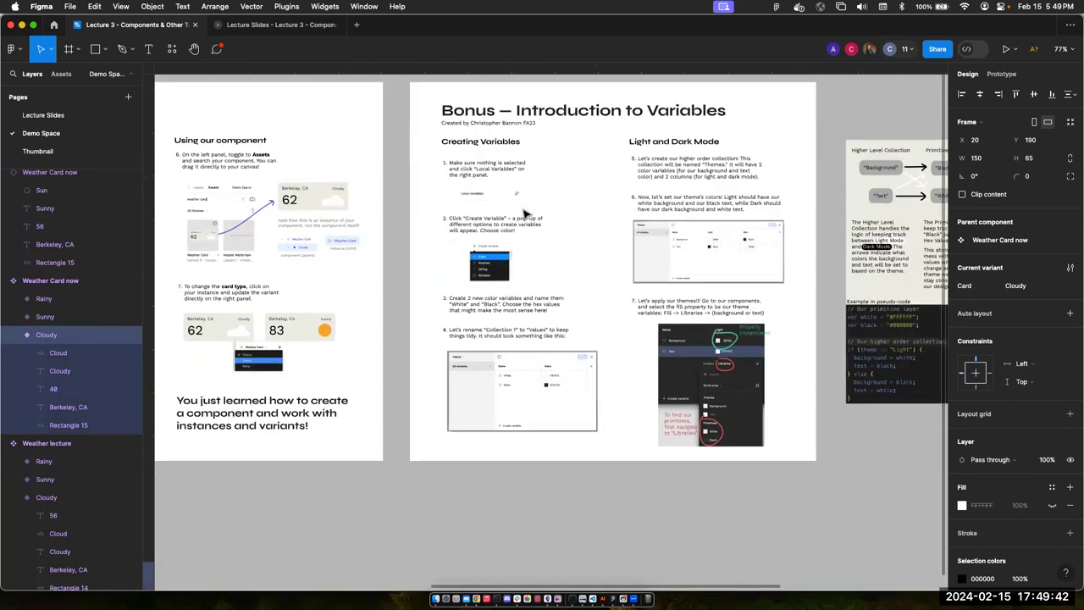
pyautogui.hscroll(2, 525, 214)
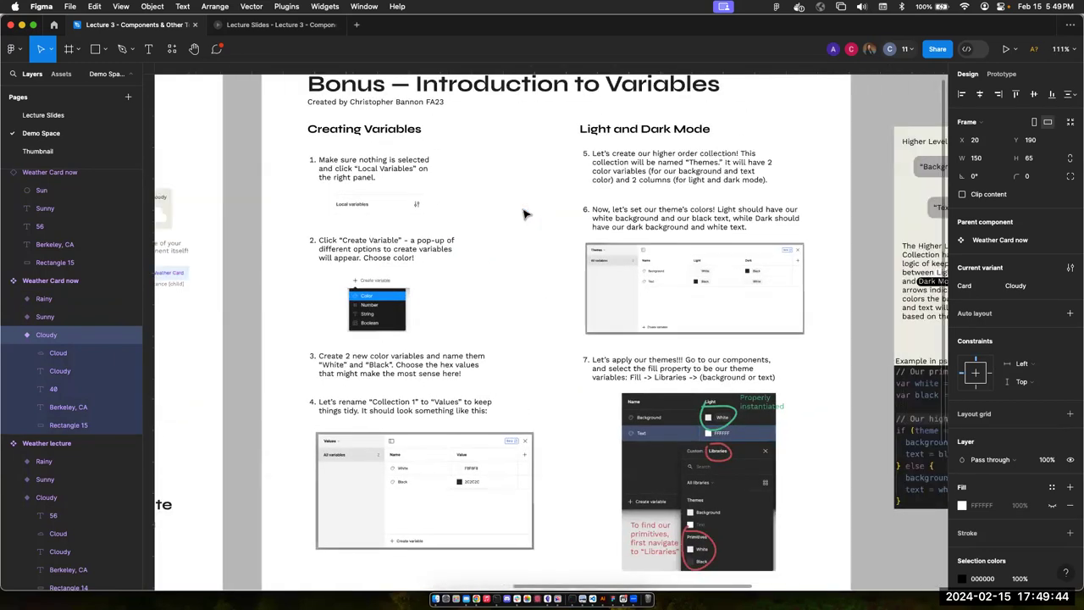
pyautogui.hscroll(1, 525, 214)
pyautogui.hscroll(2, 525, 215)
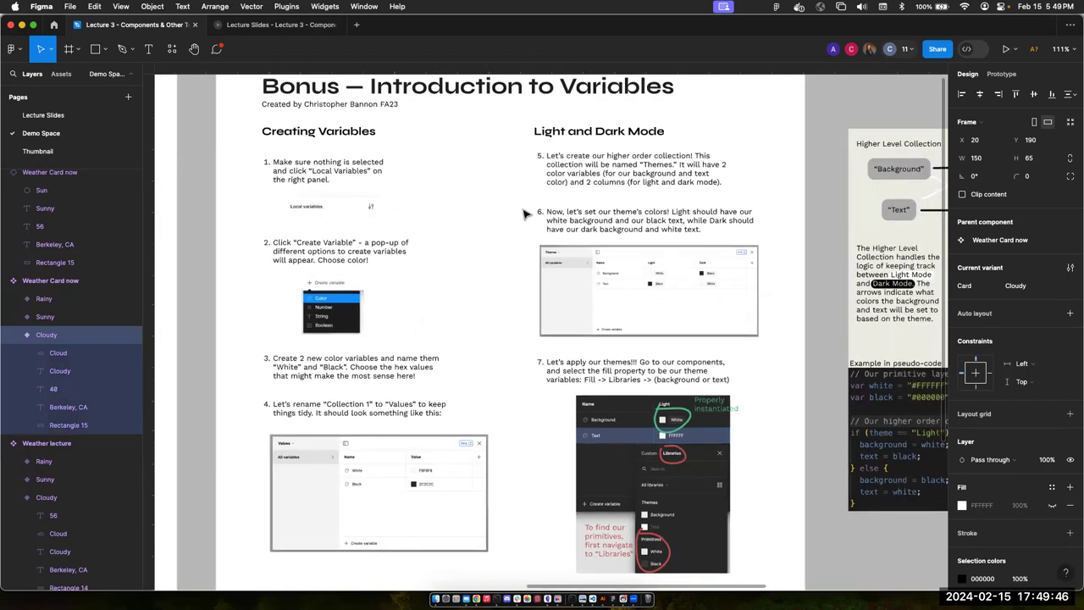
pyautogui.hscroll(8, 526, 214)
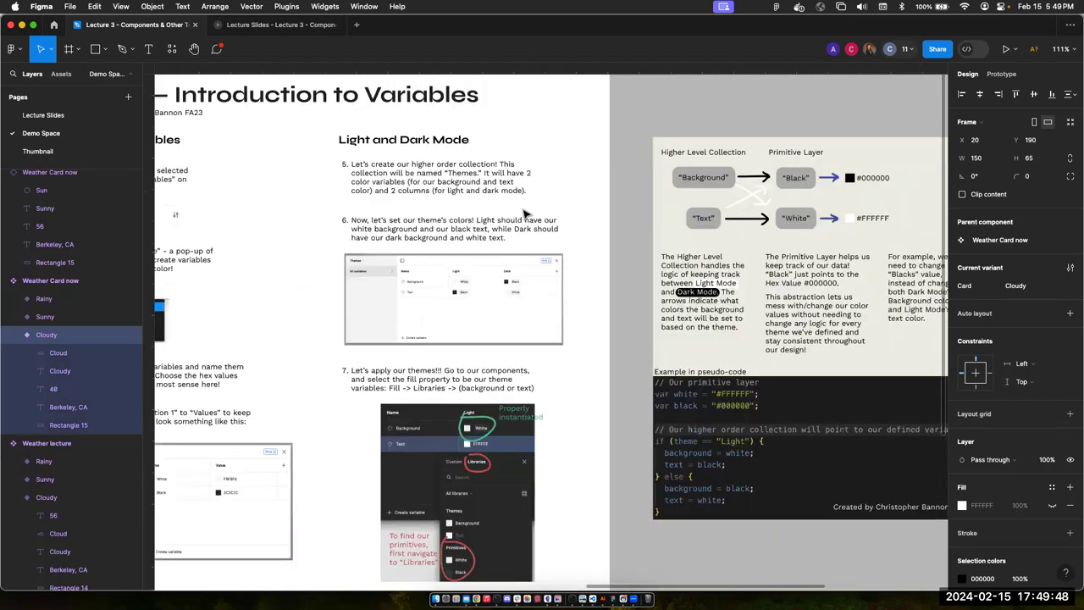
pyautogui.hscroll(7, 526, 215)
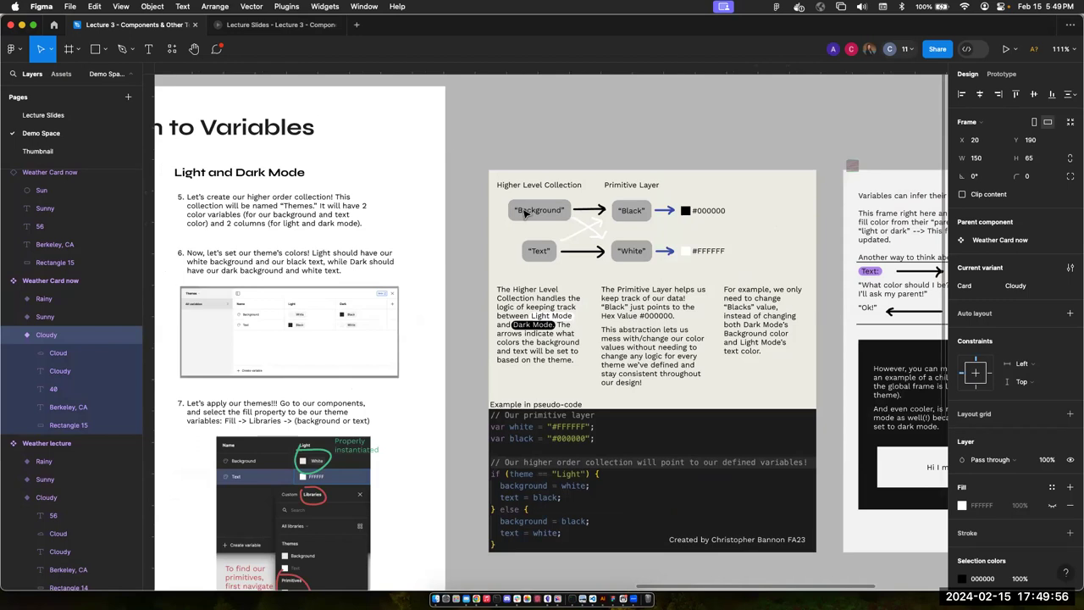
# - Examine the diagram linking the Higher Level Collection's Background and Text to the Primitive Layer's Black and White hex values
pyautogui.hscroll(2, 525, 214)
pyautogui.keyDown('ctrl'); pyautogui.scroll(5, 444, 238); pyautogui.keyUp('ctrl')
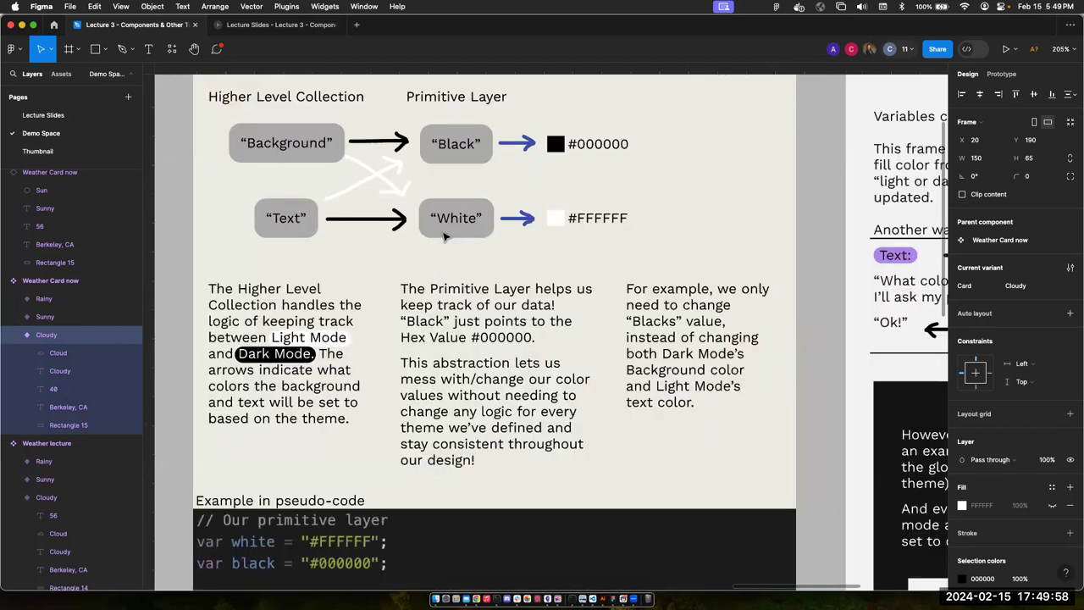
pyautogui.scroll(2, 444, 238)
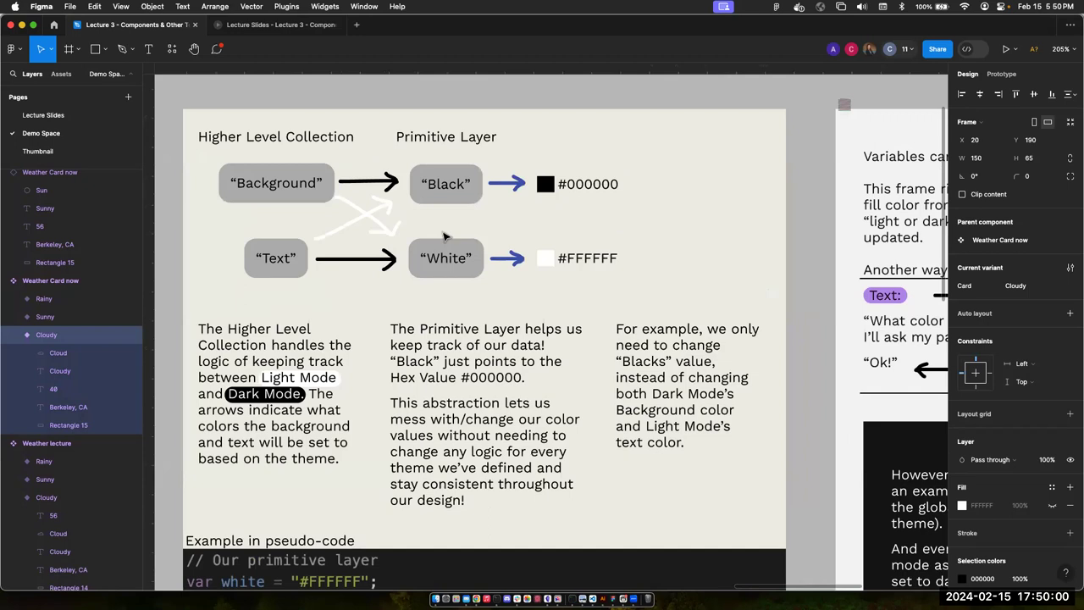
pyautogui.hscroll(-2, 444, 237)
pyautogui.keyDown('ctrl'); pyautogui.scroll(-5, 444, 237); pyautogui.keyUp('ctrl')
pyautogui.keyDown('ctrl'); pyautogui.scroll(7, 444, 238); pyautogui.keyUp('ctrl')
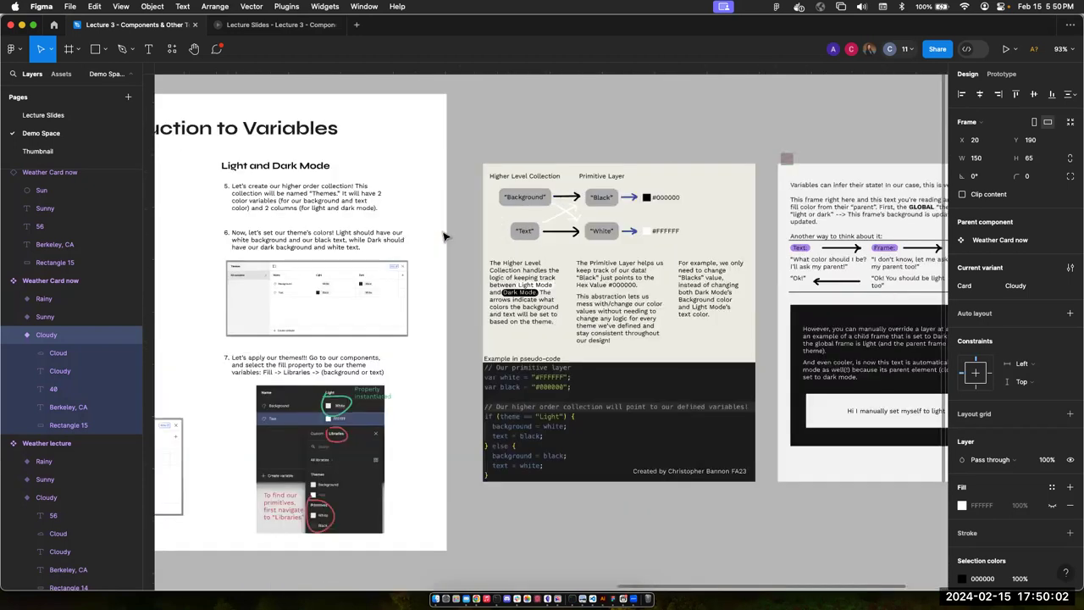
pyautogui.keyDown('ctrl'); pyautogui.scroll(1, 444, 238); pyautogui.keyUp('ctrl')
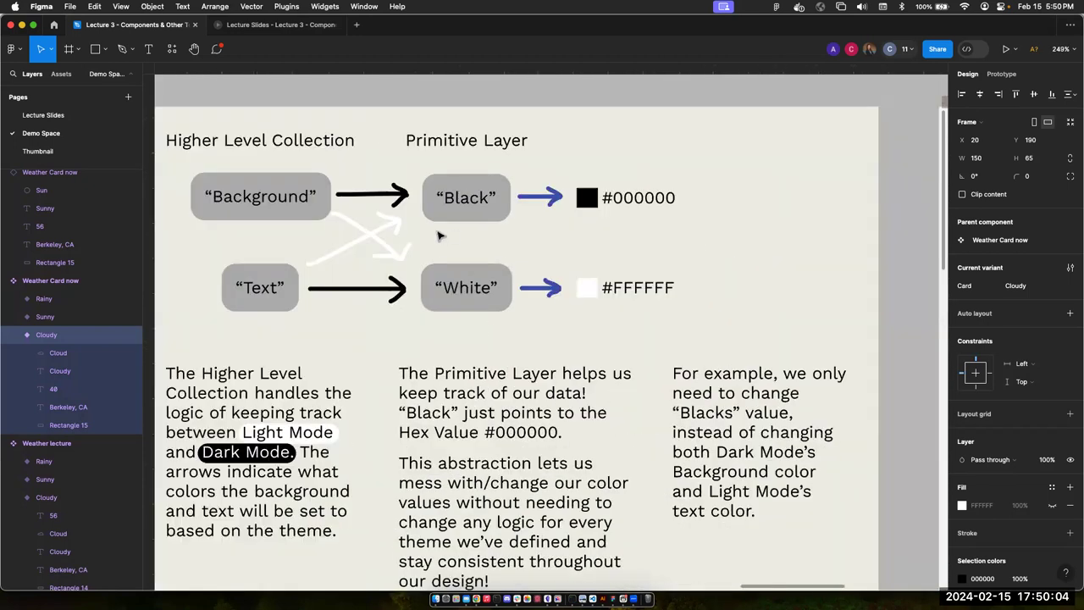
pyautogui.keyDown('ctrl'); pyautogui.scroll(-3, 440, 235); pyautogui.keyUp('ctrl')
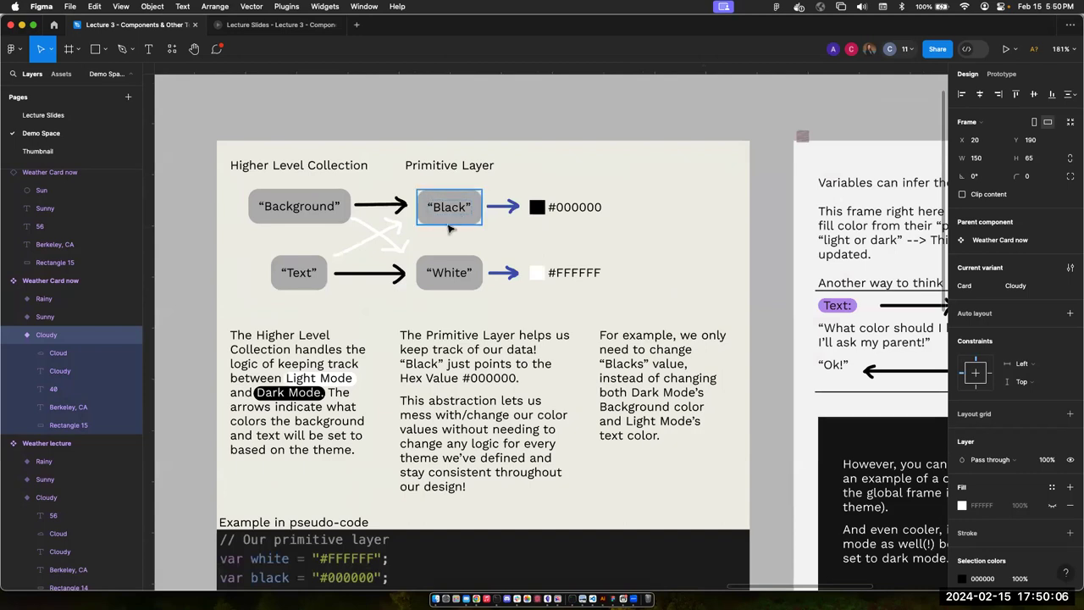
pyautogui.hscroll(-1, 502, 228)
pyautogui.scroll(-1, 502, 229)
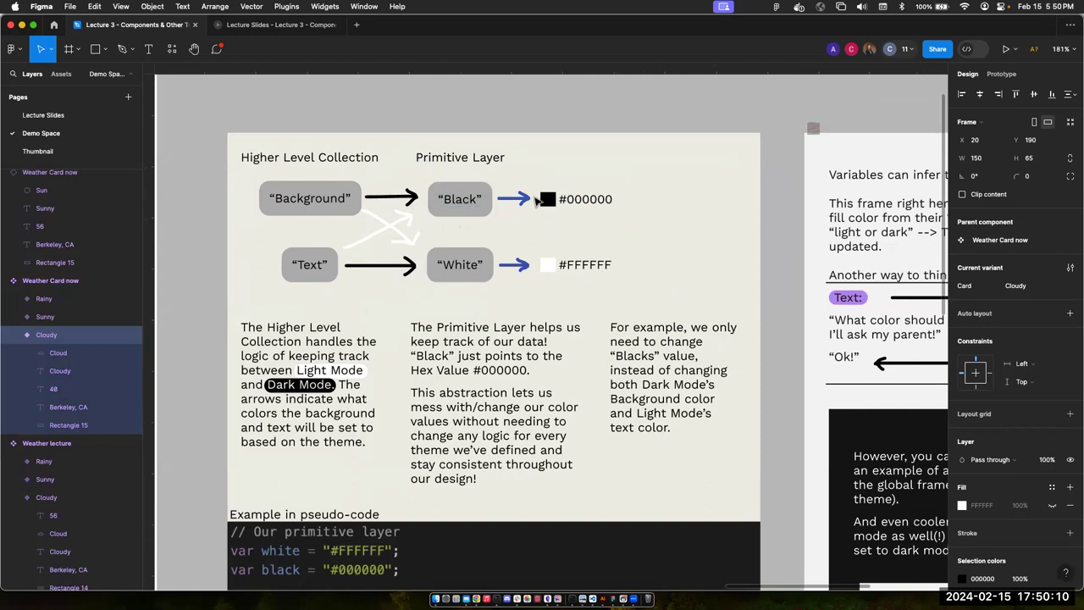
# - Return to the Creating Variables instructions, deselect everything on the canvas and open the file's local variables
pyautogui.hscroll(-2, 555, 206)
pyautogui.scroll(-1, 555, 206)
pyautogui.hscroll(-15, 555, 206)
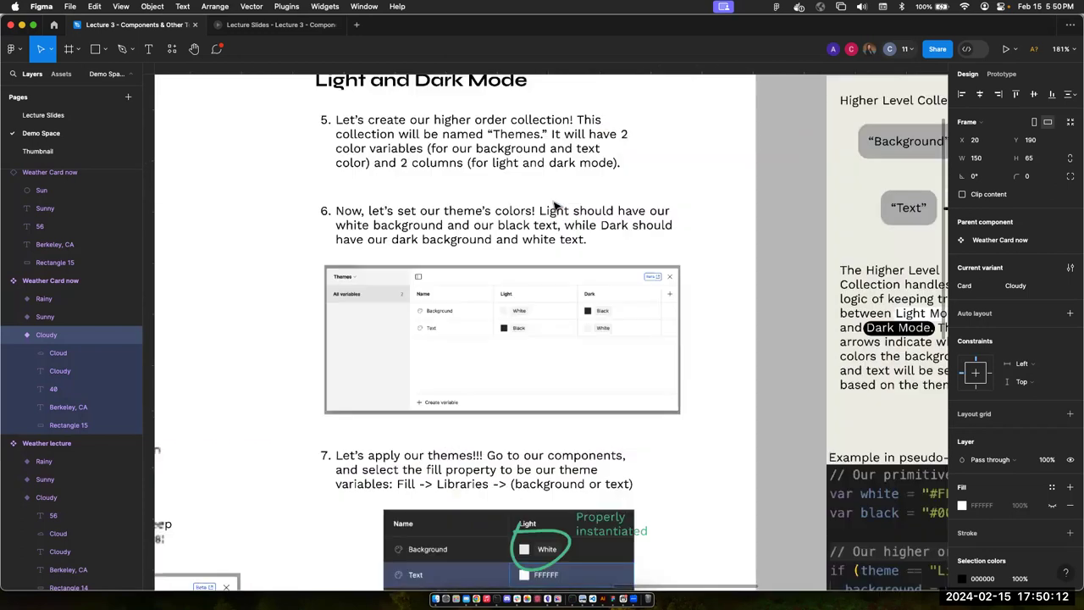
pyautogui.hscroll(4, 555, 206)
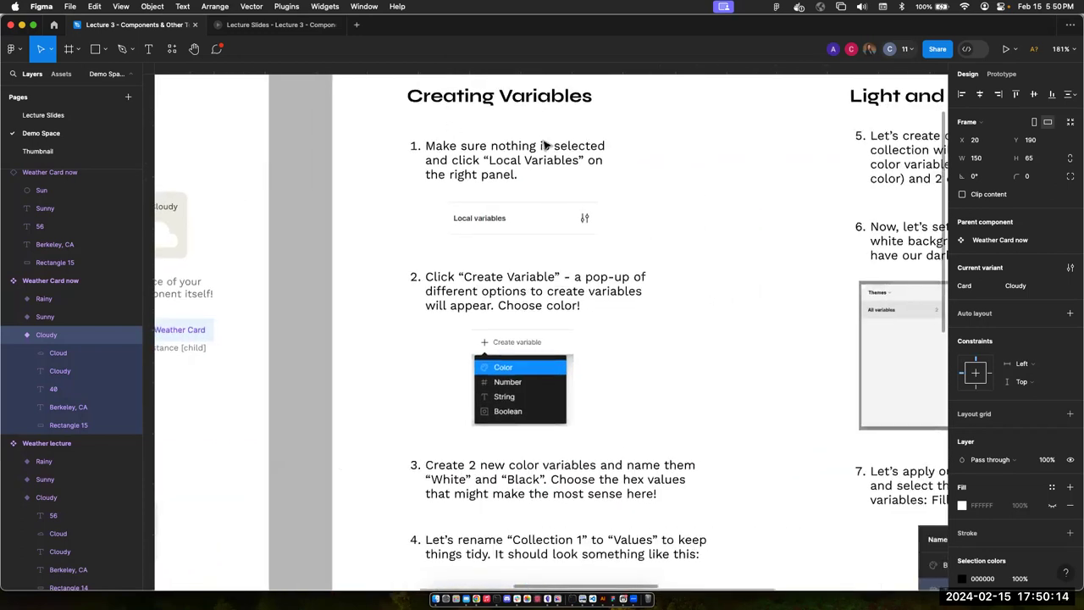
pyautogui.keyDown('ctrl'); pyautogui.scroll(-5, 595, 150); pyautogui.keyUp('ctrl')
pyautogui.scroll(2, 601, 108)
pyautogui.hscroll(2, 600, 109)
pyautogui.press('Escape')
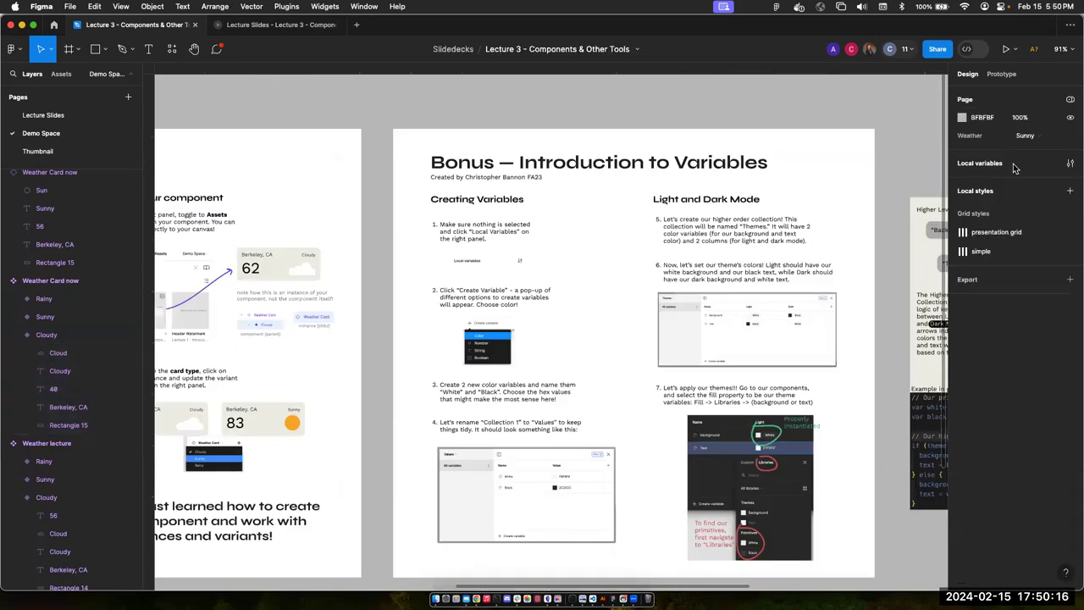
pyautogui.click(1070, 166)
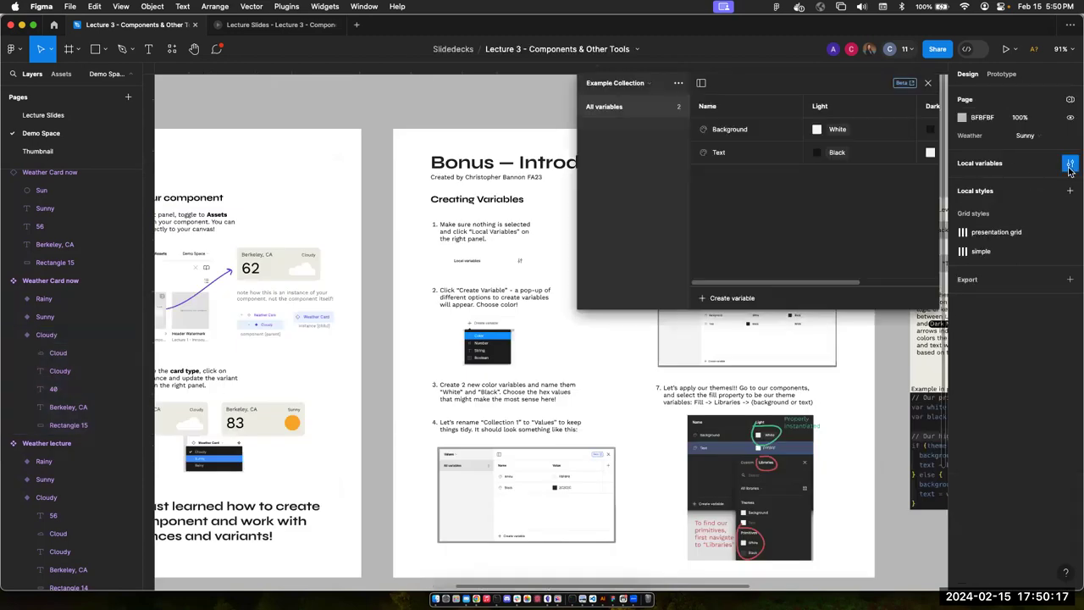
# - Create a new variable collection named Lecture primitives
pyautogui.click(657, 88)
pyautogui.click(653, 84)
pyautogui.click(678, 82)
pyautogui.click(671, 142)
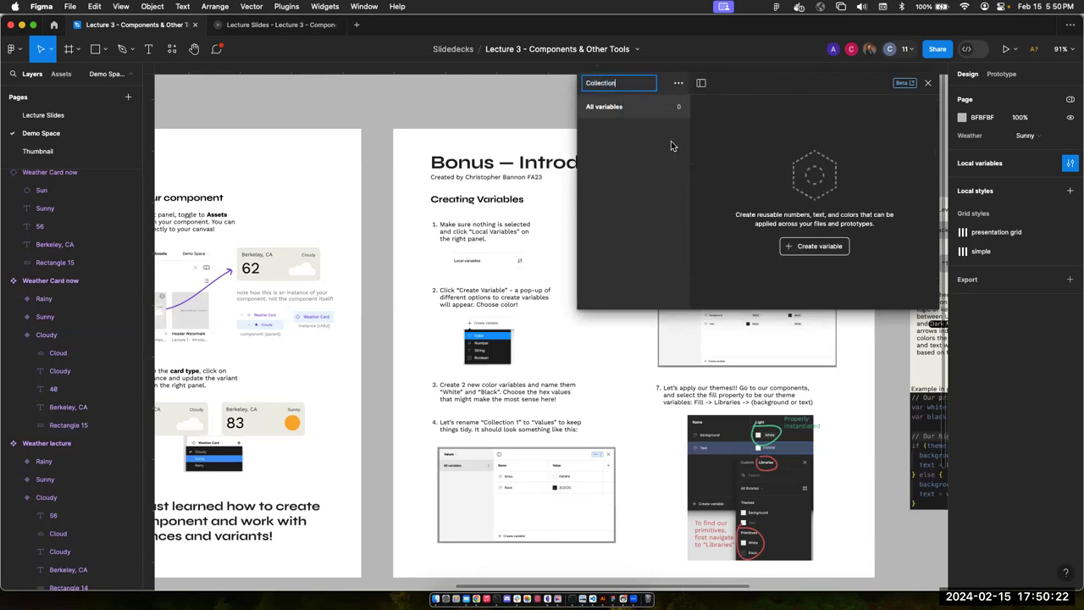
pyautogui.press('BackSpace')
pyautogui.press('BackSpace')
pyautogui.press('BackSpace')
pyautogui.press('BackSpace')
pyautogui.press('BackSpace')
pyautogui.press('BackSpace')
pyautogui.press('BackSpace')
pyautogui.press('BackSpace')
pyautogui.press('BackSpace')
pyautogui.press('BackSpace')
pyautogui.write('Lecture primitives')
pyautogui.press('Return')
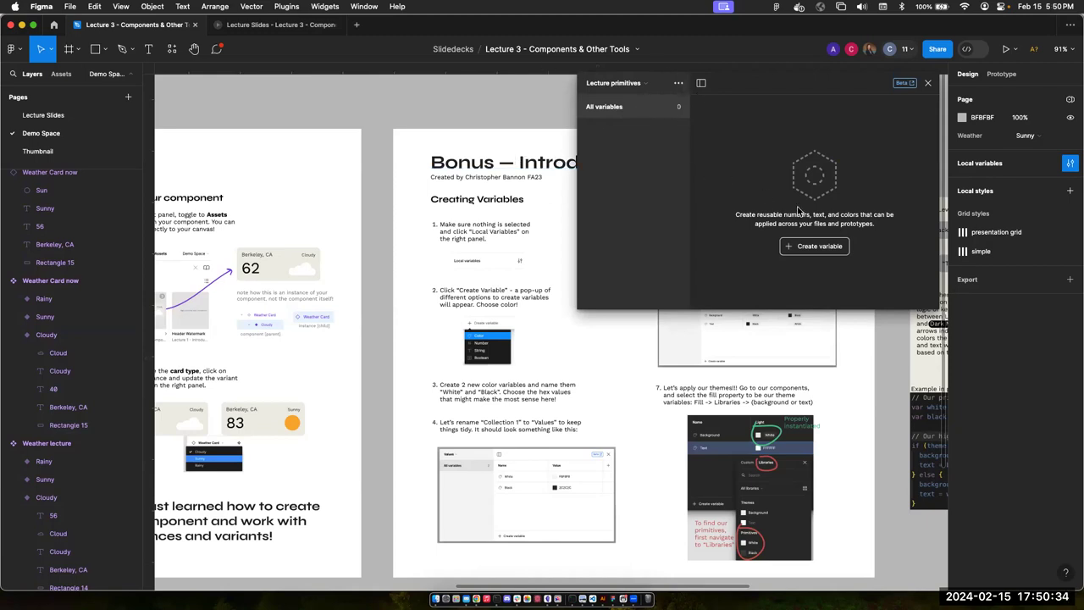
# - Review the Variables and Variable Types slides in the Lecture Slides presentation, and return to the design file
pyautogui.click(807, 245)
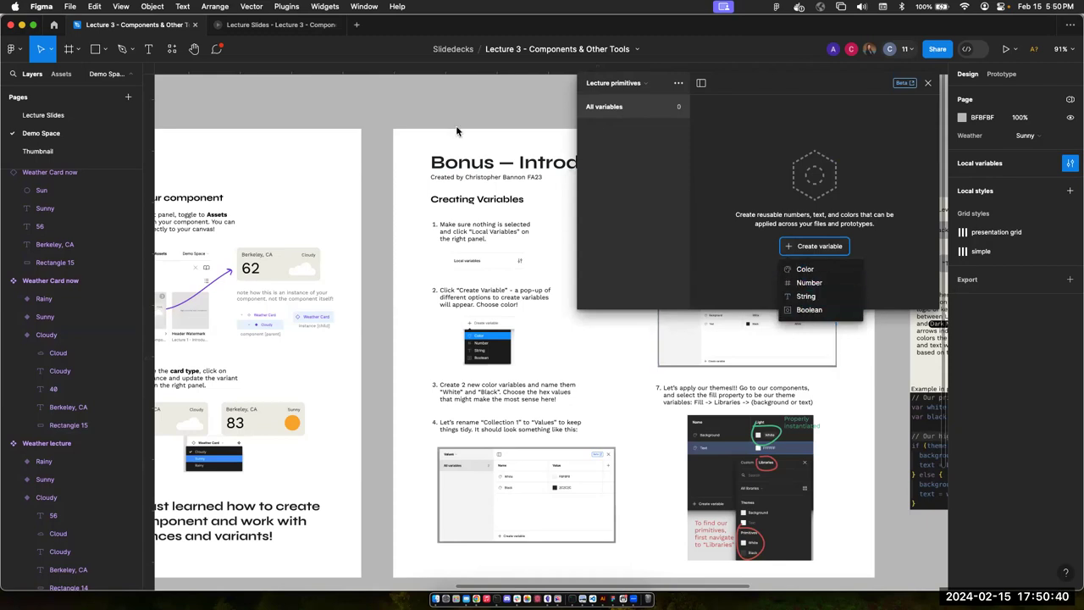
pyautogui.click(285, 27)
pyautogui.press('Right')
pyautogui.press('Left')
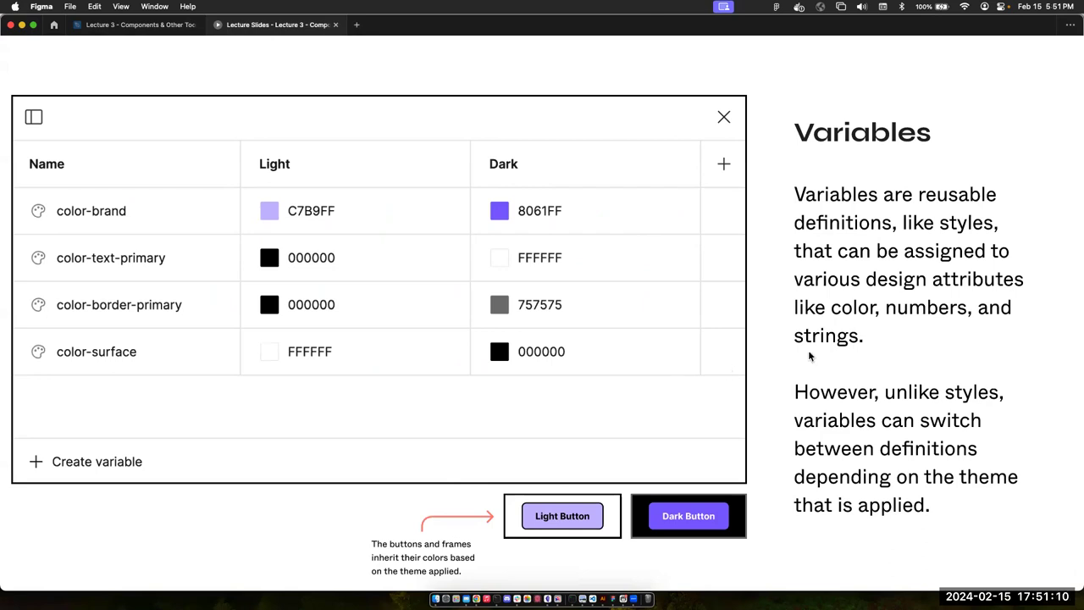
pyautogui.press('Right')
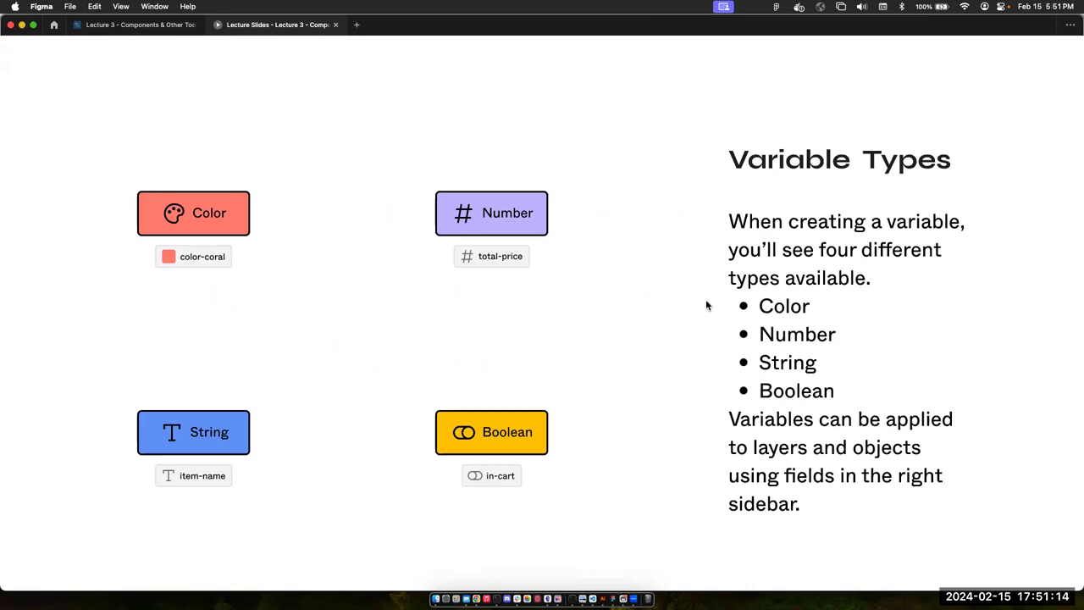
pyautogui.press('Right')
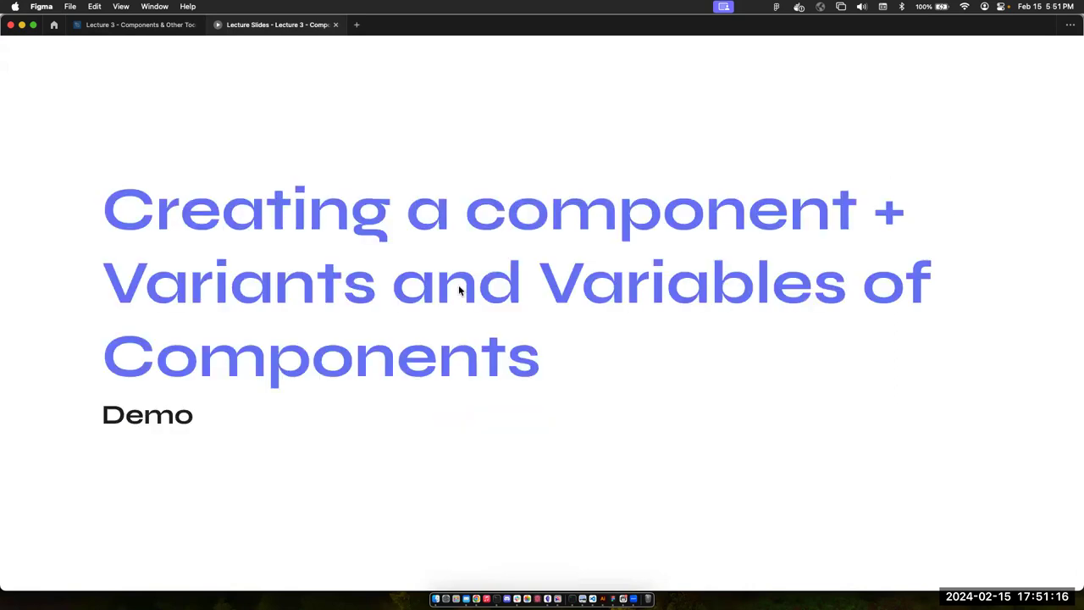
pyautogui.click(159, 27)
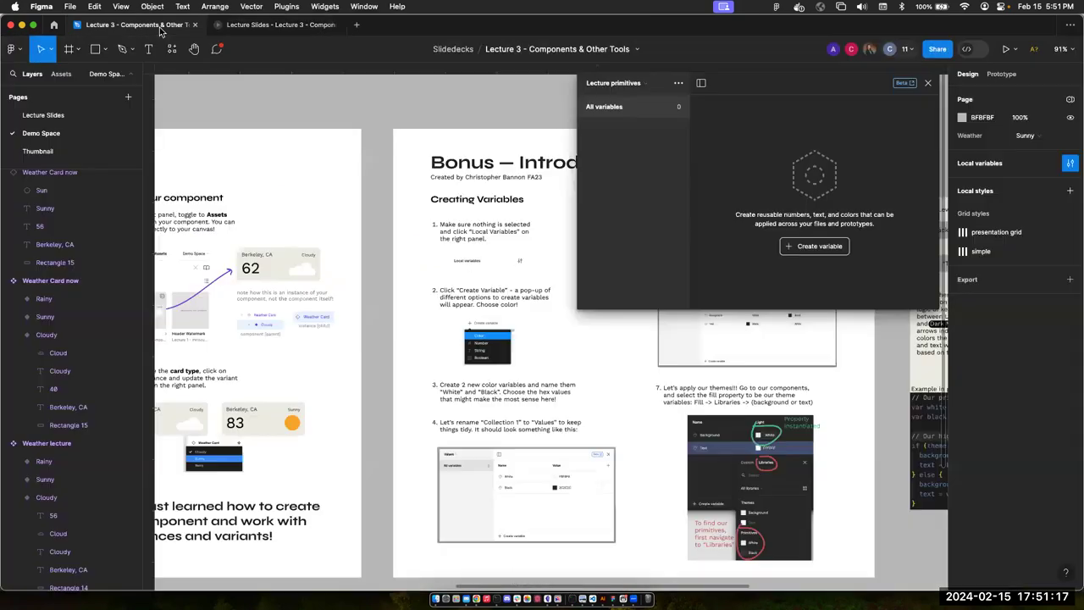
# - Create a color variable named Subheading in the Lecture primitives collection and set its value to red FF2C2C
pyautogui.click(831, 248)
pyautogui.click(806, 270)
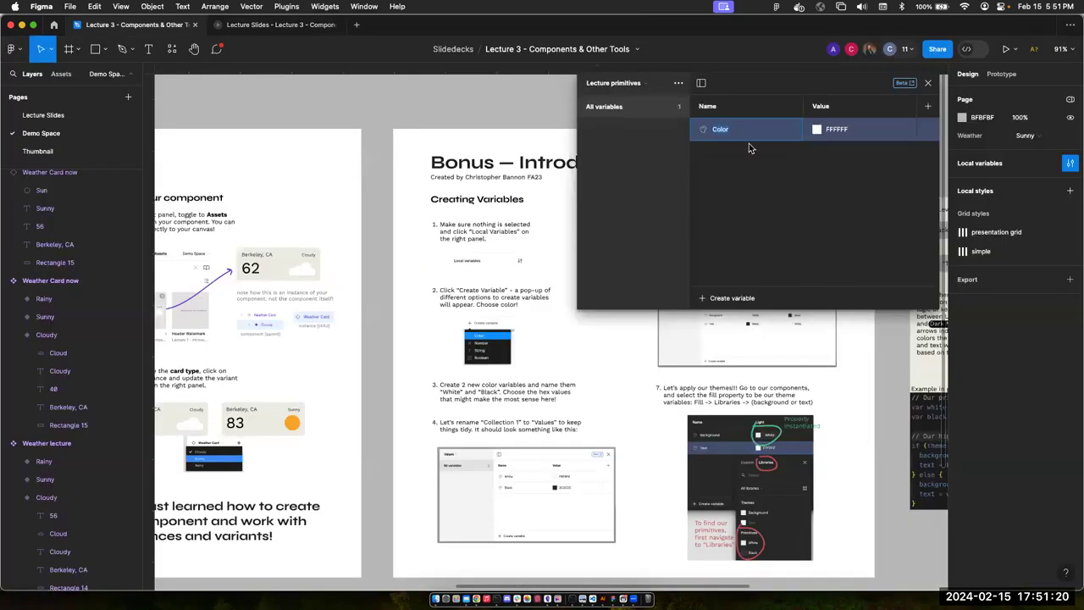
pyautogui.write('Subheading')
pyautogui.press('Return')
pyautogui.click(817, 130)
pyautogui.moveTo(857, 204); pyautogui.dragTo(924, 156)
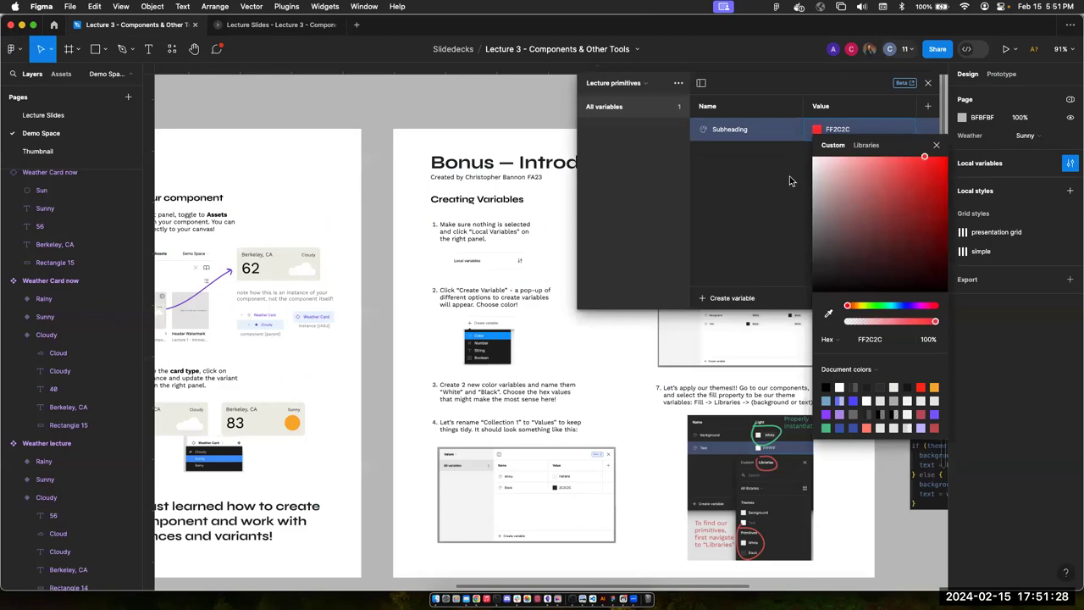
# - Rename the Subheading color variable as Red
pyautogui.click(742, 140)
pyautogui.doubleClick(744, 130)
pyautogui.write('Red')
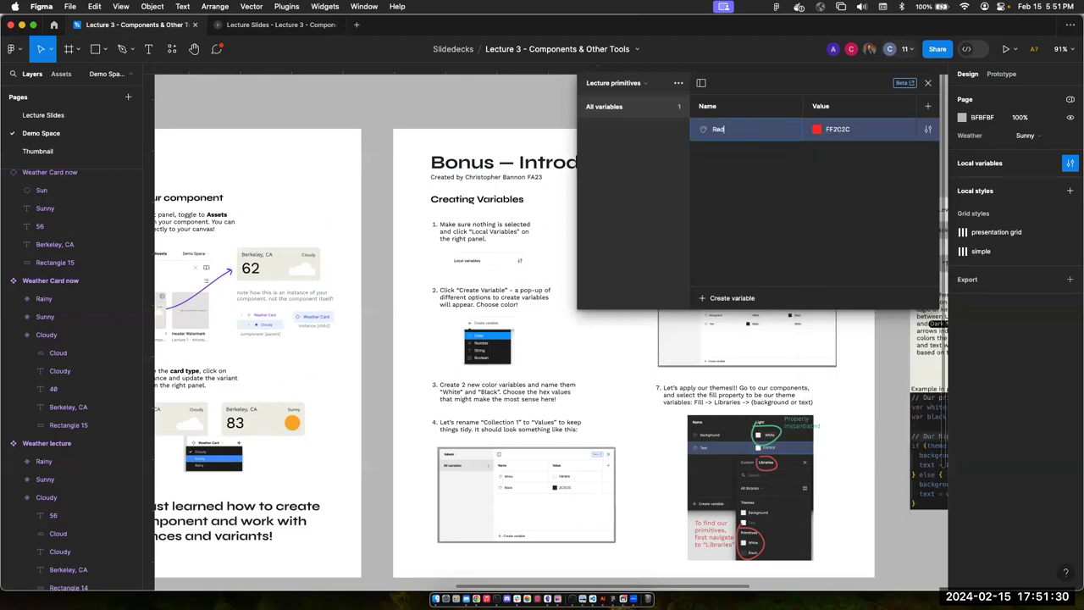
pyautogui.press('Return')
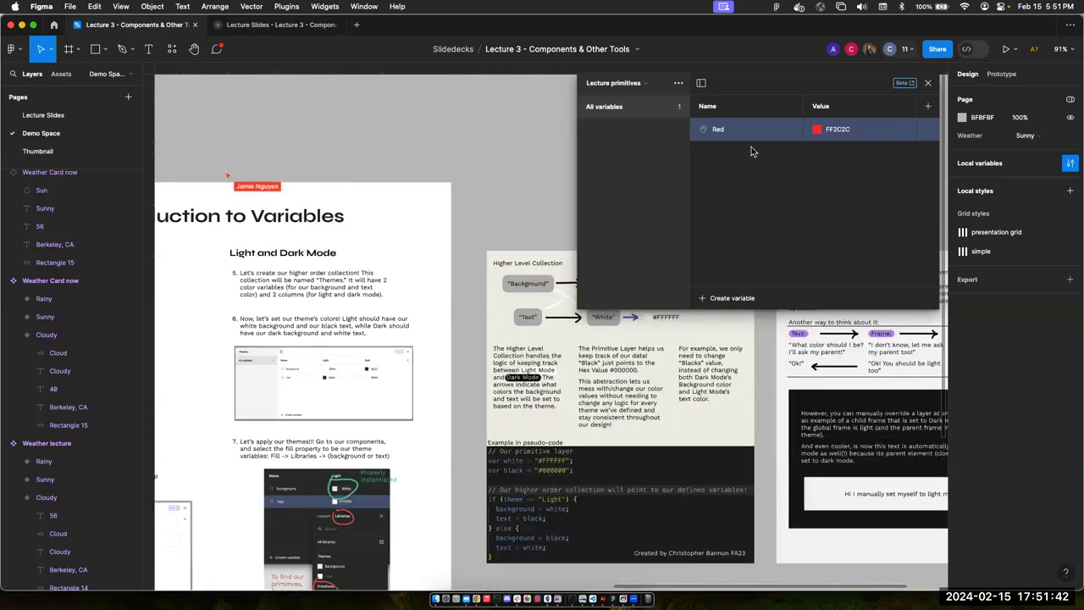
# - Create another variable collection named Red mode
pyautogui.click(679, 83)
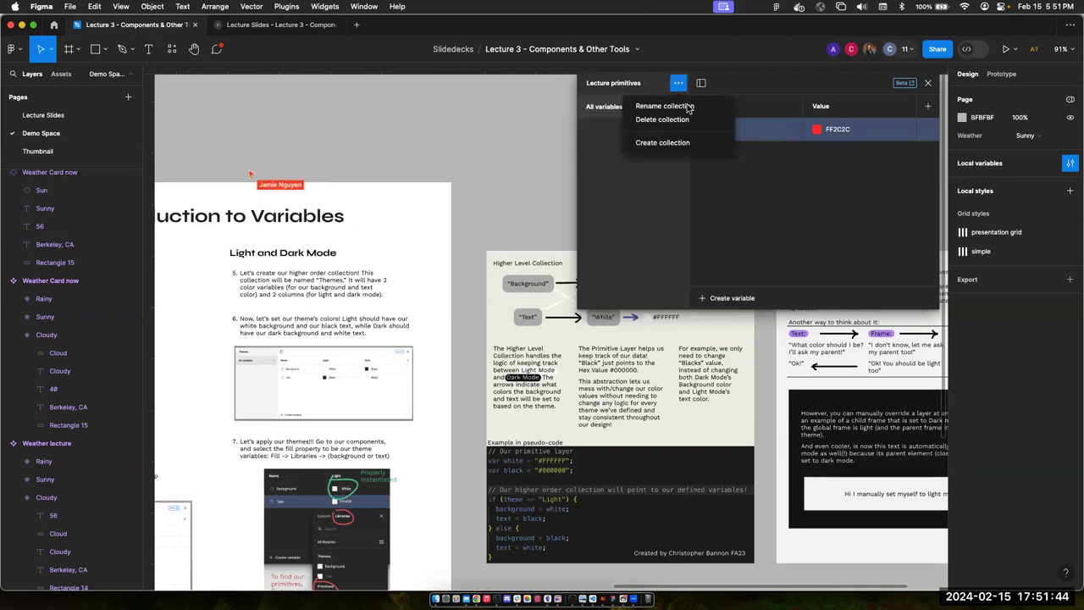
pyautogui.click(662, 142)
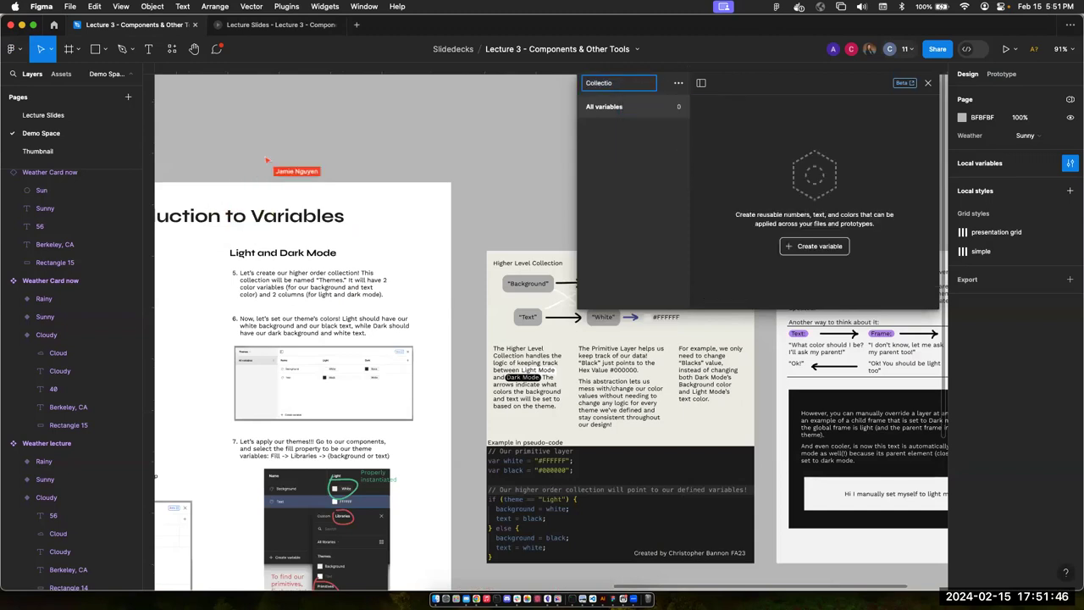
pyautogui.press('BackSpace')
pyautogui.press('BackSpace')
pyautogui.press('BackSpace')
pyautogui.press('BackSpace')
pyautogui.press('BackSpace')
pyautogui.press('BackSpace')
pyautogui.write('Red mode')
pyautogui.press('Return')
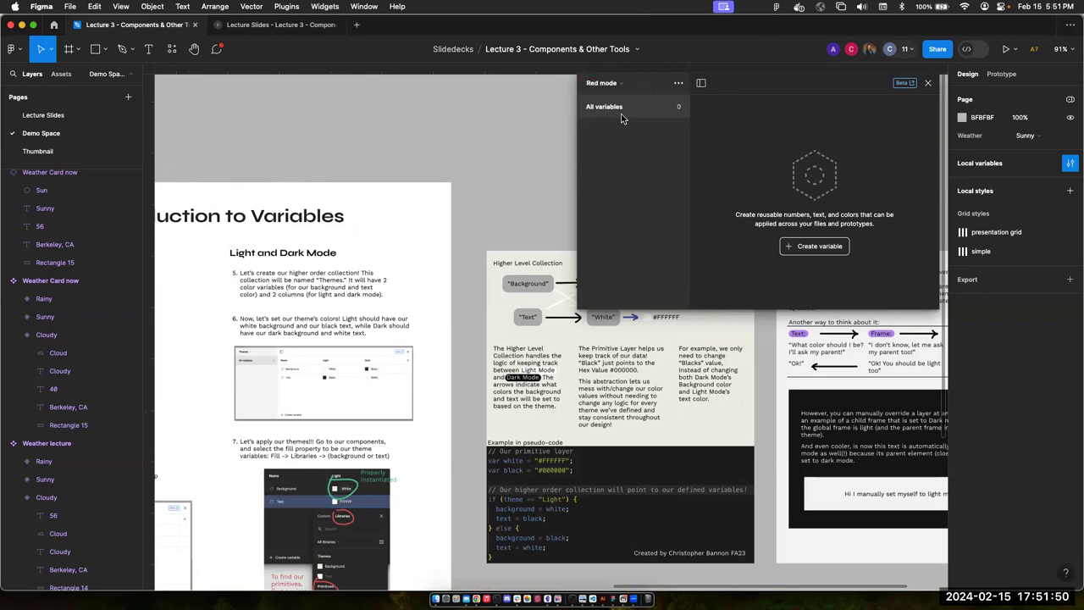
# - Add a color variable named Background to the Red mode collection and link its value to Red from Lecture primitives
pyautogui.click(808, 246)
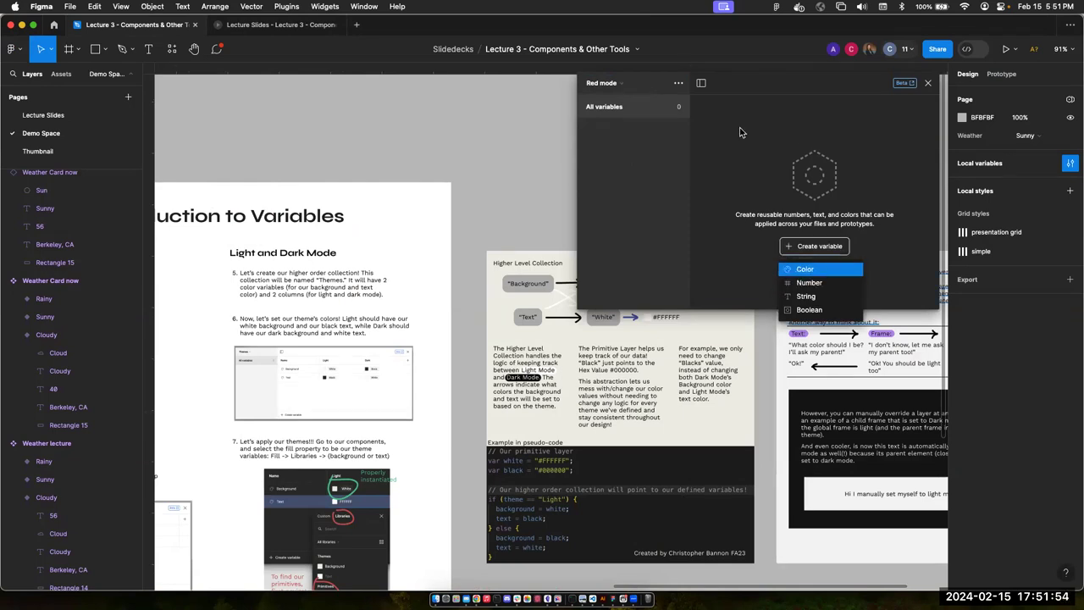
pyautogui.press('Return')
pyautogui.write('Bockground')
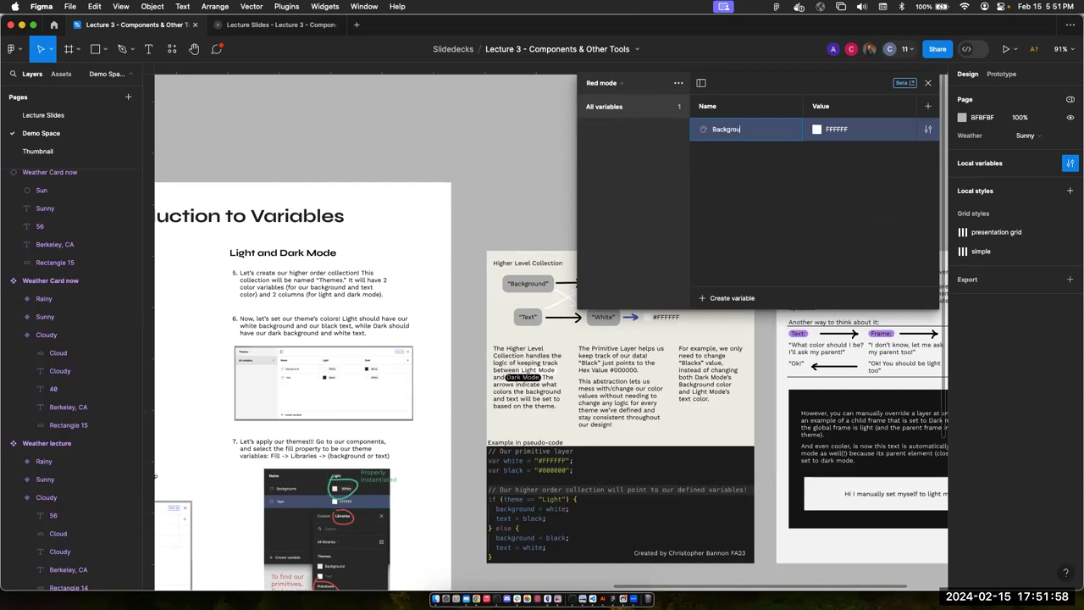
pyautogui.click(850, 133)
pyautogui.click(818, 131)
pyautogui.click(866, 145)
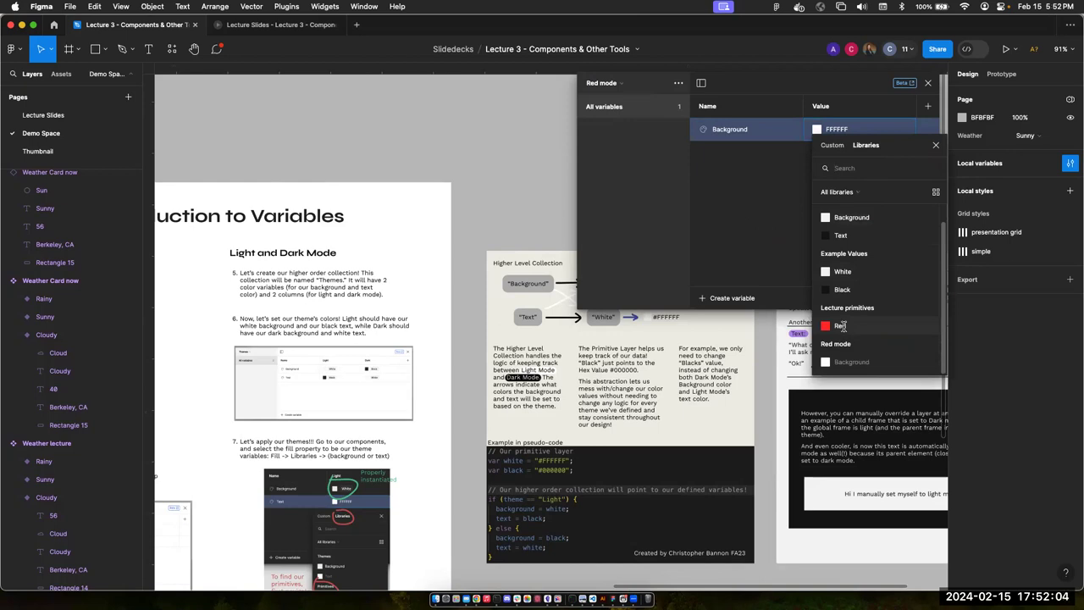
pyautogui.click(841, 326)
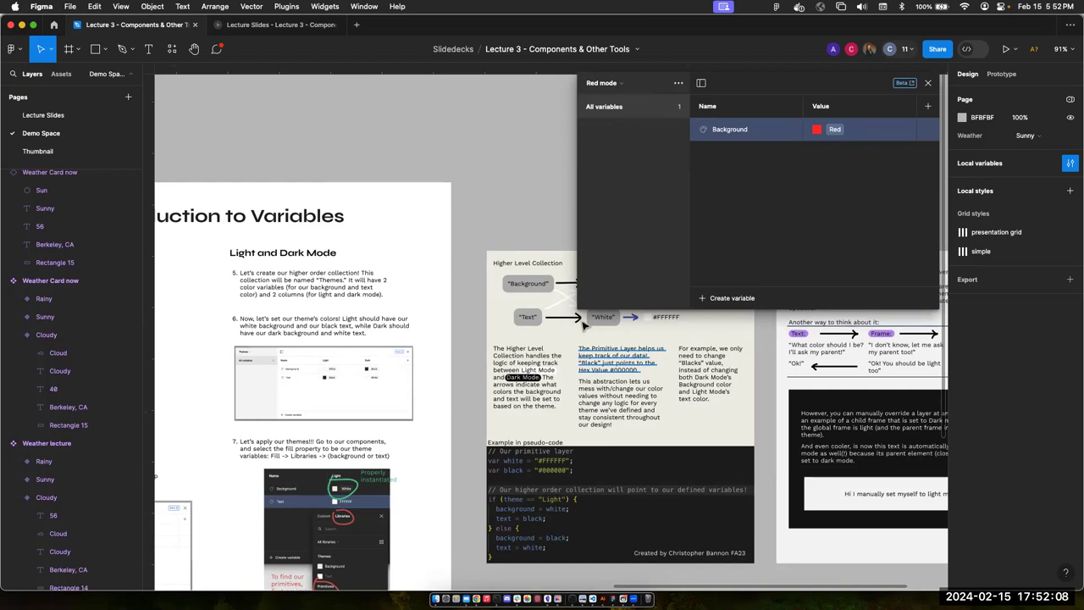
# - Examine how the Basic Variable Structure diagram links Background and Text to the Black and White primitives and their hex values
pyautogui.hscroll(5, 529, 207)
pyautogui.hscroll(2, 460, 239)
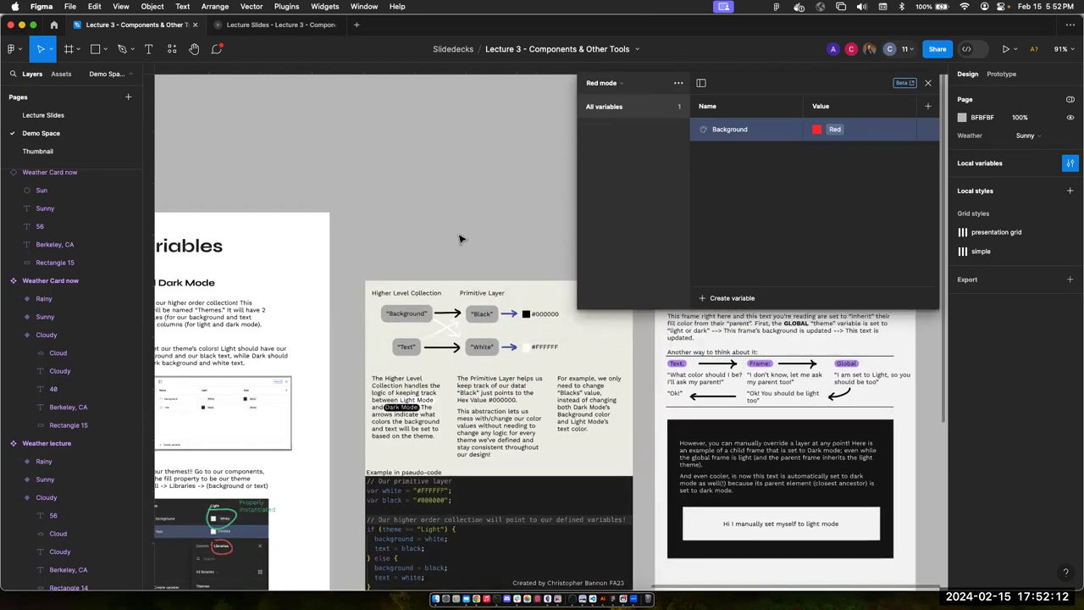
pyautogui.scroll(5, 463, 237)
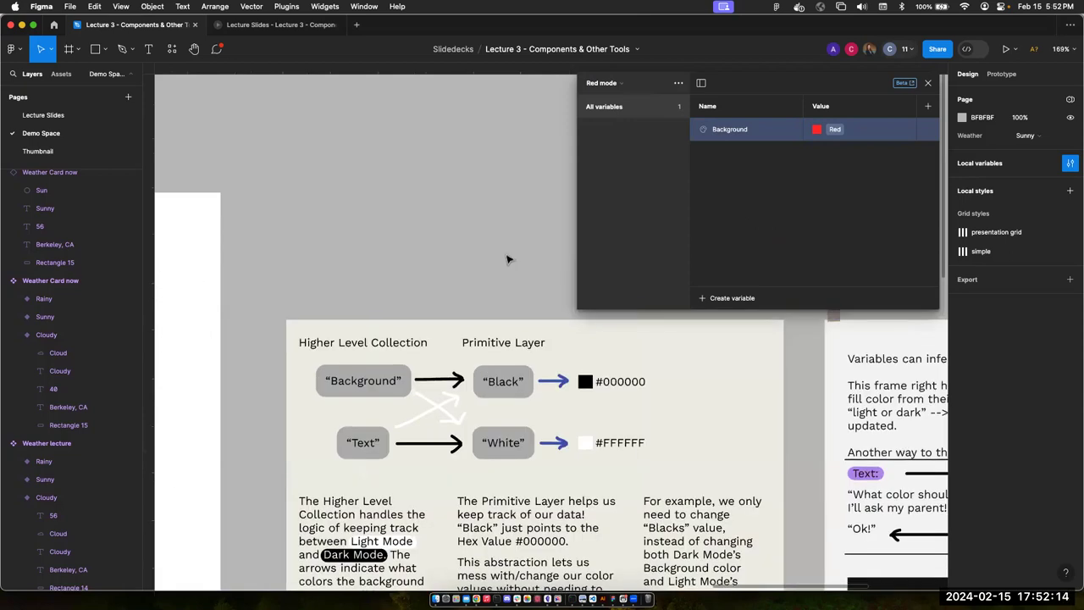
pyautogui.scroll(-3, 508, 260)
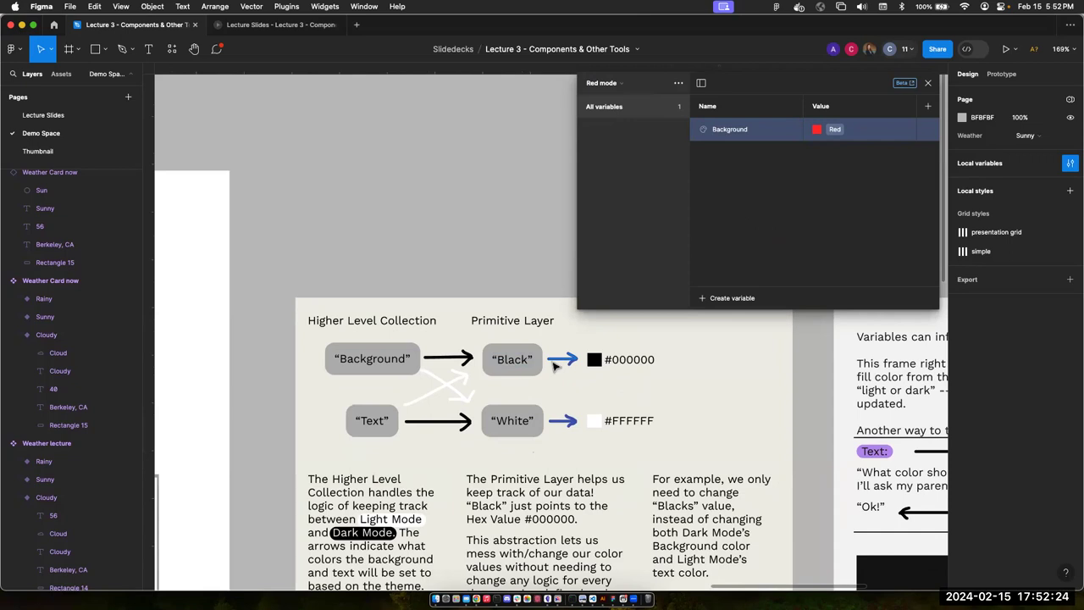
pyautogui.click(617, 363)
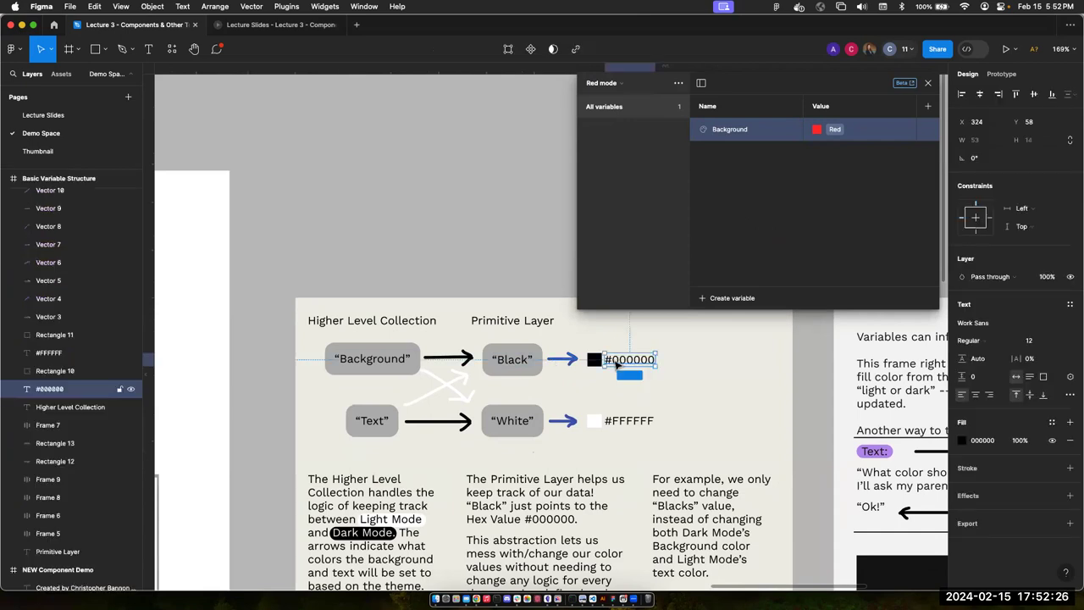
pyautogui.click(517, 421)
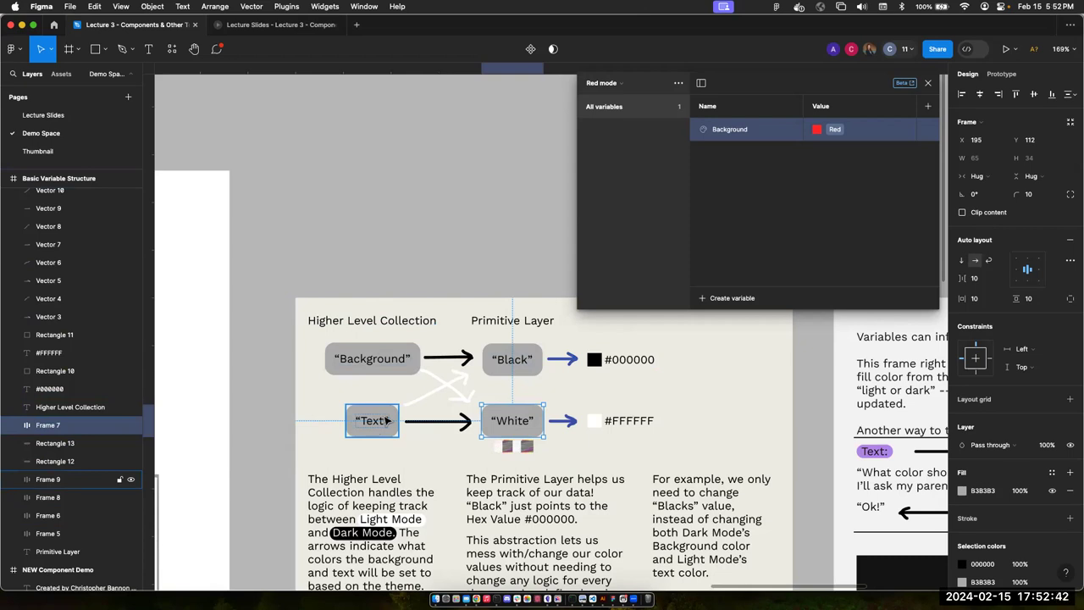
pyautogui.scroll(-5, 385, 421)
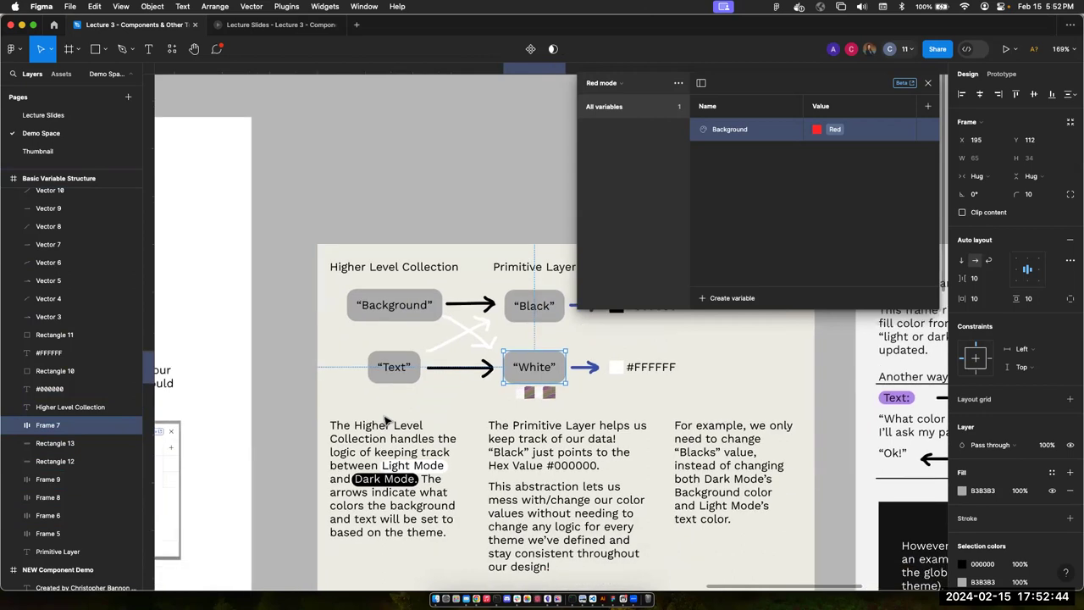
pyautogui.scroll(-3, 339, 378)
# - Compare the pseudo-code example for the light and dark themes with the arrows in the variable structure diagram
pyautogui.click(358, 355)
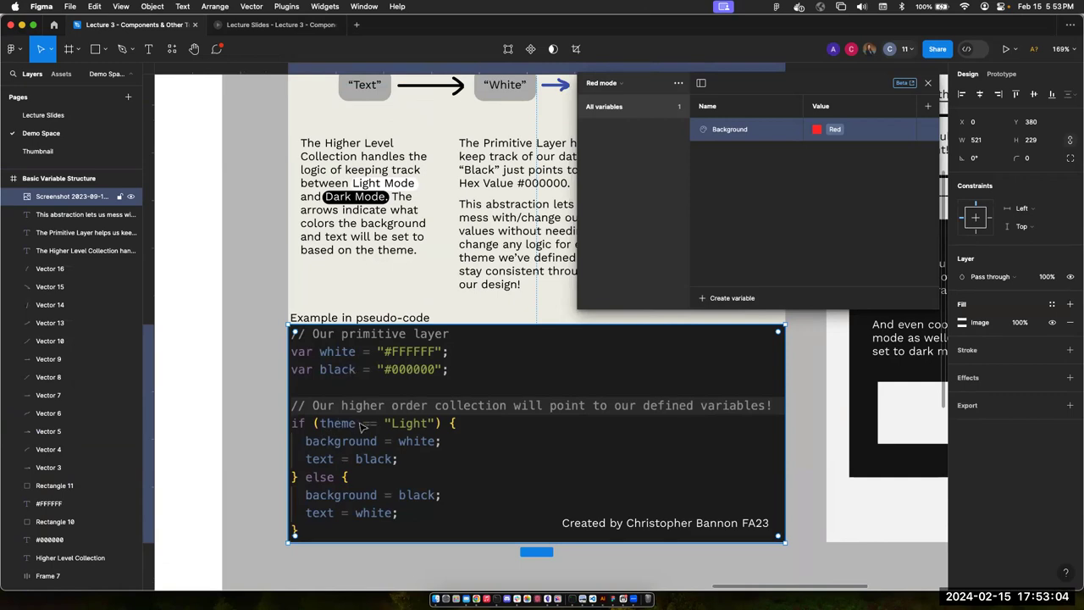
pyautogui.scroll(5, 362, 426)
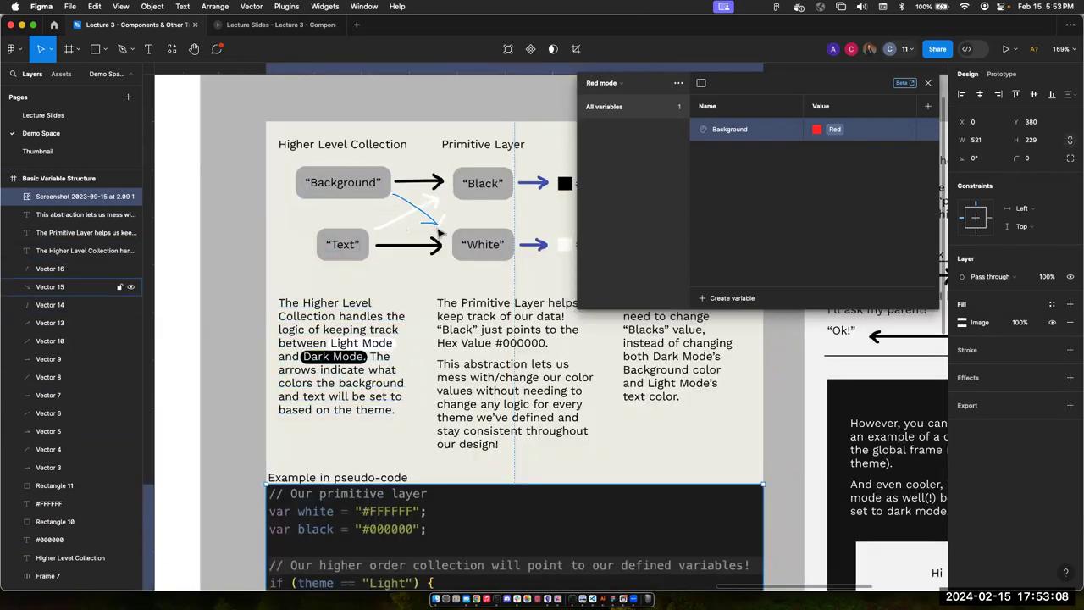
pyautogui.scroll(-3, 440, 212)
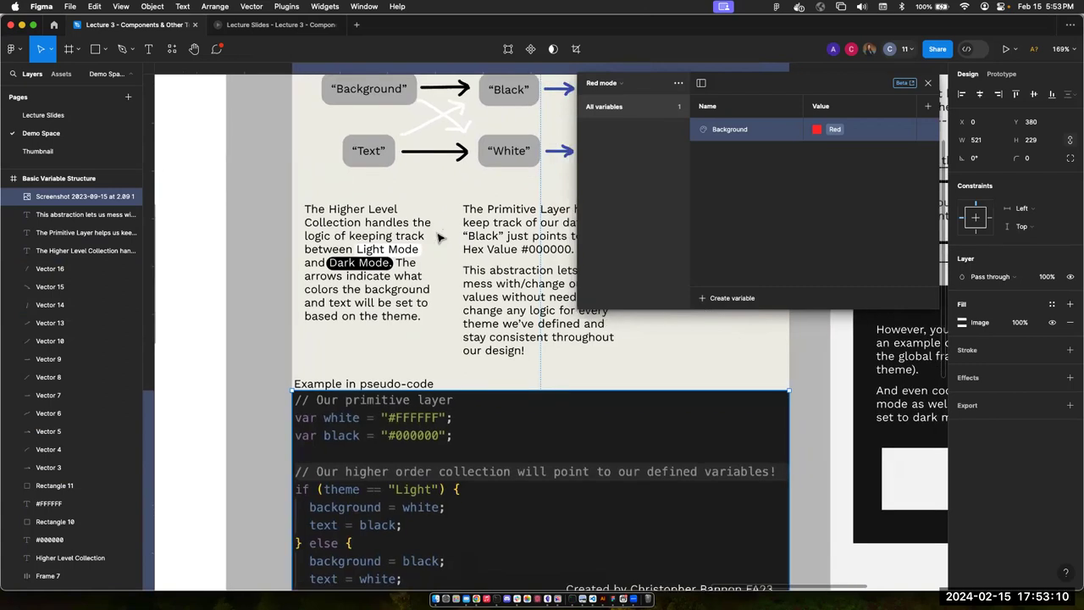
pyautogui.scroll(-2, 440, 238)
pyautogui.scroll(2, 440, 238)
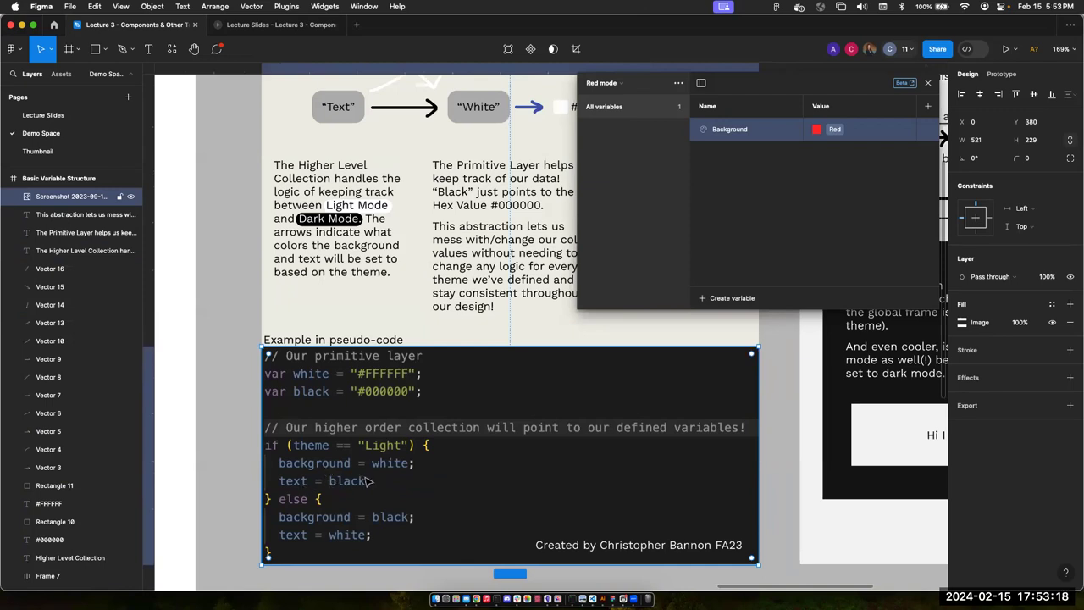
pyautogui.scroll(1, 367, 483)
pyautogui.scroll(-5, 367, 483)
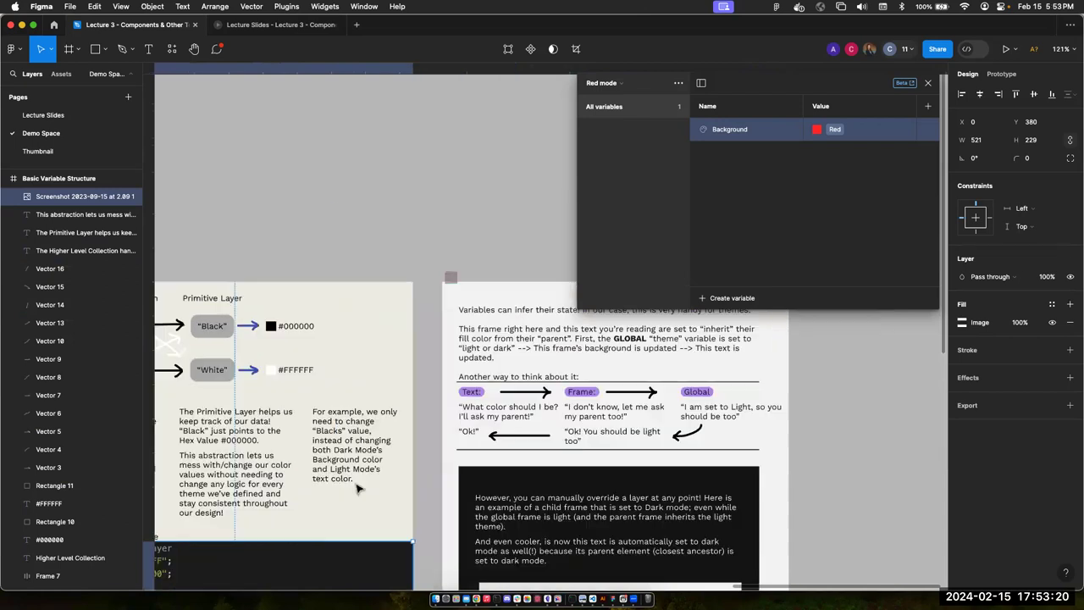
pyautogui.hscroll(-10, 358, 489)
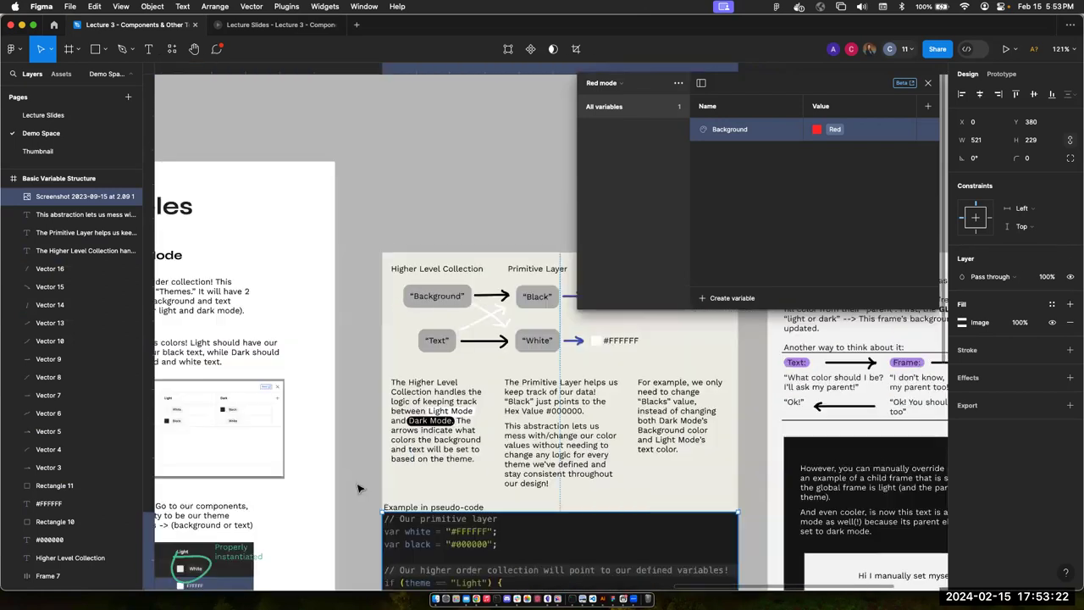
# - Close the local variables and read the Creating Variables and Light and Dark Mode instructions on the Bonus slide
pyautogui.click(929, 84)
pyautogui.hscroll(-5, 647, 178)
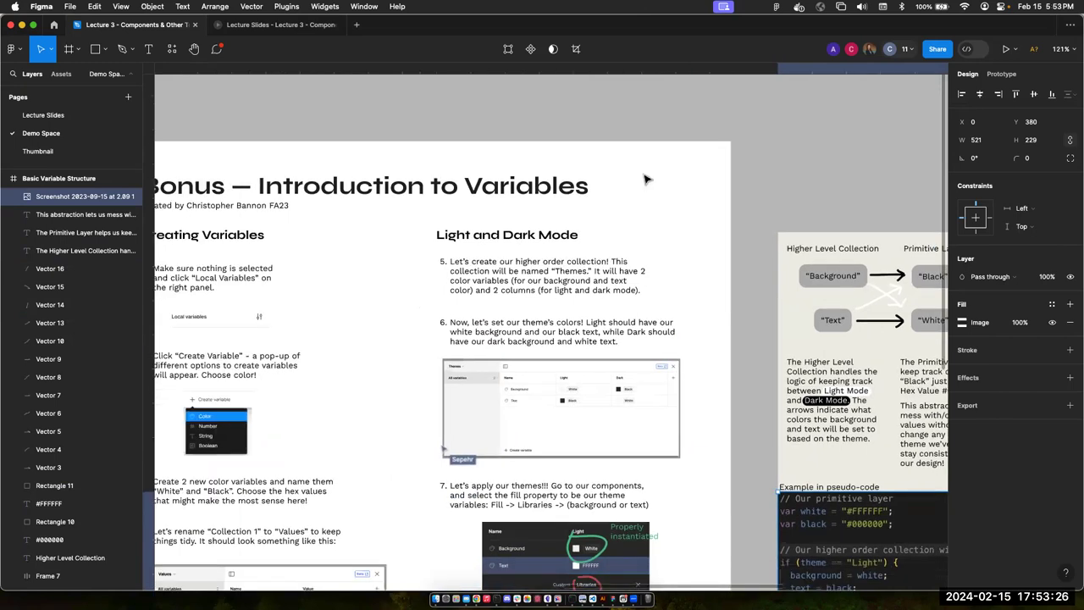
pyautogui.scroll(-3, 647, 178)
pyautogui.scroll(3, 646, 178)
pyautogui.scroll(1, 646, 177)
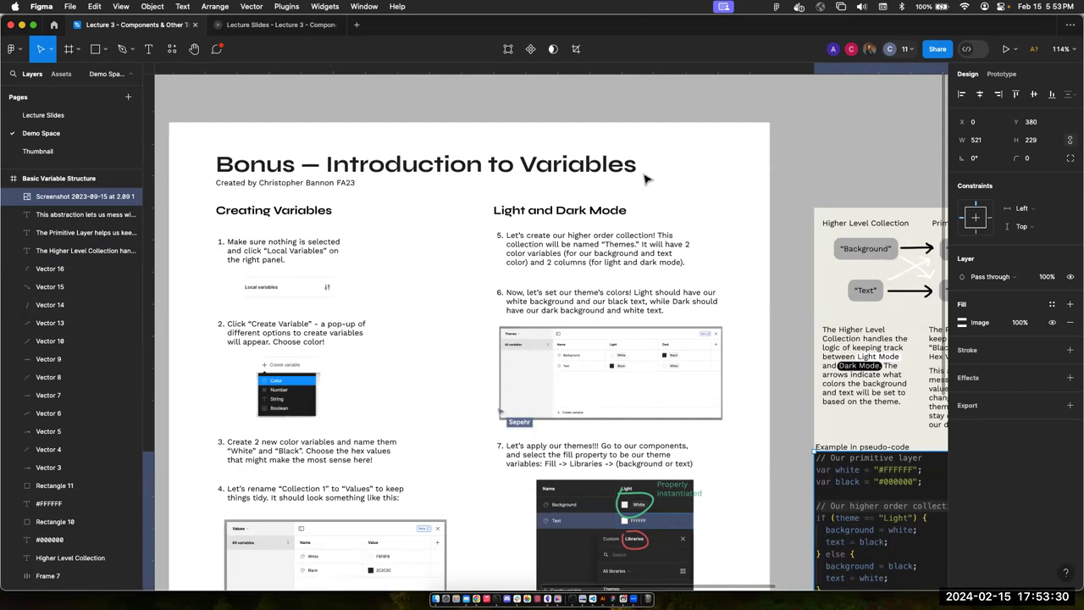
pyautogui.hscroll(-2, 646, 178)
pyautogui.scroll(-1, 647, 178)
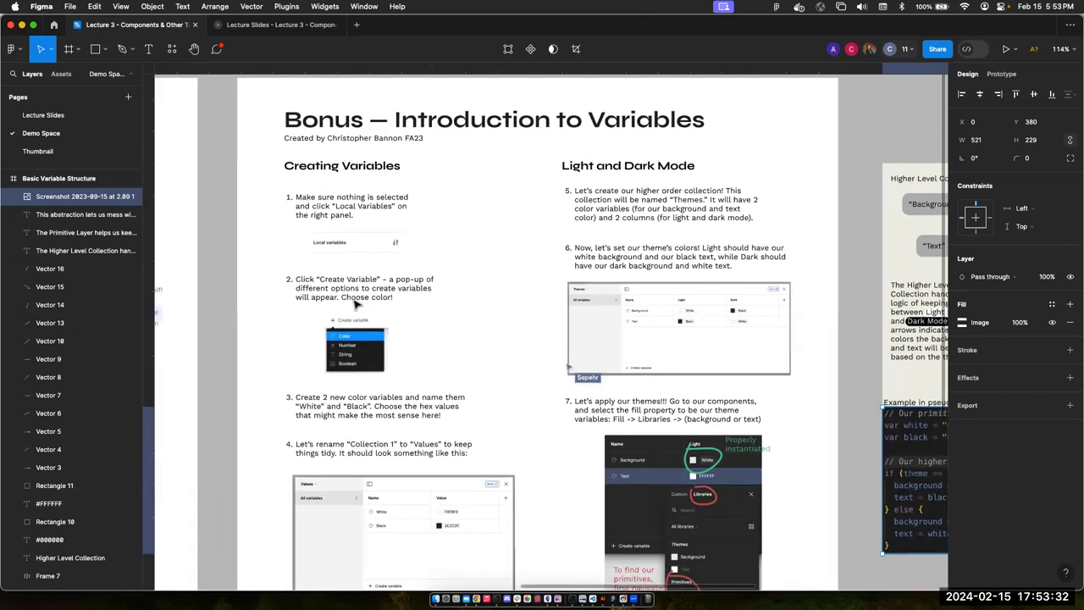
pyautogui.scroll(-1, 674, 333)
pyautogui.hscroll(-1, 674, 333)
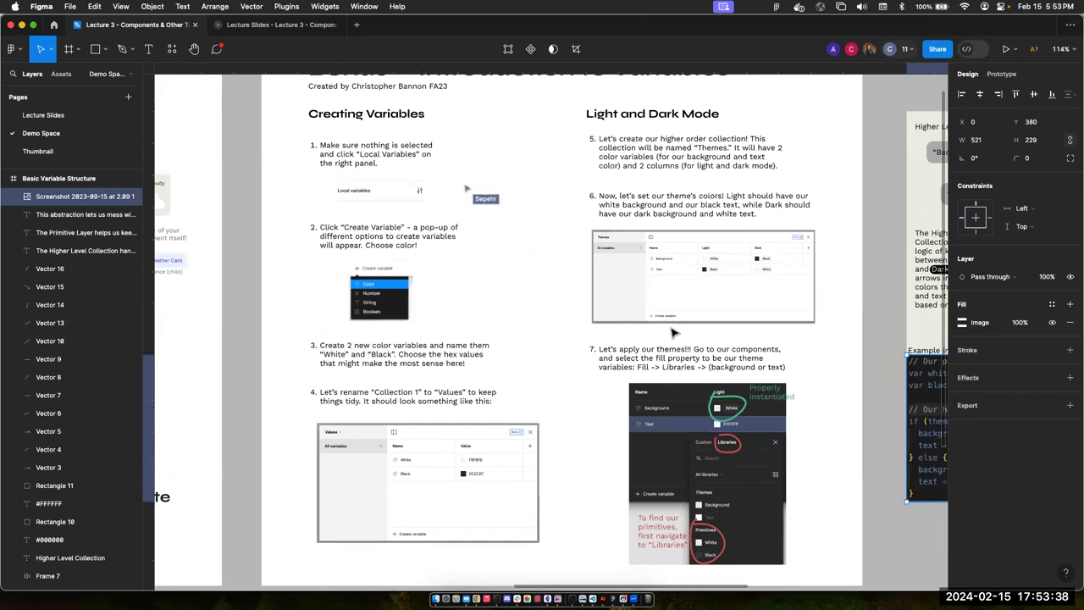
pyautogui.scroll(-1, 579, 229)
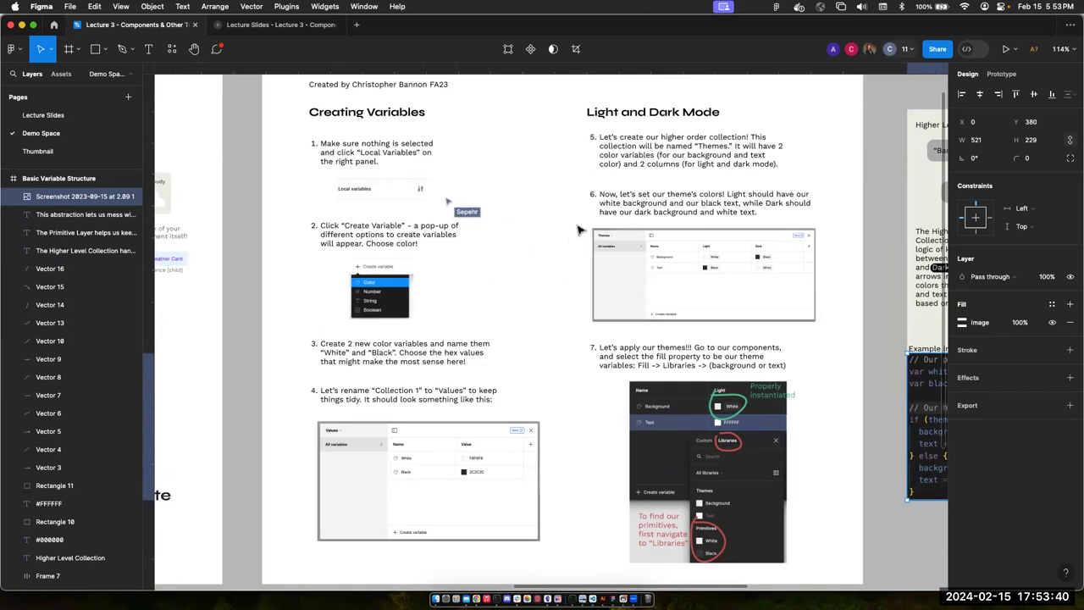
pyautogui.scroll(-2, 578, 229)
pyautogui.hscroll(1, 579, 230)
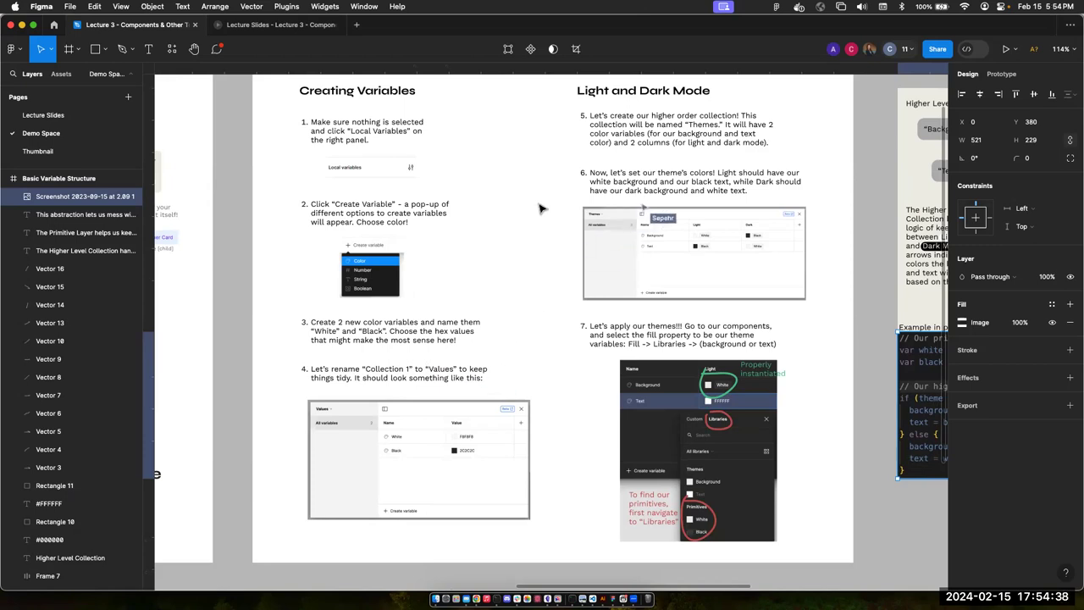
pyautogui.scroll(-5, 542, 207)
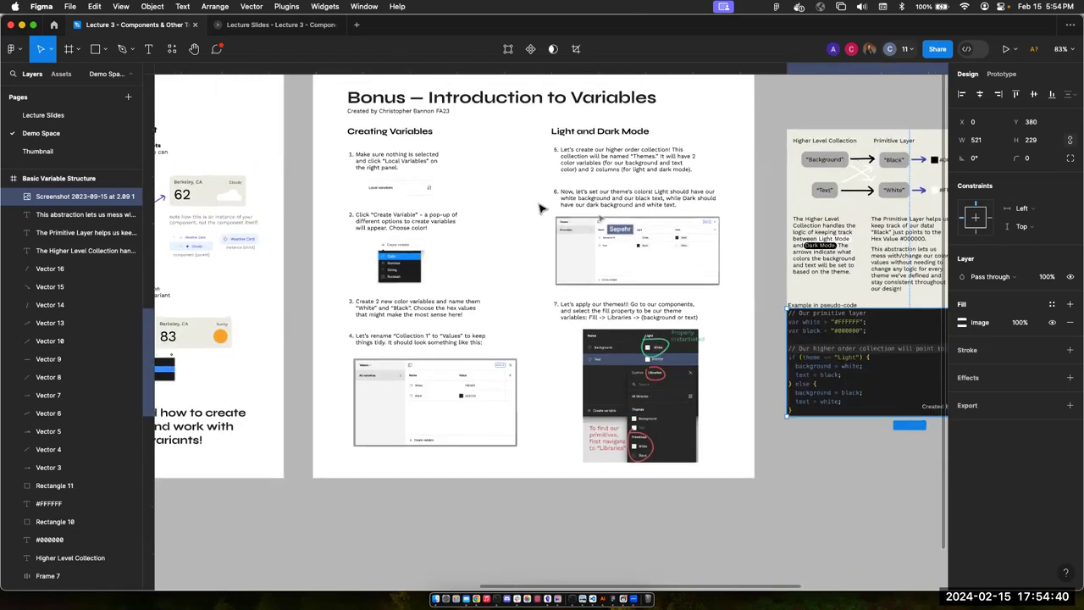
pyautogui.scroll(1, 543, 208)
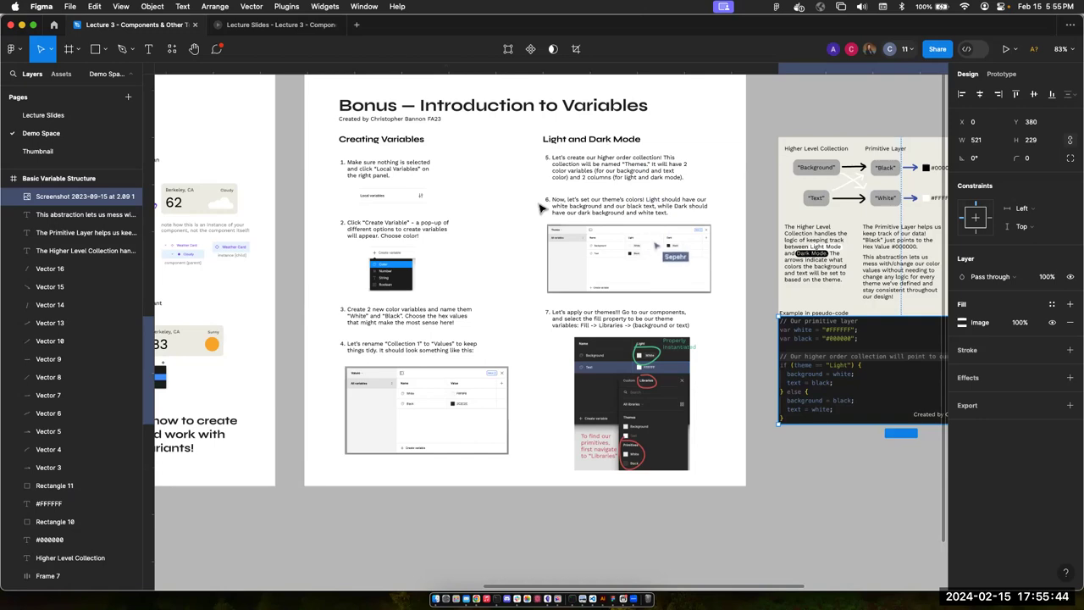
# - With nothing selected on the page, reopen the local variables alongside the Creating Variables instructions
pyautogui.click(771, 508)
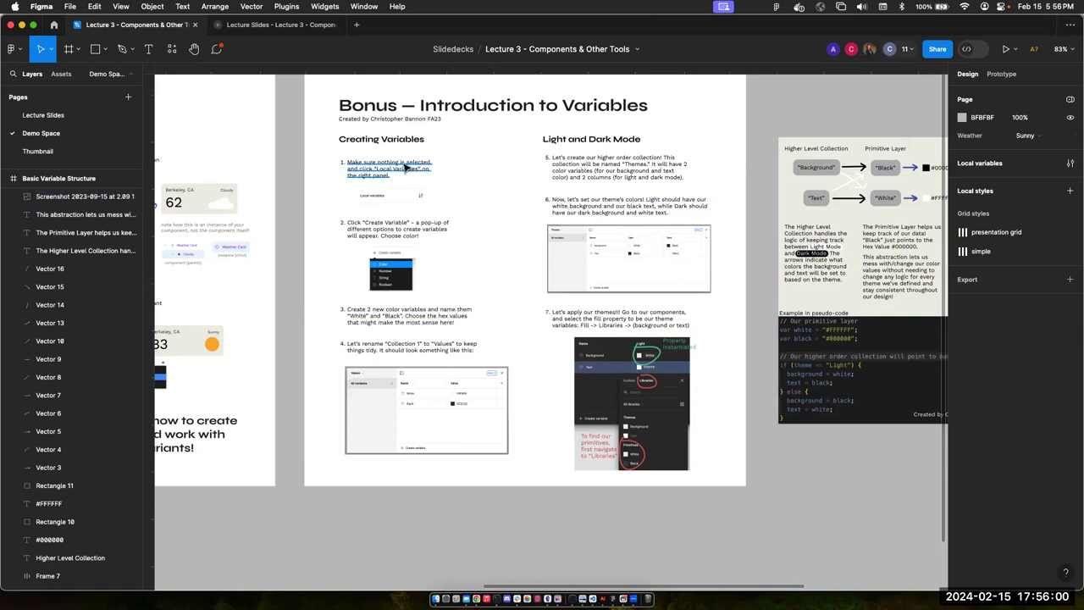
pyautogui.scroll(3, 741, 234)
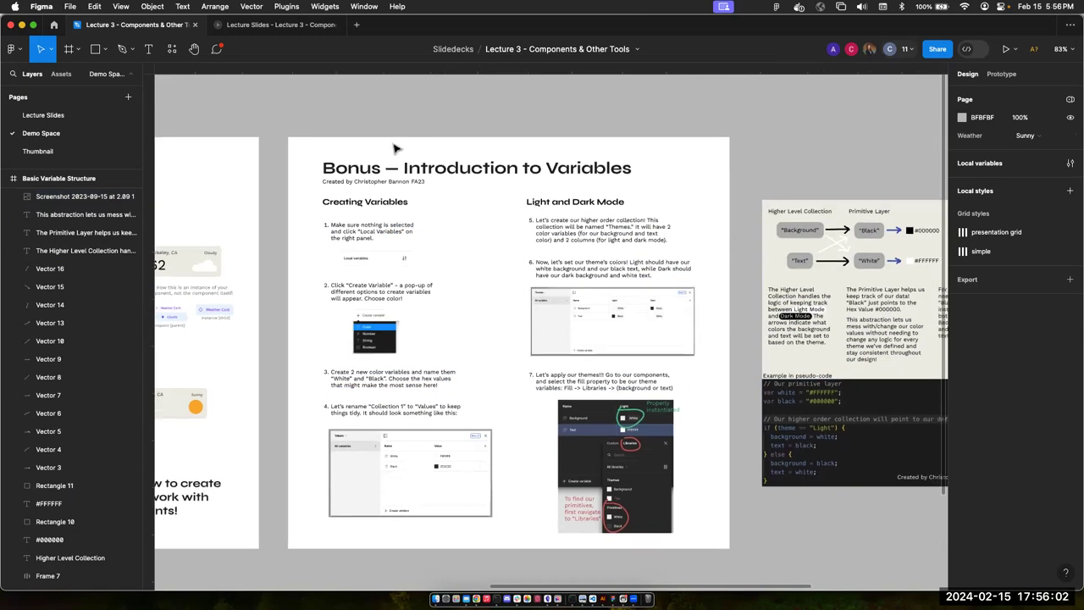
pyautogui.click(319, 138)
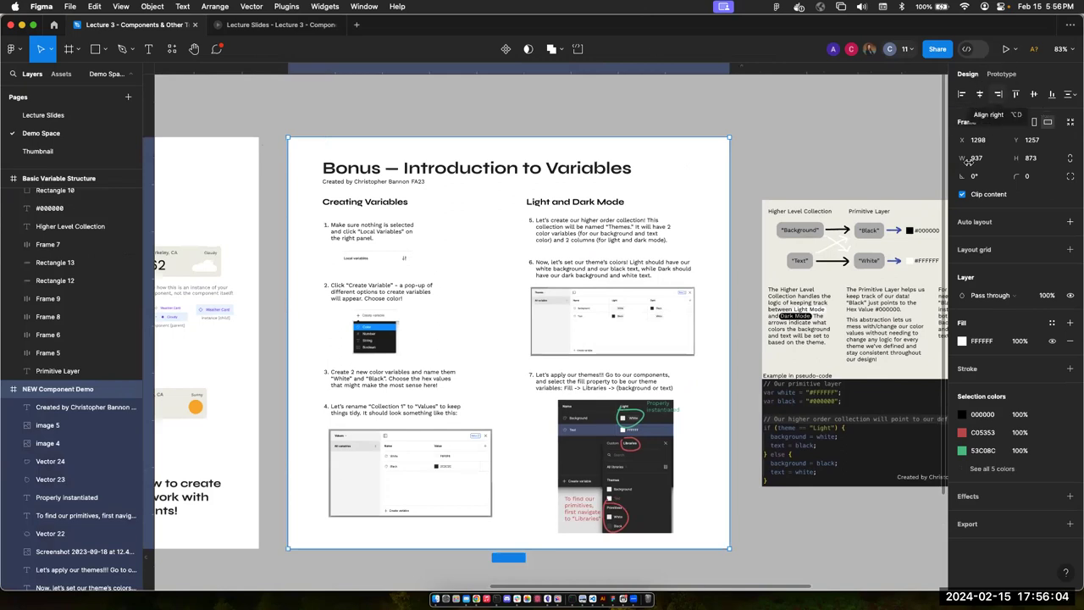
pyautogui.click(788, 146)
pyautogui.scroll(-3, 807, 142)
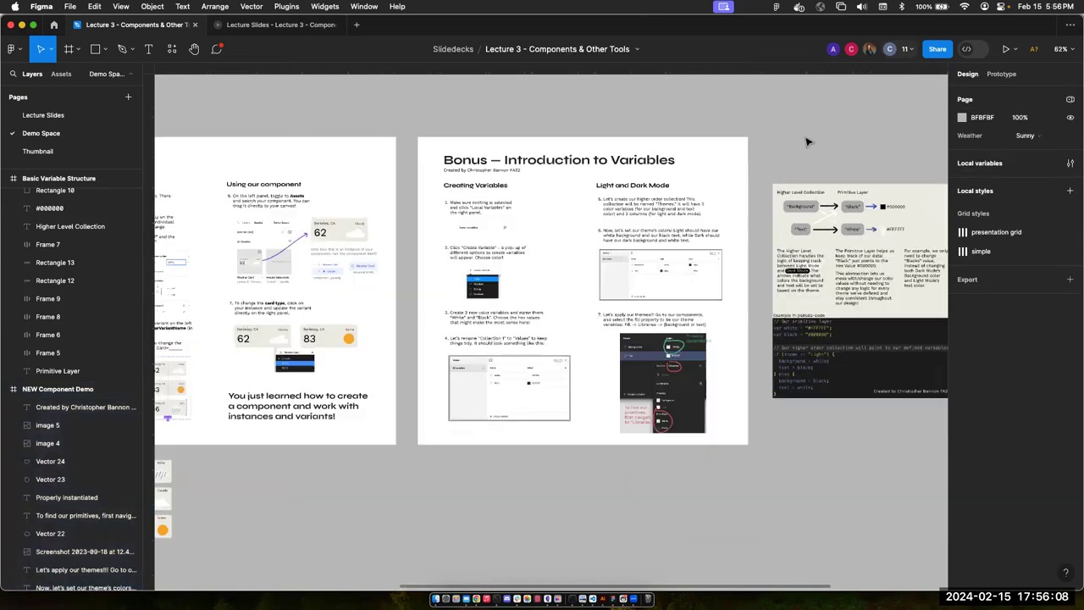
pyautogui.scroll(-1, 808, 142)
pyautogui.click(1070, 163)
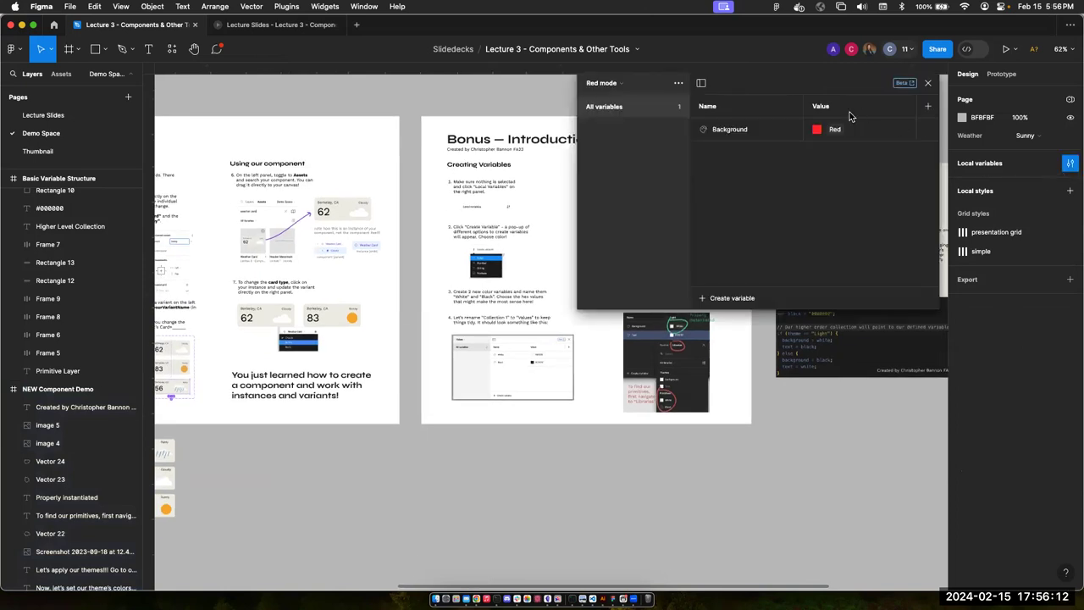
pyautogui.scroll(5, 521, 233)
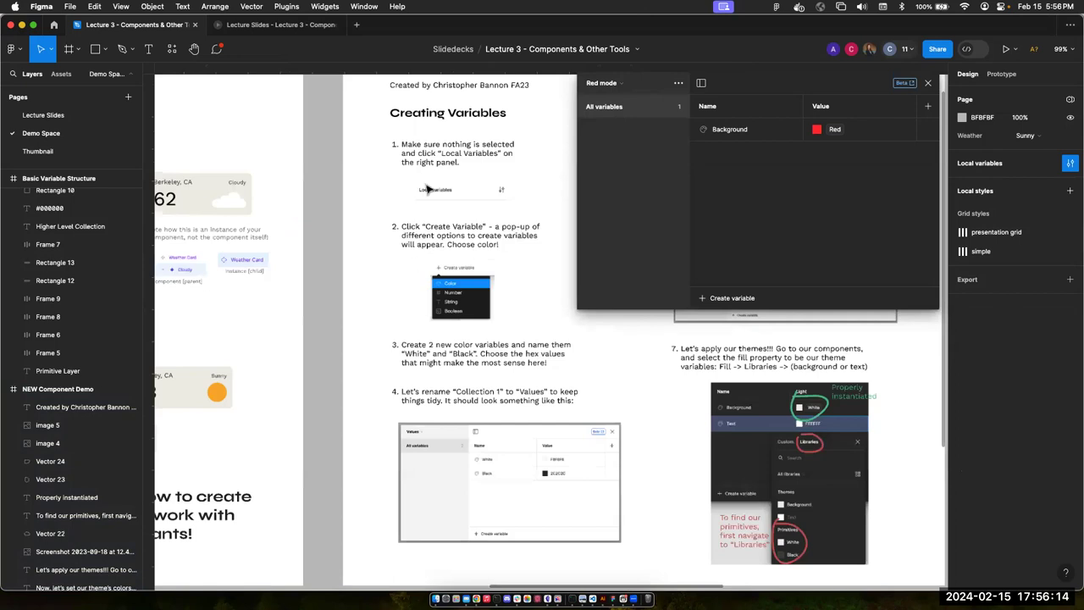
pyautogui.scroll(5, 521, 233)
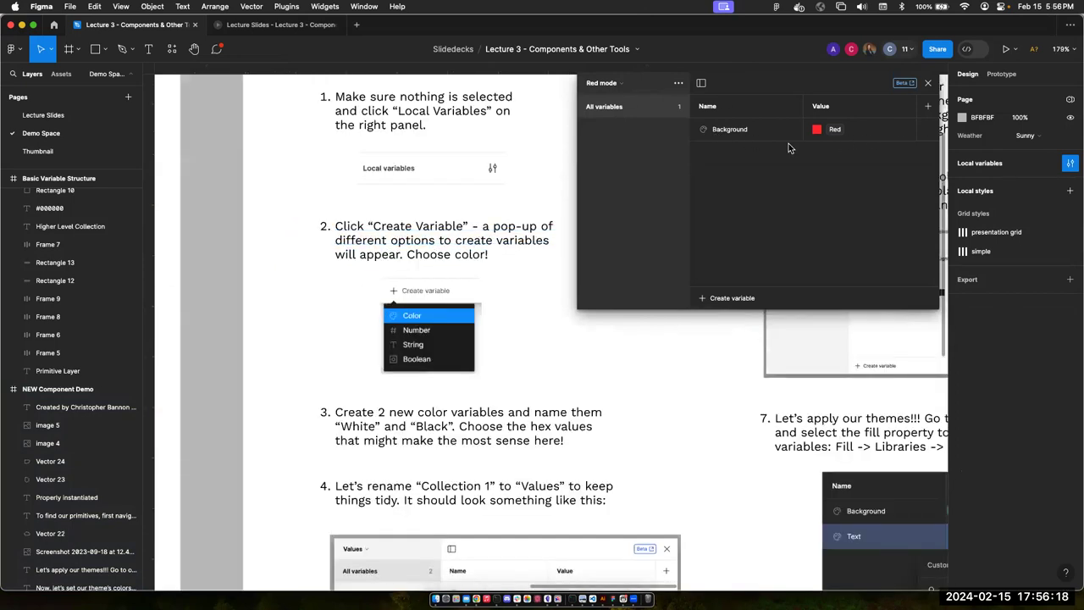
# - Add a color variable named Light red to the Lecture primitives collection and set its value to F28F8F
pyautogui.click(621, 83)
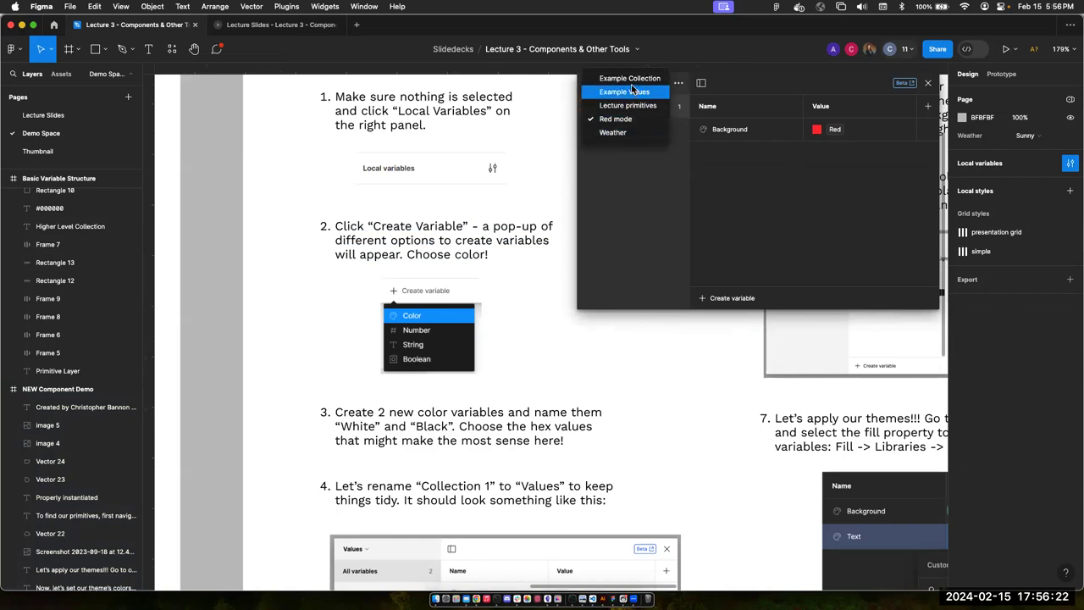
pyautogui.click(628, 105)
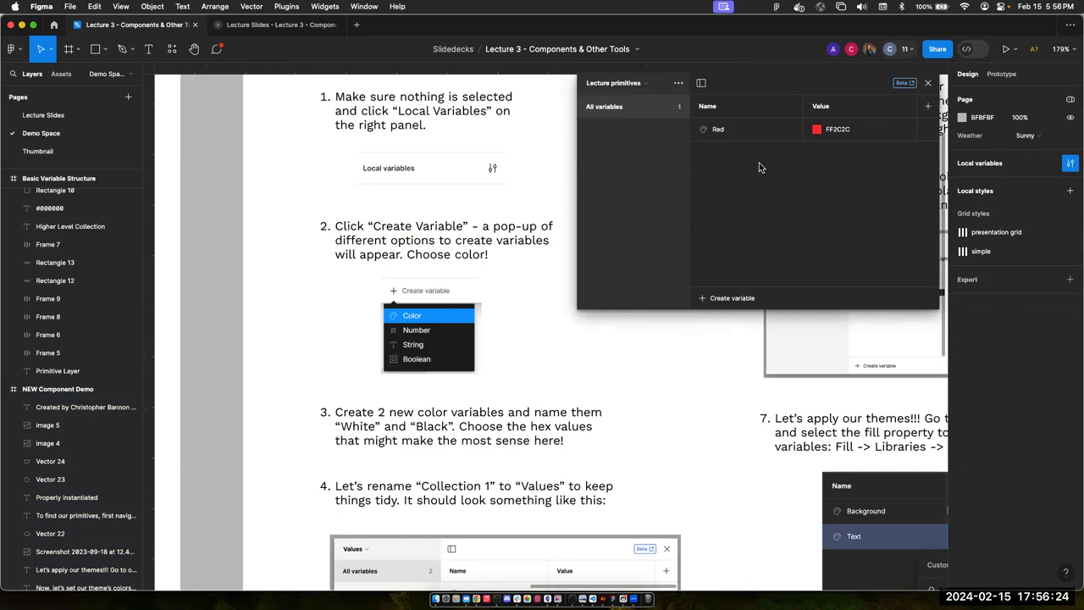
pyautogui.click(741, 300)
pyautogui.click(734, 320)
pyautogui.write('Light red')
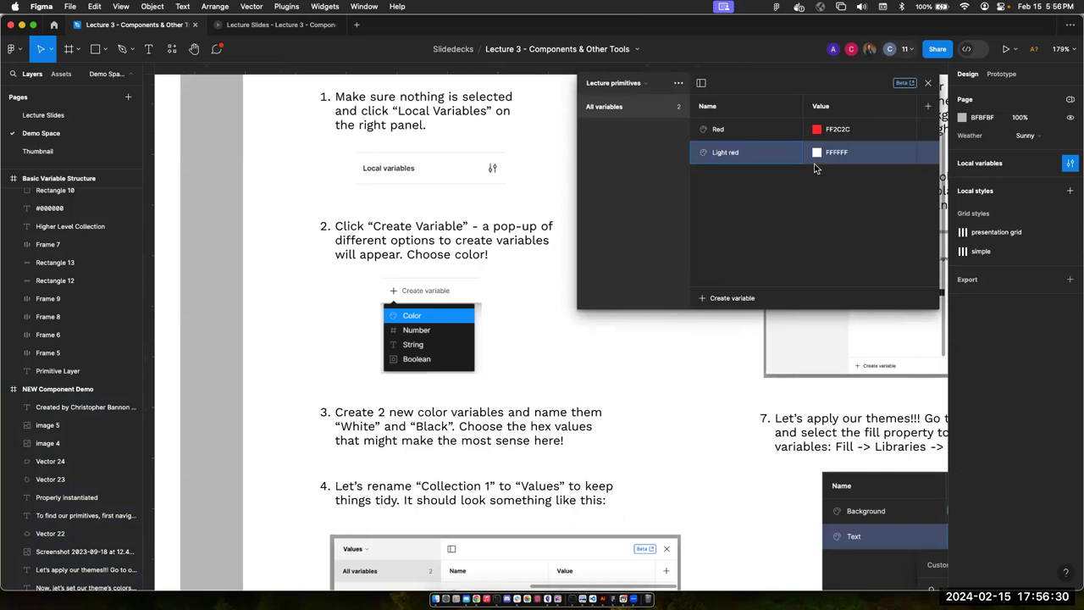
pyautogui.click(818, 153)
pyautogui.write('F28F8F')
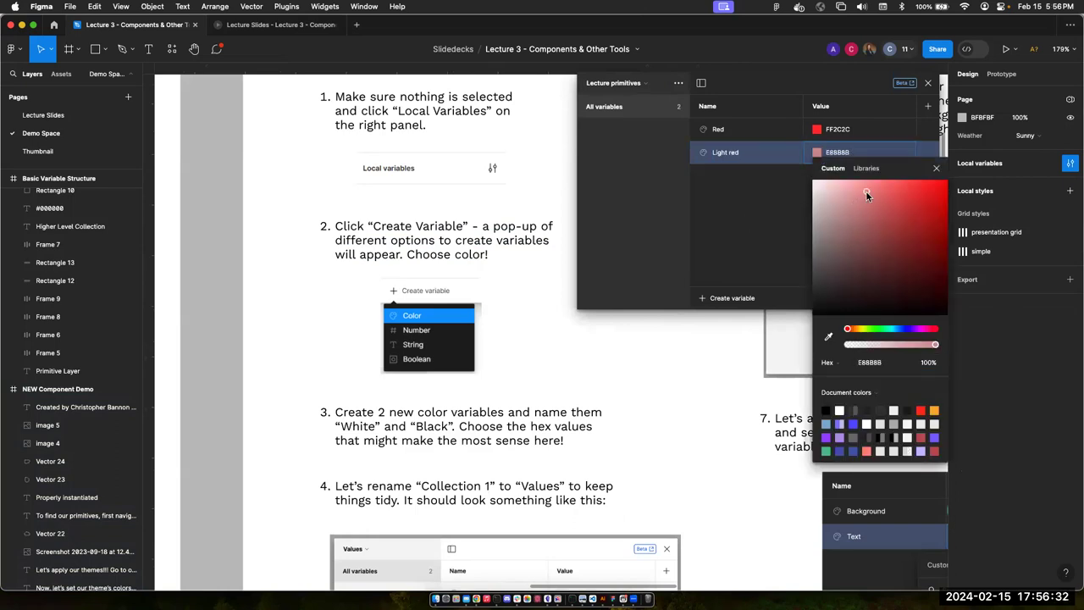
pyautogui.click(936, 168)
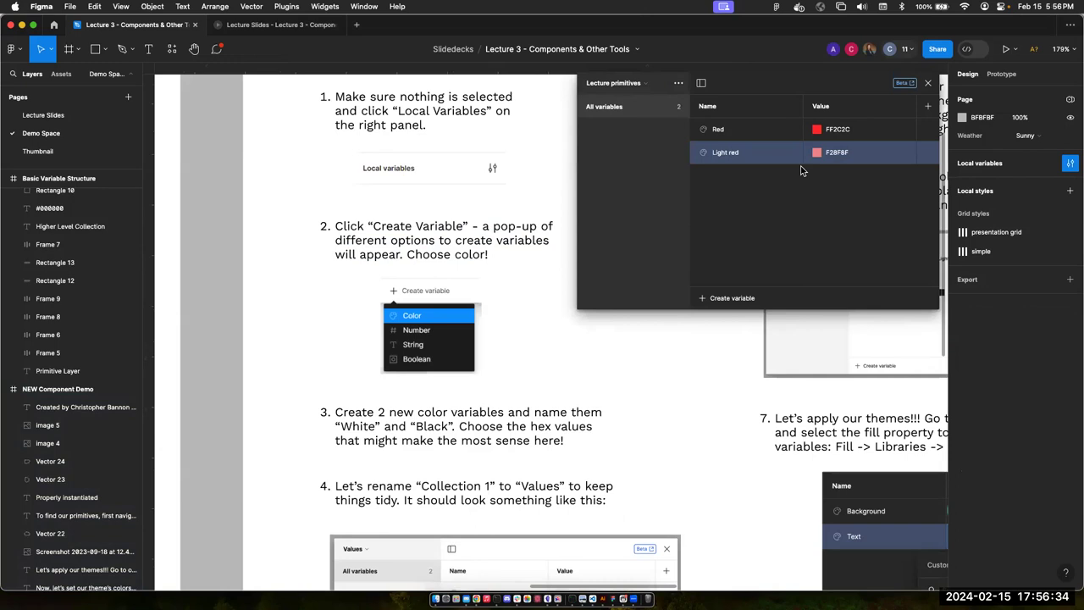
# - Review the slide's instructions for creating the White and Black color variables and renaming the collection to Values
pyautogui.scroll(-2, 508, 356)
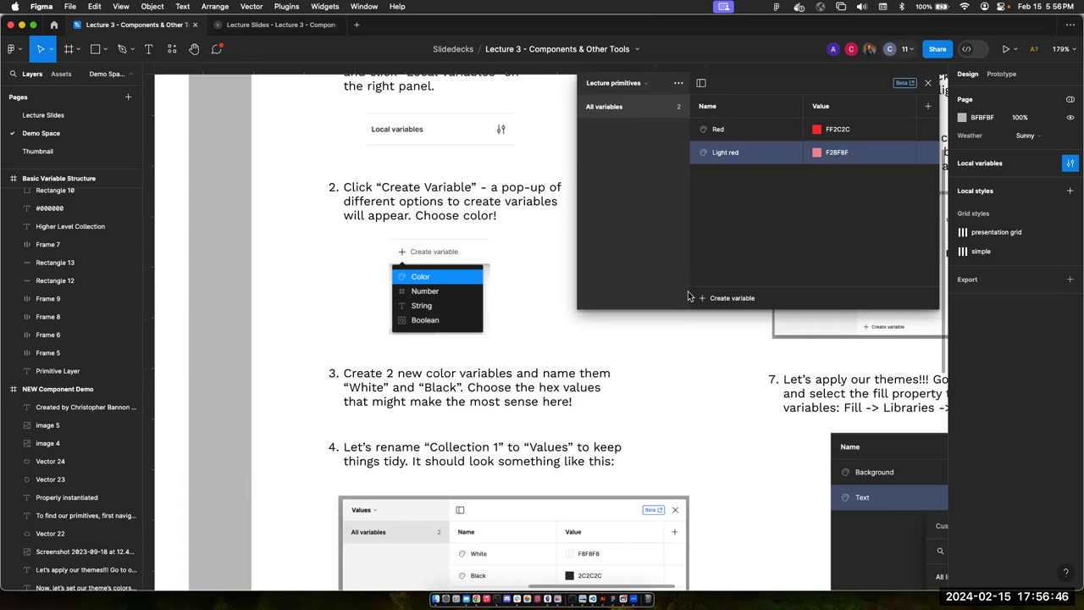
pyautogui.scroll(-2, 618, 390)
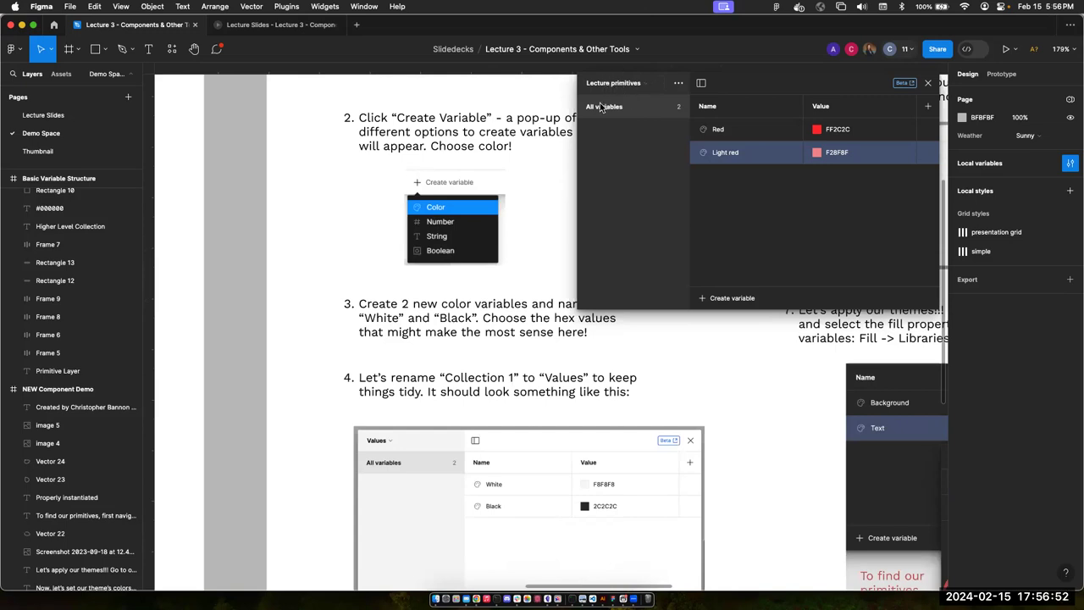
pyautogui.scroll(-2, 477, 275)
pyautogui.scroll(-5, 477, 275)
pyautogui.scroll(3, 477, 275)
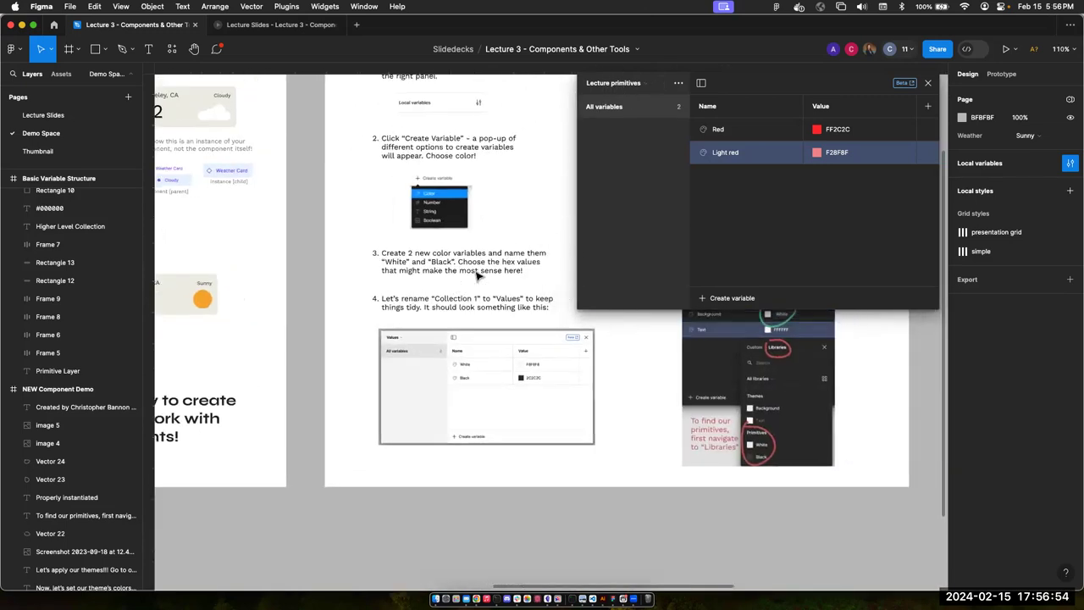
# - Open the Red mode variable collection and add a second mode to it
pyautogui.scroll(3, 477, 275)
pyautogui.hscroll(-4, 477, 276)
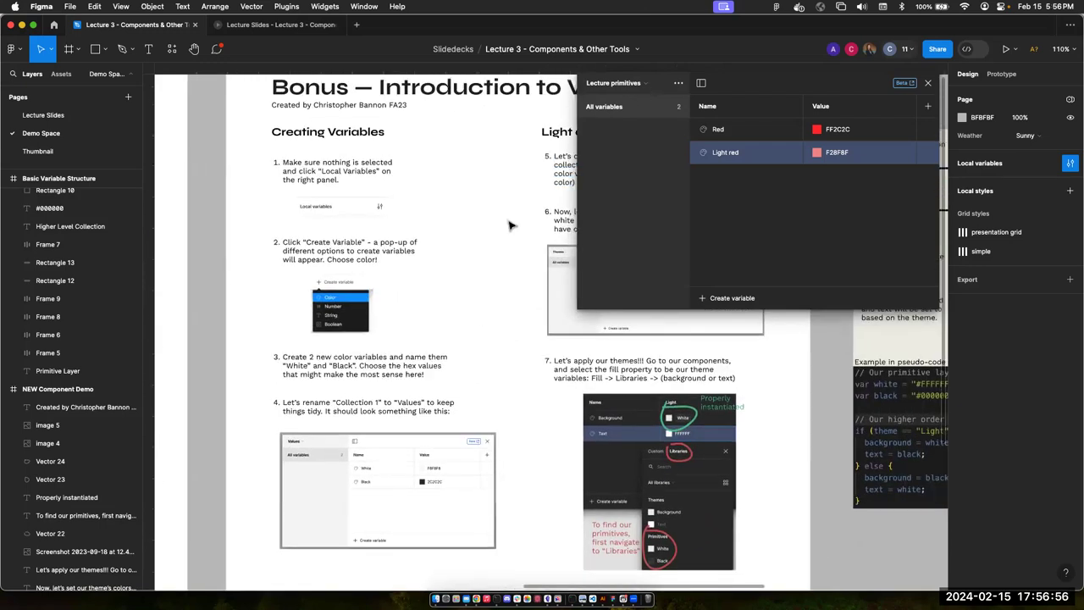
pyautogui.hscroll(2, 476, 220)
pyautogui.scroll(1, 476, 221)
pyautogui.click(645, 84)
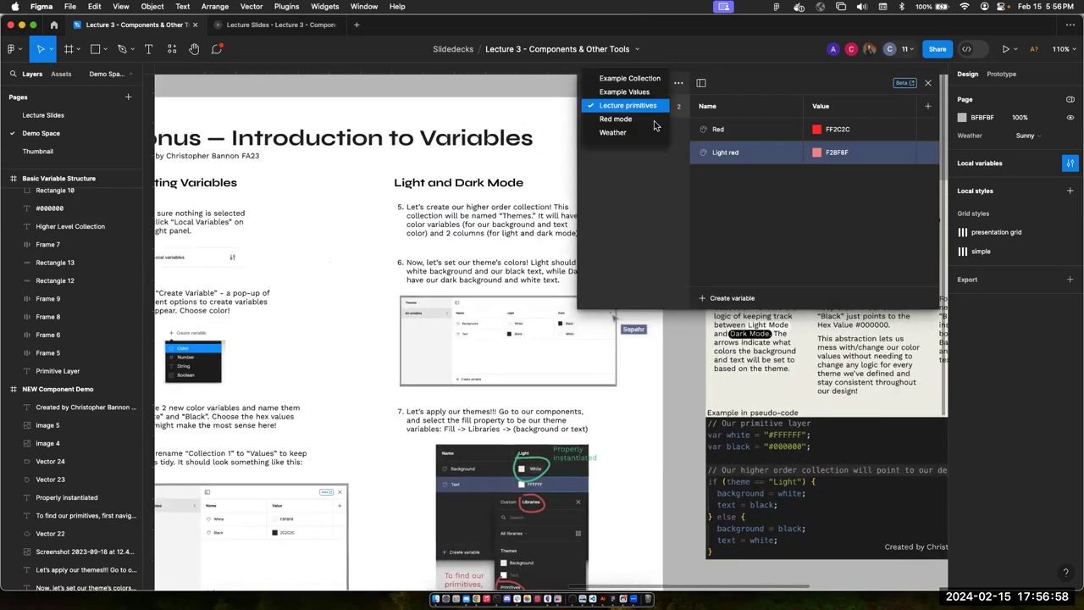
pyautogui.click(642, 120)
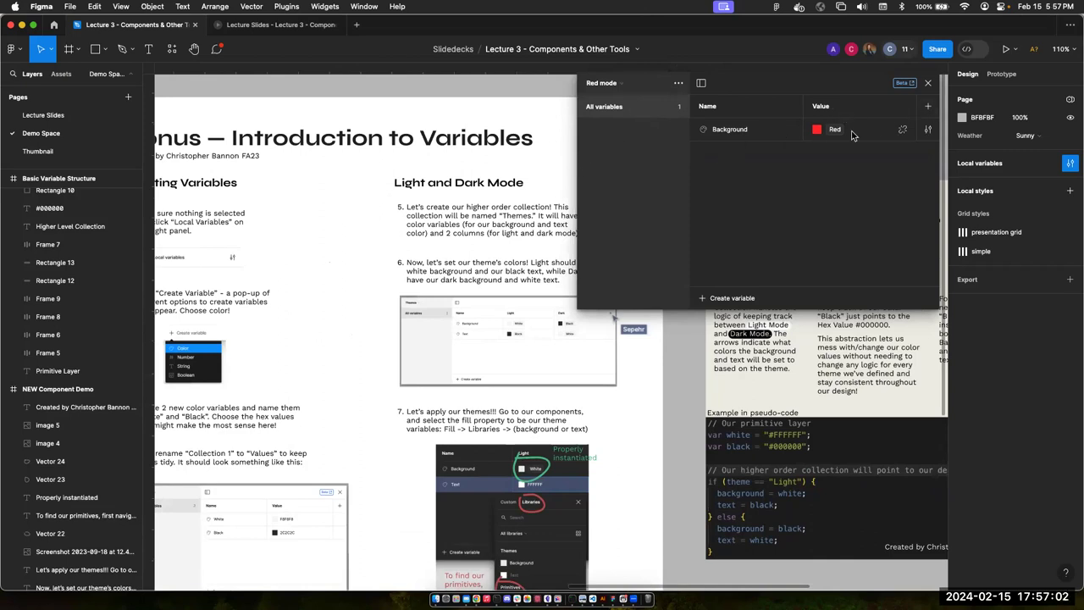
pyautogui.click(929, 109)
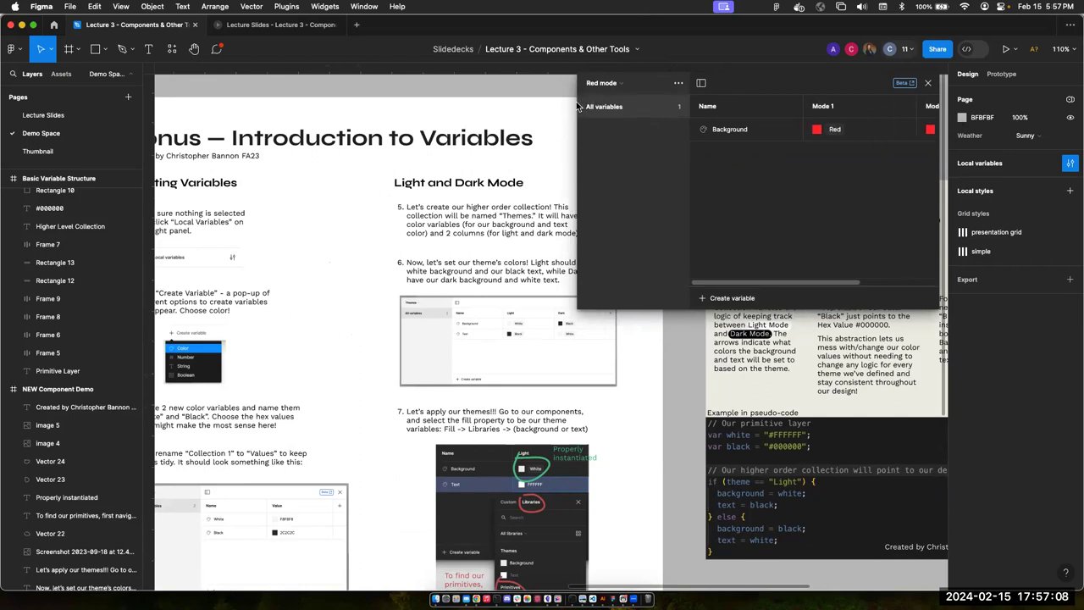
# - Rename the Red mode collection's first mode Light and its second mode Dark
pyautogui.doubleClick(834, 110)
pyautogui.write('Light')
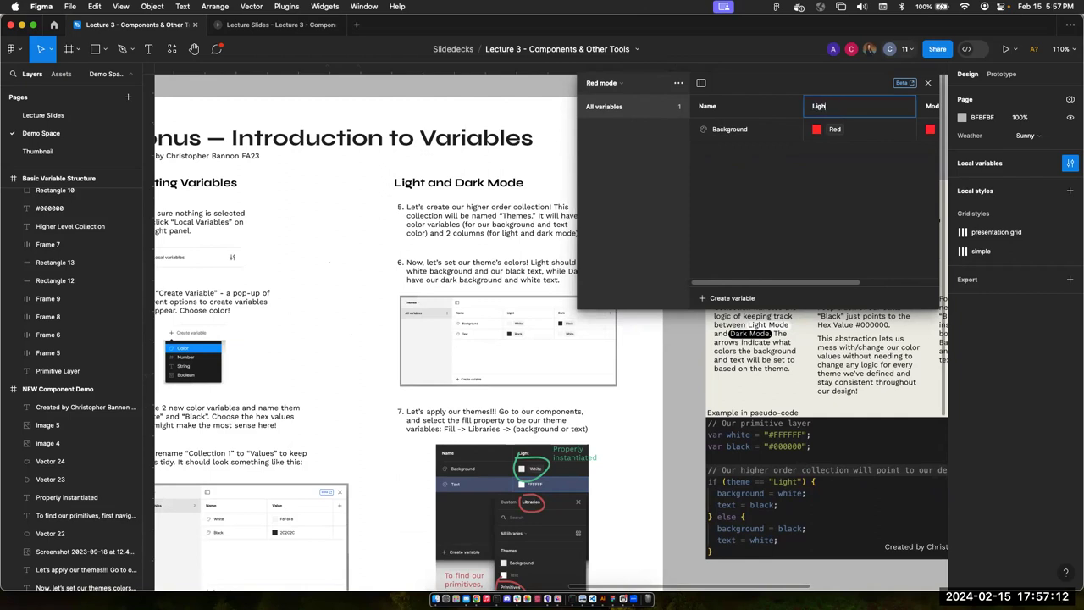
pyautogui.doubleClick(930, 110)
pyautogui.write('Dark')
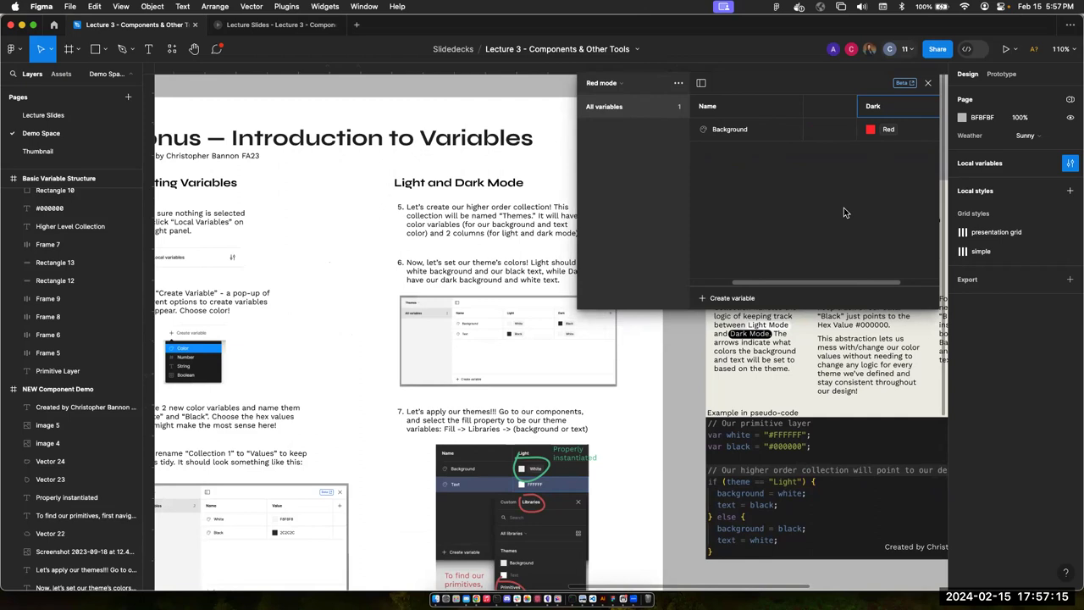
pyautogui.press('Return')
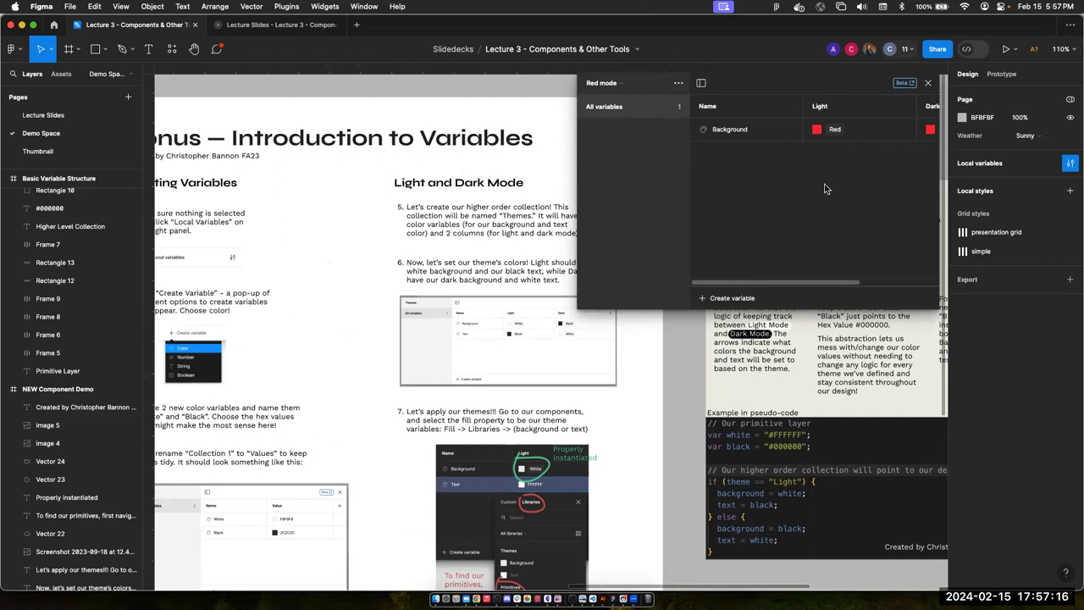
# - Set the Background variable's Dark value to the Light red variable from Lecture primitives
pyautogui.hscroll(1, 482, 222)
pyautogui.hscroll(2, 481, 222)
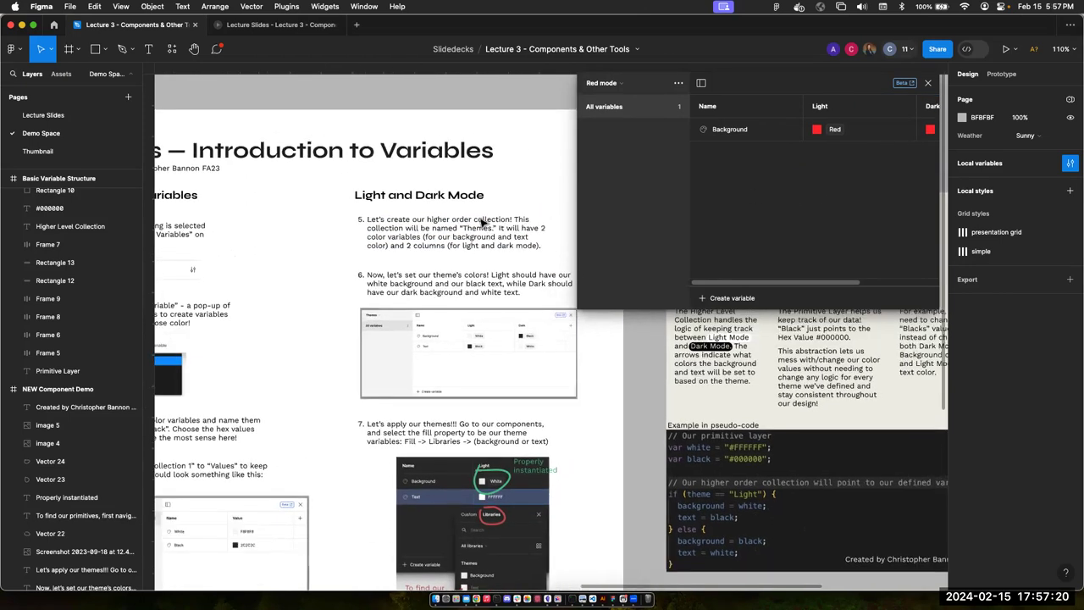
pyautogui.hscroll(2, 842, 162)
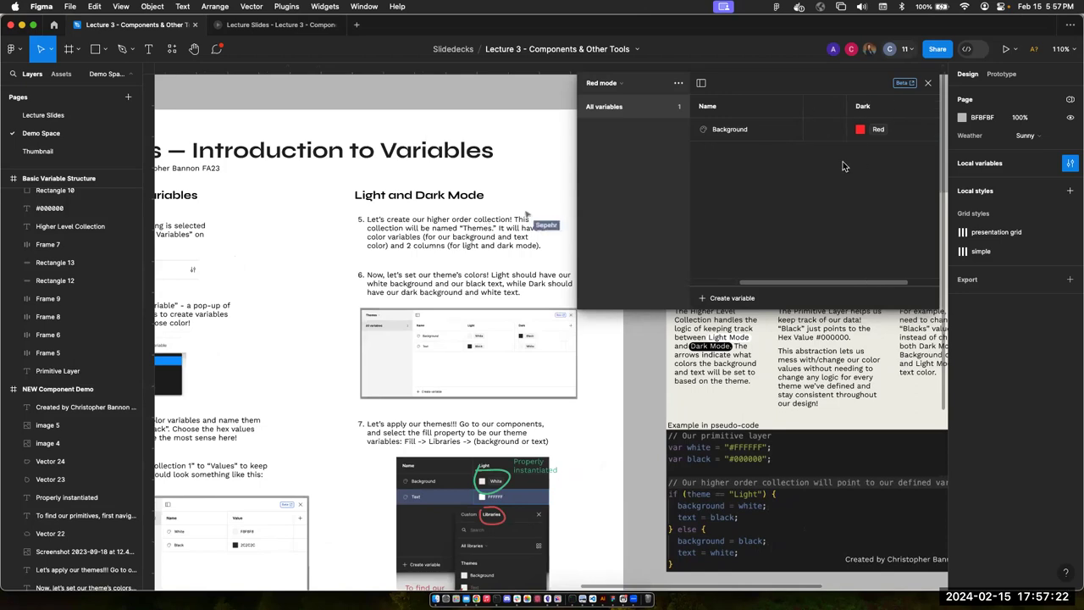
pyautogui.click(863, 129)
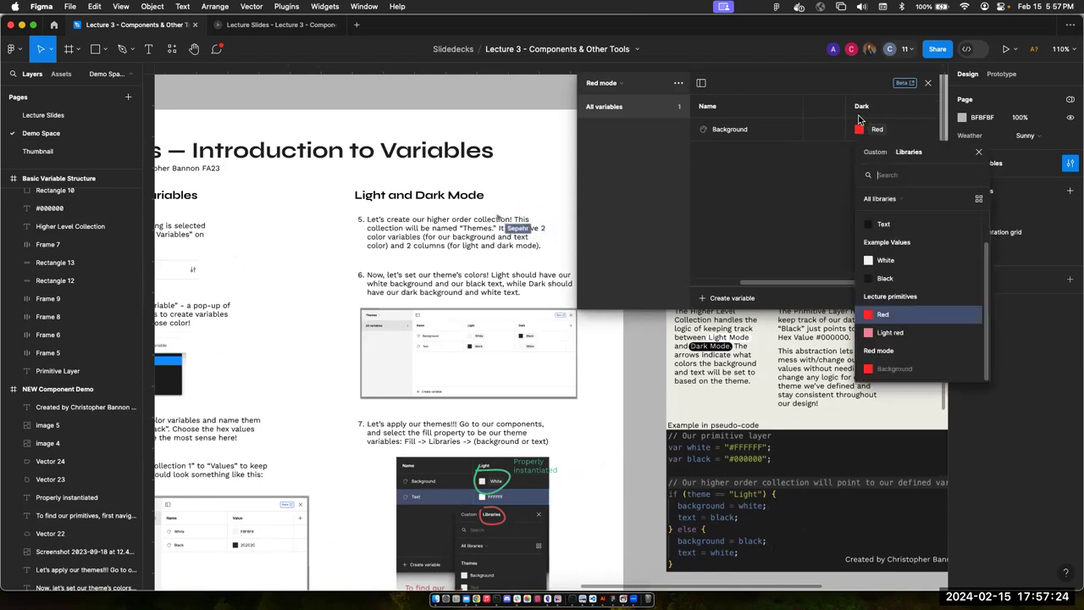
pyautogui.click(875, 151)
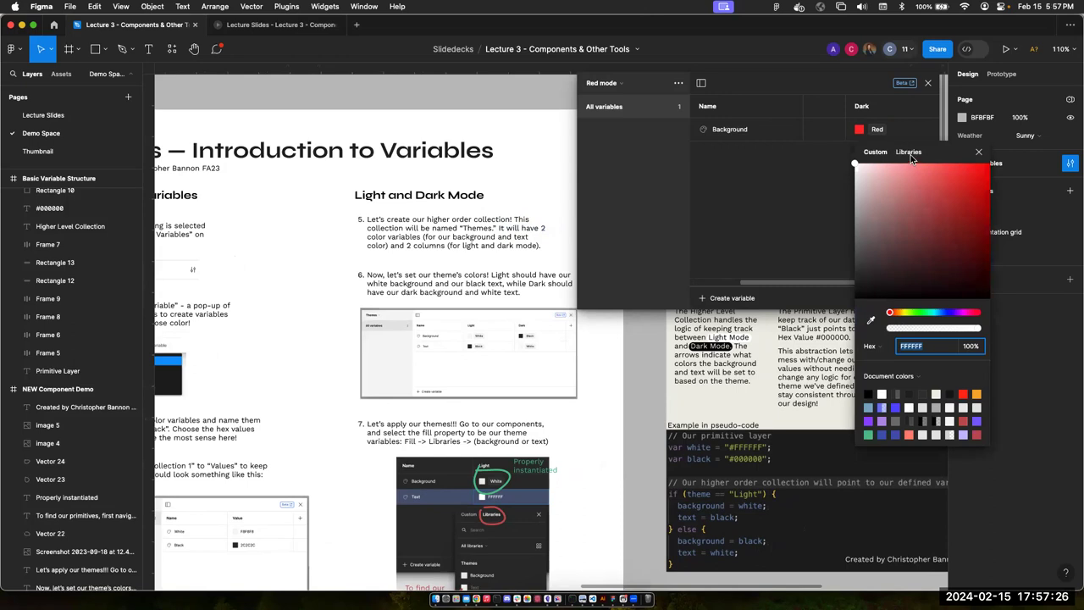
pyautogui.click(911, 158)
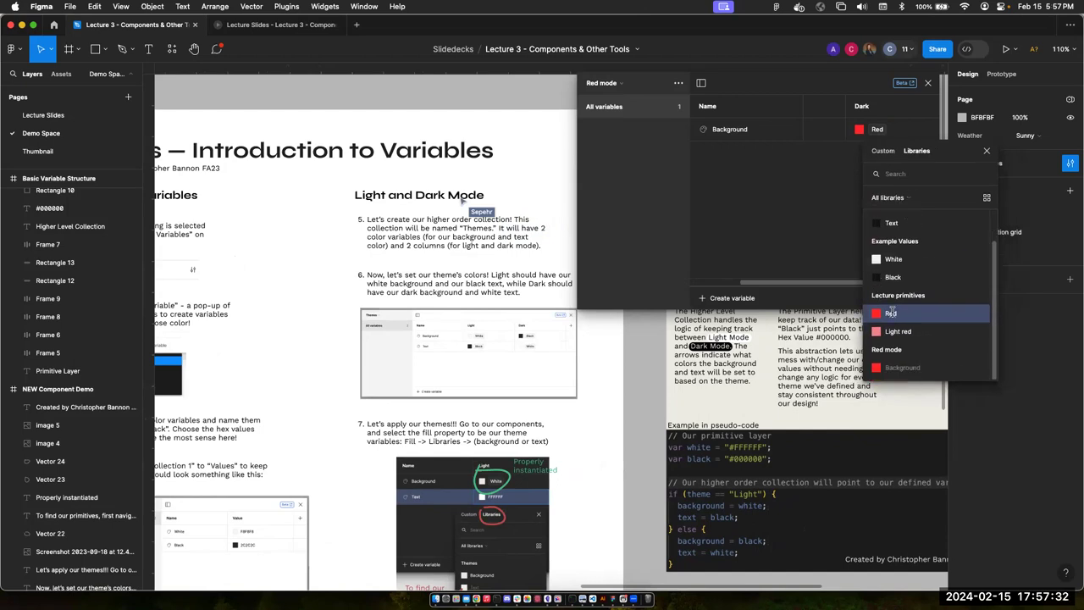
pyautogui.click(898, 330)
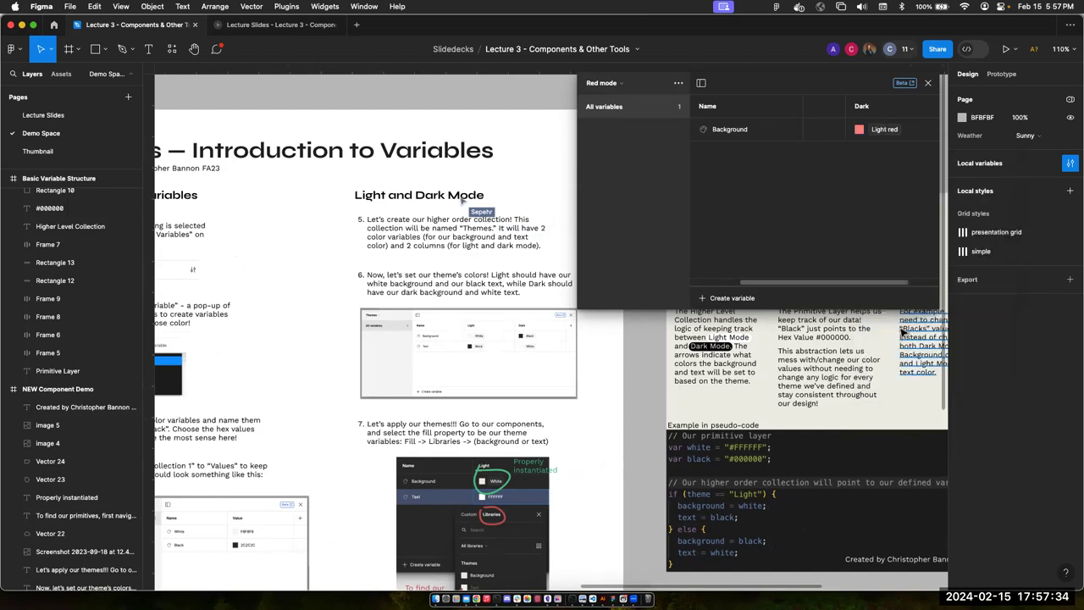
# - Compare the Background variable's Light and Dark values, moving the variables window so both modes are easier to view
pyautogui.hscroll(-3, 854, 165)
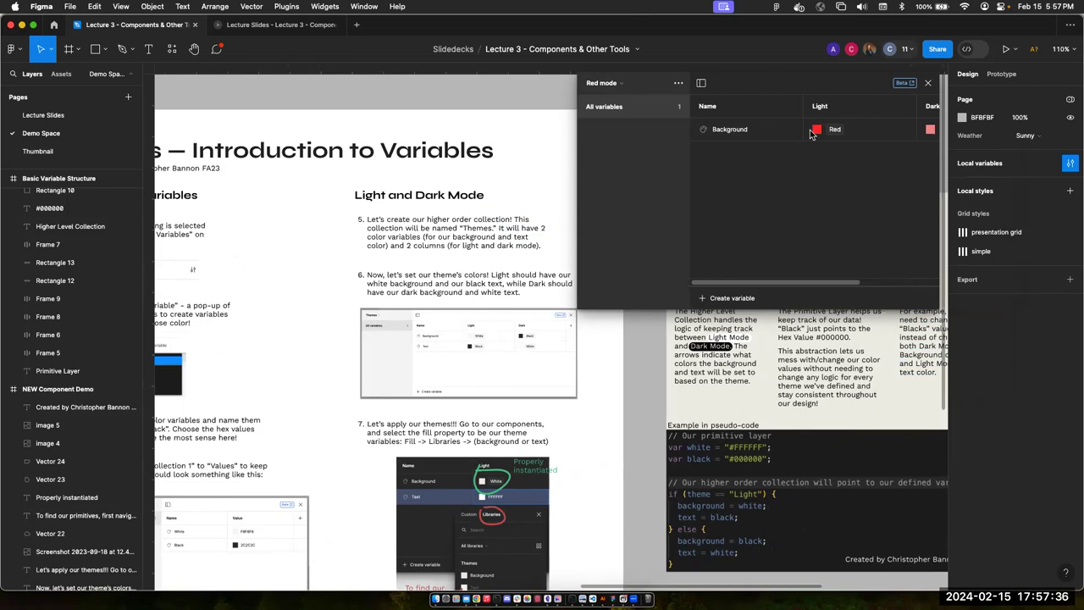
pyautogui.hscroll(1, 809, 136)
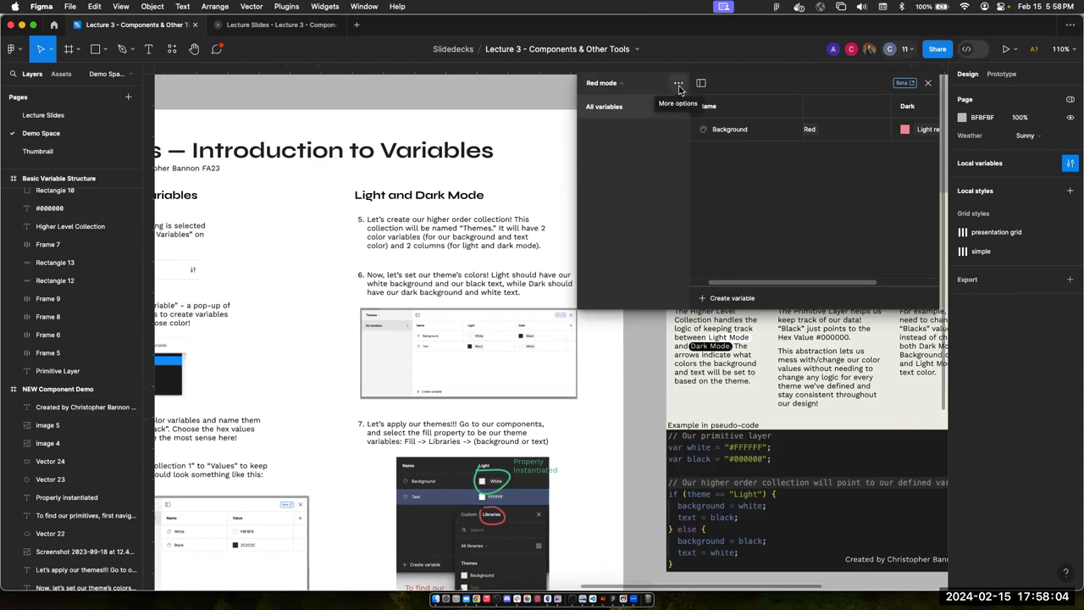
pyautogui.hscroll(3, 756, 147)
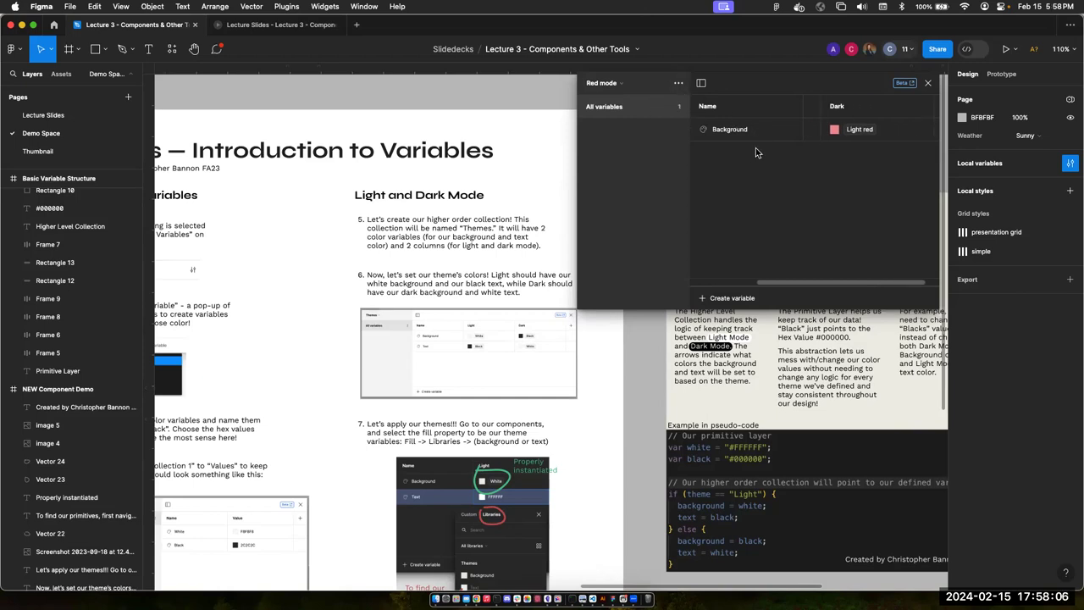
pyautogui.moveTo(872, 86); pyautogui.dragTo(796, 110)
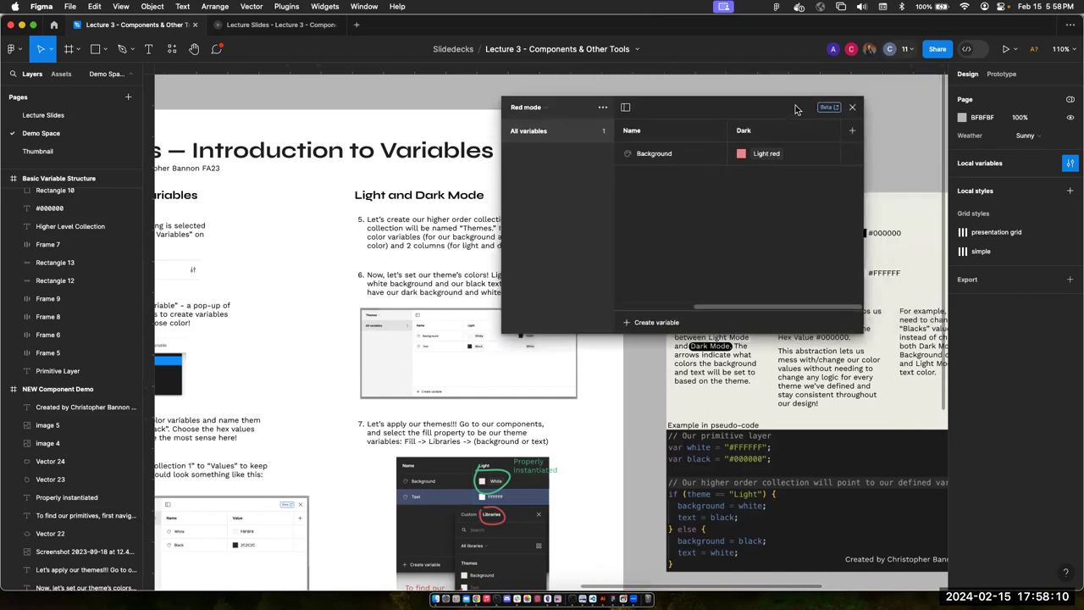
pyautogui.hscroll(-3, 782, 180)
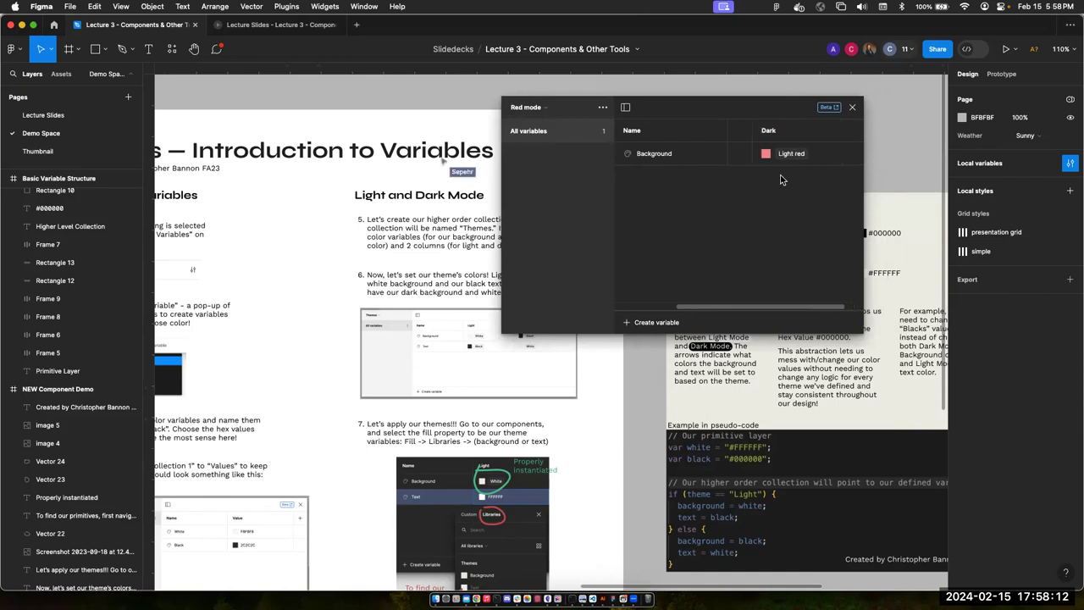
pyautogui.hscroll(-2, 781, 180)
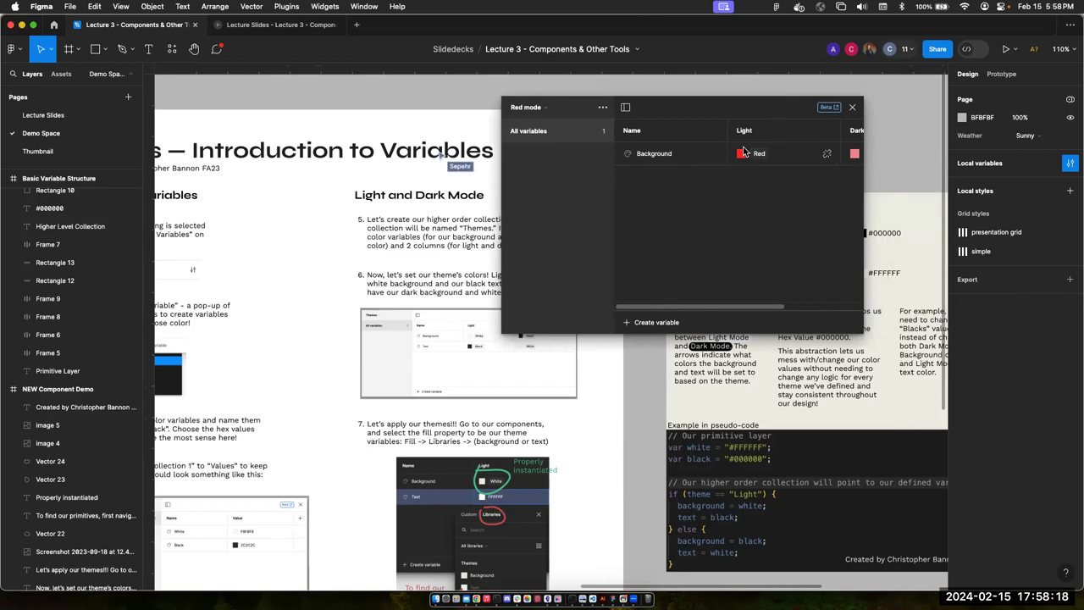
# - Review the existing variable collections and the collection options while keeping the Red mode collection open
pyautogui.click(546, 108)
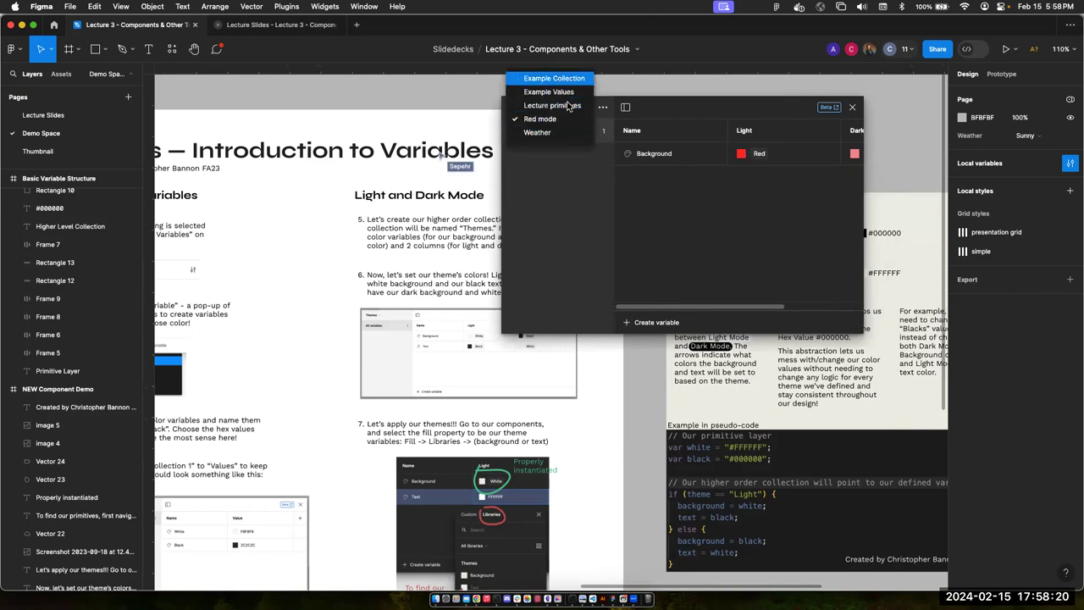
pyautogui.click(559, 140)
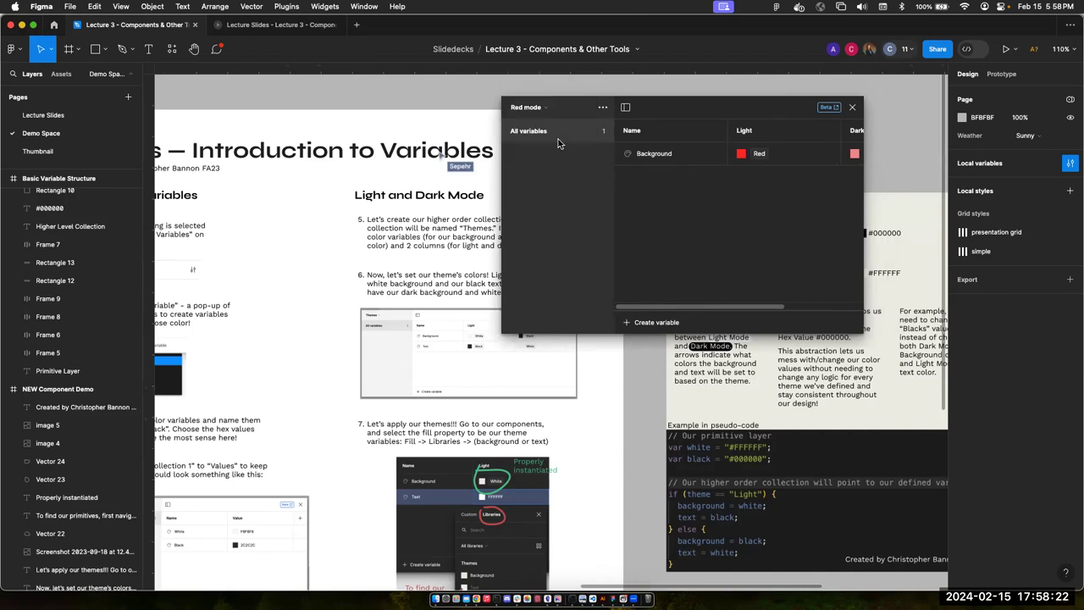
pyautogui.click(602, 108)
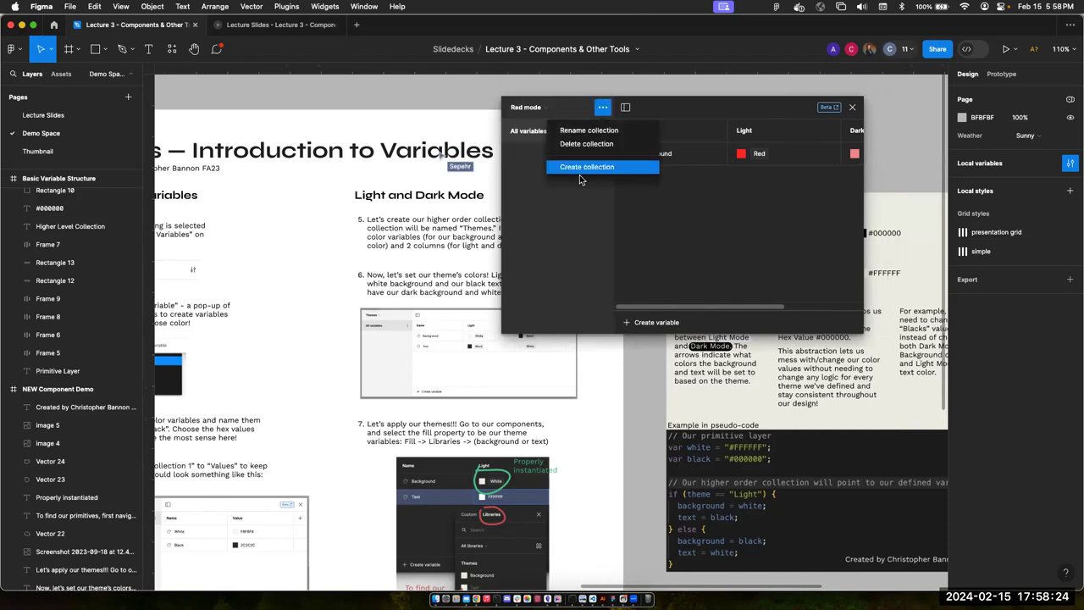
pyautogui.click(528, 160)
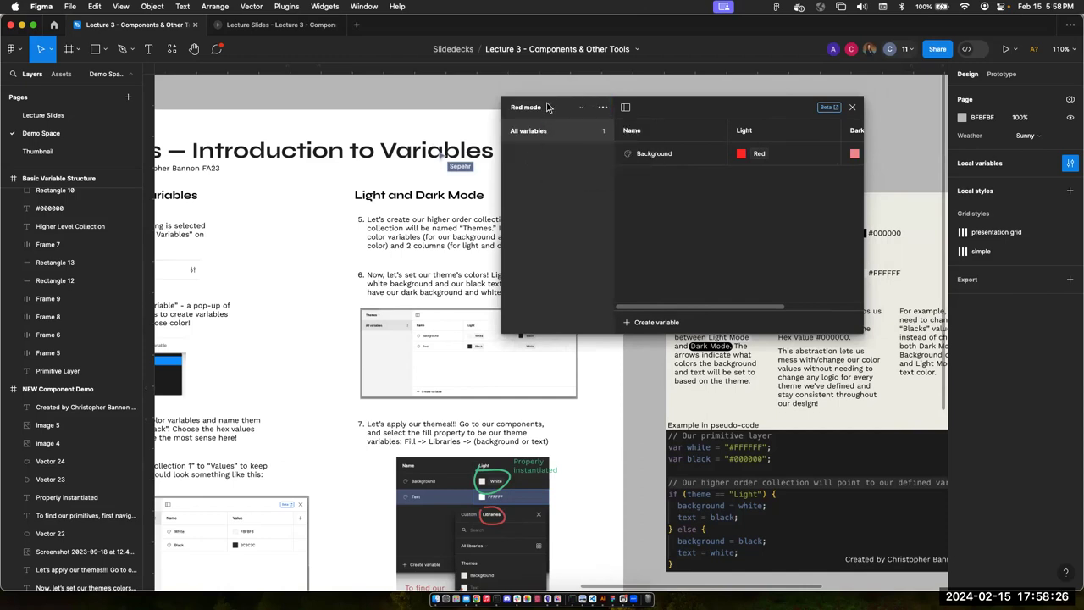
pyautogui.click(544, 107)
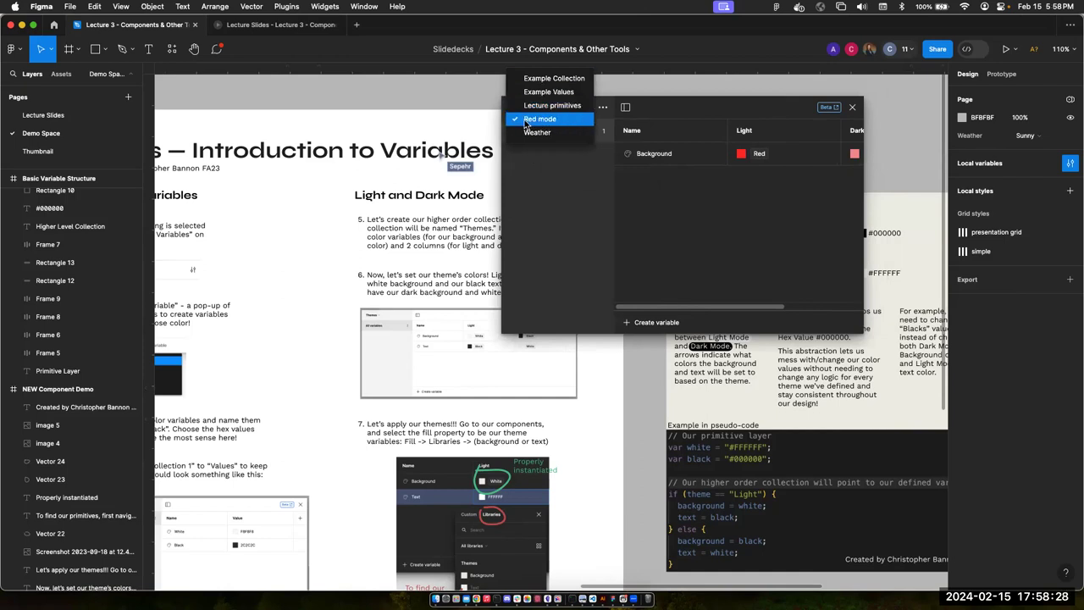
pyautogui.click(551, 125)
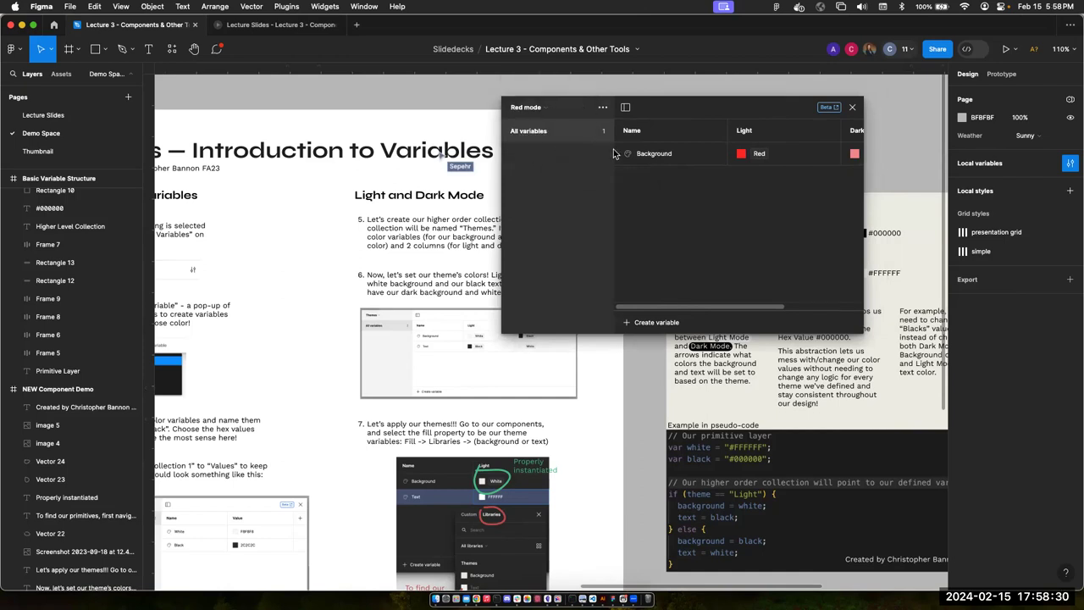
pyautogui.hscroll(2, 662, 145)
pyautogui.hscroll(2, 662, 144)
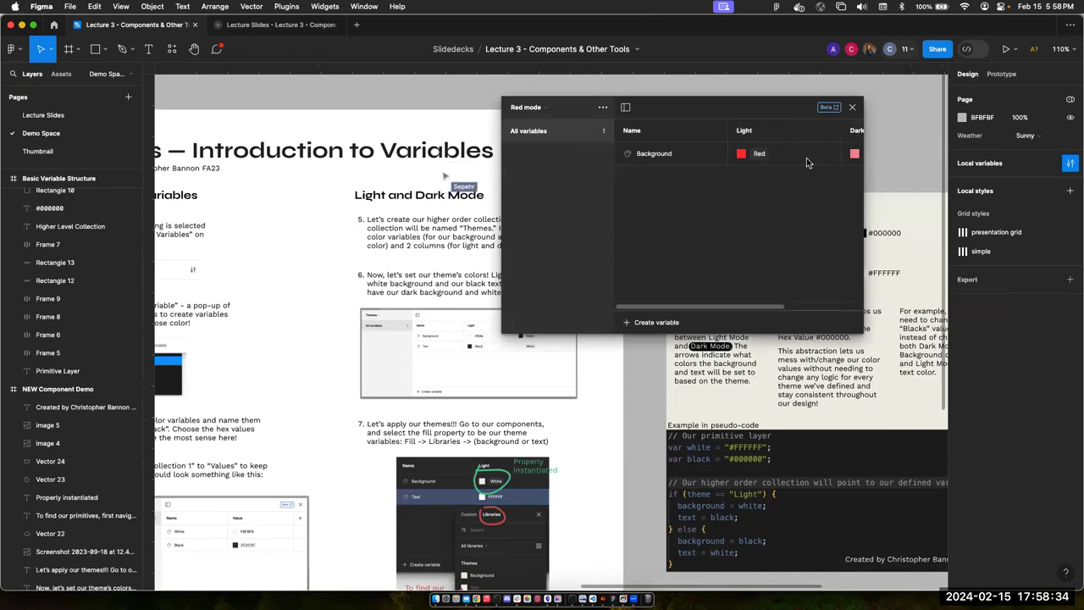
# - Add a color variable named Text to the Red mode collection
pyautogui.hscroll(-2, 754, 196)
pyautogui.click(643, 323)
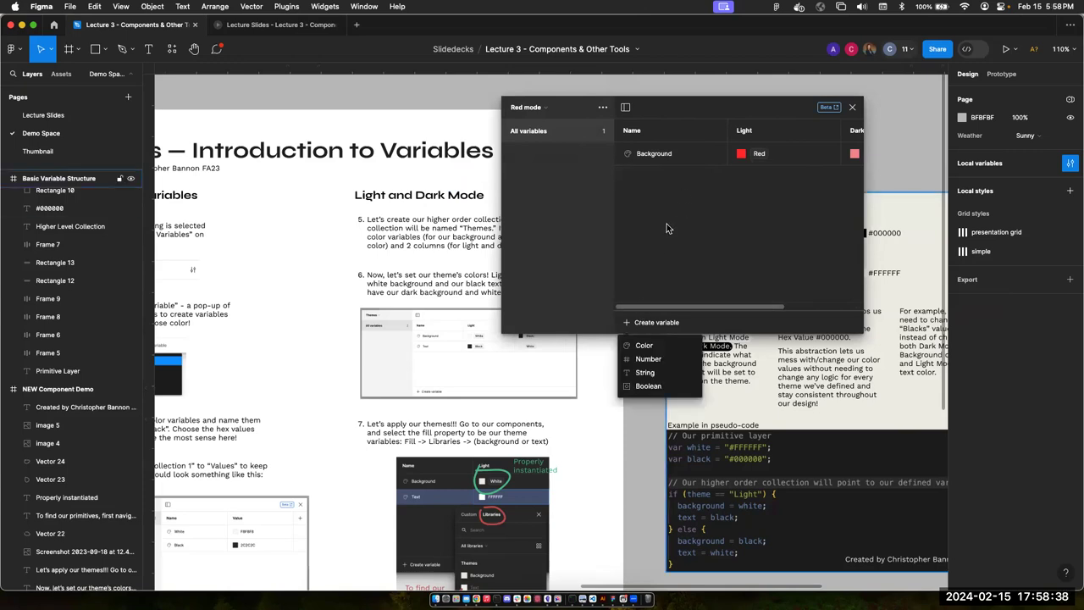
pyautogui.click(661, 346)
pyautogui.write('Text')
pyautogui.press('Return')
# - Set the Text variable's Light value to Light red and its Dark value to Red, both from Lecture primitives
pyautogui.click(742, 177)
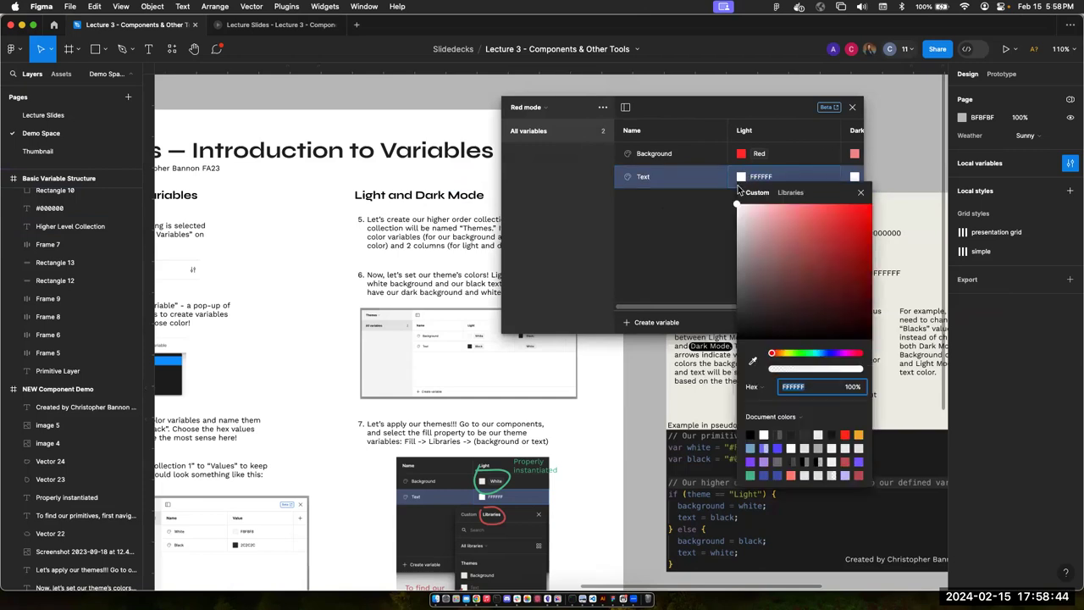
pyautogui.click(780, 193)
pyautogui.scroll(-2, 779, 359)
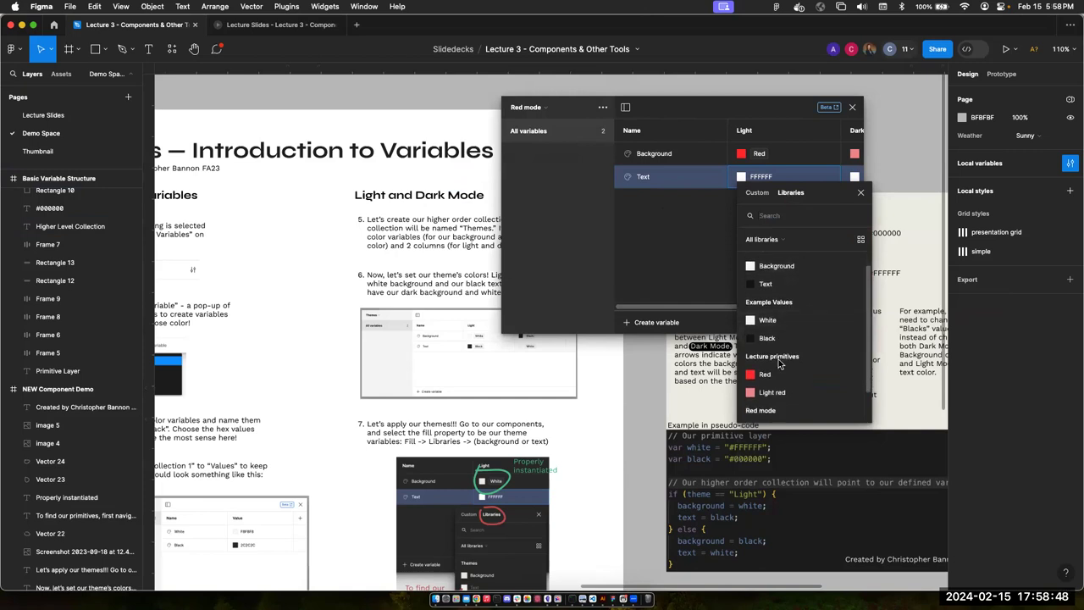
pyautogui.click(756, 395)
pyautogui.hscroll(2, 816, 187)
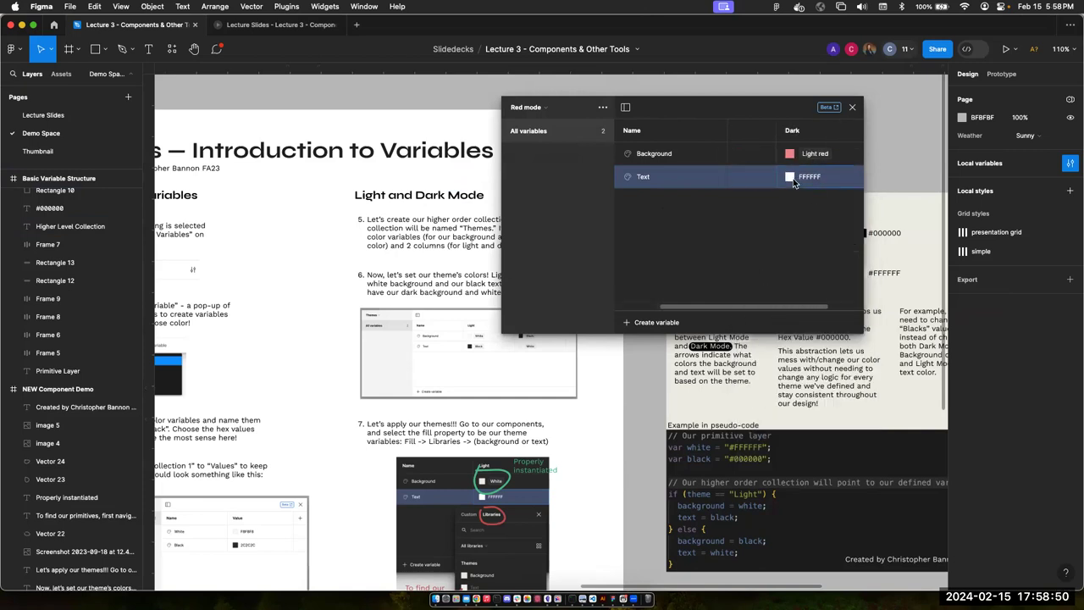
pyautogui.click(793, 178)
pyautogui.click(838, 193)
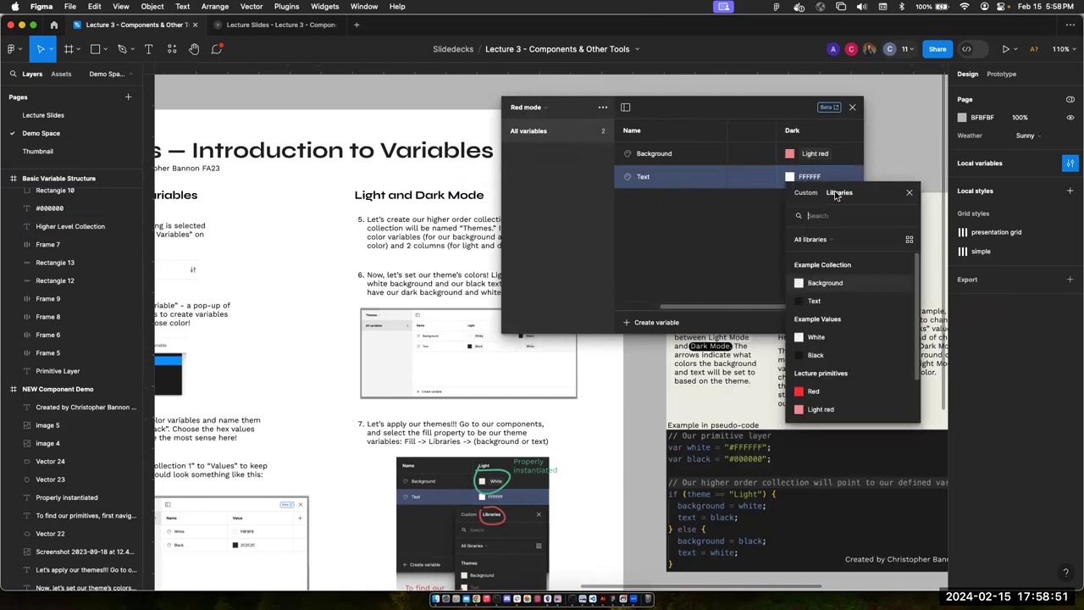
pyautogui.click(800, 392)
# - Compare the Red mode collection's Light and Dark values with the slide's theme instructions and the nearby variable structure diagram
pyautogui.scroll(-5, 534, 386)
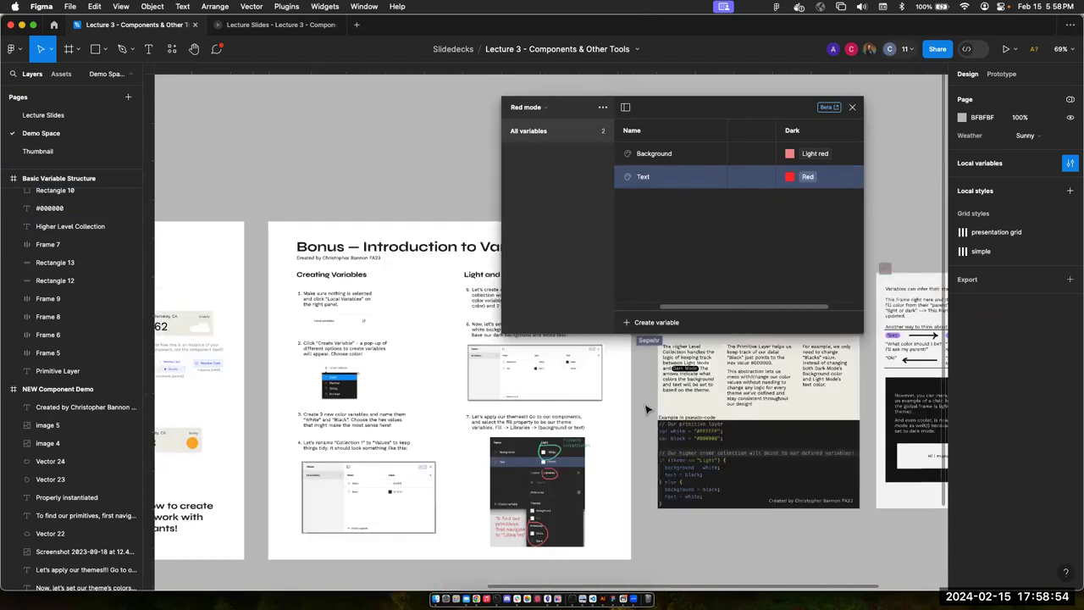
pyautogui.scroll(5, 534, 386)
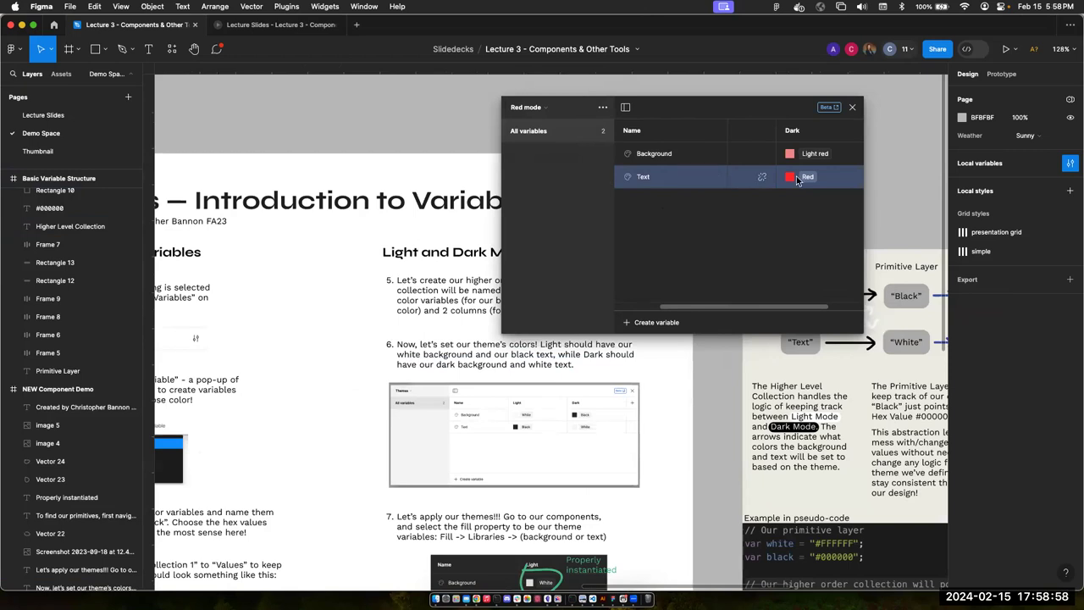
pyautogui.hscroll(-3, 797, 177)
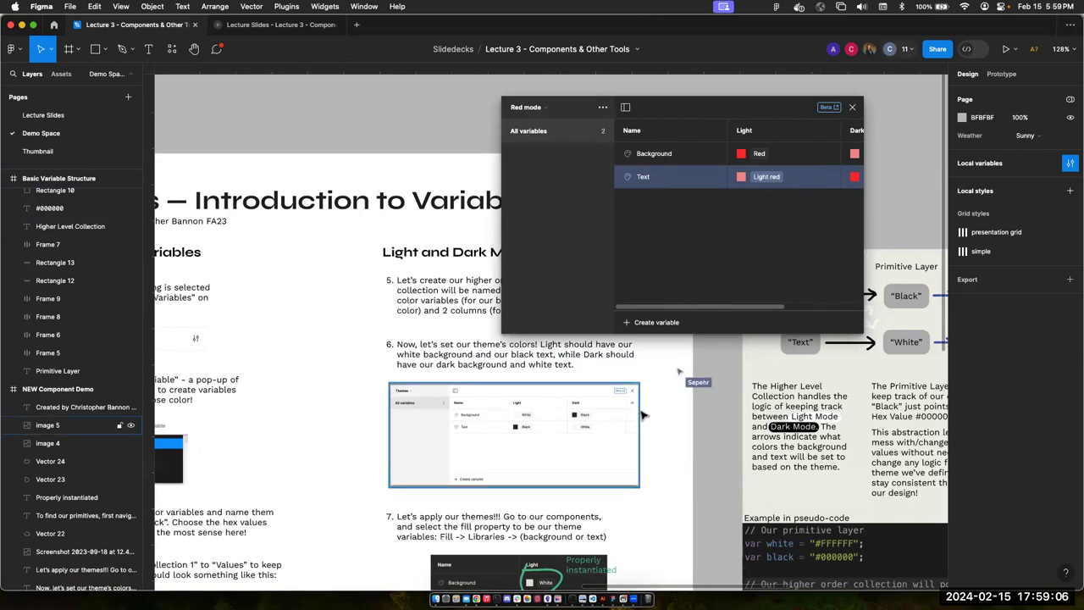
pyautogui.hscroll(2, 642, 415)
pyautogui.scroll(1, 641, 415)
pyautogui.scroll(-5, 642, 415)
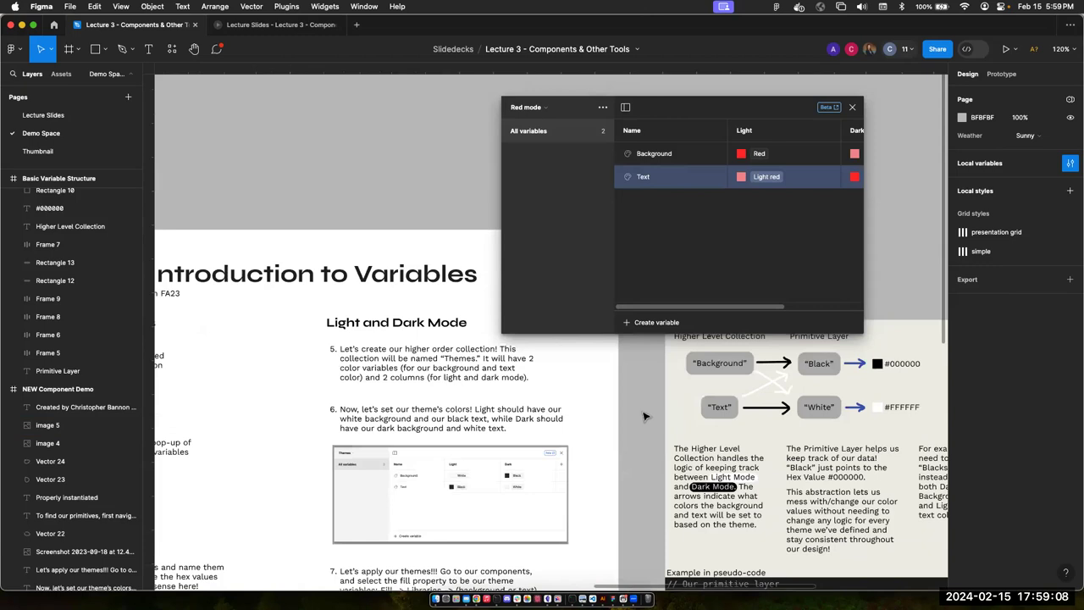
# - Examine the Higher Level Collection and Primitive Layer diagram, its explanations and the pseudo-code example below it
pyautogui.hscroll(3, 644, 416)
pyautogui.scroll(-2, 659, 391)
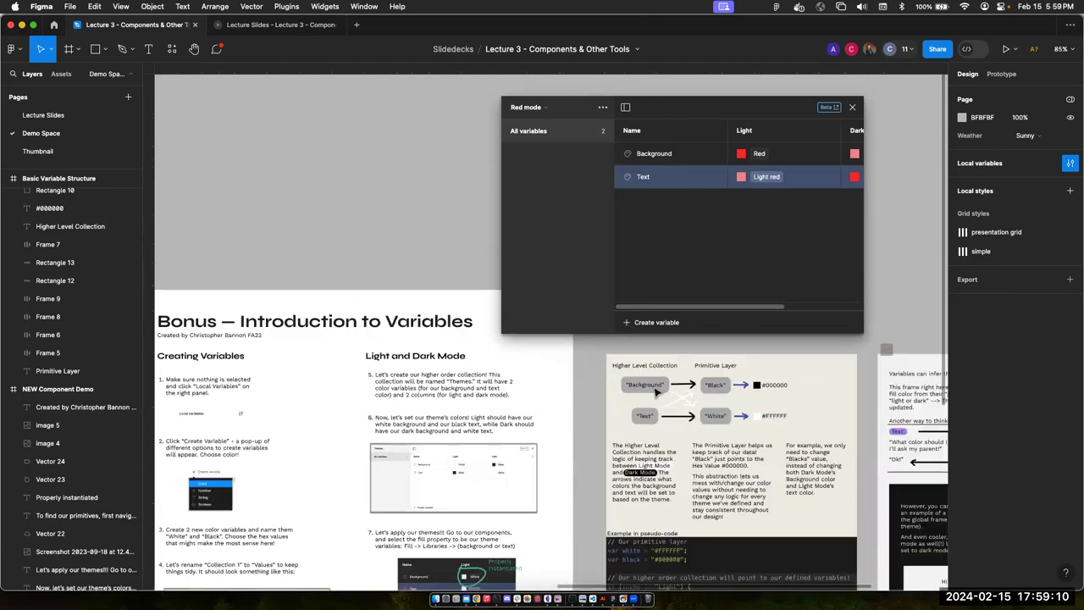
pyautogui.scroll(-5, 658, 391)
pyautogui.hscroll(1, 658, 391)
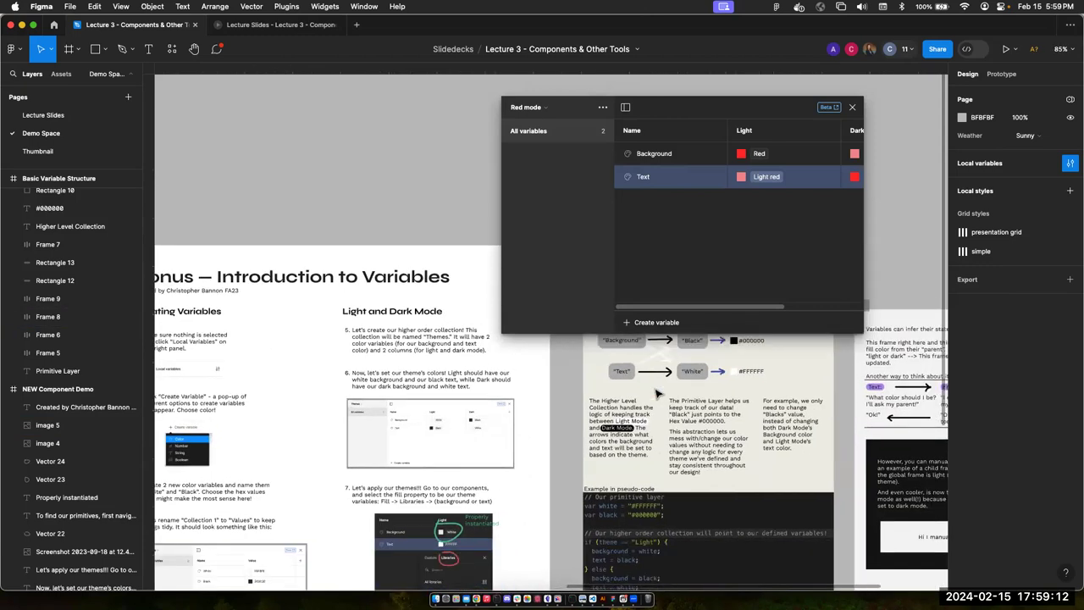
pyautogui.scroll(1, 658, 391)
pyautogui.hscroll(1, 658, 392)
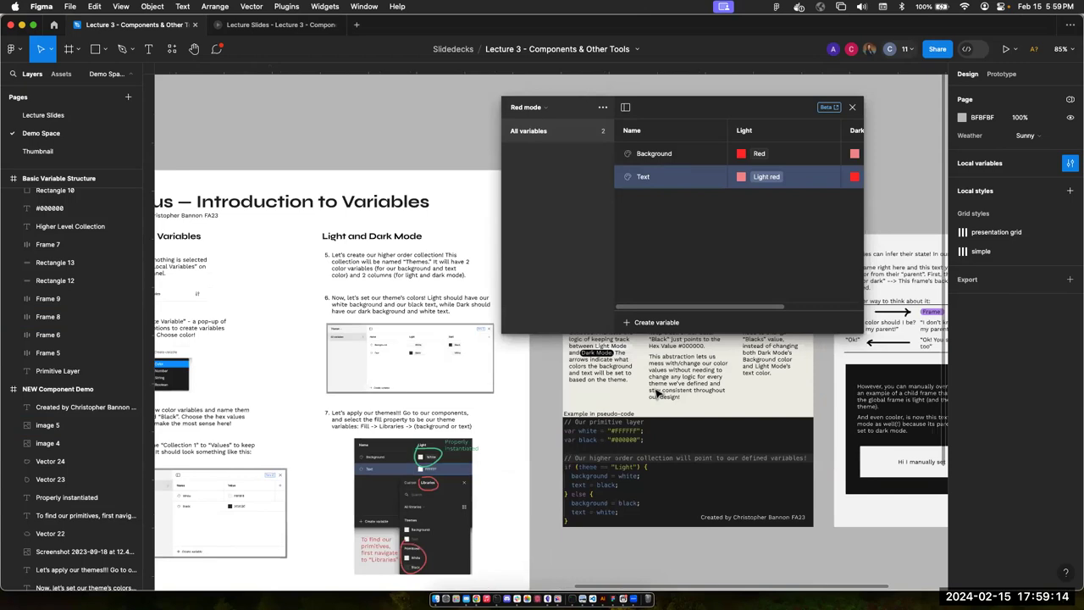
pyautogui.scroll(2, 658, 391)
pyautogui.hscroll(2, 659, 391)
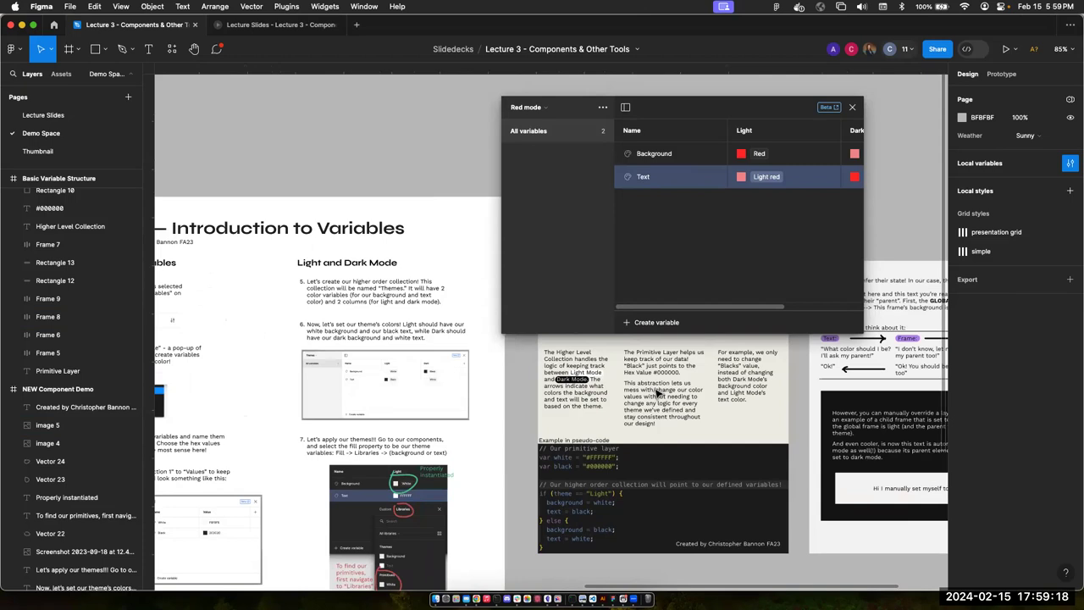
pyautogui.scroll(2, 656, 394)
pyautogui.hscroll(2, 655, 393)
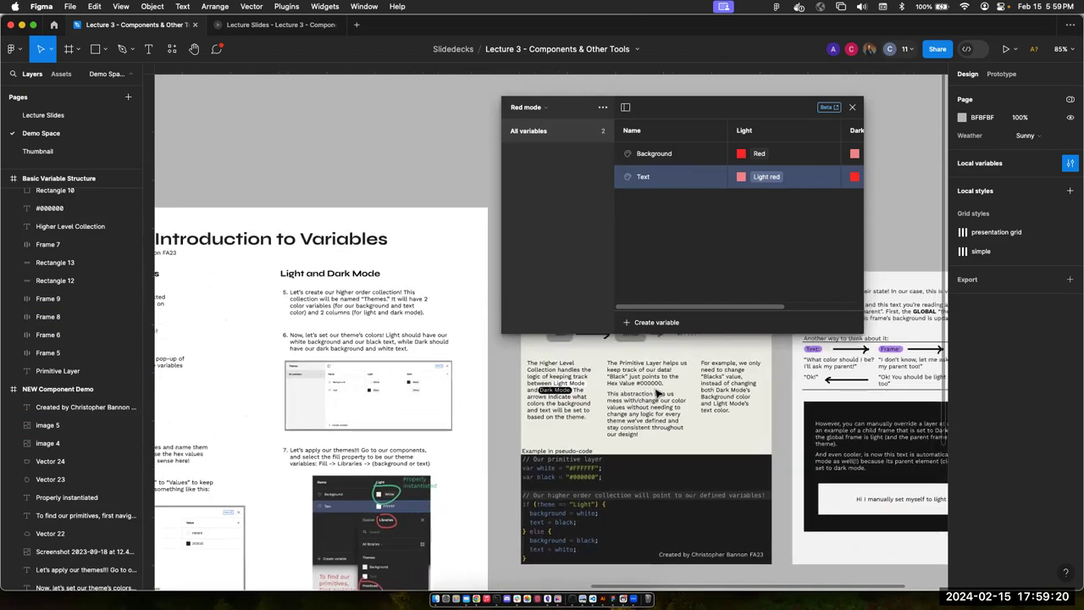
pyautogui.scroll(2, 651, 362)
pyautogui.hscroll(3, 650, 363)
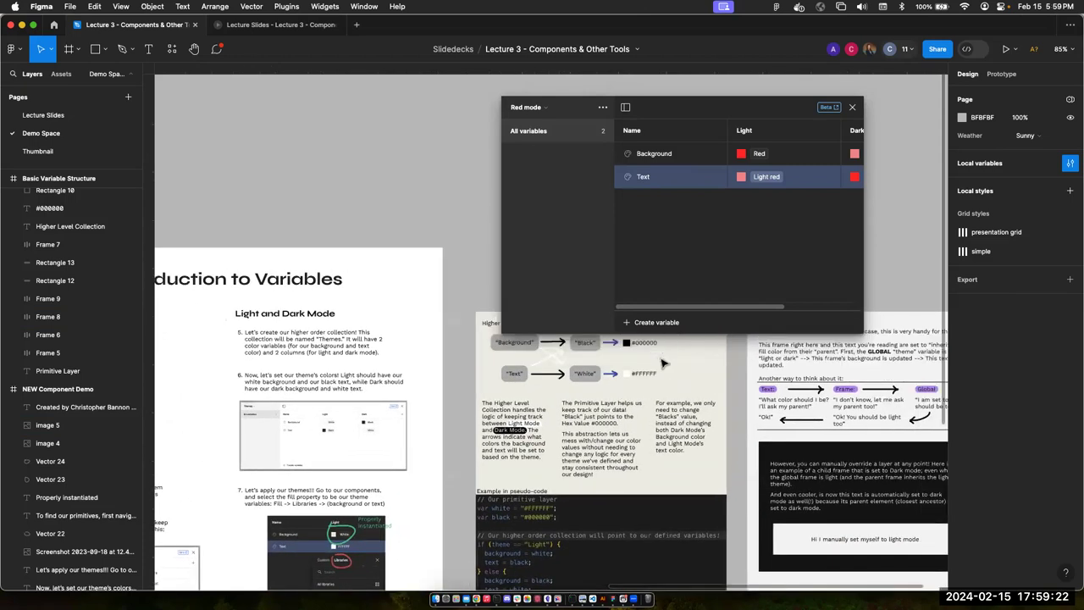
pyautogui.scroll(3, 664, 363)
pyautogui.hscroll(3, 663, 362)
# - Set the page's Example Collection variable mode to Dark
pyautogui.click(713, 361)
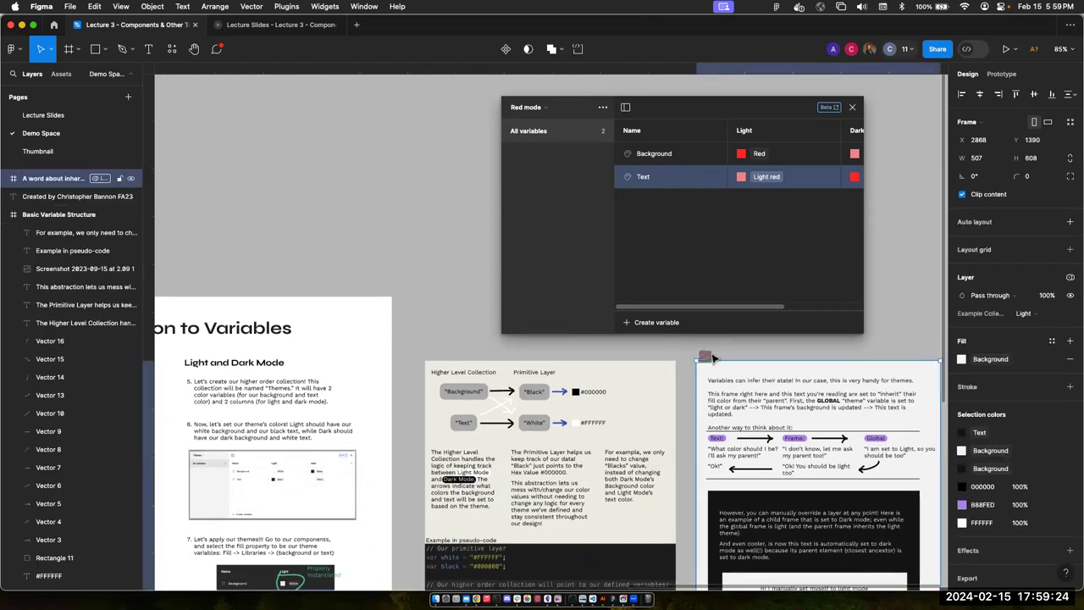
pyautogui.click(902, 196)
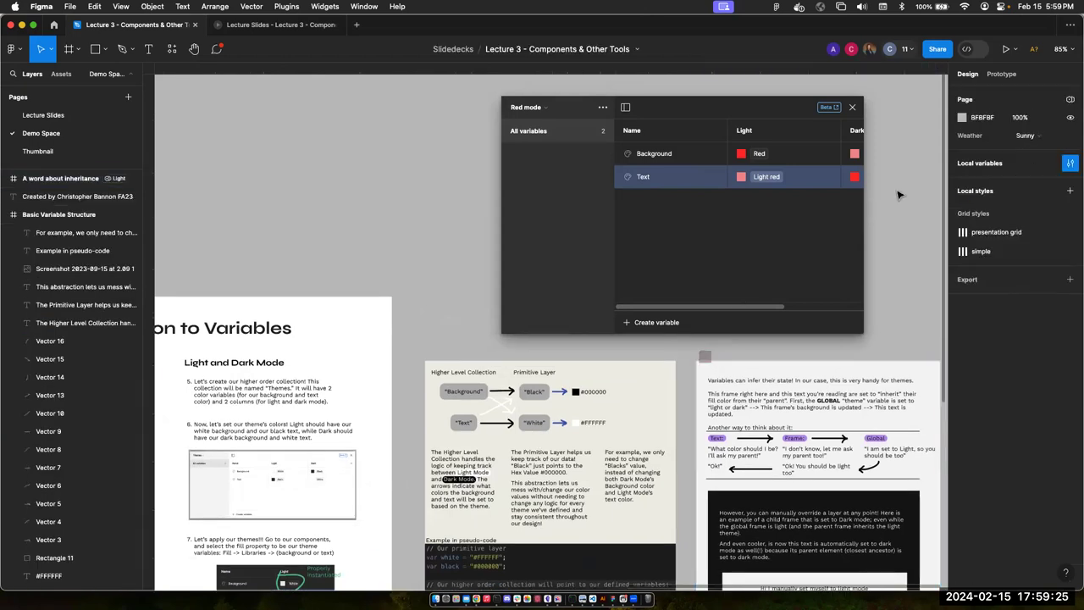
pyautogui.click(1071, 166)
pyautogui.click(1071, 164)
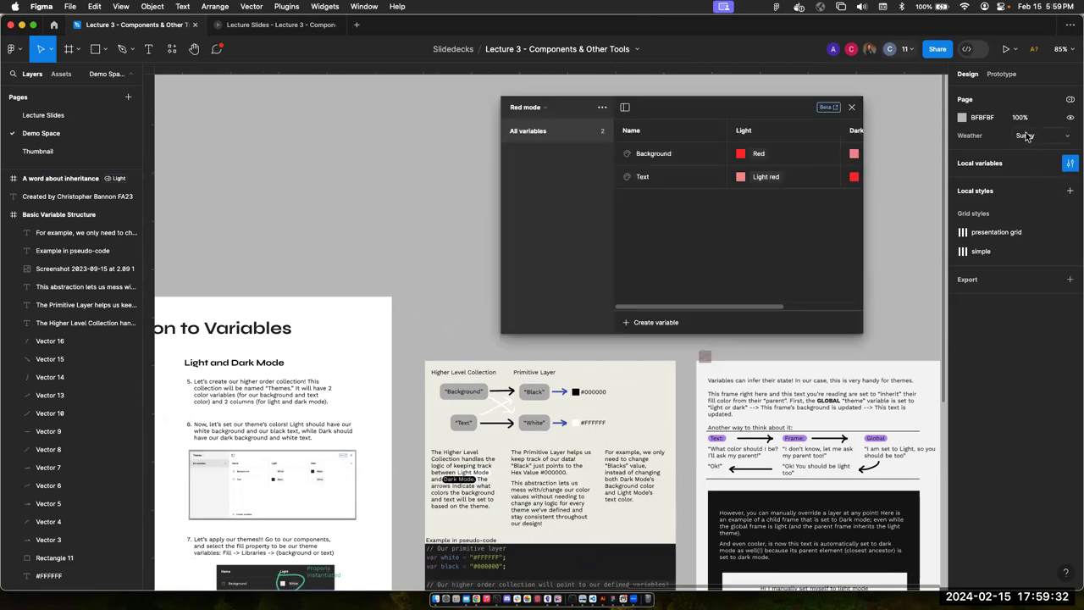
pyautogui.click(1070, 100)
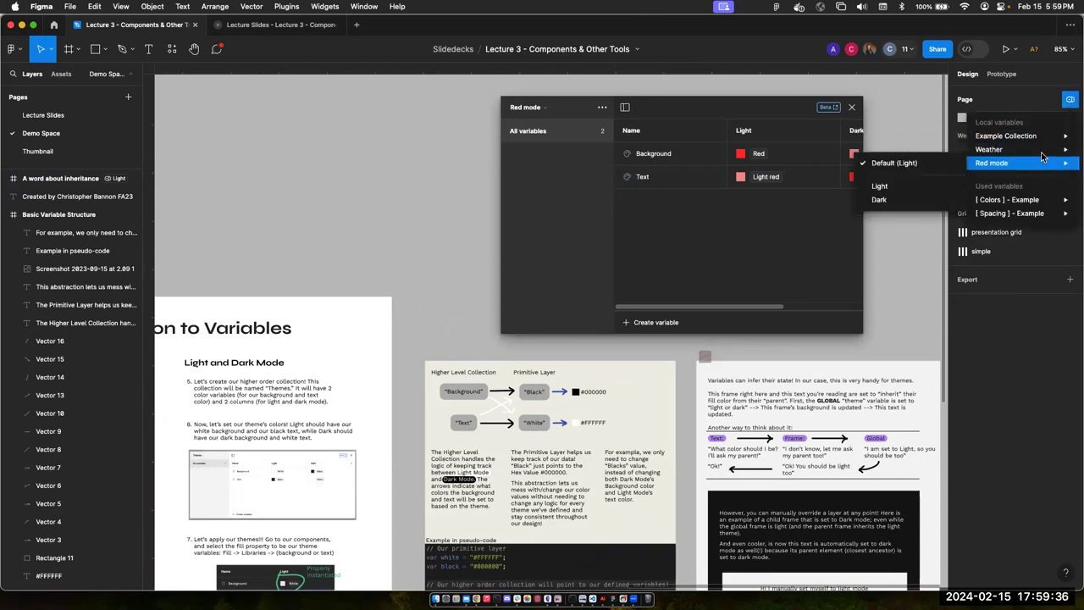
pyautogui.moveTo(1047, 149)
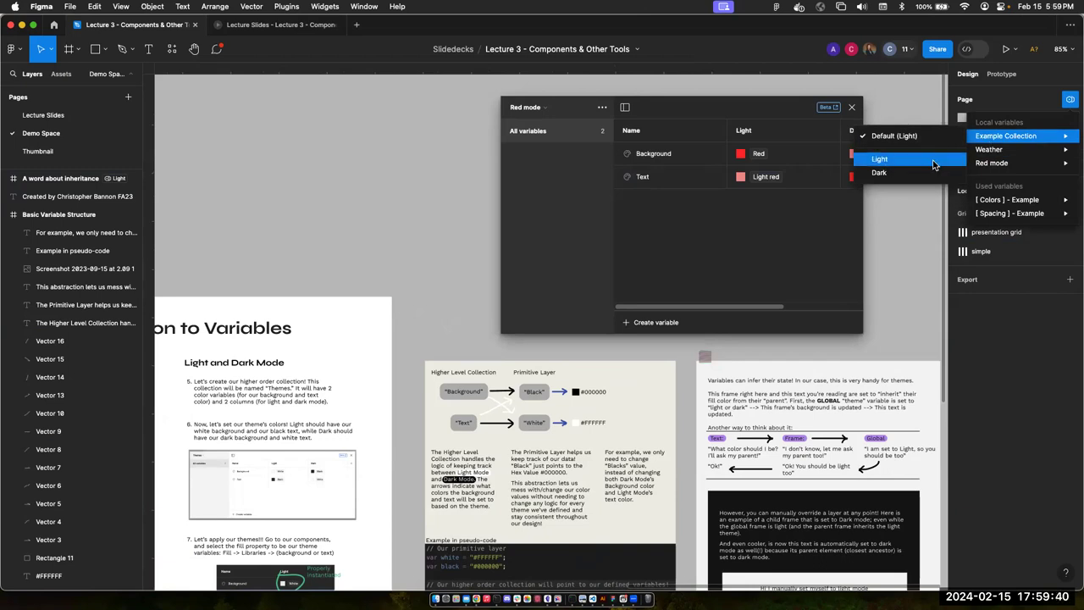
pyautogui.click(932, 173)
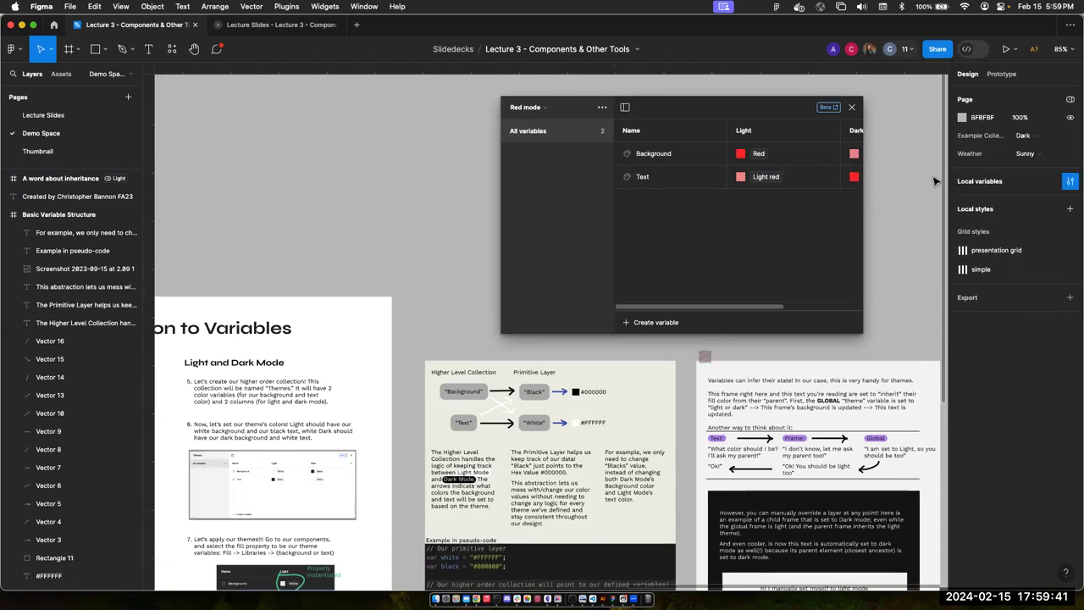
# - Switch the page's Example Collection mode to Light, back to Dark, and finally to Default (Light)
pyautogui.click(1024, 136)
pyautogui.click(1023, 118)
pyautogui.click(1040, 136)
pyautogui.click(1037, 150)
pyautogui.click(1052, 136)
pyautogui.click(1047, 102)
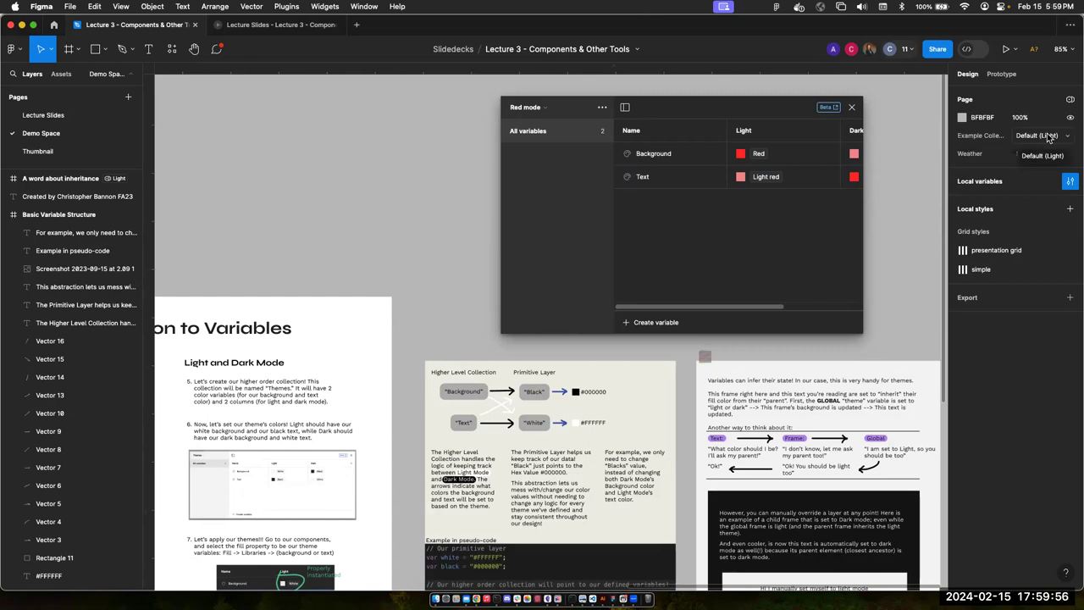
# - Widen the Red mode variables window to fit its Light and Dark columns and reposition it above the slides
pyautogui.hscroll(-3, 660, 355)
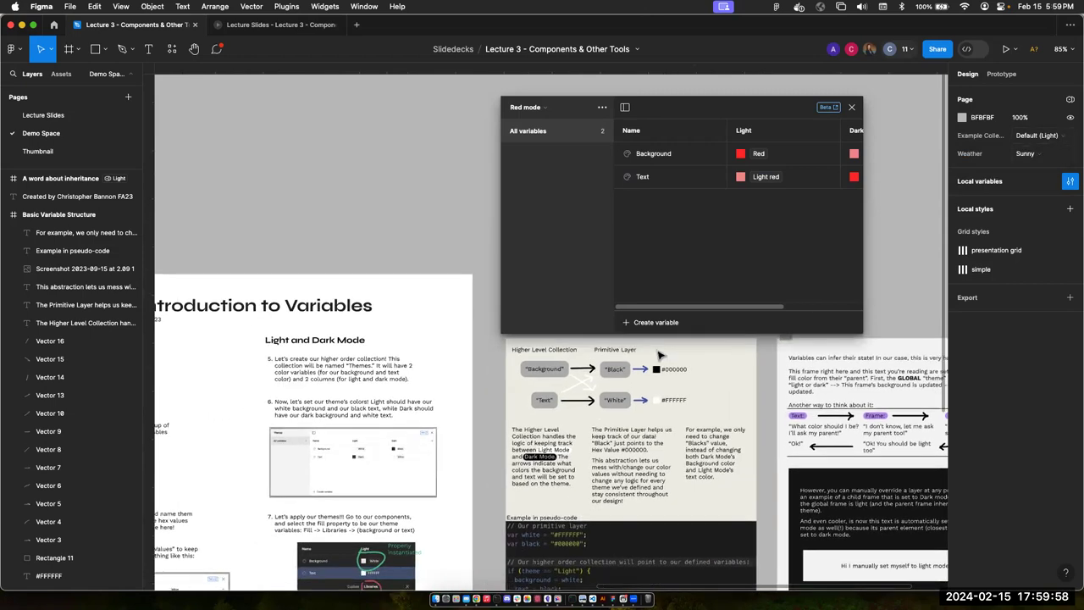
pyautogui.hscroll(-5, 660, 355)
pyautogui.hscroll(-1, 660, 355)
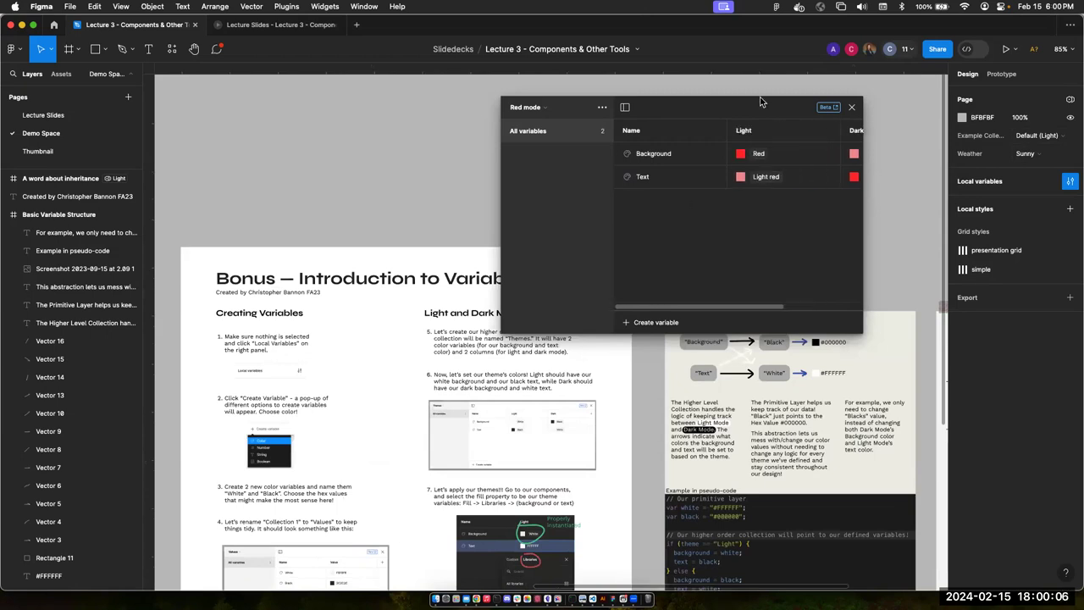
pyautogui.moveTo(863, 113); pyautogui.dragTo(941, 114)
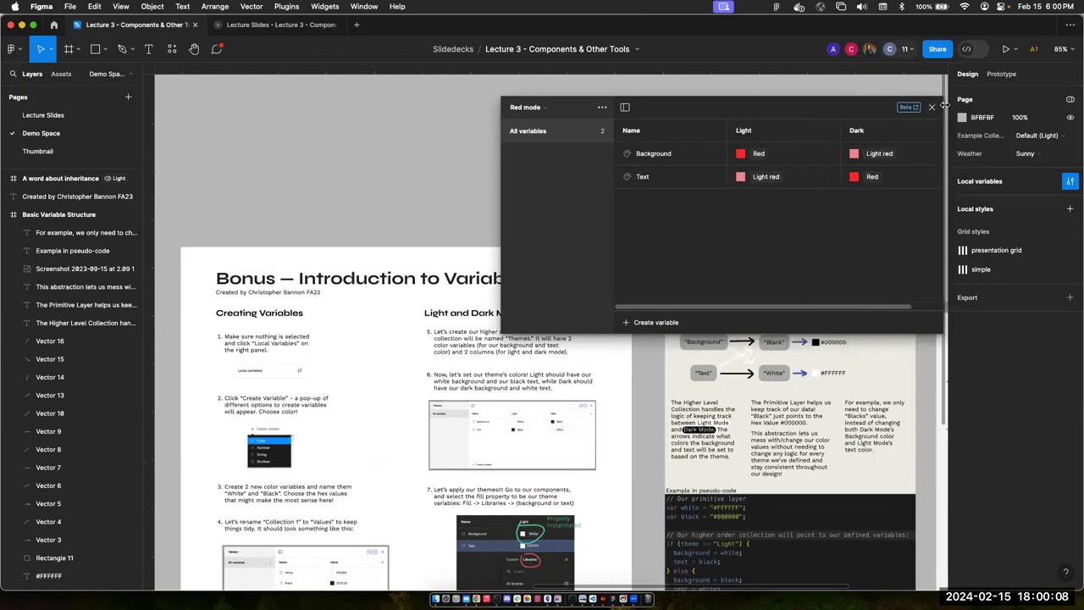
pyautogui.moveTo(803, 111); pyautogui.dragTo(774, 110)
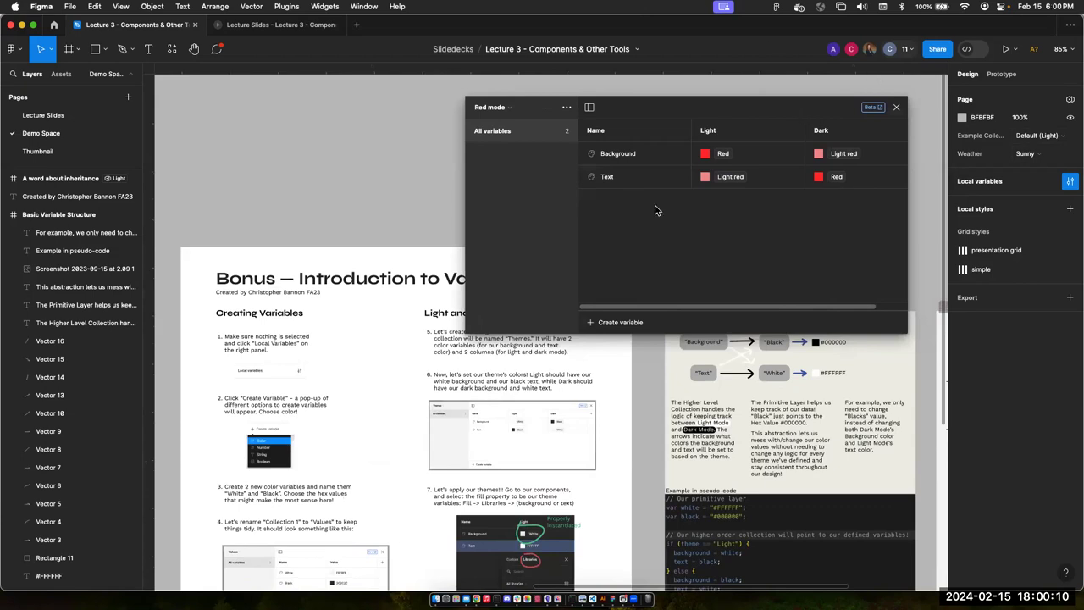
pyautogui.moveTo(710, 115); pyautogui.dragTo(725, 101)
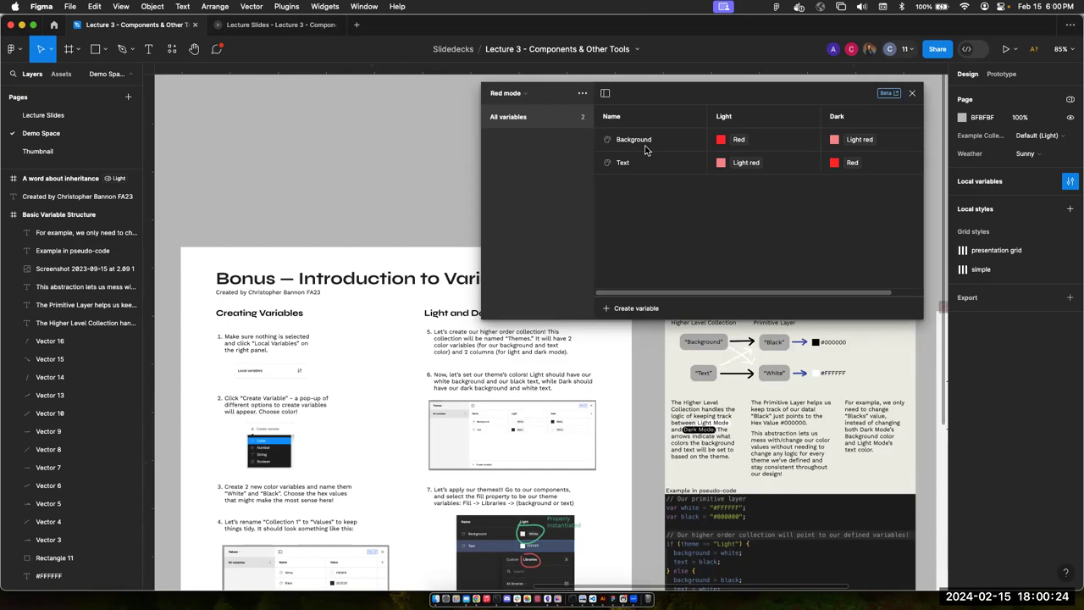
pyautogui.moveTo(657, 97); pyautogui.dragTo(662, 96)
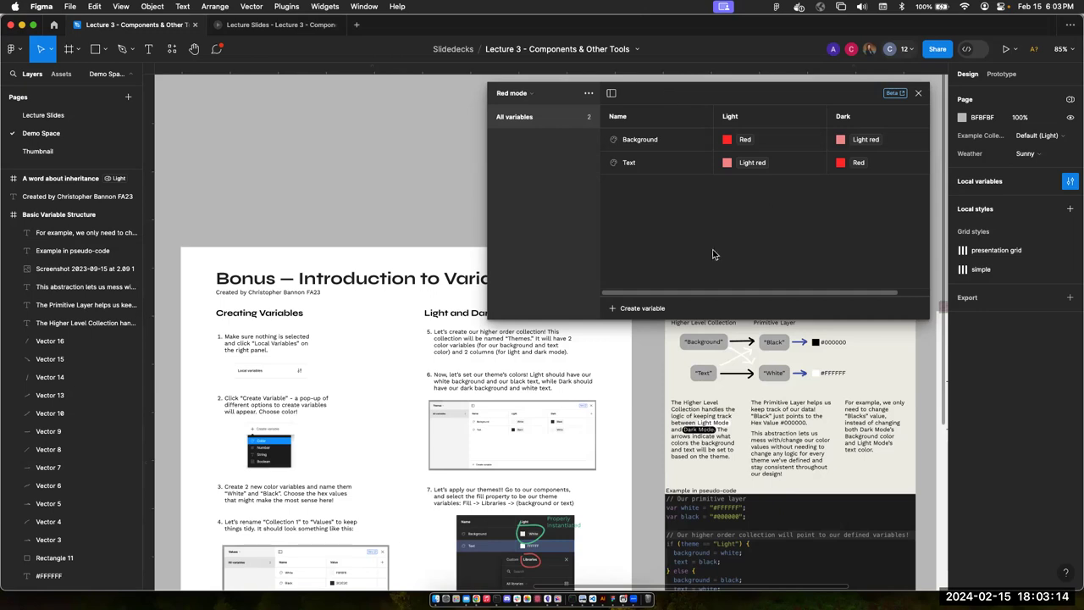
# - Open the Lecture Follow-Along project of the Figma Decal Sp24 team from the file browser
pyautogui.click(55, 25)
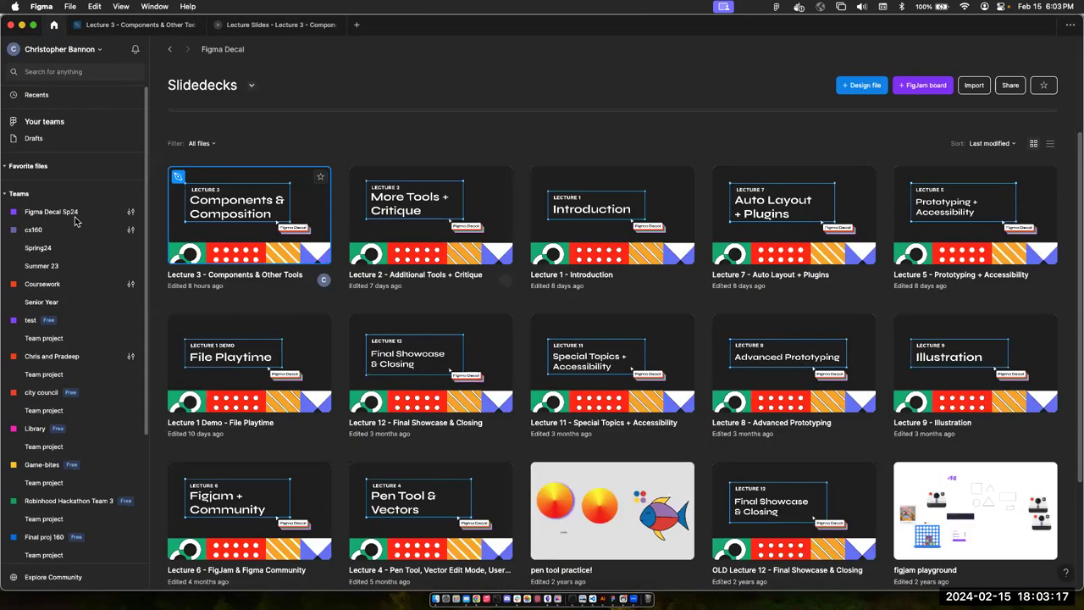
pyautogui.click(50, 211)
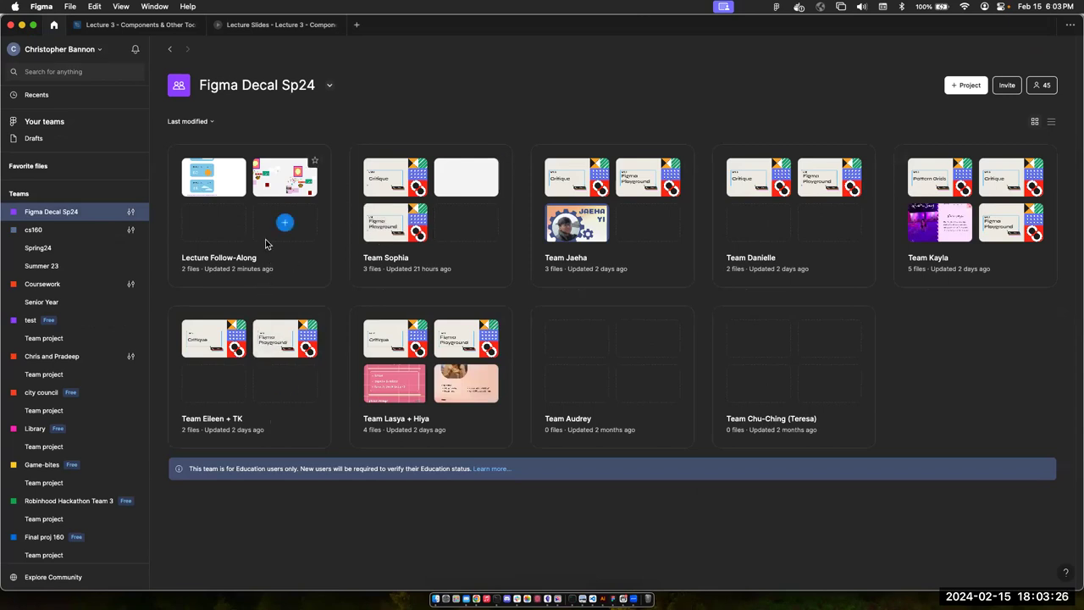
pyautogui.click(263, 268)
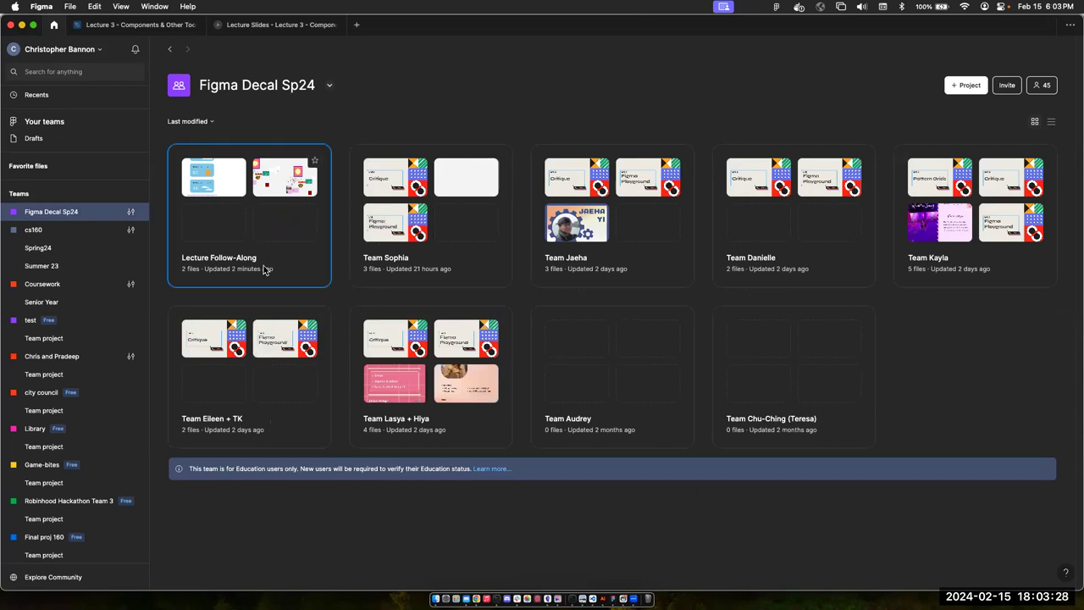
pyautogui.click(264, 268)
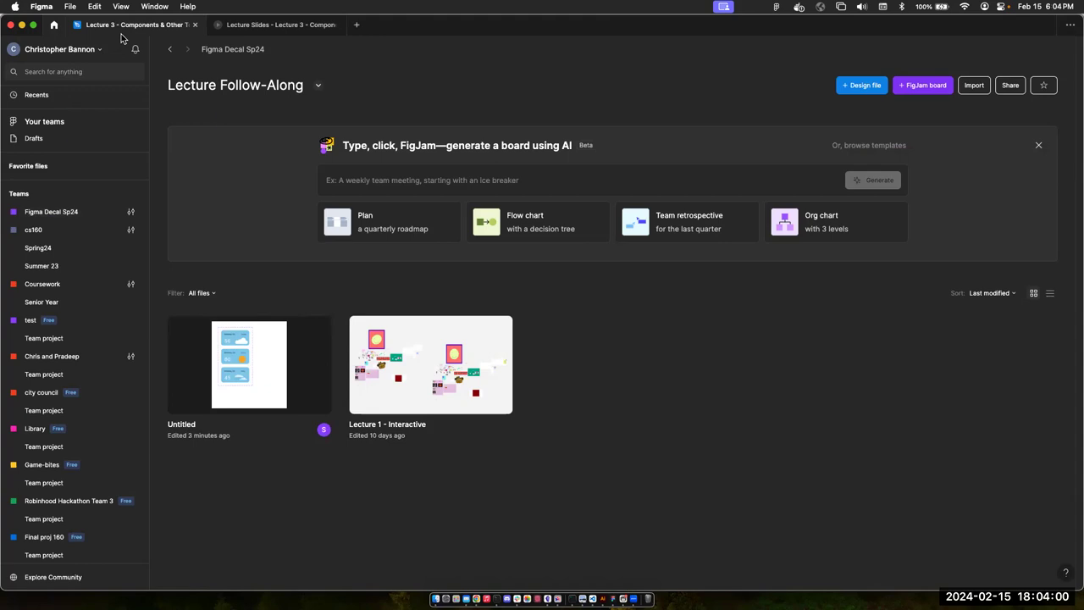
pyautogui.moveTo(121, 38)
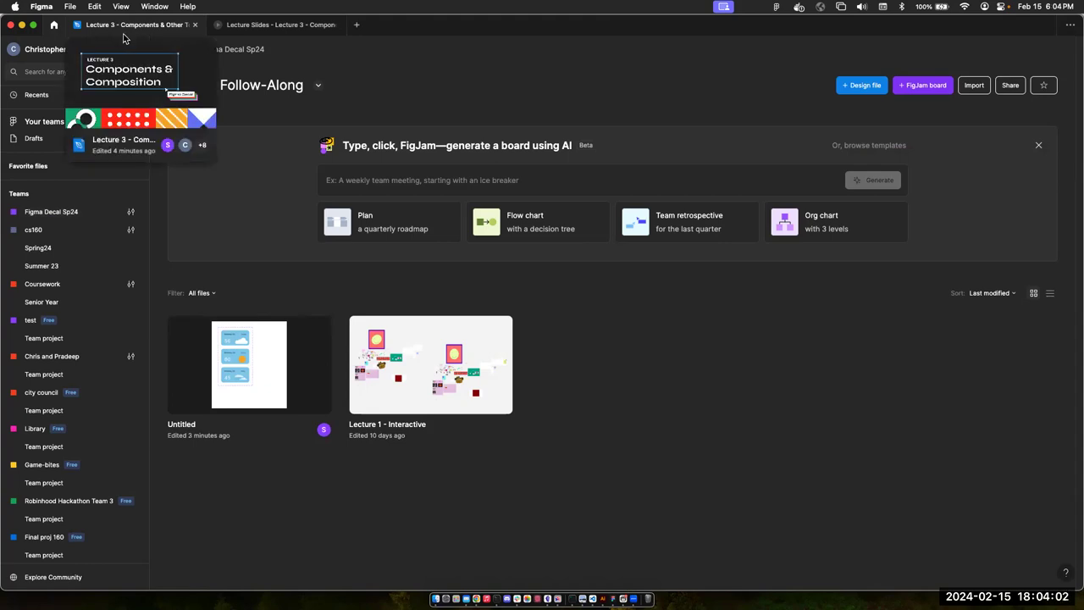
# - Start the Professional plan upgrade for the test team and mark it as an Education team
pyautogui.click(53, 323)
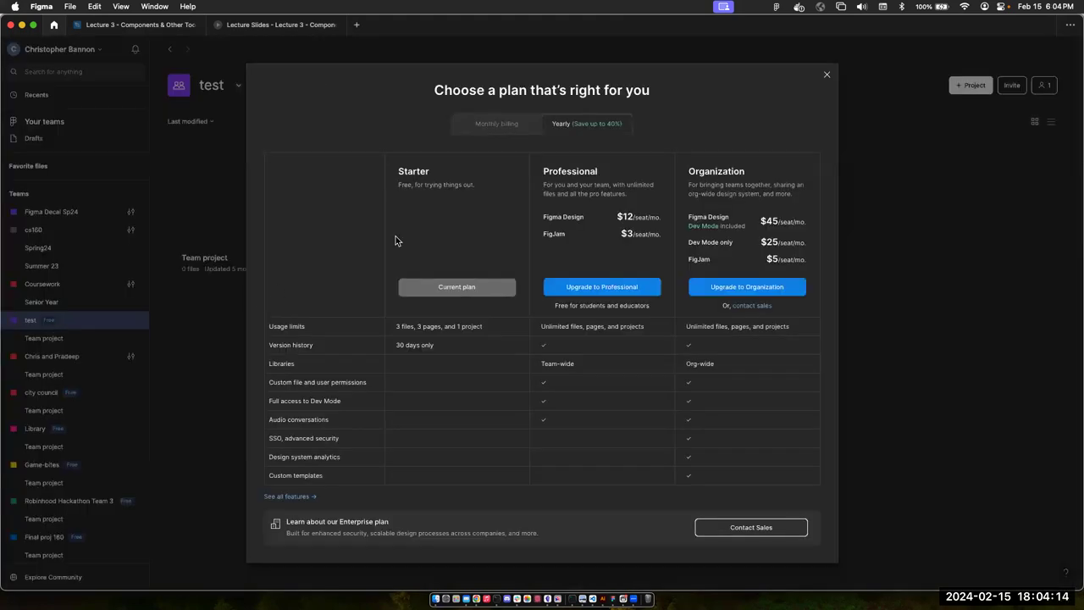
pyautogui.click(630, 290)
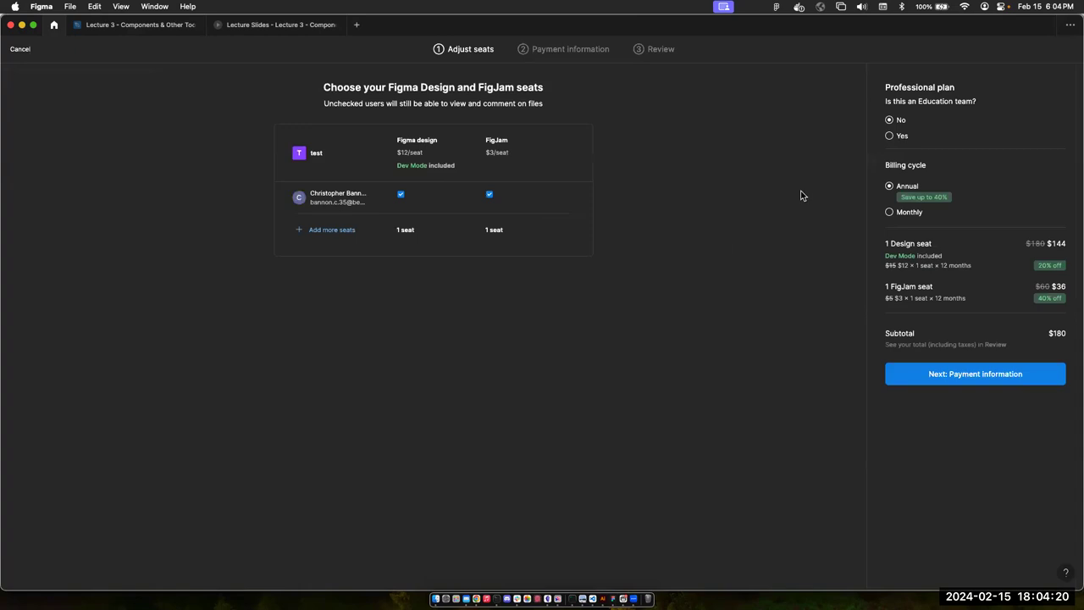
pyautogui.click(890, 136)
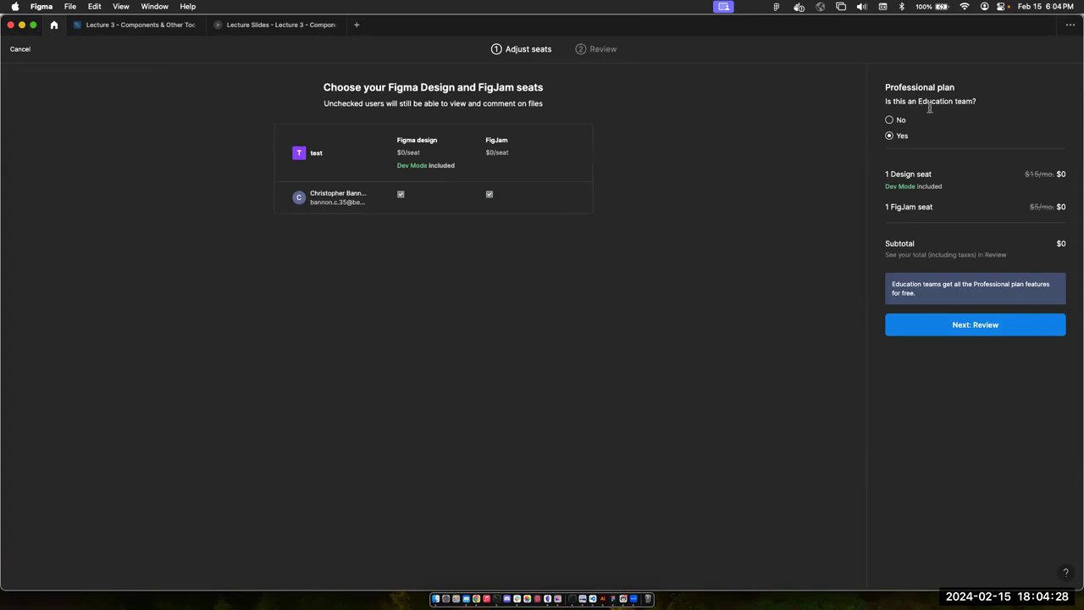
pyautogui.moveTo(1026, 190); pyautogui.dragTo(1056, 255)
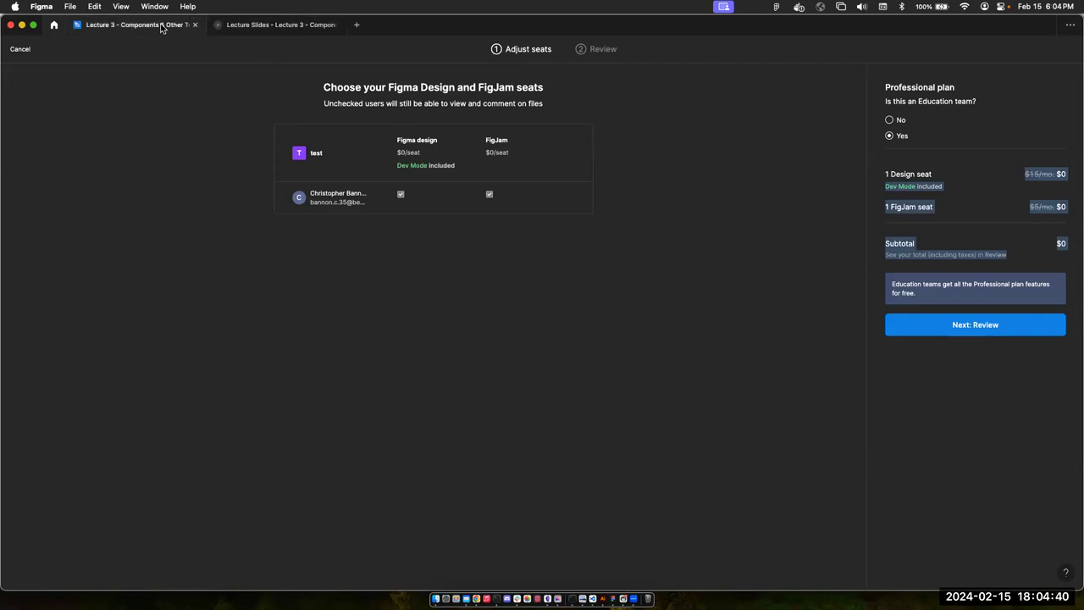
# - Return to the Lecture 3 - Components & Other Tools file and reposition the Red mode variables window
pyautogui.moveTo(160, 27)
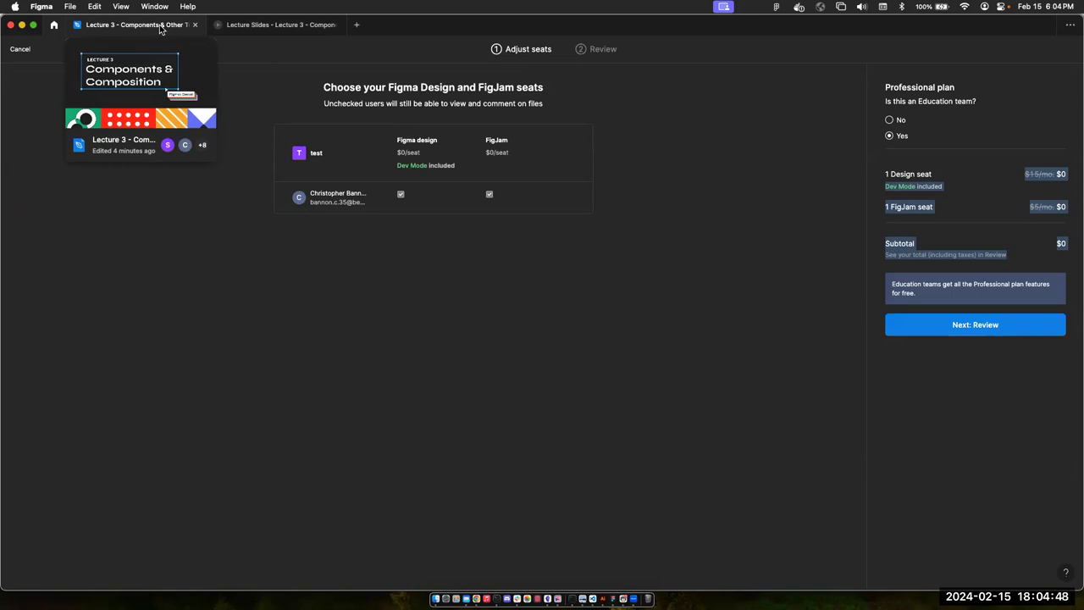
pyautogui.click(161, 28)
pyautogui.moveTo(660, 89)
pyautogui.mouseDown()
pyautogui.moveTo(617, 83)
pyautogui.moveTo(654, 86)
pyautogui.mouseUp()
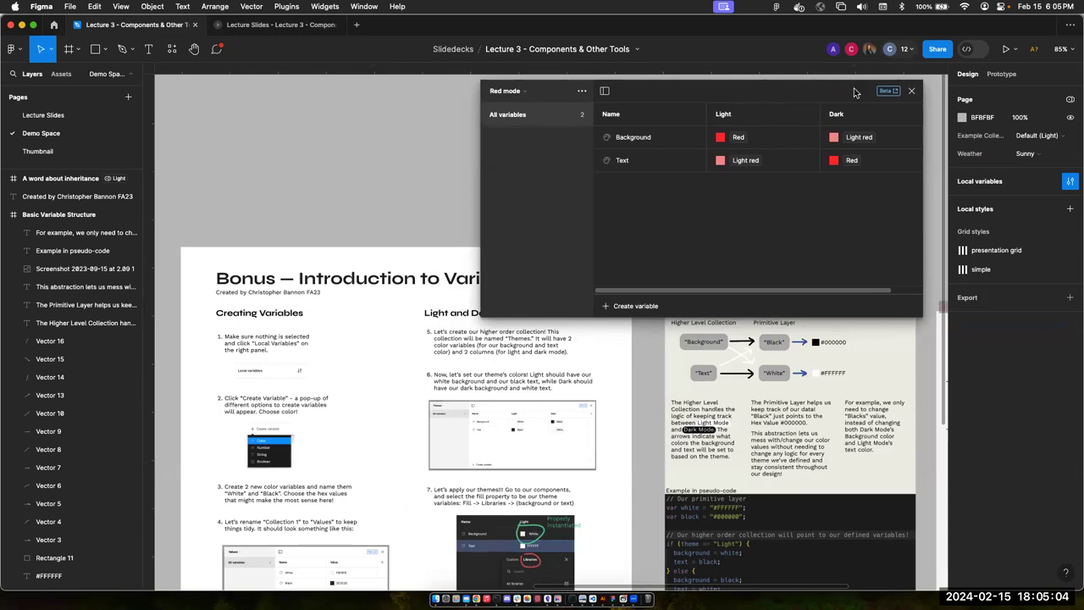
pyautogui.moveTo(682, 99); pyautogui.dragTo(618, 103)
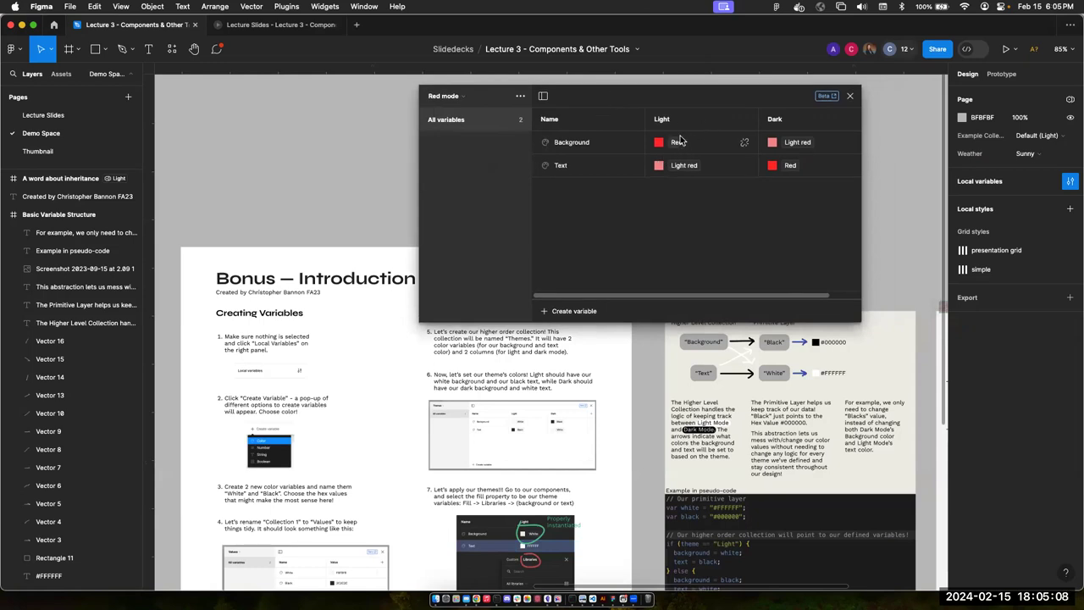
# - Compare the Background and Text variables' Light and Dark values in the Red mode collection
pyautogui.click(570, 143)
pyautogui.click(564, 165)
pyautogui.click(569, 144)
pyautogui.click(576, 169)
pyautogui.click(577, 144)
pyautogui.click(579, 171)
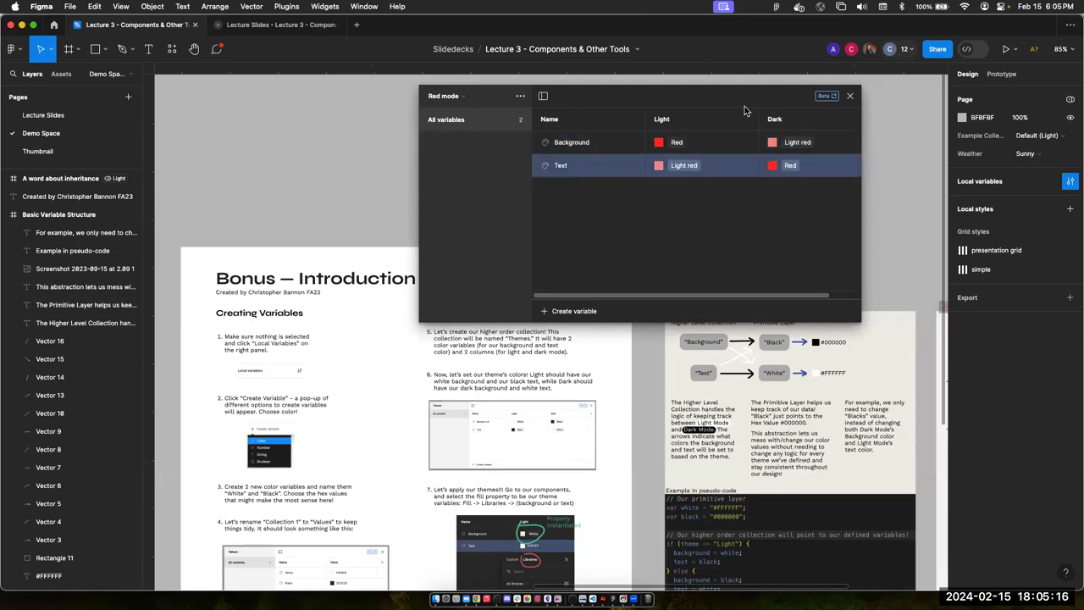
# - Examine instruction 7 on the slide about applying theme variables to component fills
pyautogui.scroll(-2, 614, 368)
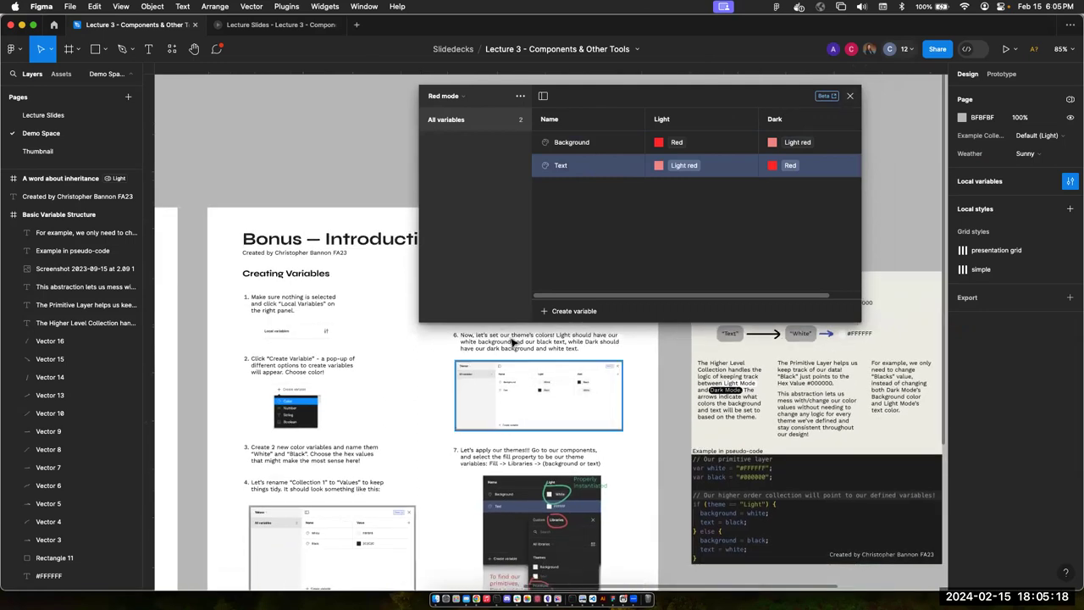
pyautogui.scroll(-2, 555, 373)
pyautogui.keyDown('ctrl'); pyautogui.scroll(2, 553, 371); pyautogui.keyUp('ctrl')
pyautogui.keyDown('ctrl'); pyautogui.scroll(5, 553, 370); pyautogui.keyUp('ctrl')
pyautogui.scroll(-1, 552, 371)
pyautogui.scroll(2, 552, 370)
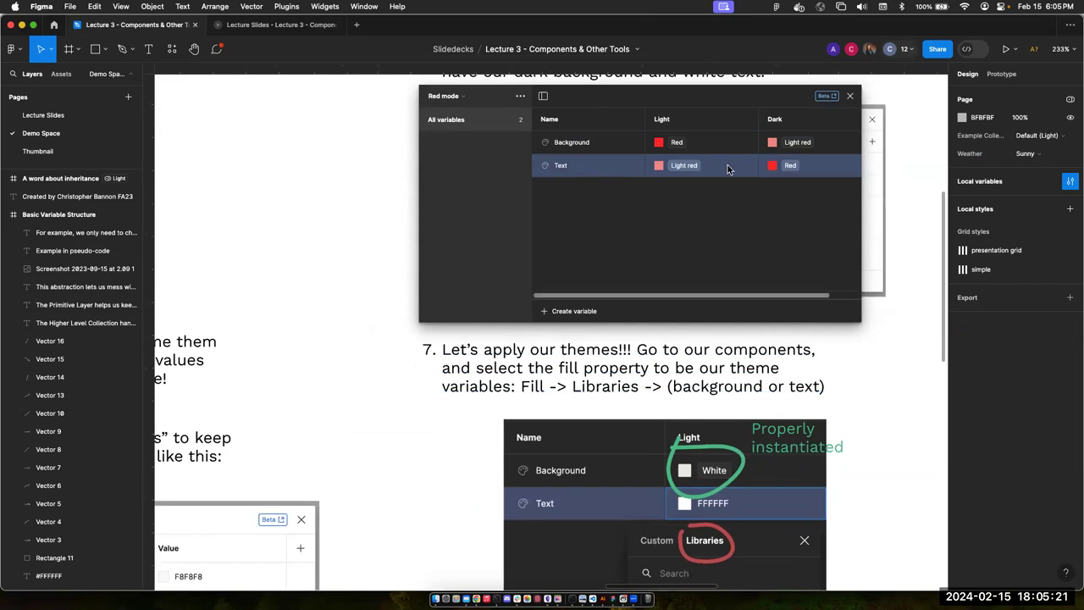
# - Close the variables window and apply the Red mode Background variable to the Rainy variant's fill in the Weather Card now component
pyautogui.click(850, 95)
pyautogui.keyDown('ctrl'); pyautogui.scroll(-3, 852, 102); pyautogui.keyUp('ctrl')
pyautogui.scroll(-5, 851, 101)
pyautogui.hscroll(-6, 851, 102)
pyautogui.keyDown('ctrl'); pyautogui.scroll(-3, 851, 101); pyautogui.keyUp('ctrl')
pyautogui.click(432, 199)
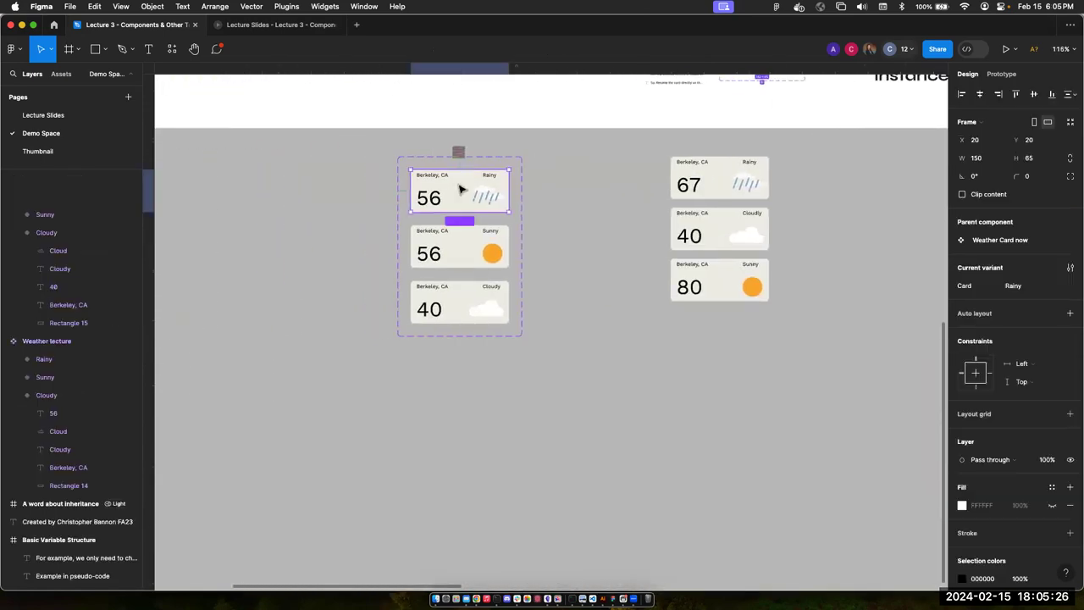
pyautogui.keyDown('ctrl'); pyautogui.scroll(5, 460, 189); pyautogui.keyUp('ctrl')
pyautogui.scroll(-2, 975, 326)
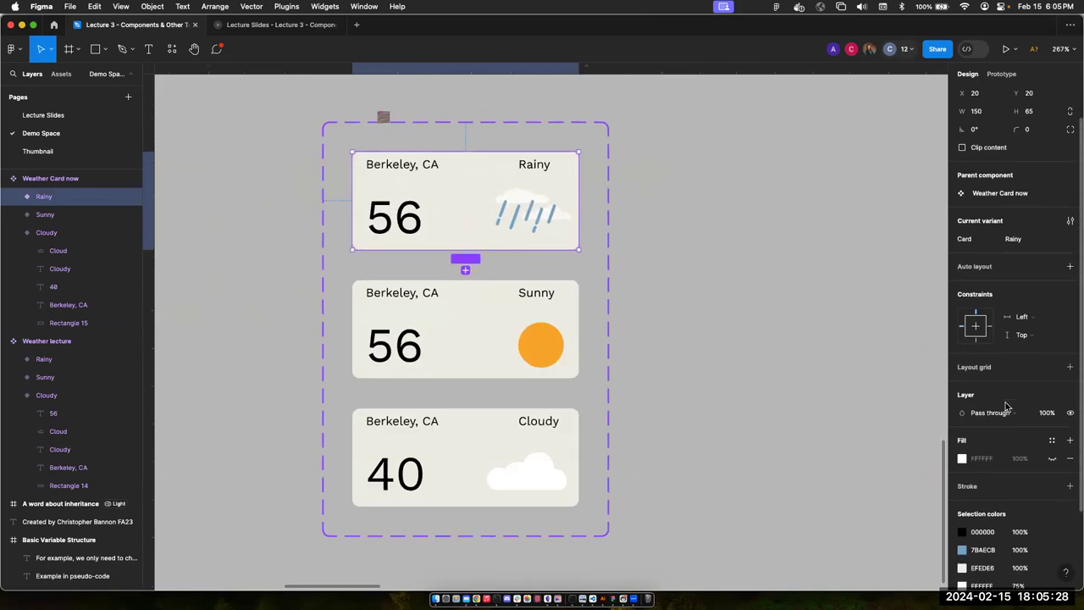
pyautogui.click(962, 455)
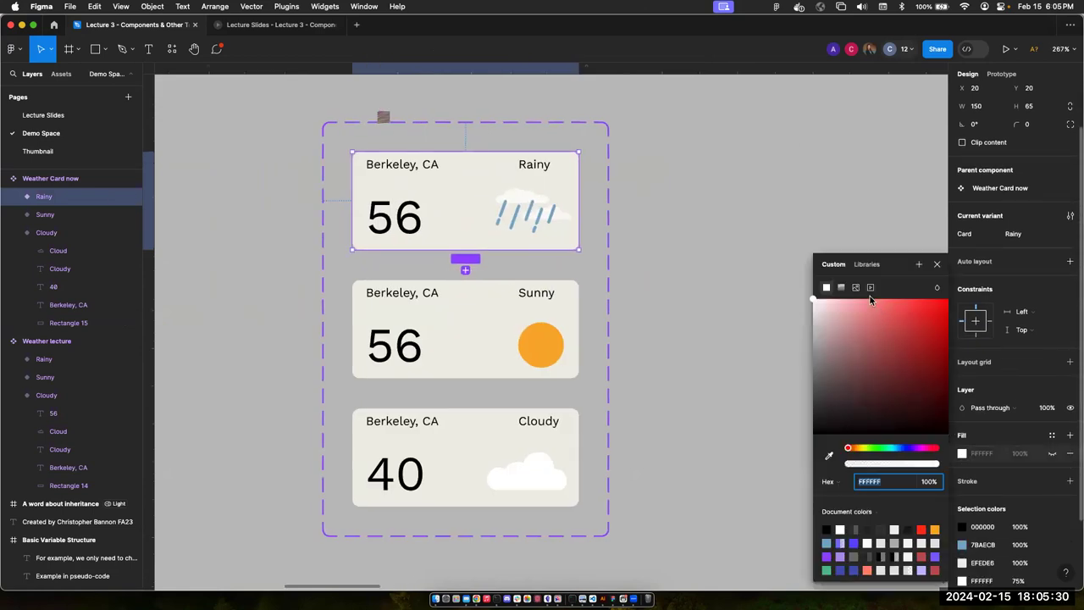
pyautogui.click(867, 263)
pyautogui.scroll(-5, 852, 460)
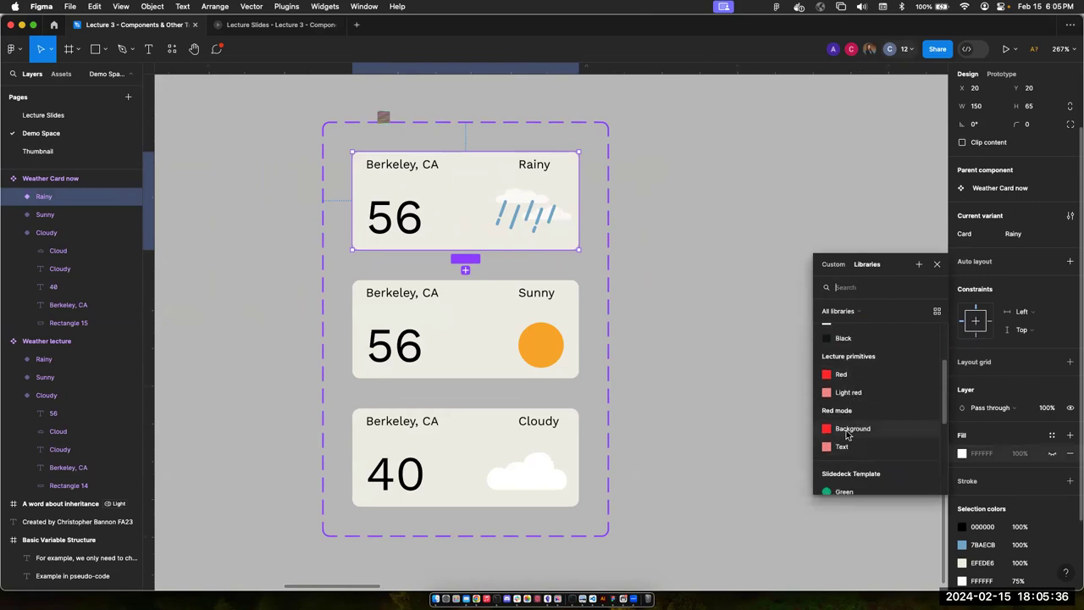
pyautogui.click(847, 430)
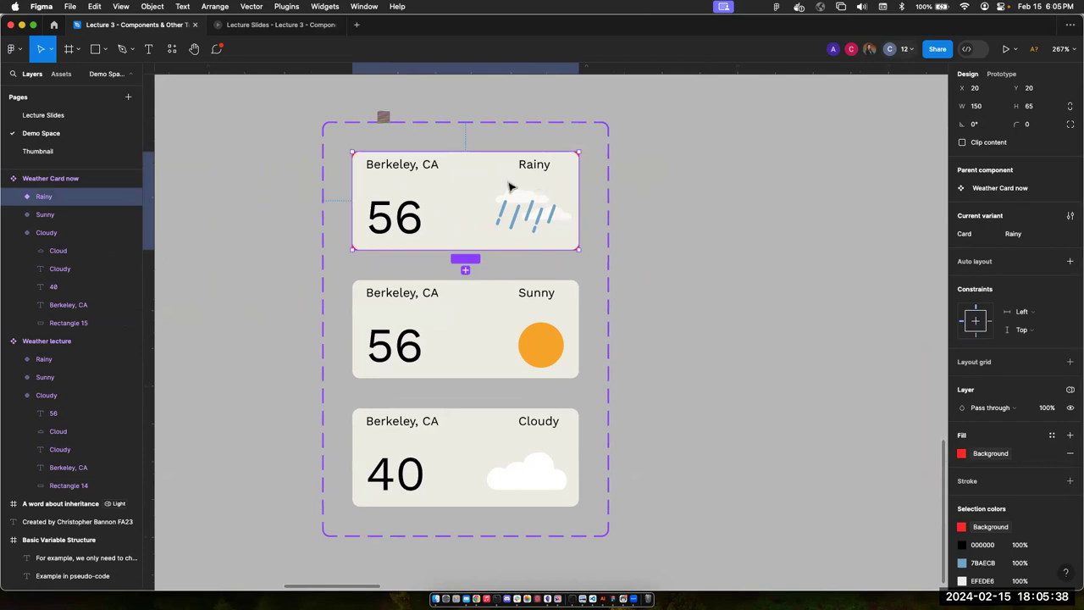
pyautogui.click(712, 224)
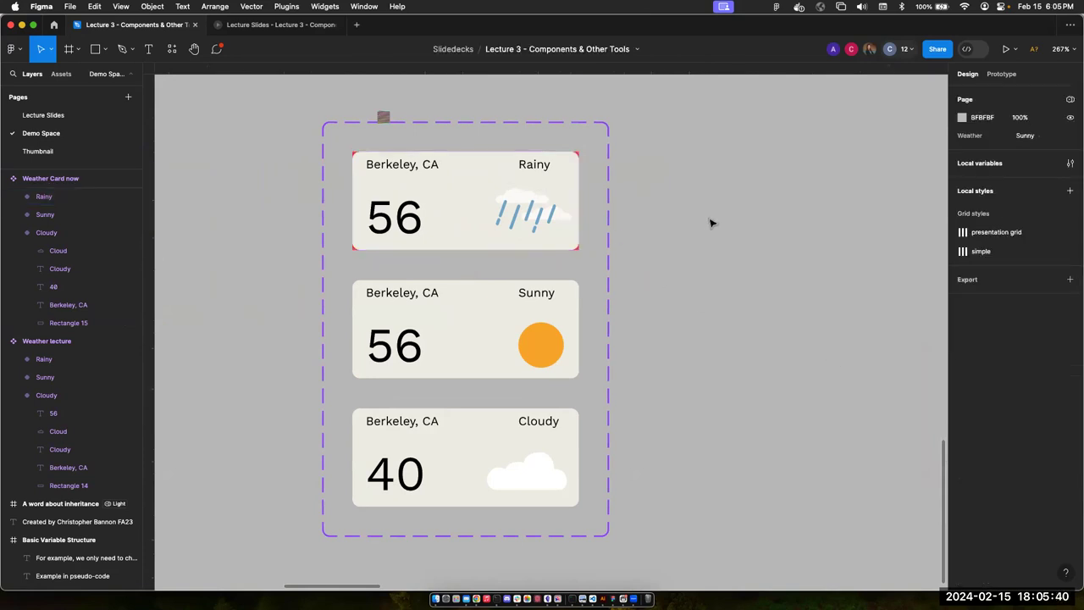
pyautogui.click(1070, 100)
pyautogui.moveTo(1032, 150)
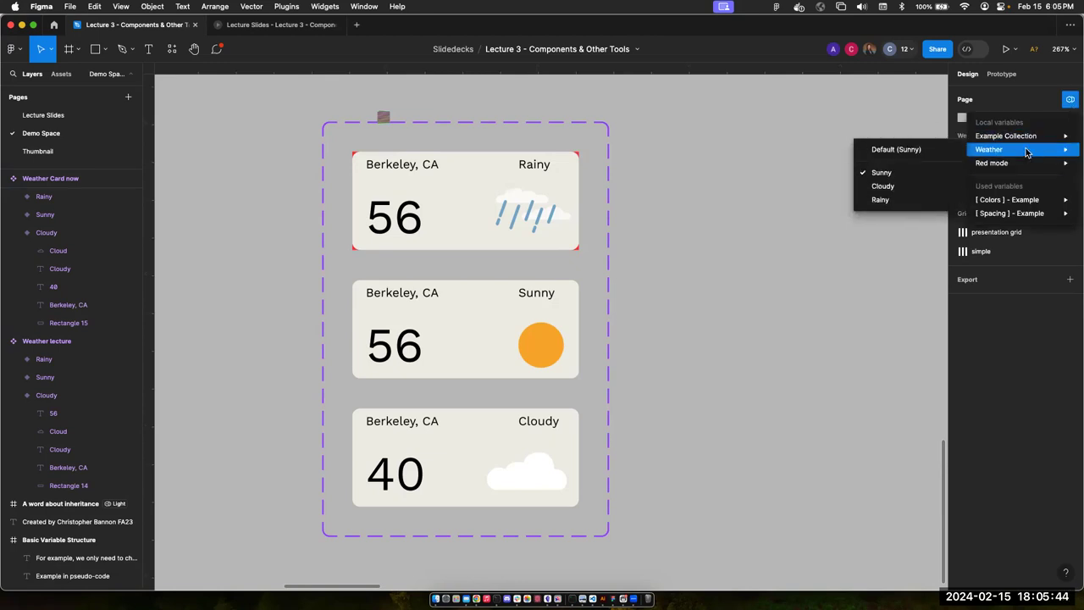
pyautogui.click(922, 168)
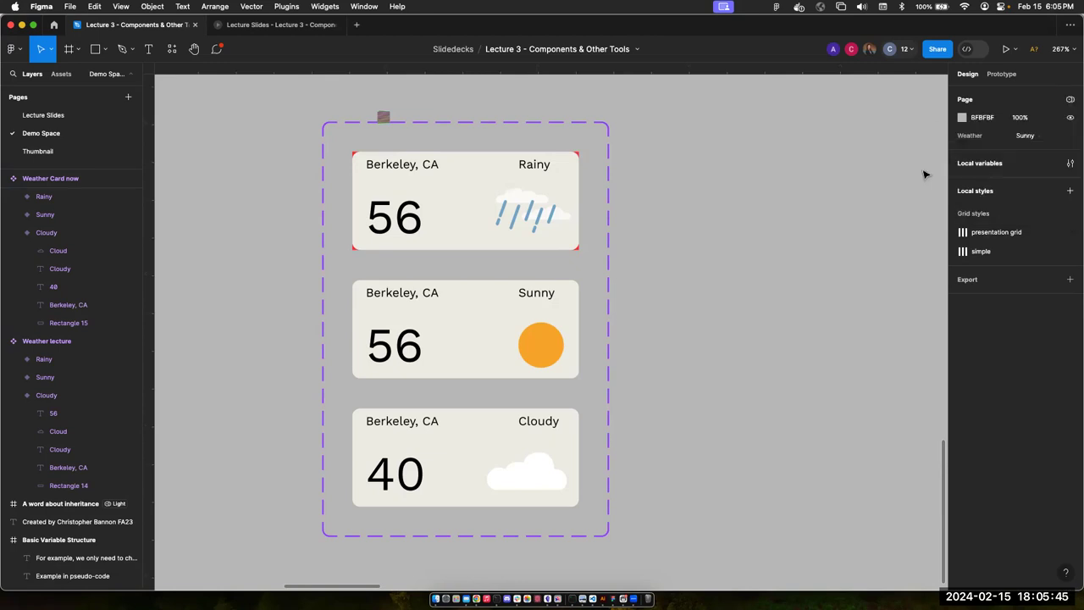
# - Delete Rectangle 15 from the Rainy variant of the Weather Card now component
pyautogui.click(491, 176)
pyautogui.click(14, 197)
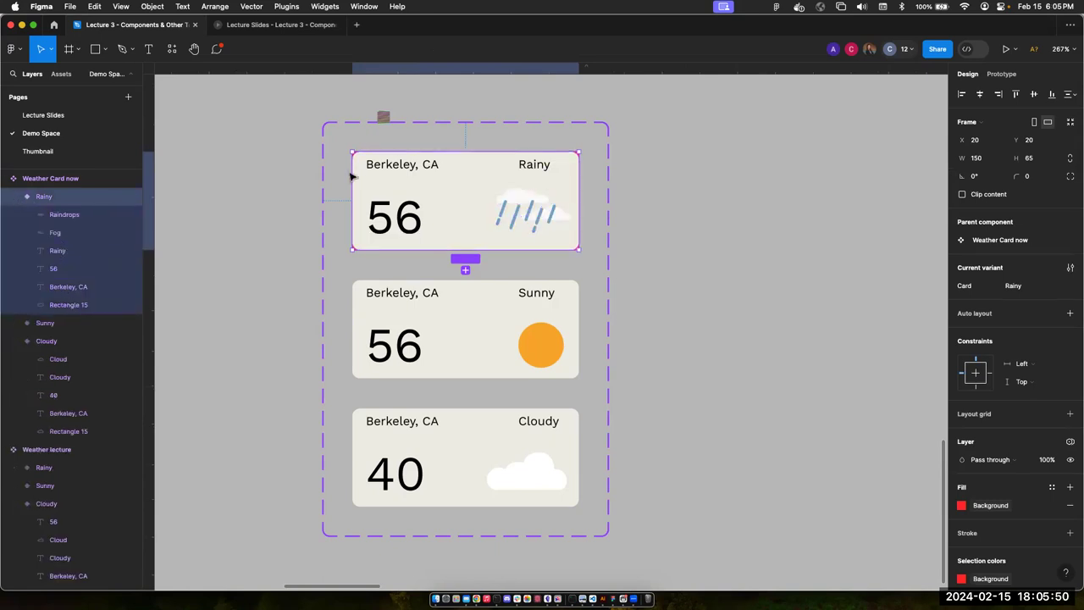
pyautogui.click(84, 305)
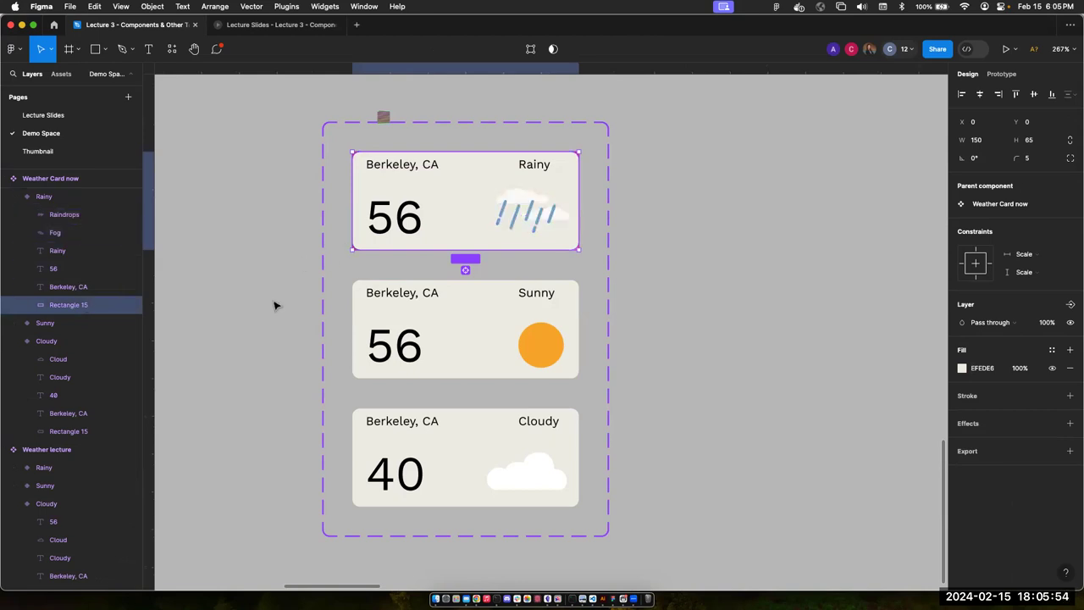
pyautogui.press('Delete')
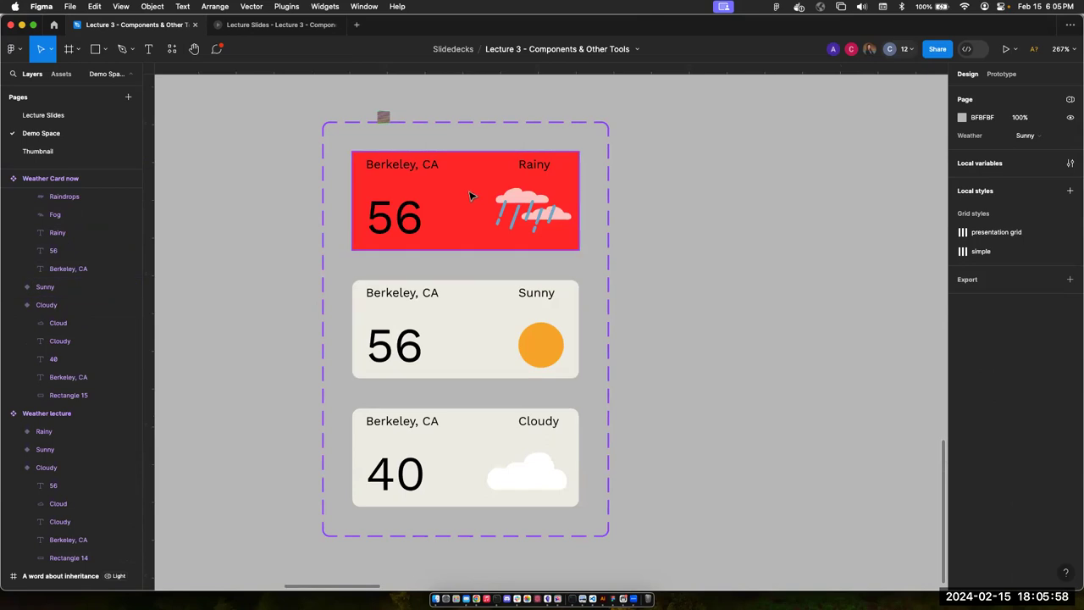
# - Review the library variable assigned to the Rainy variant's frame fill
pyautogui.scroll(-3, 453, 235)
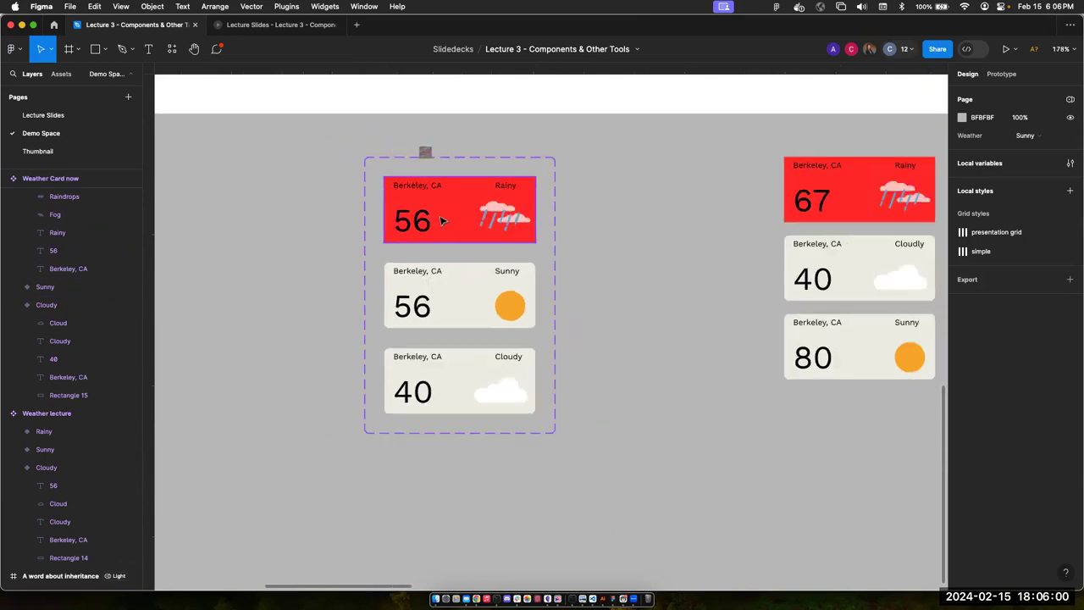
pyautogui.click(462, 204)
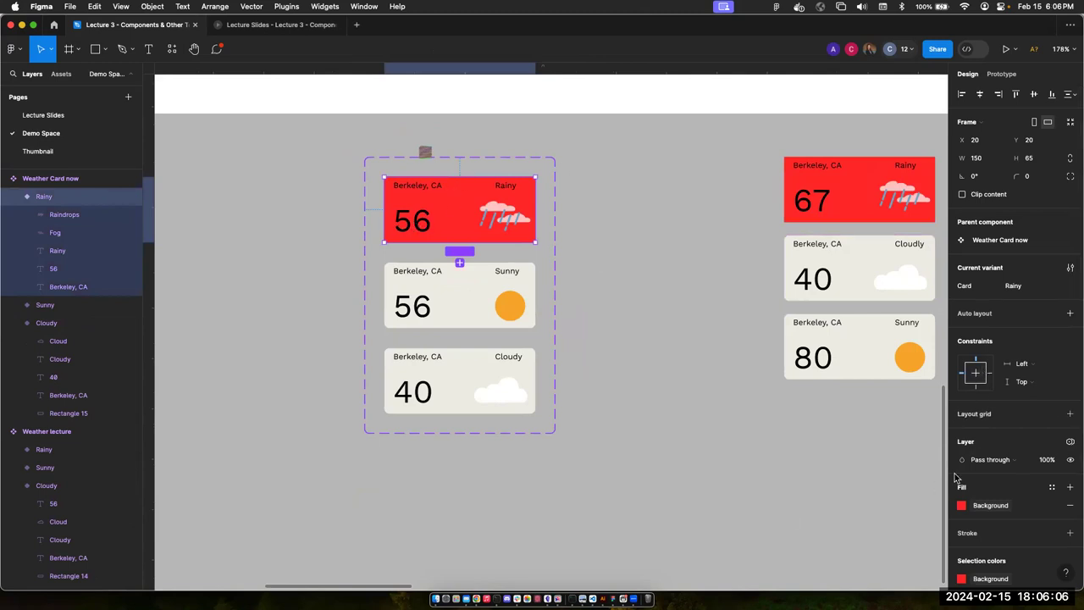
pyautogui.scroll(-2, 966, 509)
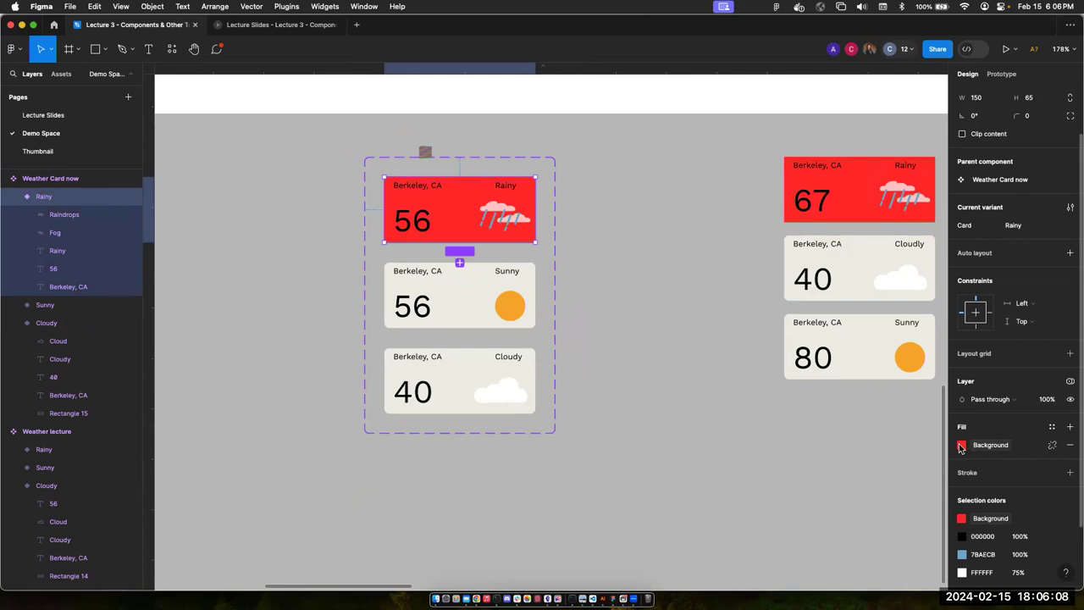
pyautogui.click(961, 447)
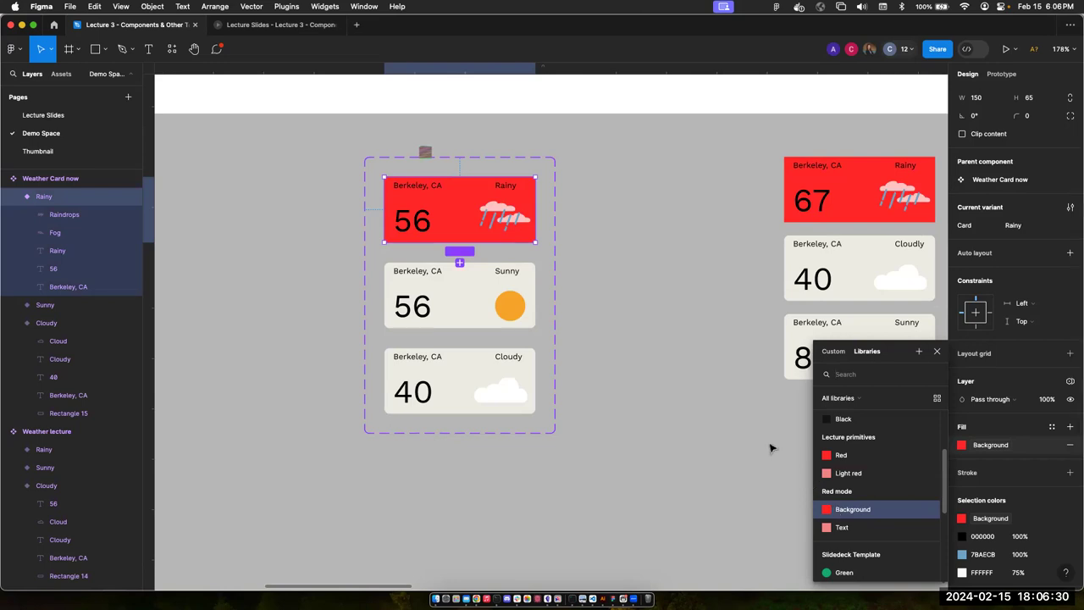
pyautogui.click(581, 281)
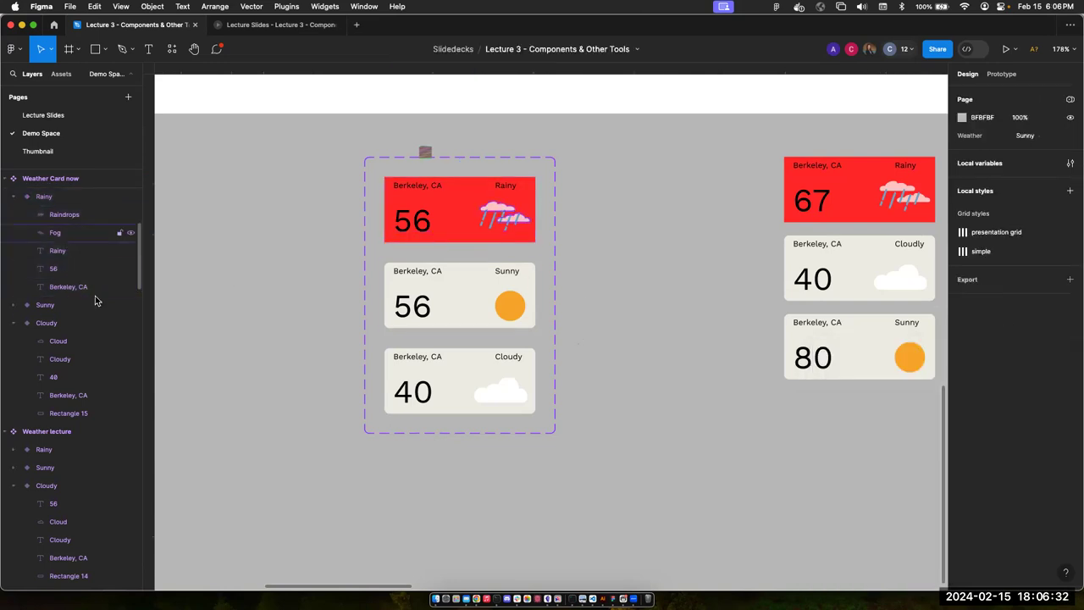
# - Try deleting Rectangle 15 from the Sunny variant, and undo the deletion
pyautogui.click(448, 289)
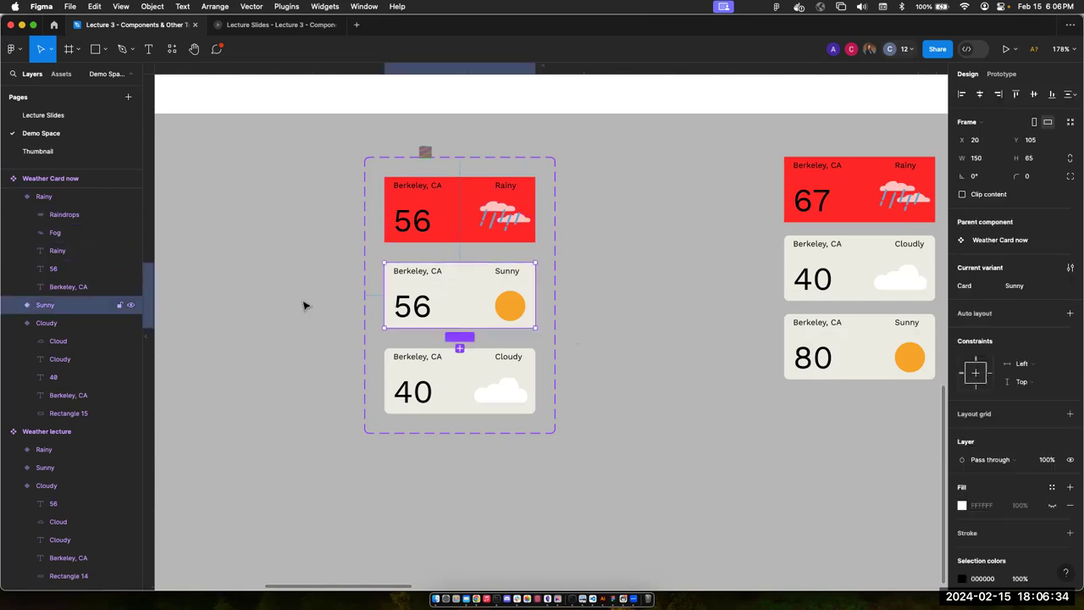
pyautogui.click(13, 305)
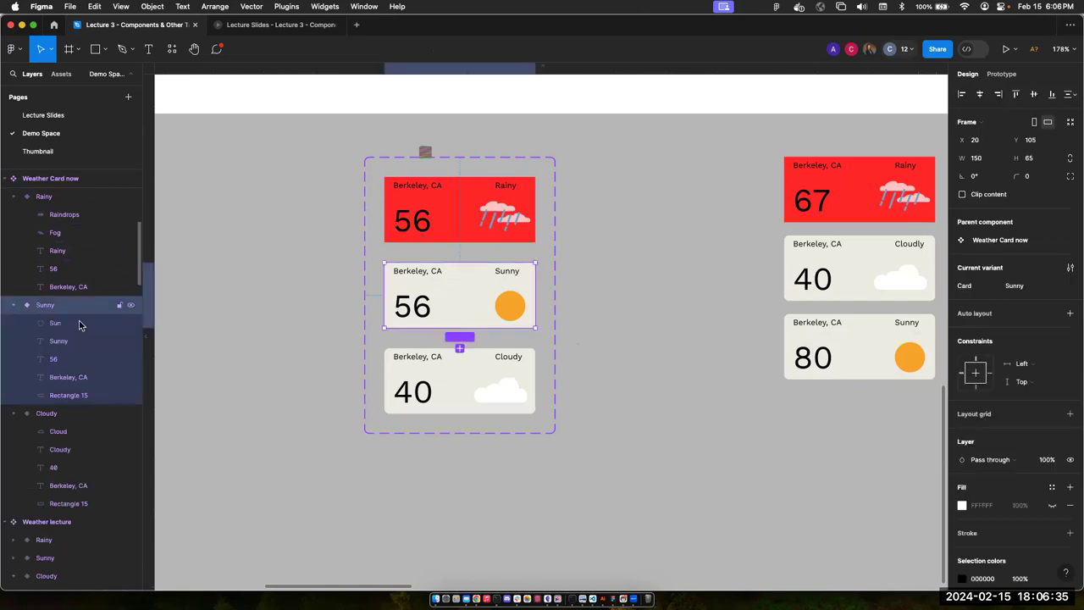
pyautogui.click(86, 396)
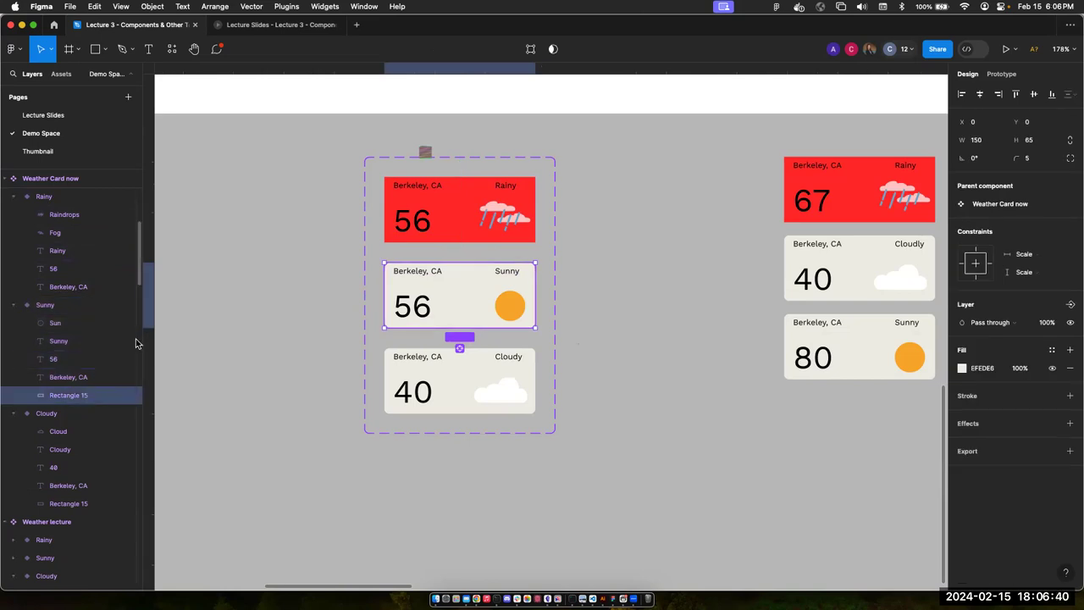
pyautogui.press('Delete')
pyautogui.press('super+z')
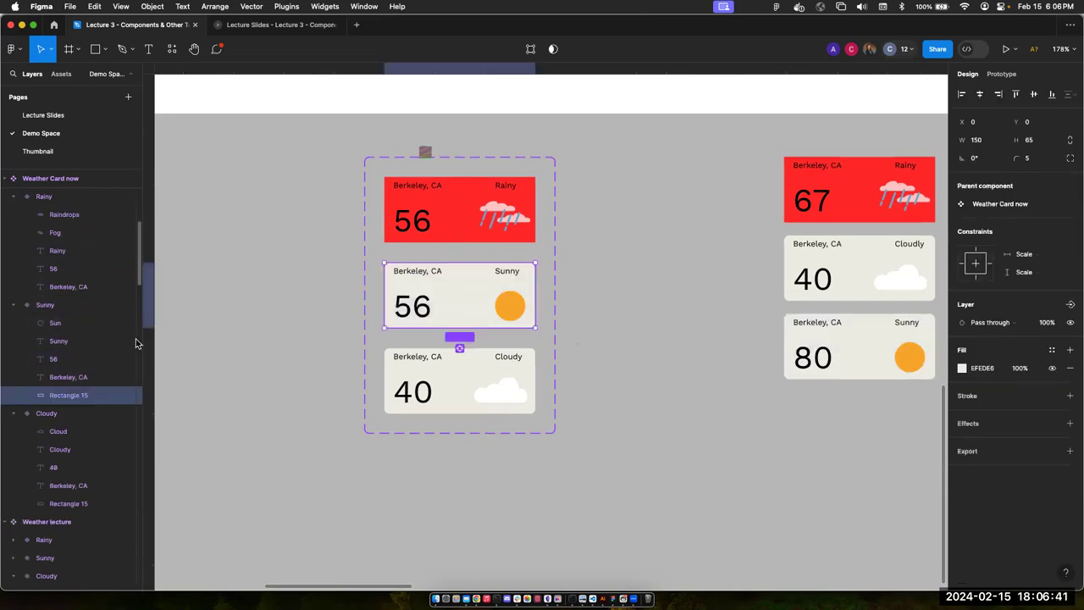
# - Apply the Red mode Background variable to the fill of Rectangle 15 in the Sunny variant
pyautogui.click(46, 310)
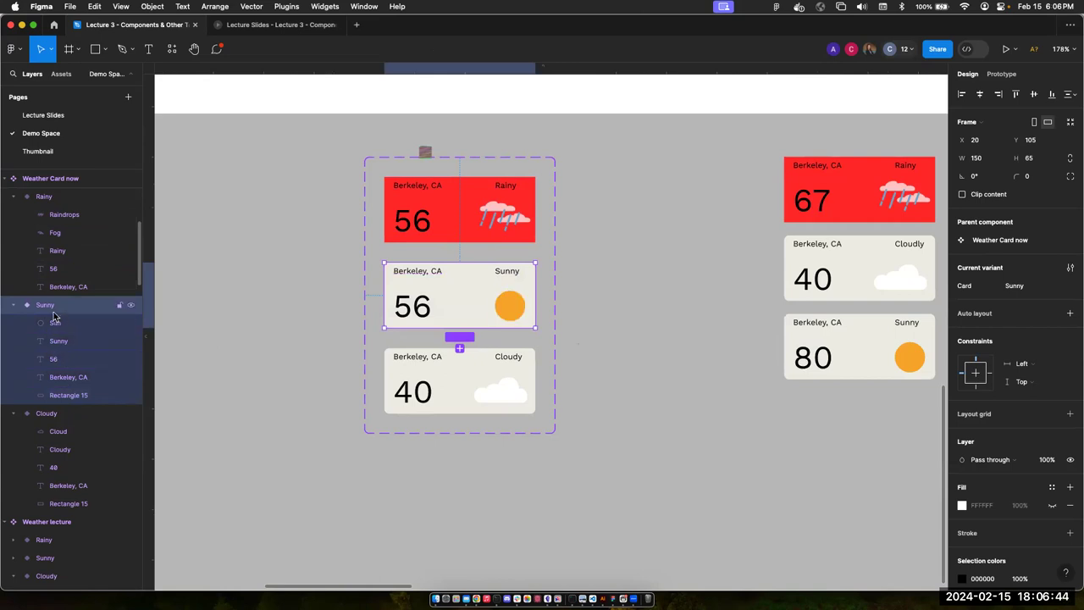
pyautogui.scroll(3, 54, 317)
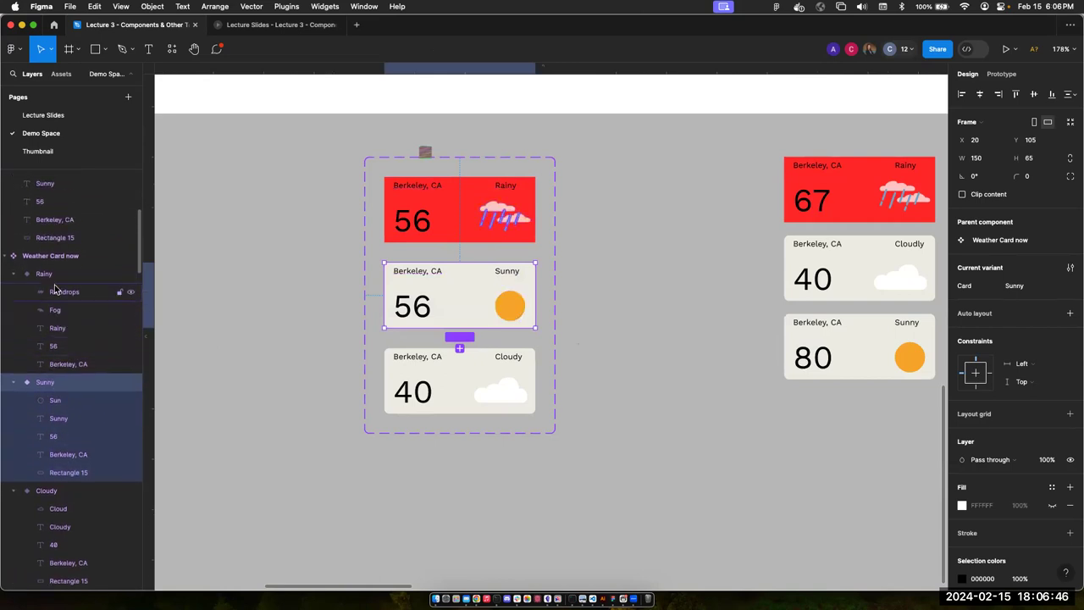
pyautogui.click(56, 275)
pyautogui.click(66, 363)
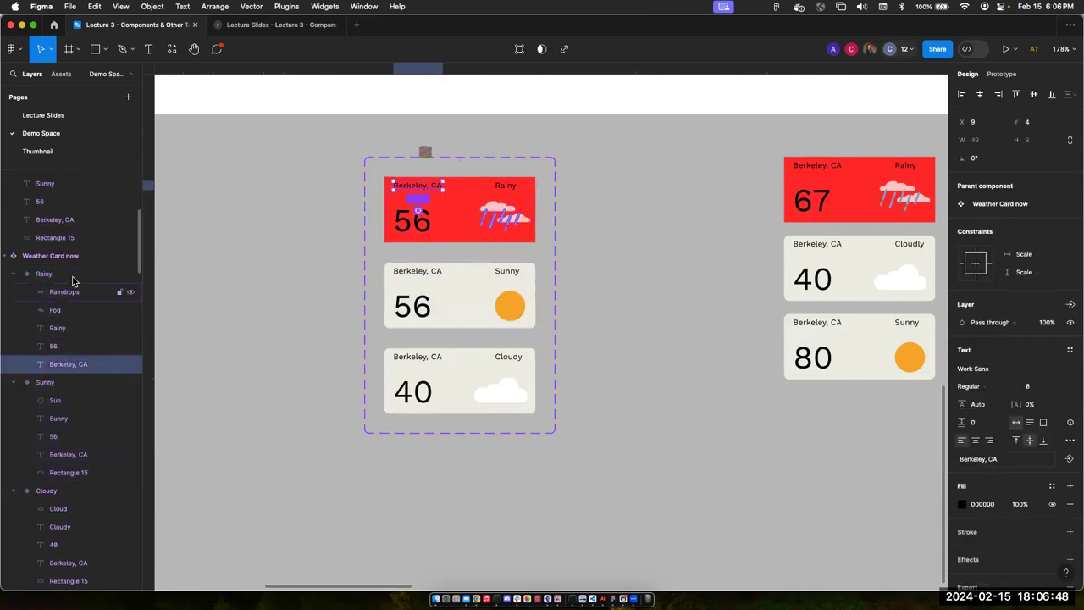
pyautogui.click(72, 275)
pyautogui.click(63, 383)
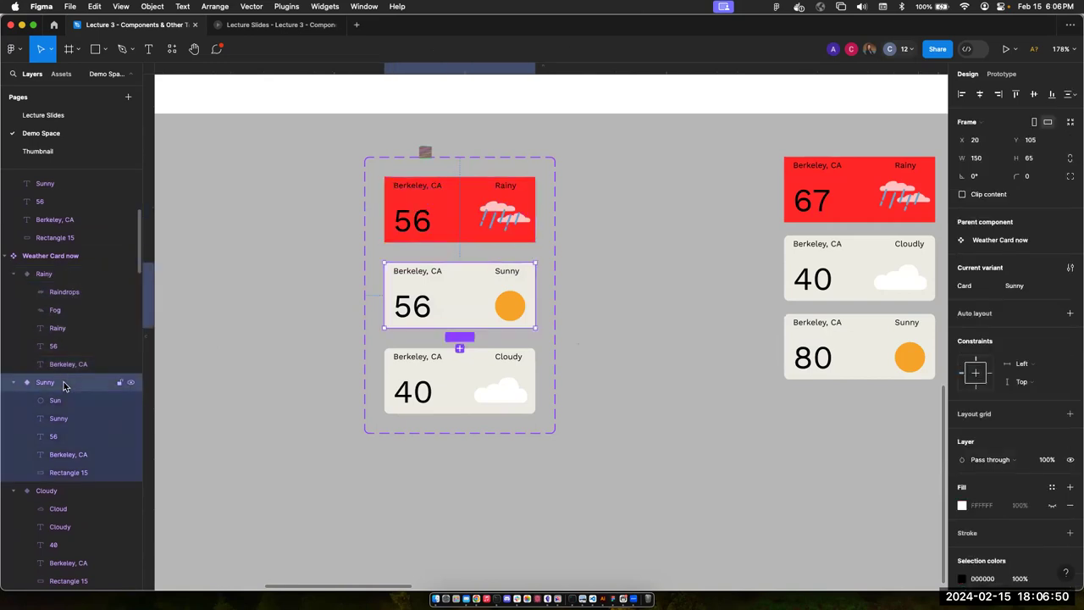
pyautogui.click(77, 472)
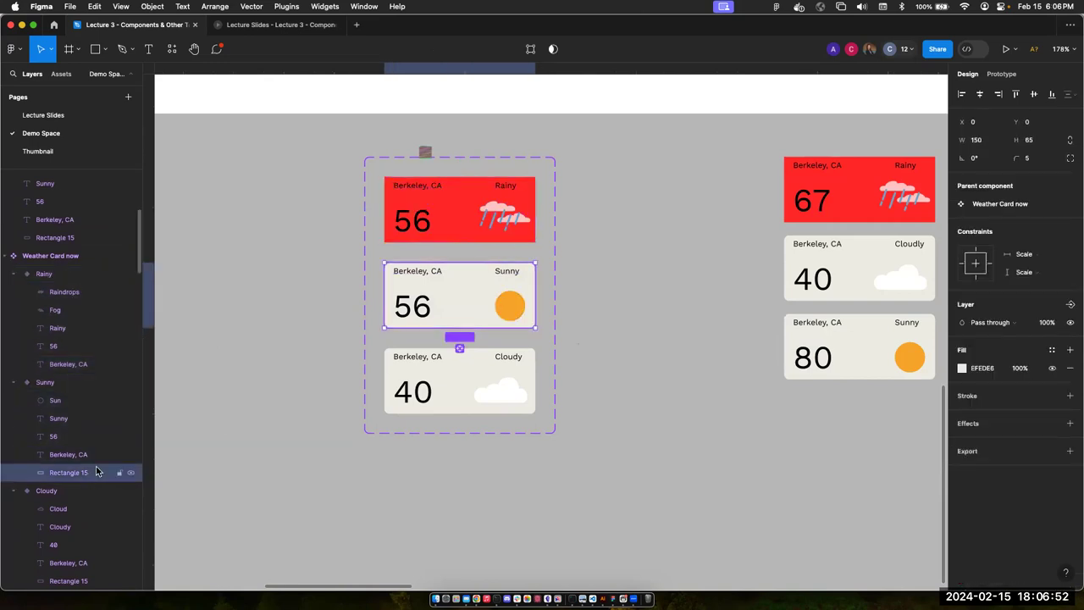
pyautogui.click(963, 368)
pyautogui.click(878, 265)
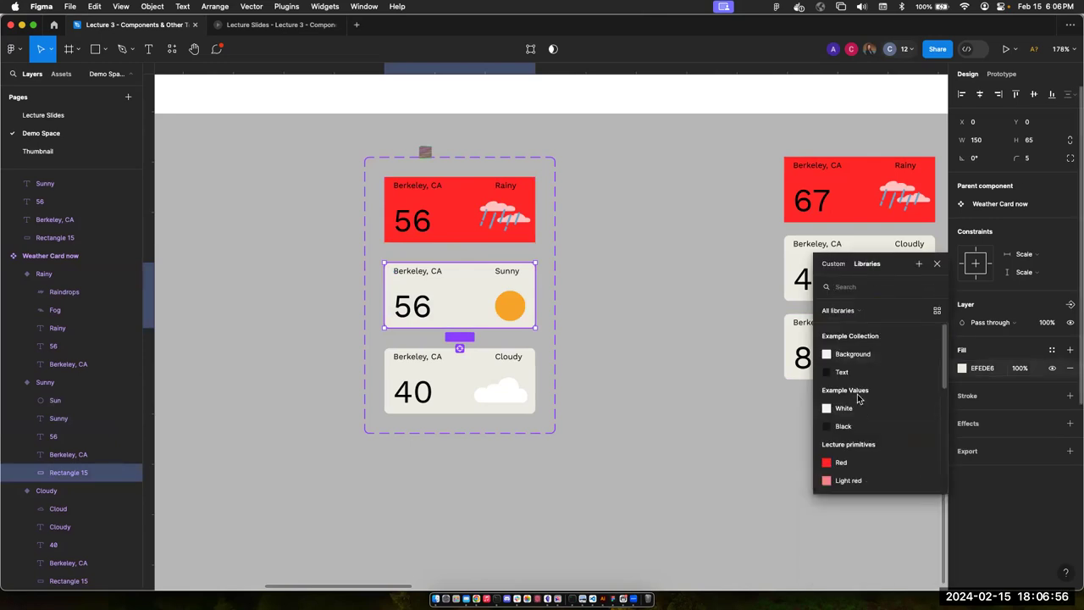
pyautogui.scroll(-3, 873, 424)
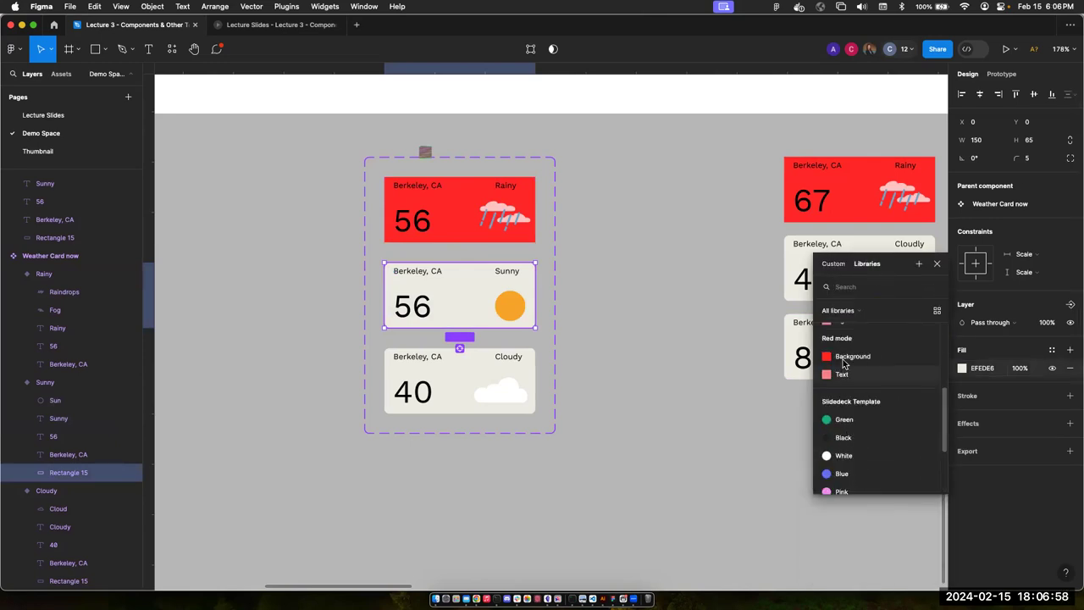
pyautogui.click(845, 363)
# - Apply the Red mode Background variable to the fill of Rectangle 15 in the Cloudy variant
pyautogui.click(466, 373)
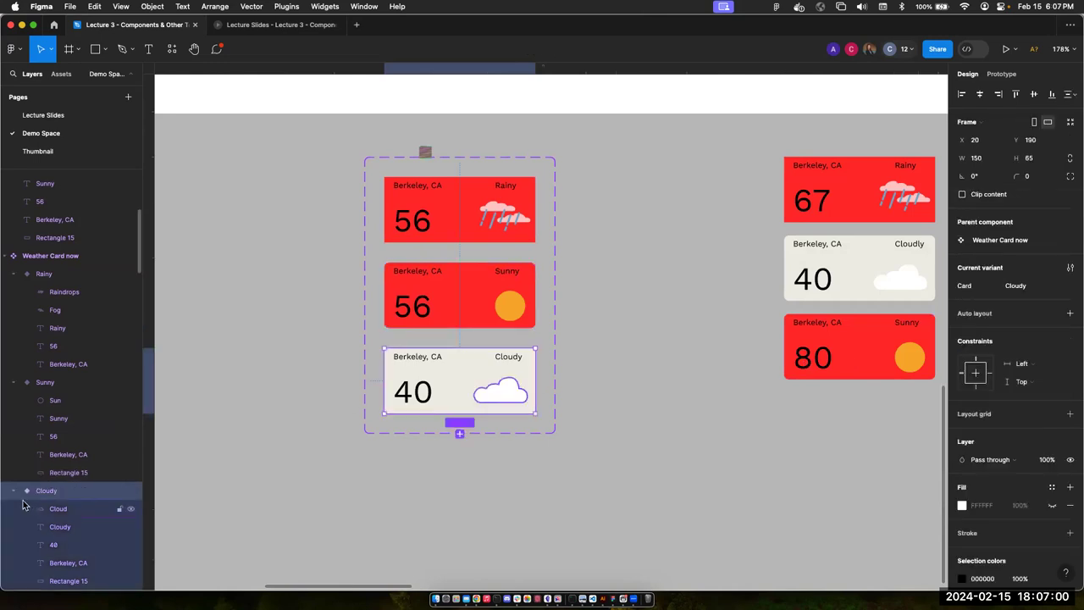
pyautogui.scroll(-2, 68, 490)
pyautogui.click(77, 506)
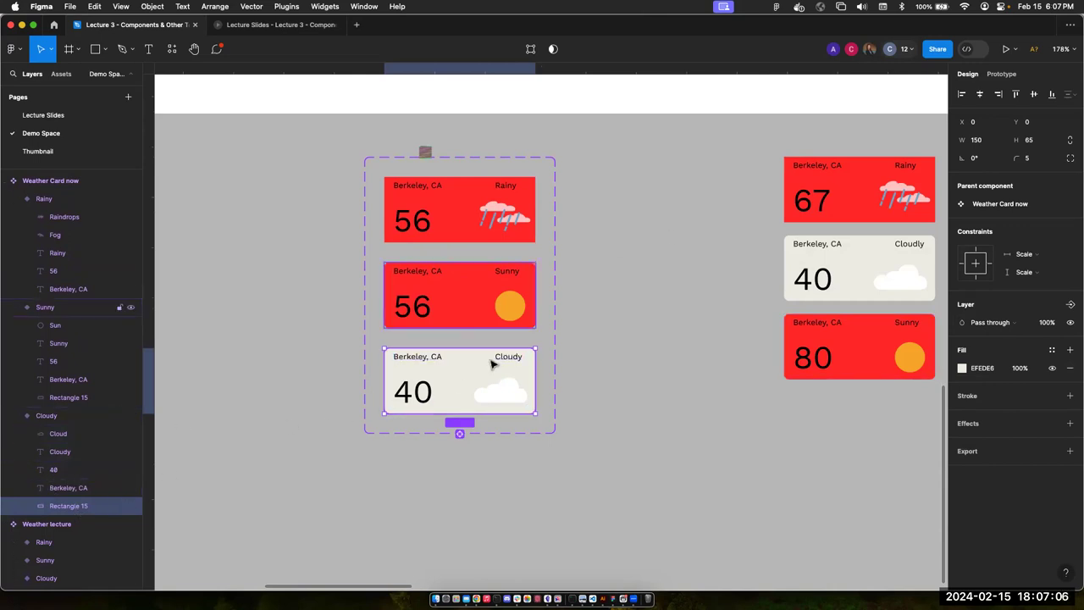
pyautogui.click(960, 369)
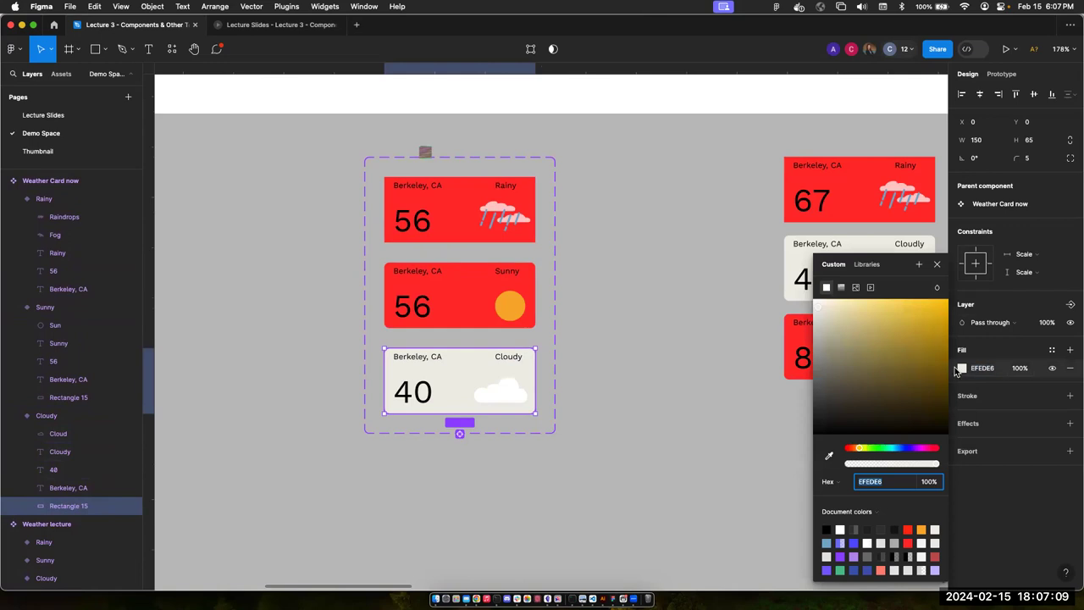
pyautogui.click(867, 265)
pyautogui.scroll(-3, 842, 416)
pyautogui.click(841, 421)
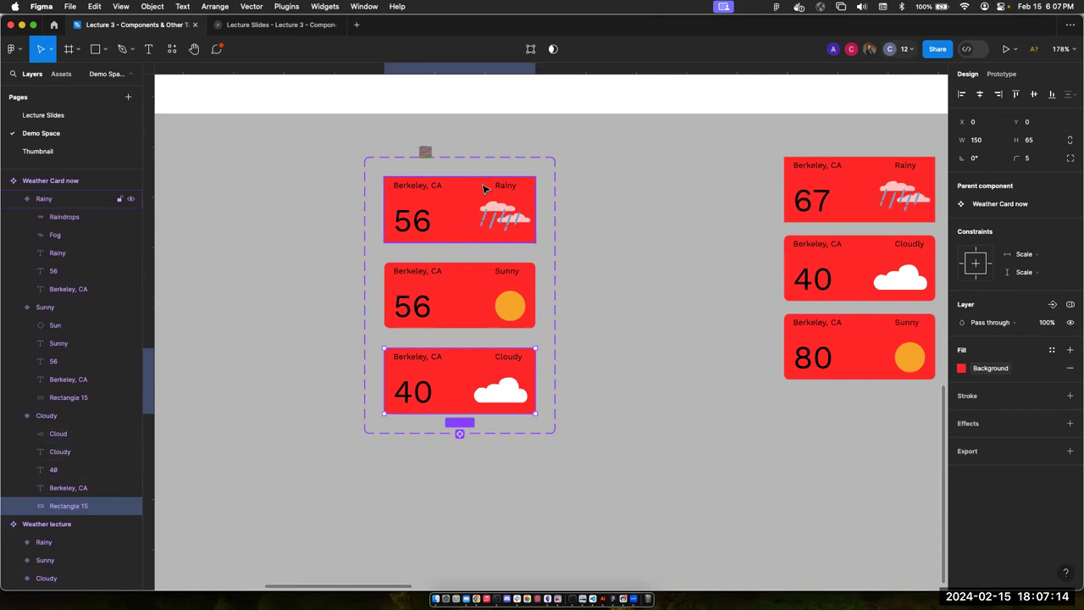
# - Move the three Weather Card now instances together, closer to the component set
pyautogui.moveTo(758, 145); pyautogui.dragTo(803, 387)
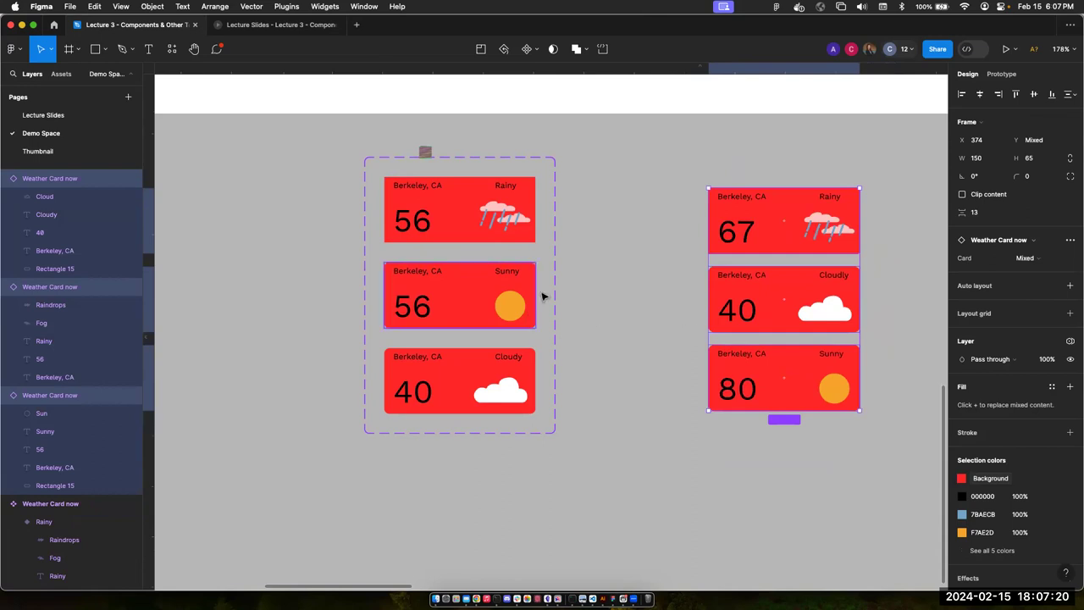
pyautogui.click(600, 281)
pyautogui.click(477, 364)
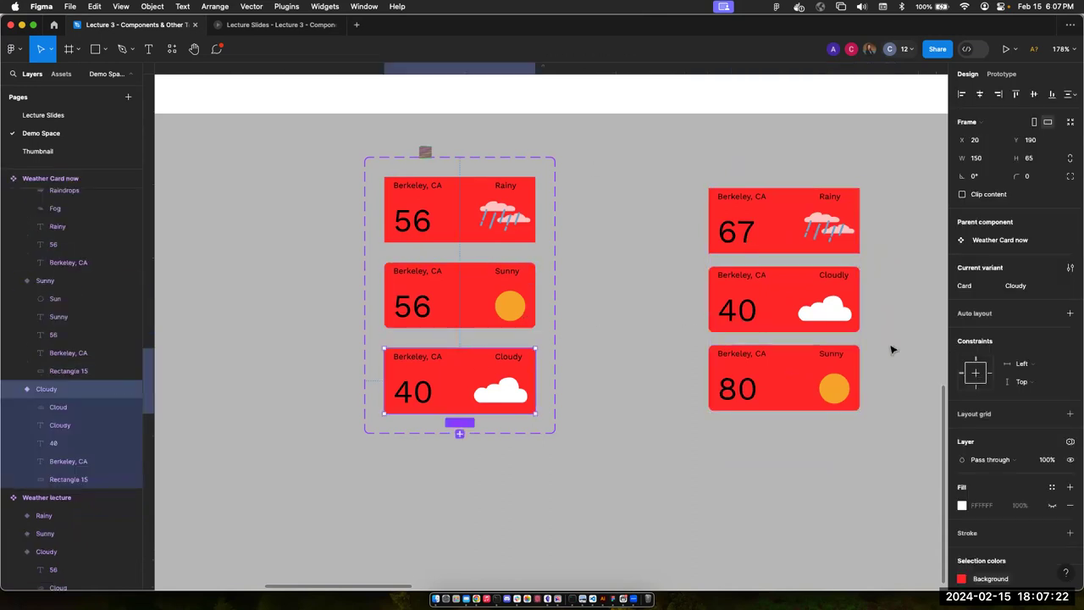
# - Set the page's Red mode variable collection to Dark, with no layer selected
pyautogui.click(689, 212)
pyautogui.click(1070, 100)
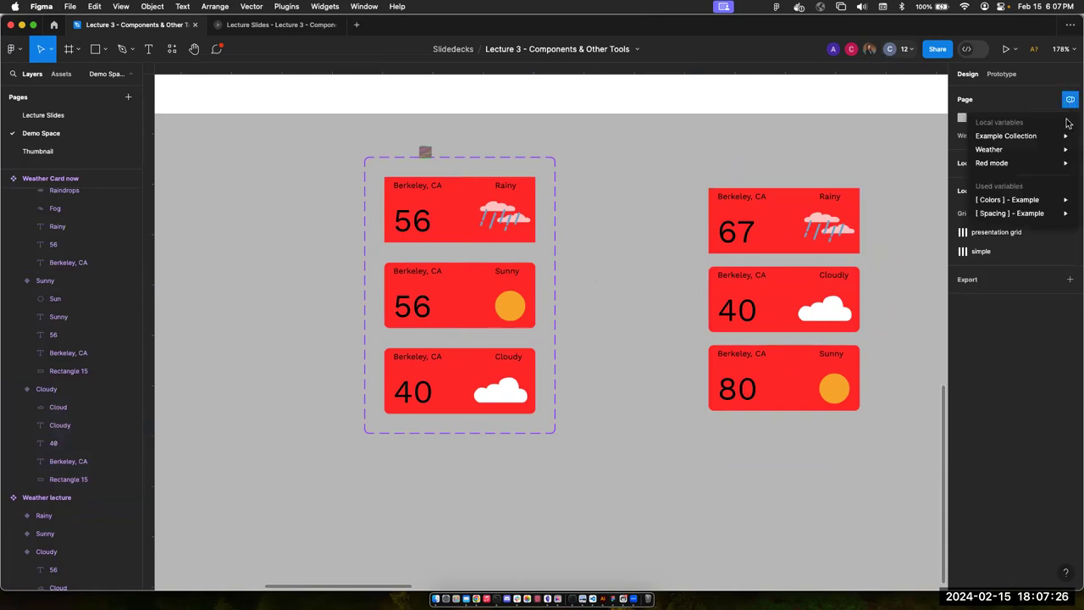
pyautogui.moveTo(991, 162)
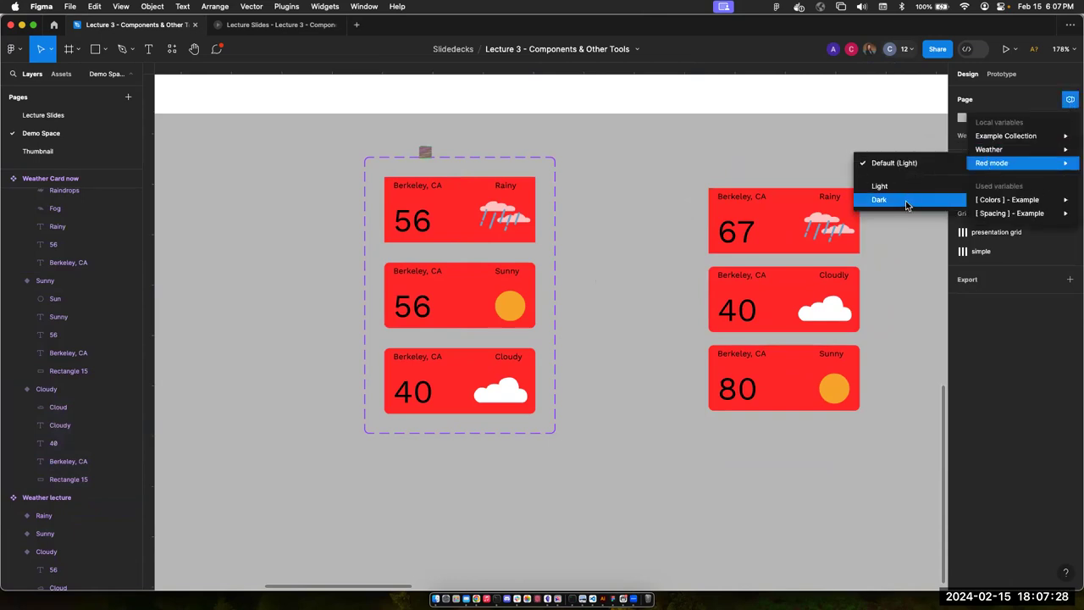
pyautogui.click(907, 200)
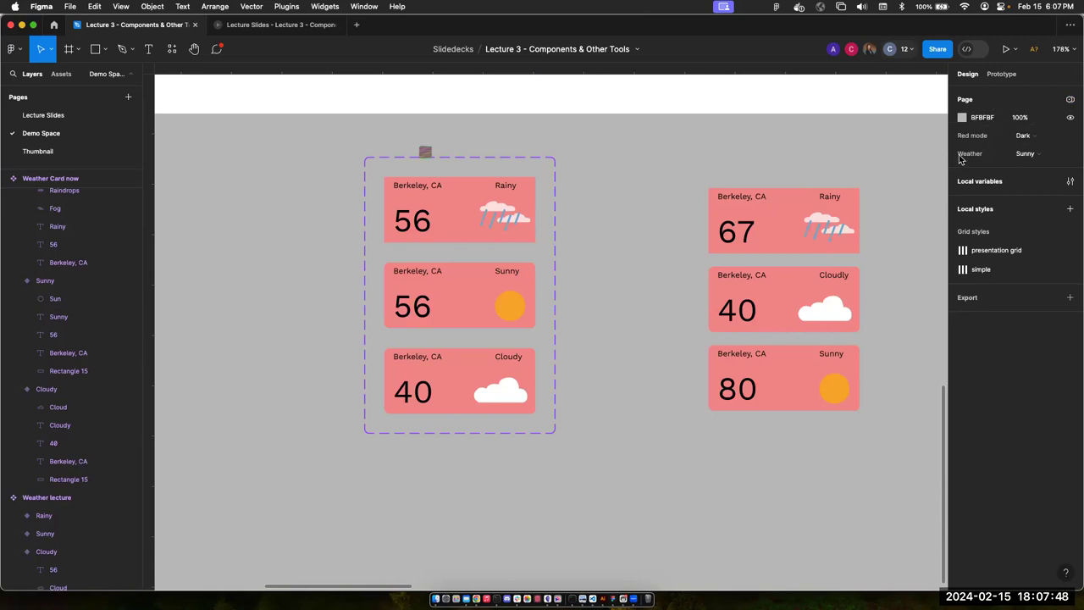
# - Toggle the page's Red mode between Light and Dark several times to compare the cards, finishing on Dark
pyautogui.click(1036, 146)
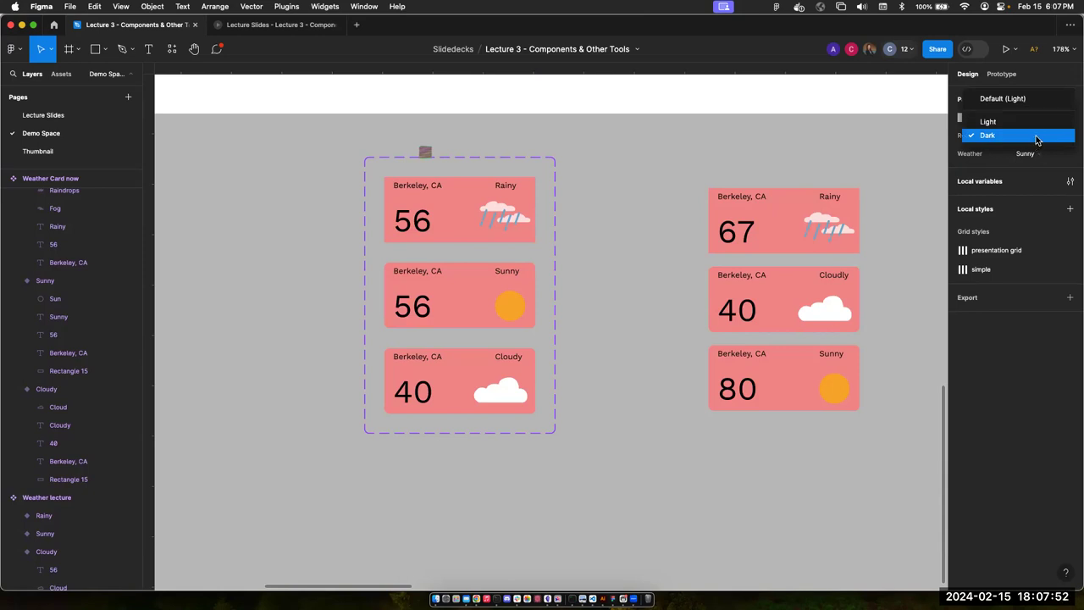
pyautogui.click(1036, 121)
pyautogui.click(1042, 136)
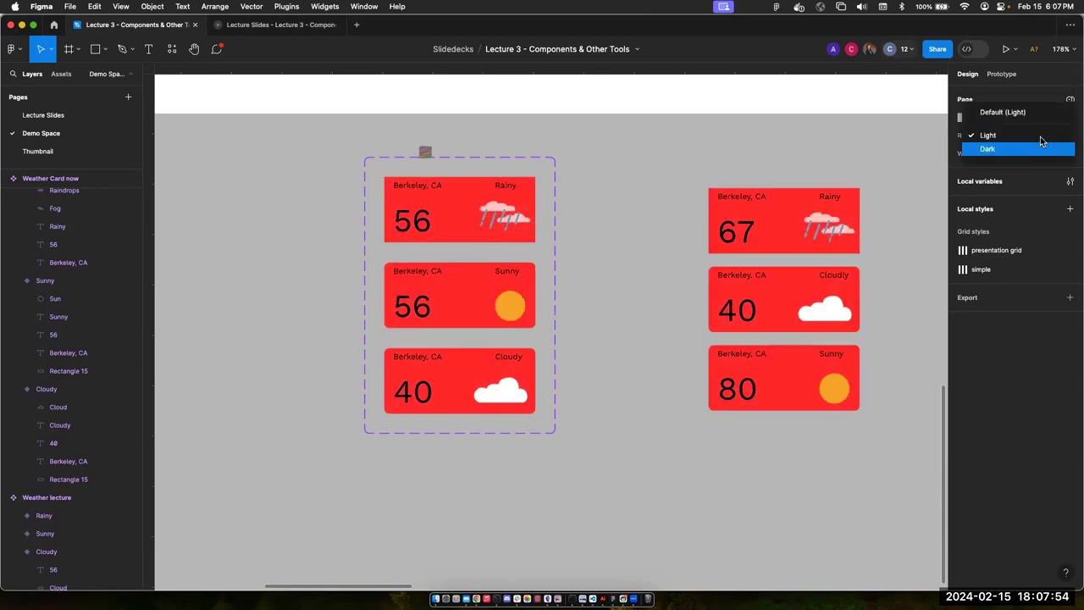
pyautogui.click(1042, 148)
pyautogui.click(1041, 140)
pyautogui.click(1039, 119)
pyautogui.click(1040, 137)
pyautogui.click(1040, 149)
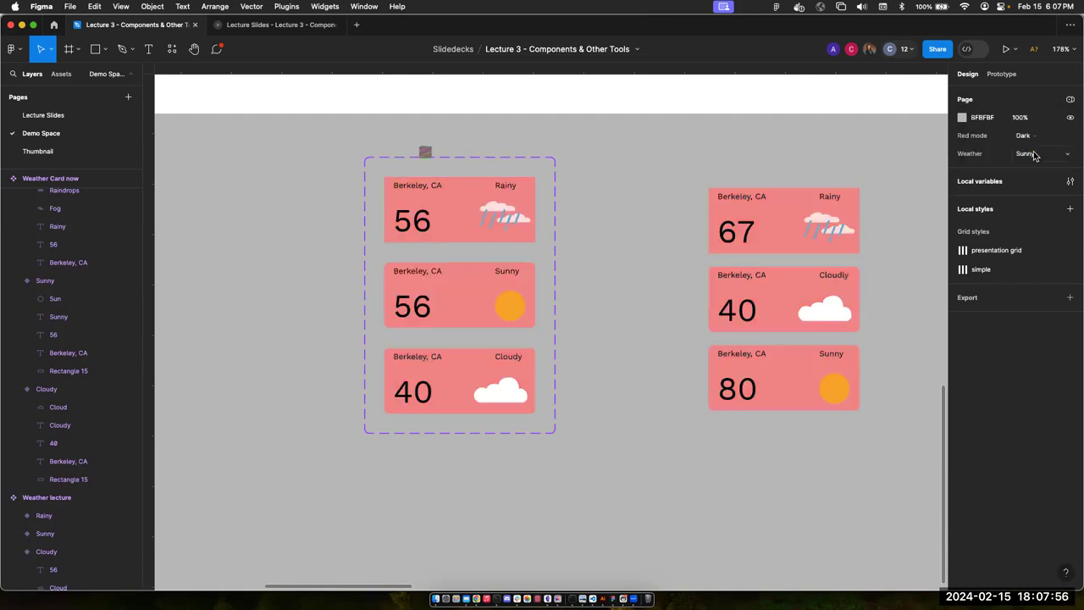
pyautogui.click(1037, 138)
pyautogui.click(1038, 137)
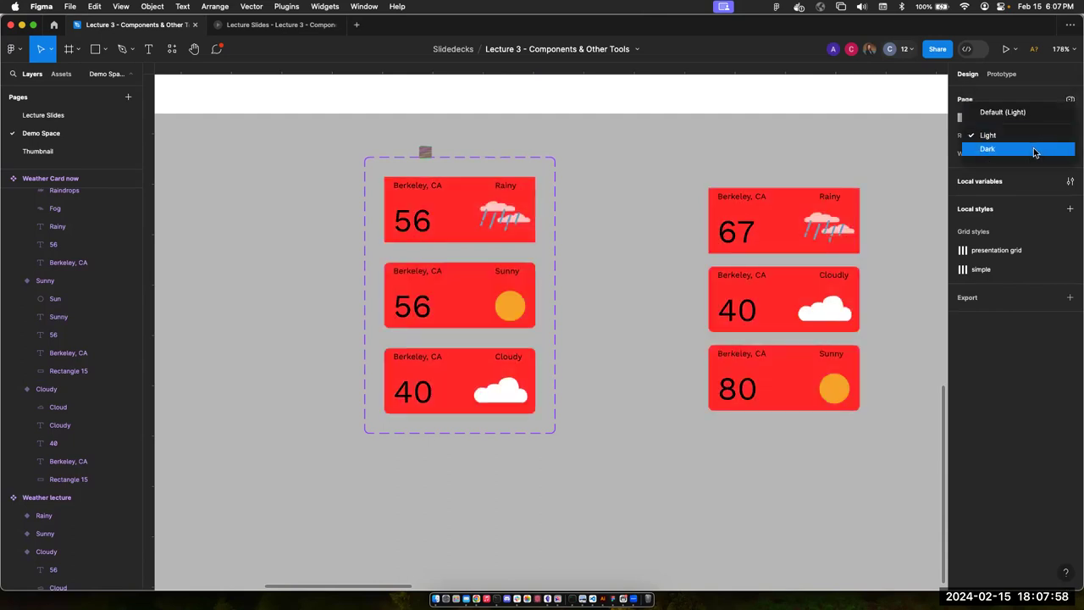
pyautogui.click(1037, 150)
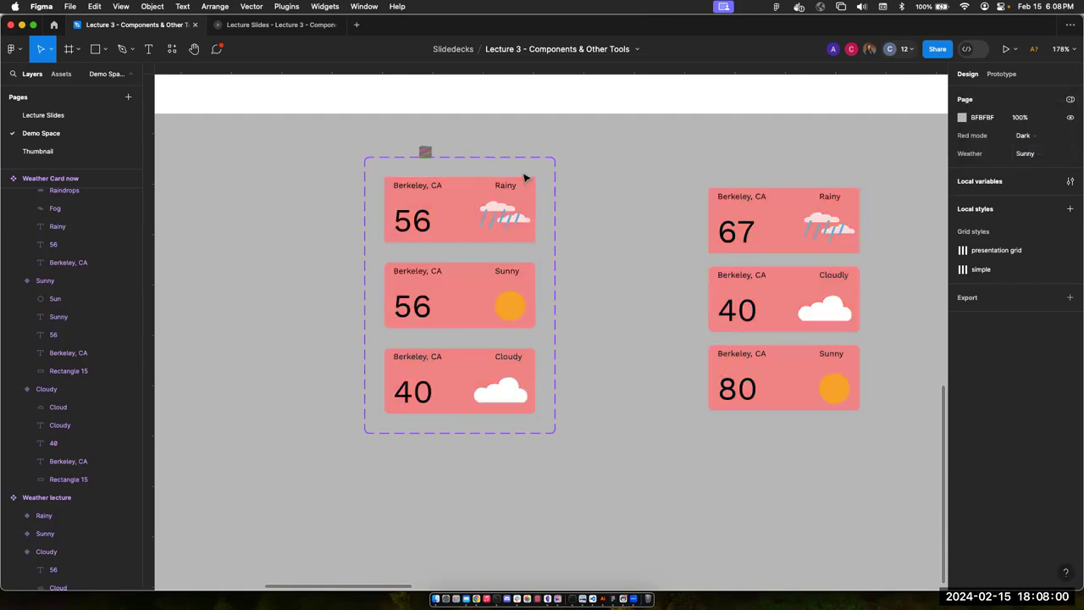
# - Override the Red mode of the Rainy variant in the Weather Card now component set with Dark
pyautogui.click(467, 189)
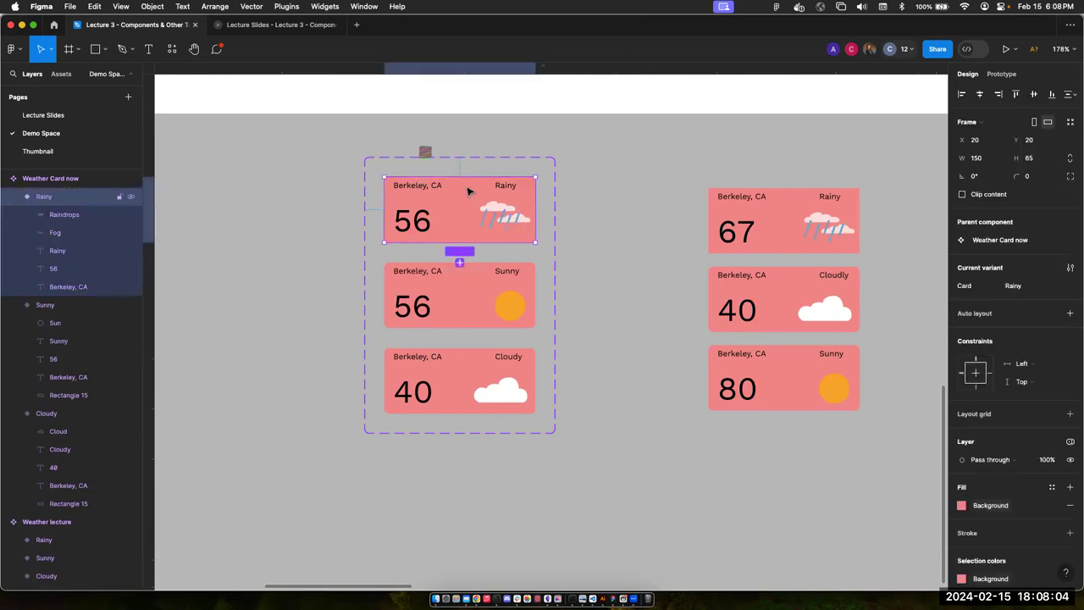
pyautogui.scroll(-1, 1046, 261)
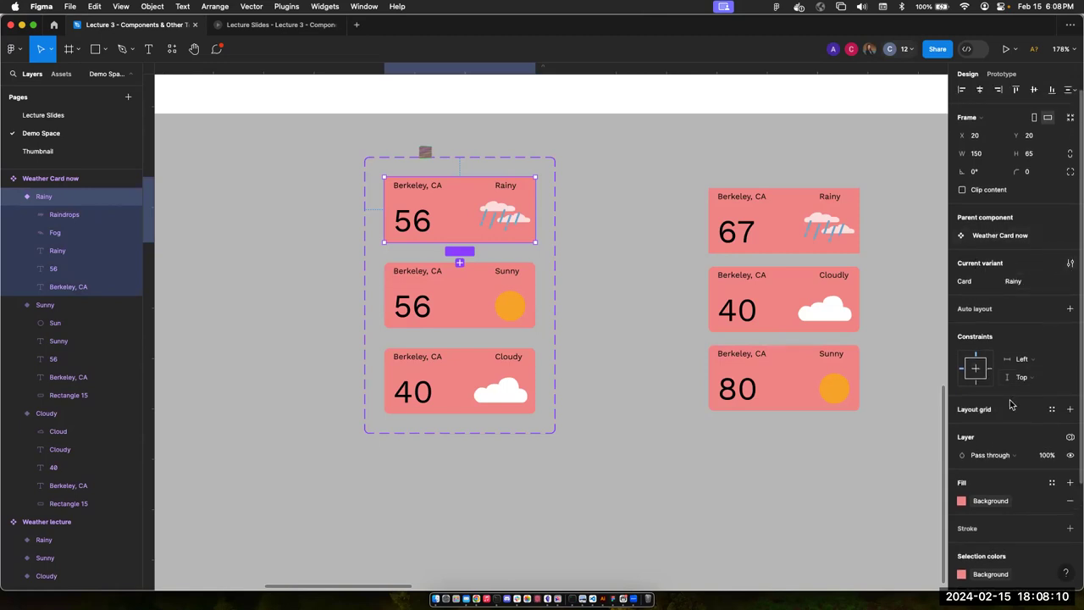
pyautogui.scroll(-2, 1027, 416)
pyautogui.click(1067, 420)
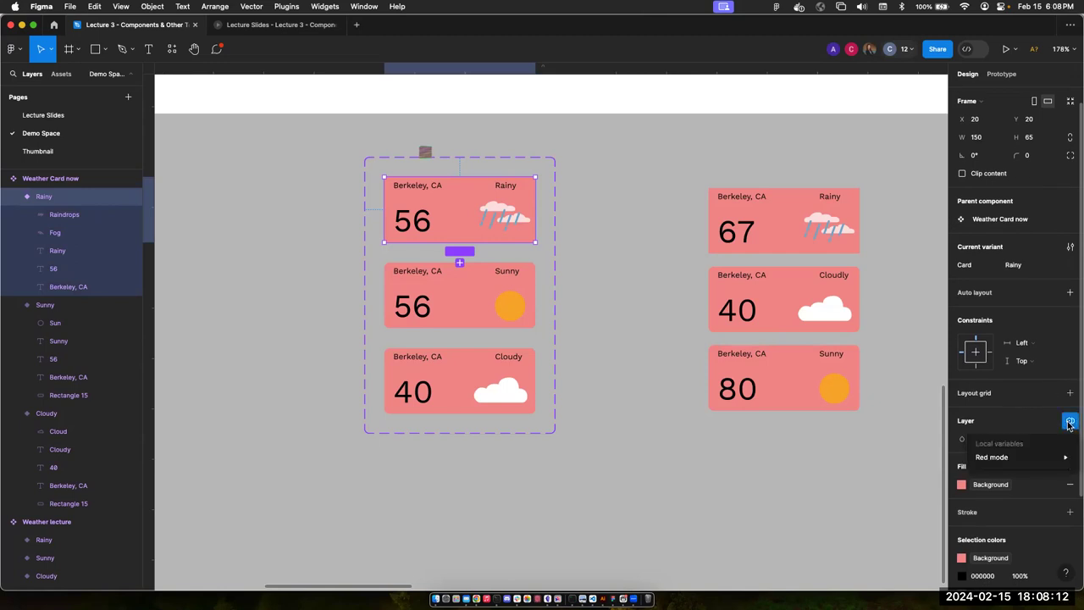
pyautogui.click(1042, 418)
pyautogui.scroll(-3, 1010, 417)
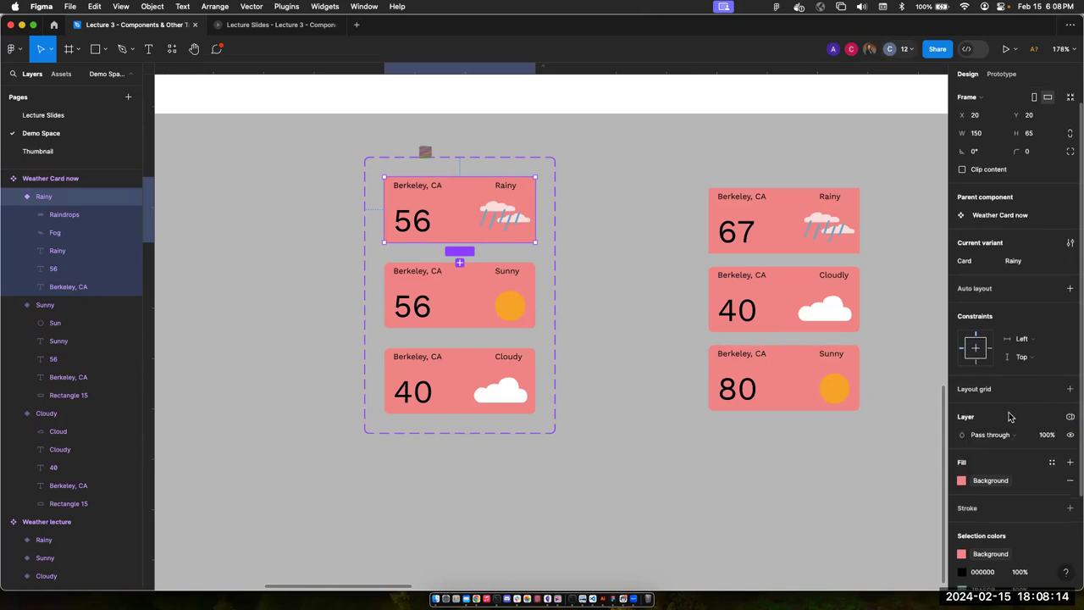
pyautogui.click(1070, 394)
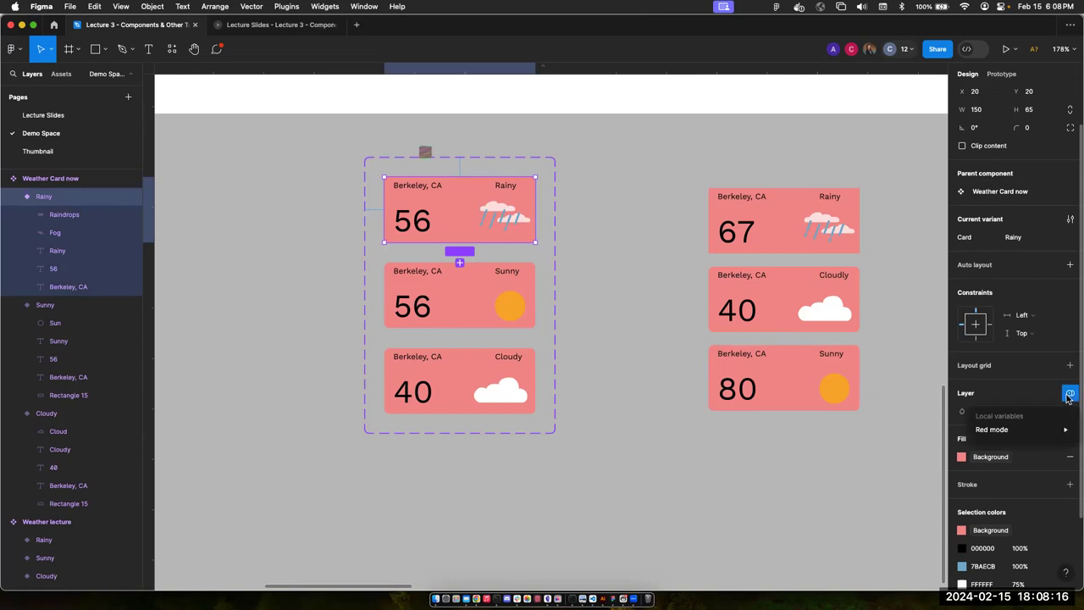
pyautogui.click(1070, 396)
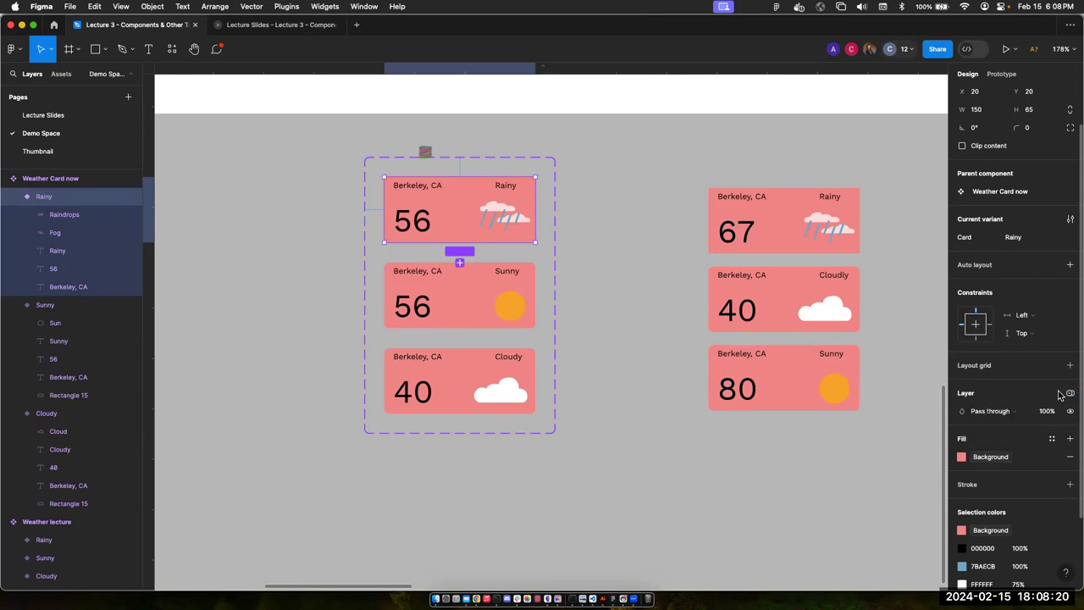
pyautogui.click(1071, 395)
pyautogui.click(1071, 395)
pyautogui.click(1071, 396)
pyautogui.moveTo(1038, 433)
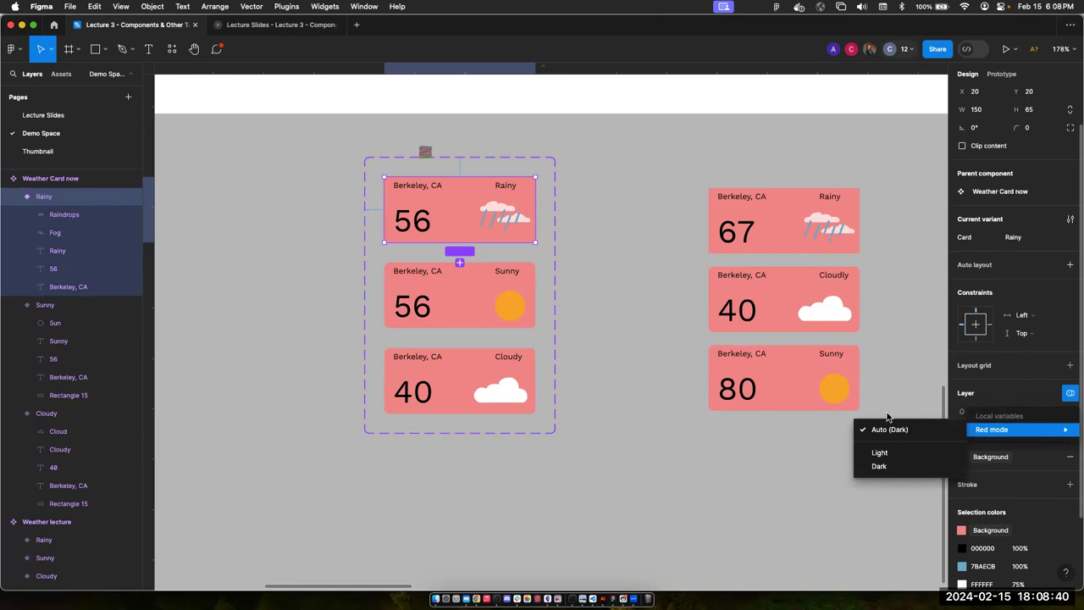
pyautogui.click(1071, 395)
pyautogui.click(1071, 395)
pyautogui.click(900, 467)
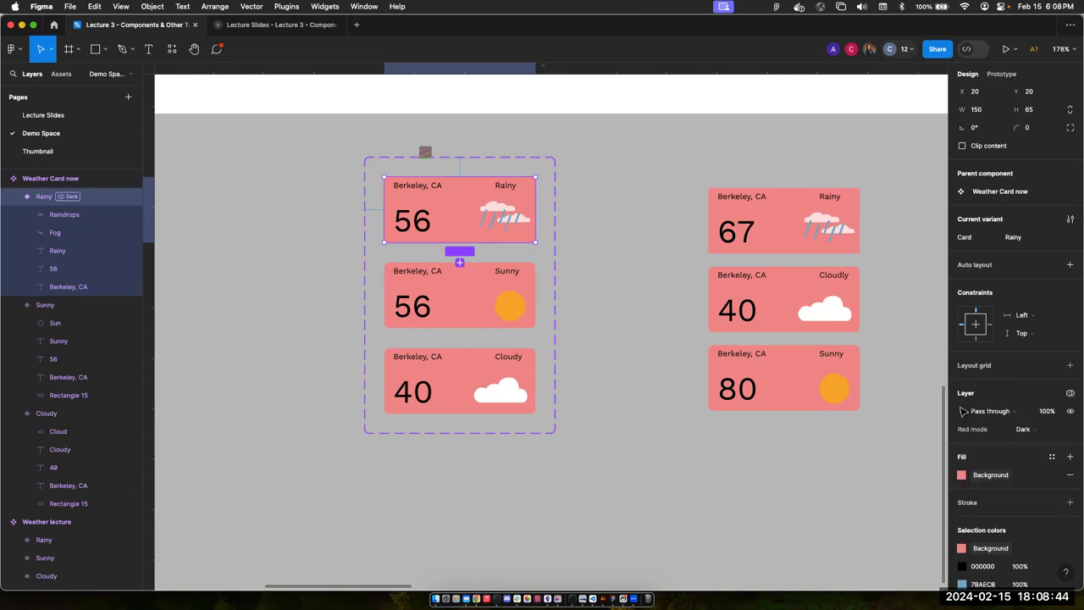
# - Set the Rainy variant's layer-level Red mode to Light
pyautogui.click(1071, 395)
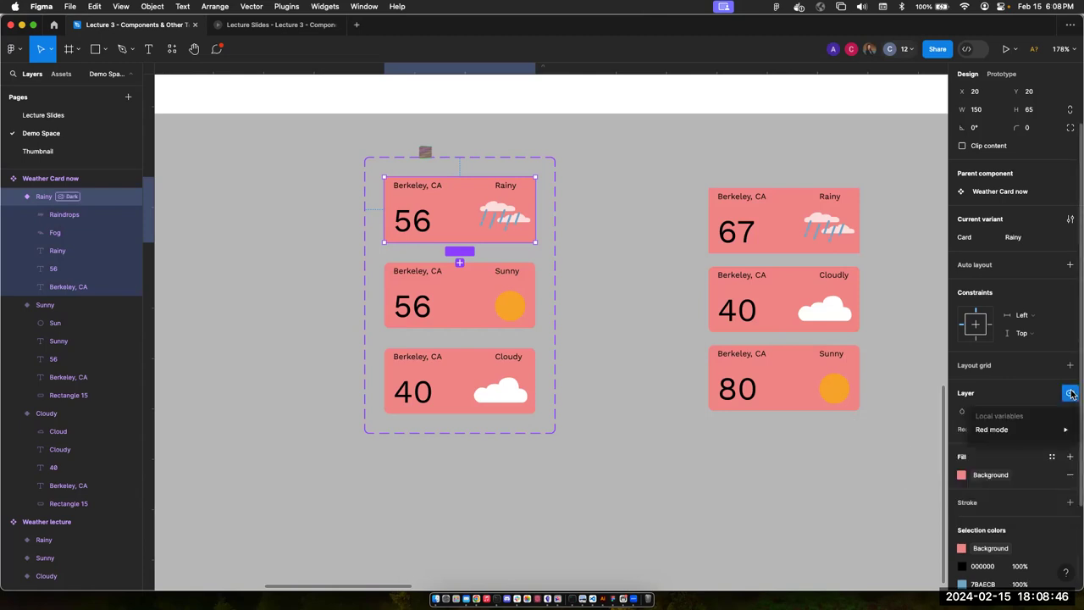
pyautogui.moveTo(1031, 429)
pyautogui.click(921, 452)
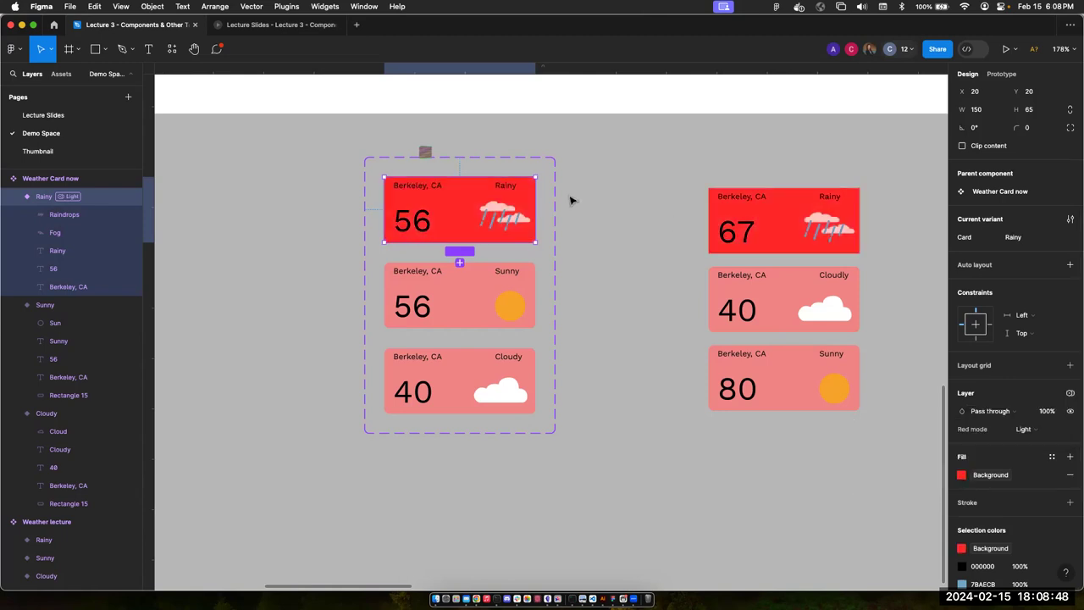
# - Examine the explanation frame on how variables inherit themes from their parent and how layers can override them
pyautogui.scroll(-10, 542, 316)
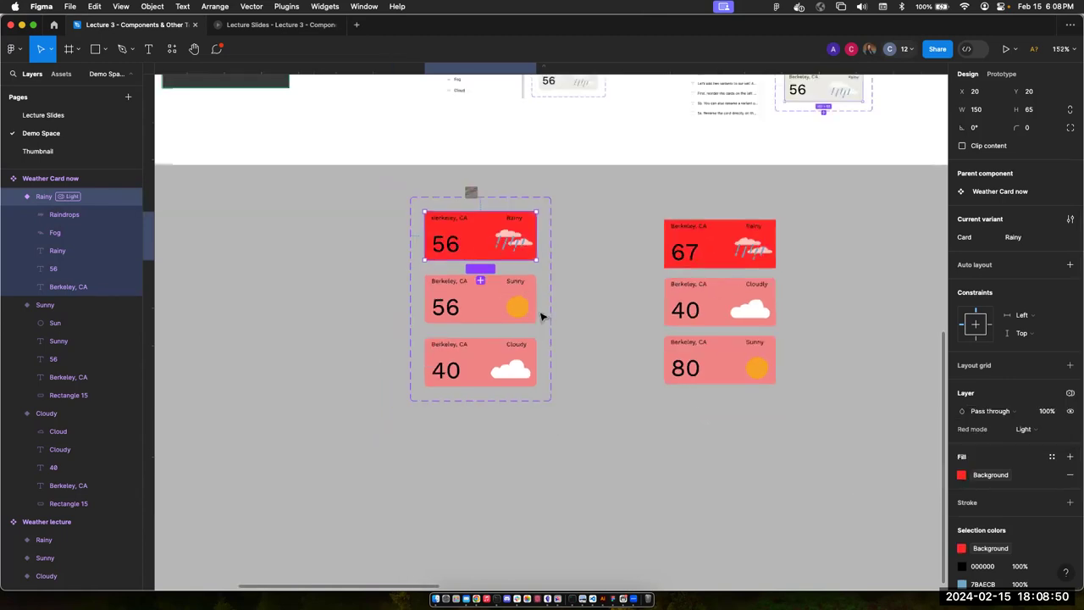
pyautogui.hscroll(2, 690, 298)
pyautogui.scroll(10, 690, 297)
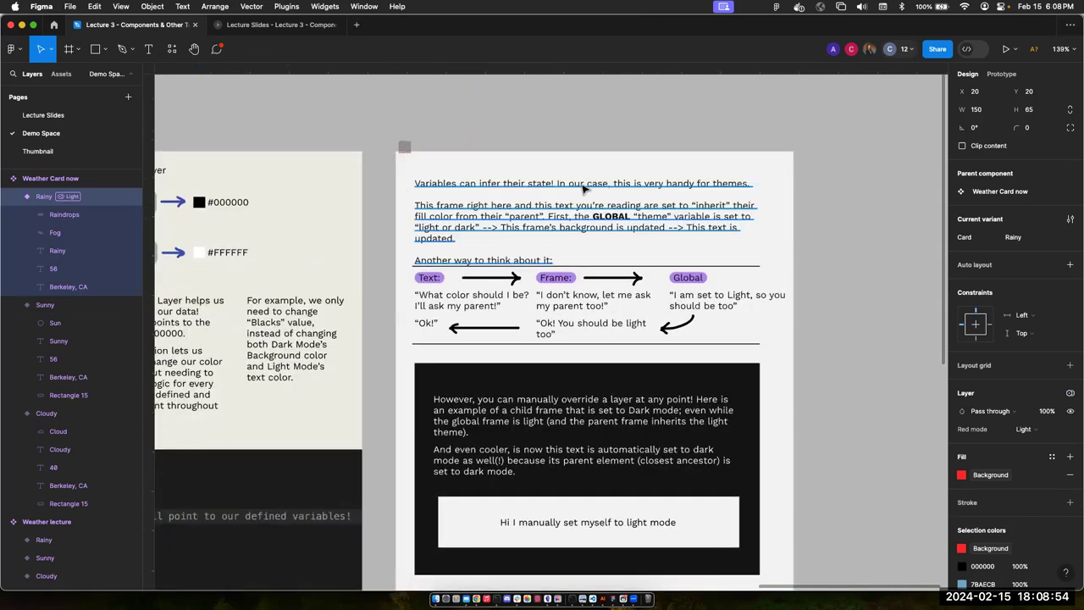
pyautogui.scroll(-3, 585, 174)
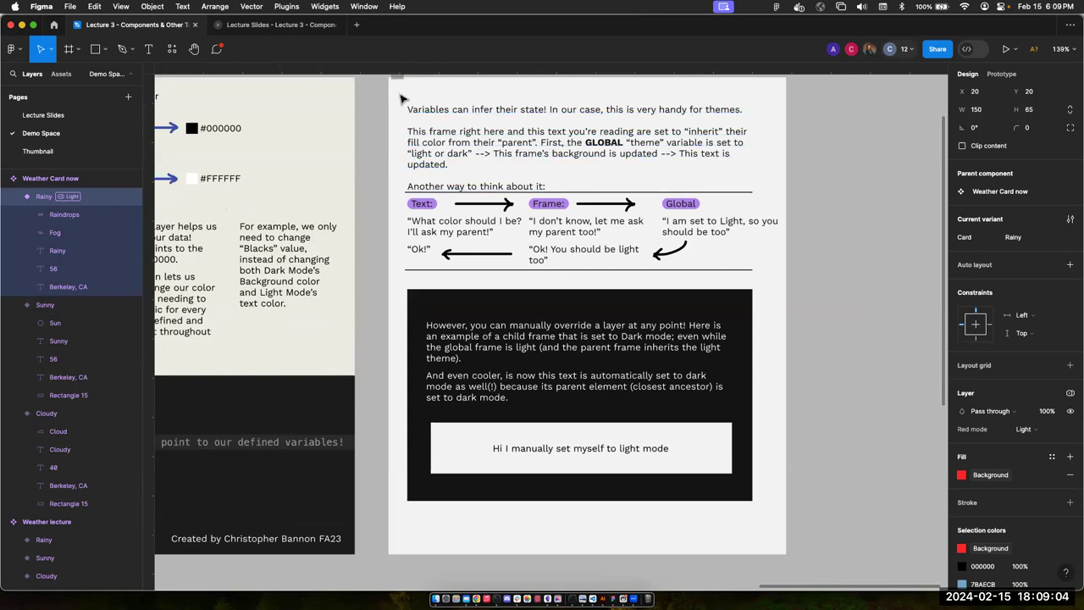
# - Switch to the Lecture Slides presentation and go through the slides up to Adjusting Spacing
pyautogui.click(254, 26)
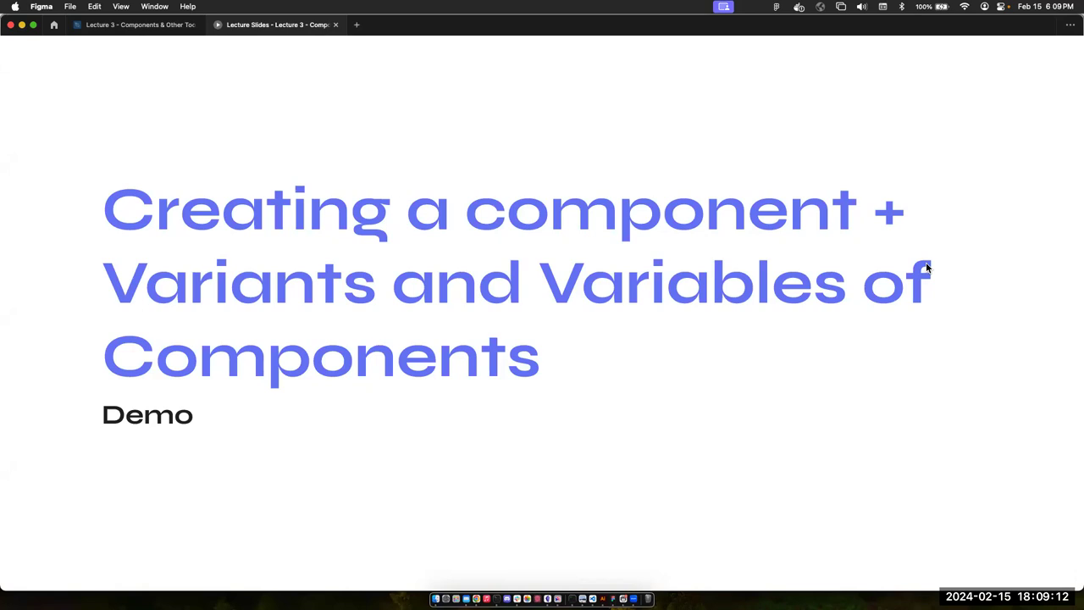
pyautogui.press('Right')
pyautogui.press('Right')
pyautogui.press('Left')
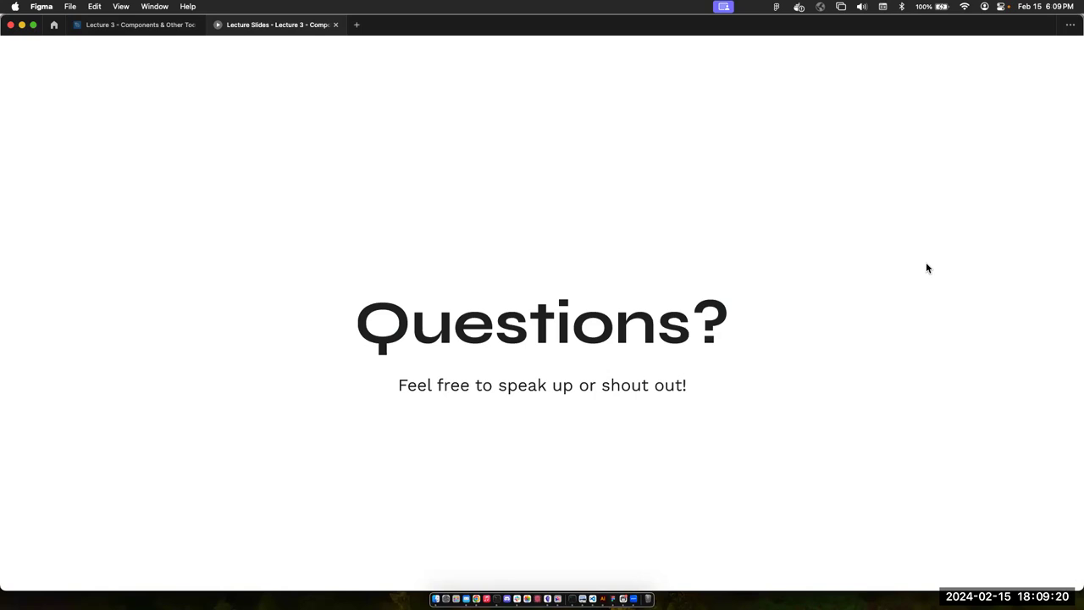
pyautogui.press('Right')
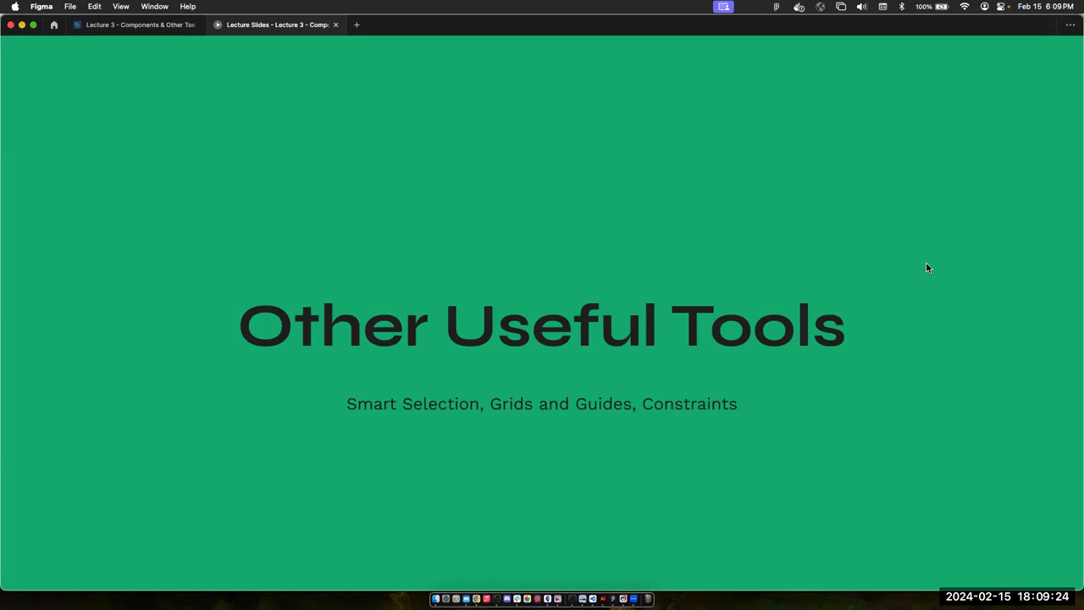
pyautogui.press('Right')
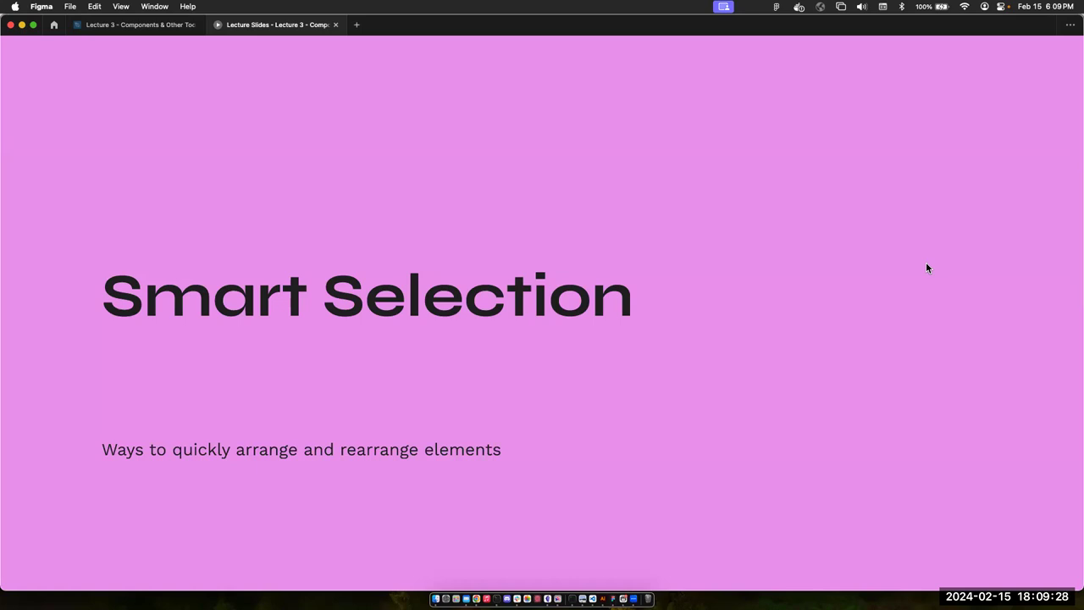
pyautogui.press('Right')
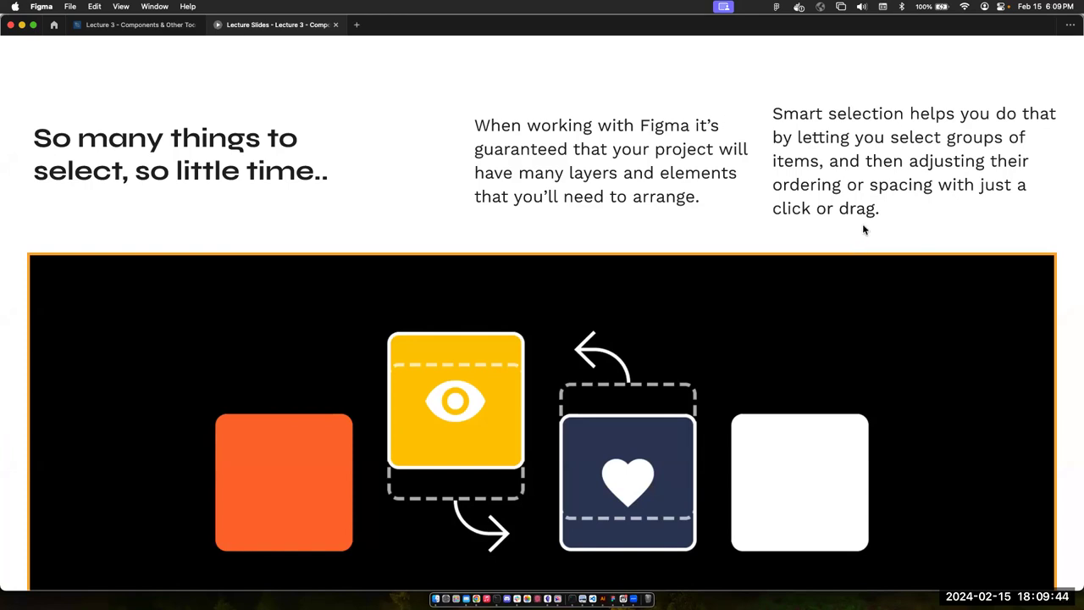
pyautogui.press('Right')
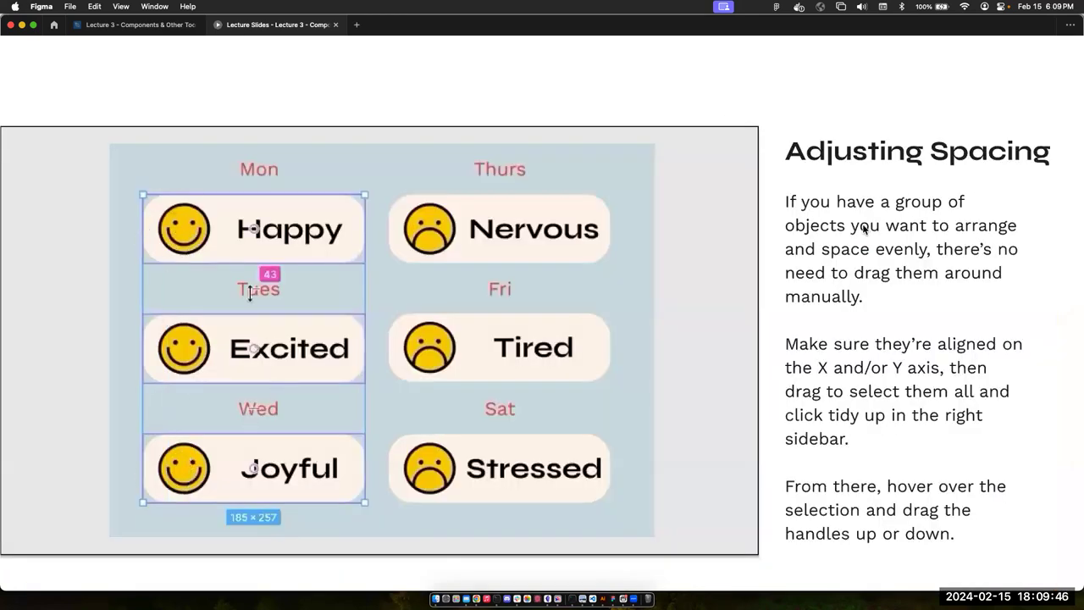
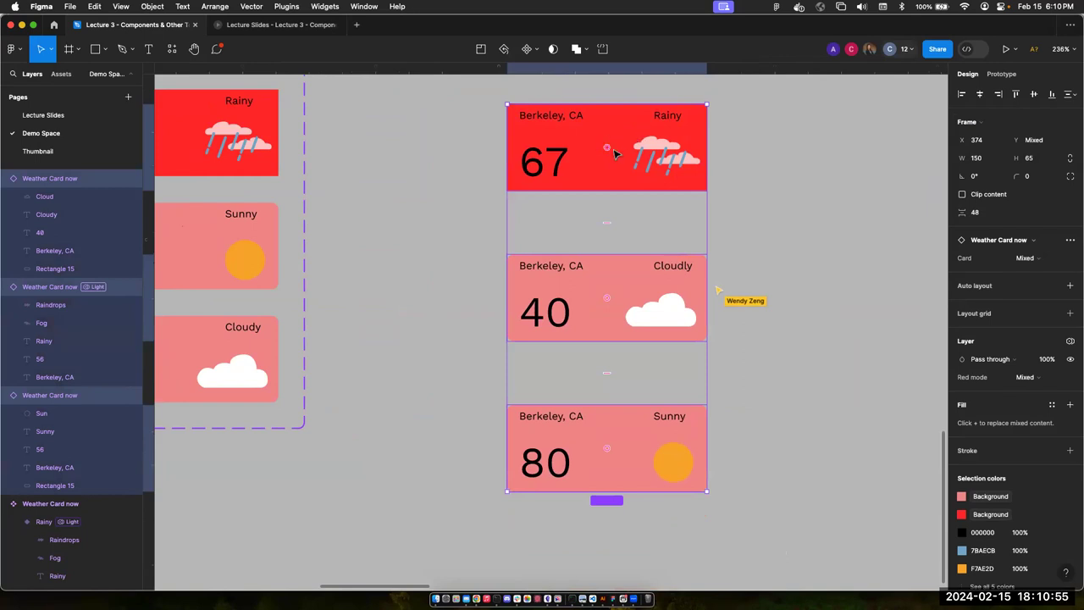
# - Move the three selected Weather Card now instances slightly to X 382, and swap the Cloudly card with the Rainy card above it
pyautogui.moveTo(611, 151); pyautogui.dragTo(625, 203)
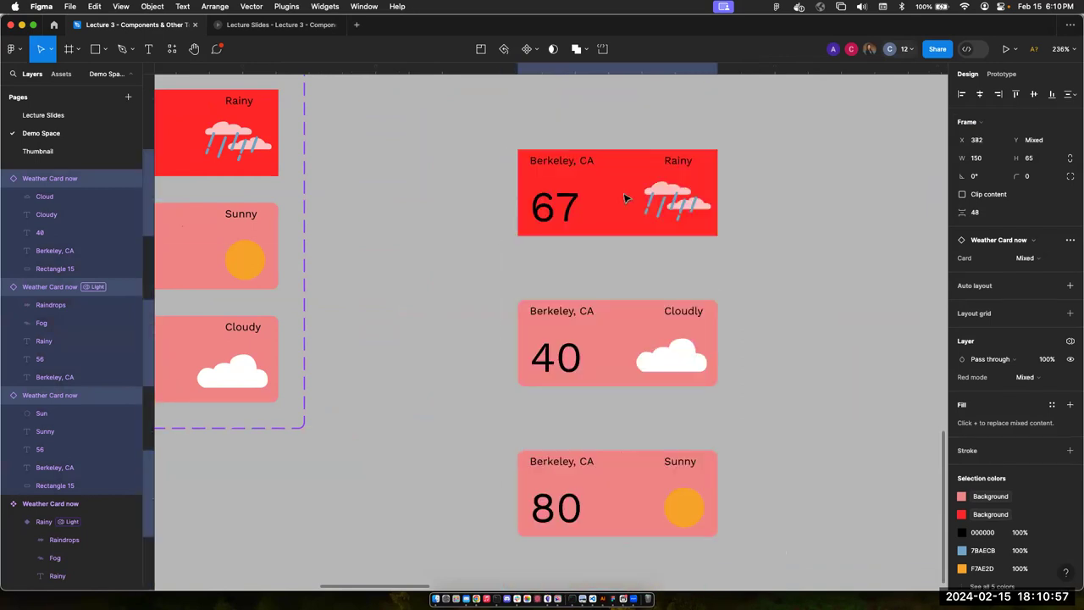
pyautogui.press('Escape')
pyautogui.click(657, 421)
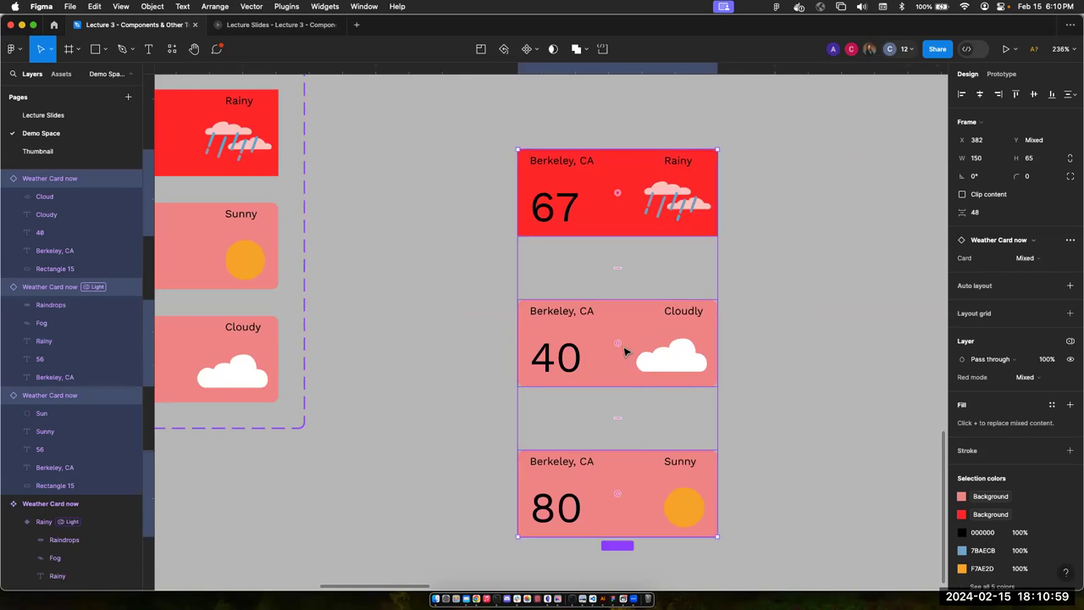
pyautogui.moveTo(621, 348); pyautogui.dragTo(620, 221)
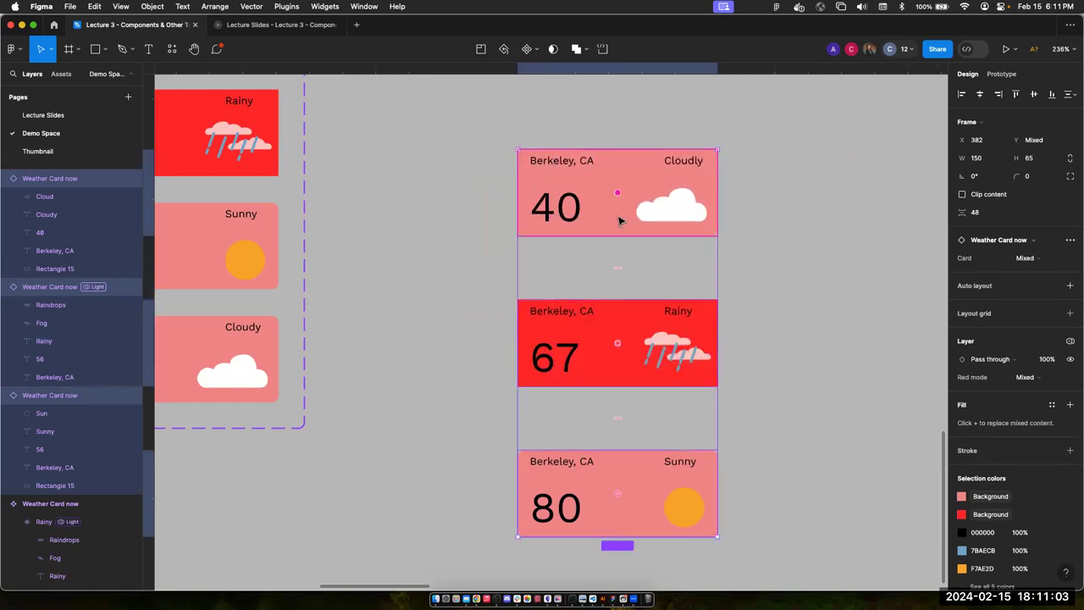
# - Return to the Lecture Slides presentation and go through the reordering and resizing slides up to Grids & Guides
pyautogui.click(288, 25)
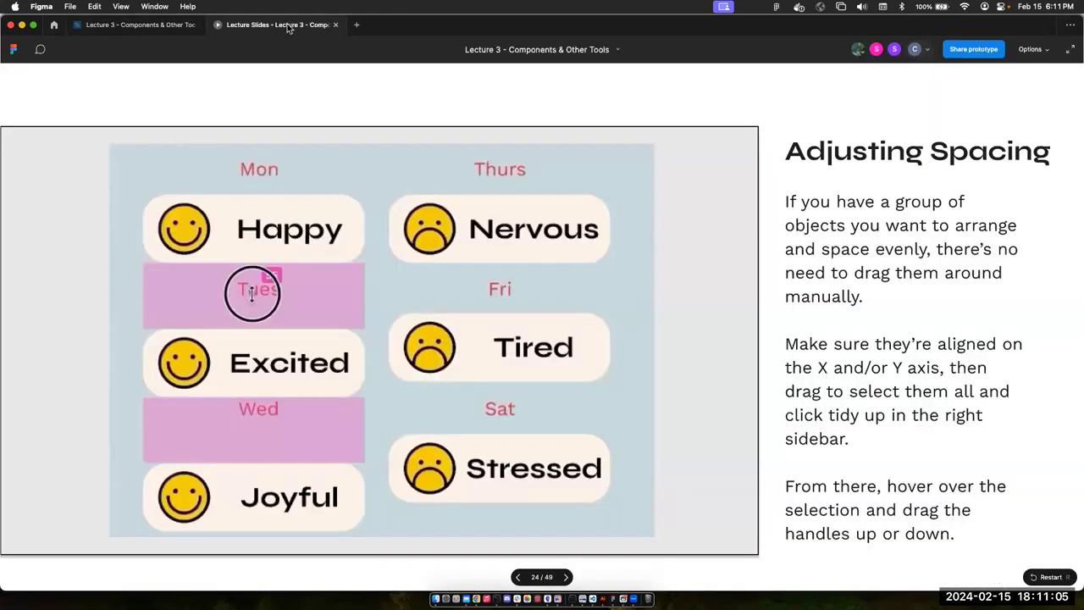
pyautogui.press('Right')
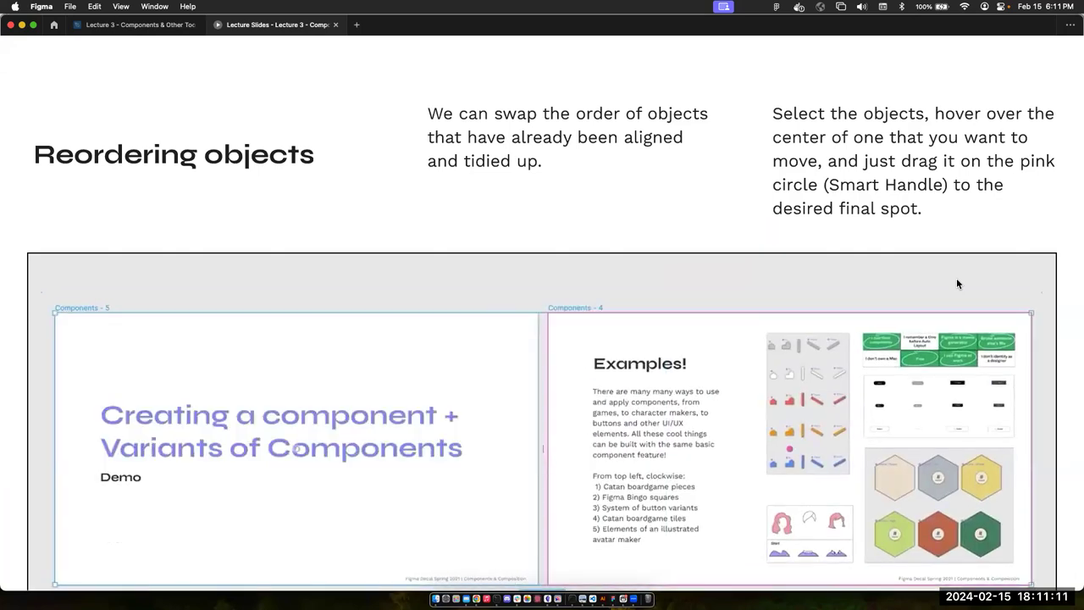
pyautogui.press('Right')
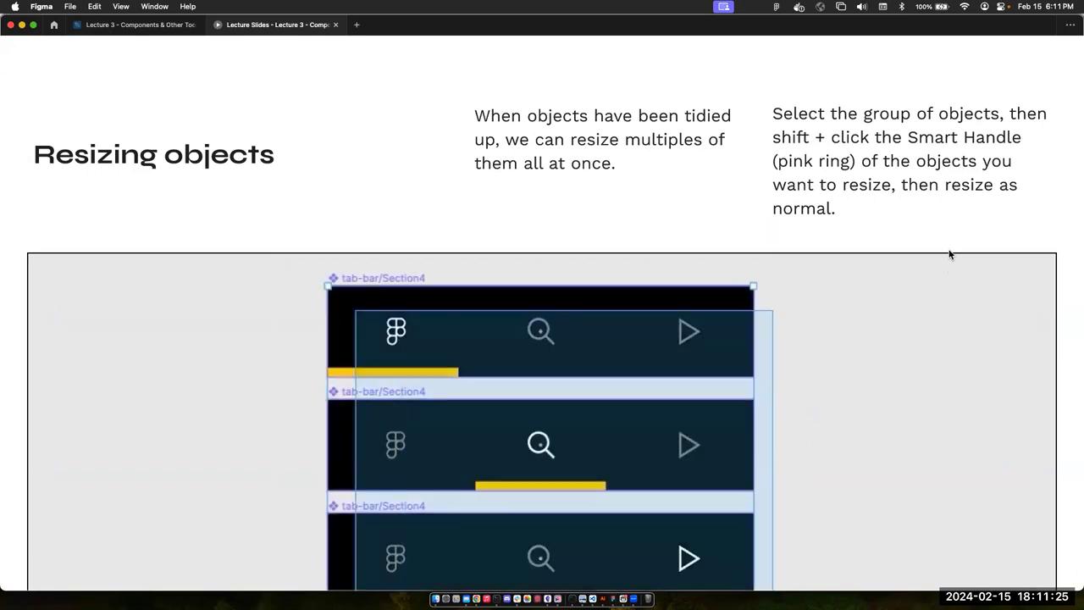
pyautogui.press('Right')
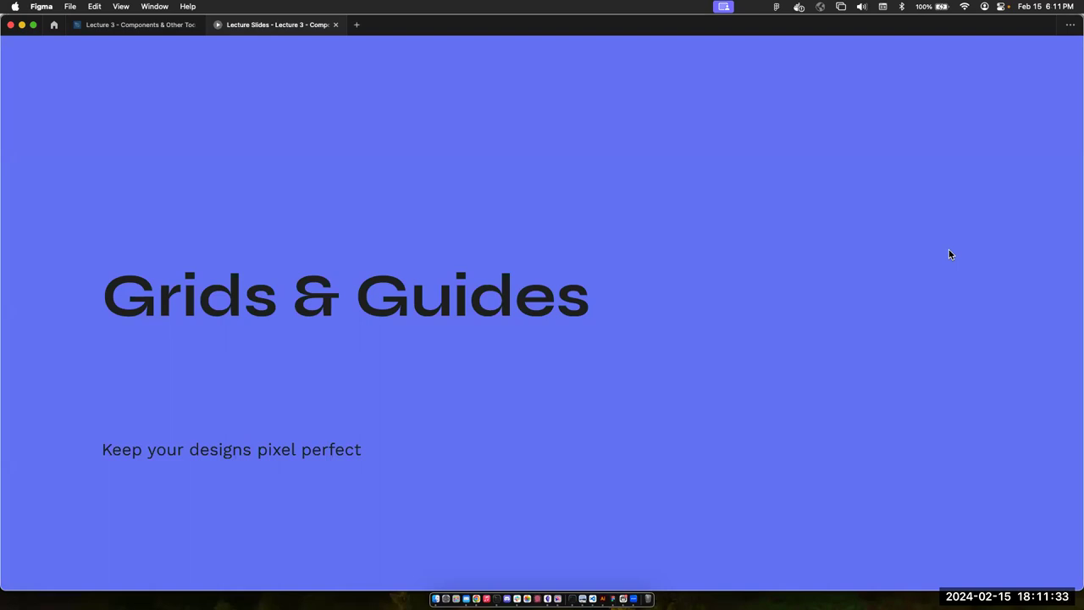
# - Go through the Guides and Grids slides up to Creating a layout grid
pyautogui.press('Right')
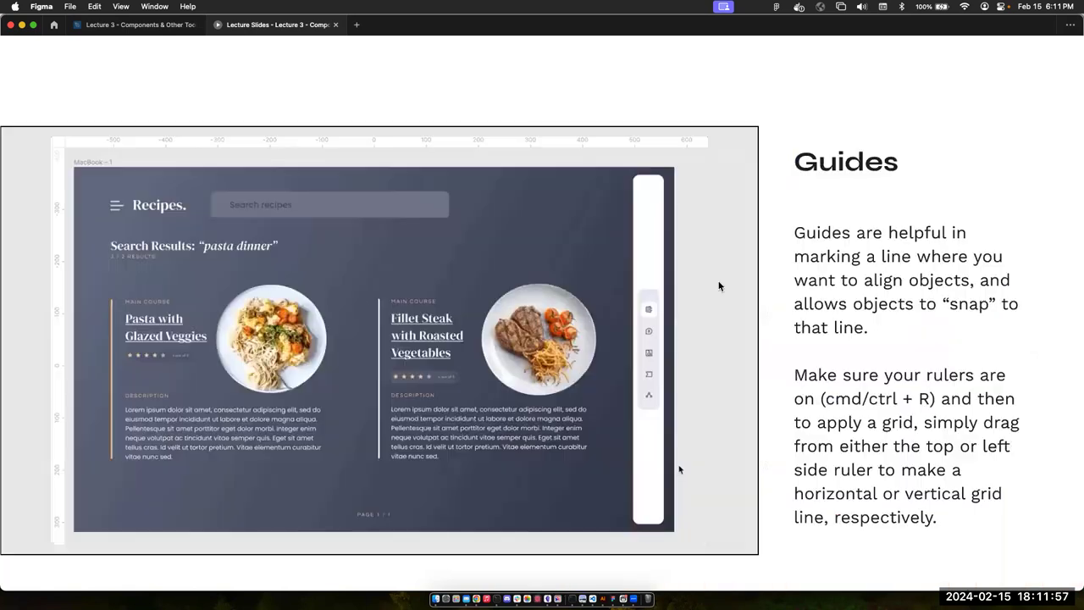
pyautogui.click(718, 284)
pyautogui.click(719, 286)
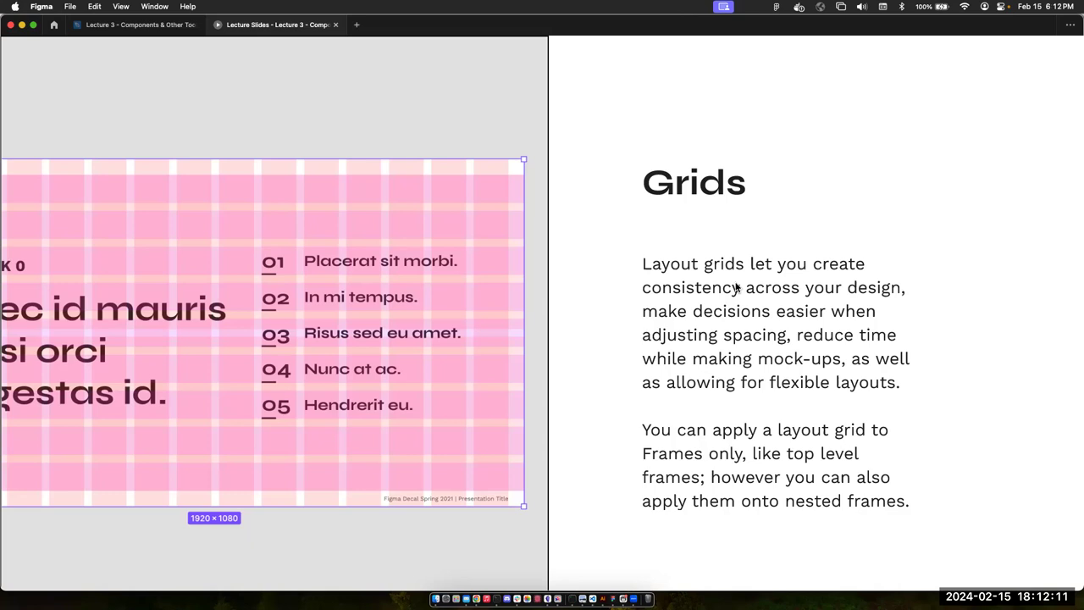
pyautogui.press('Right')
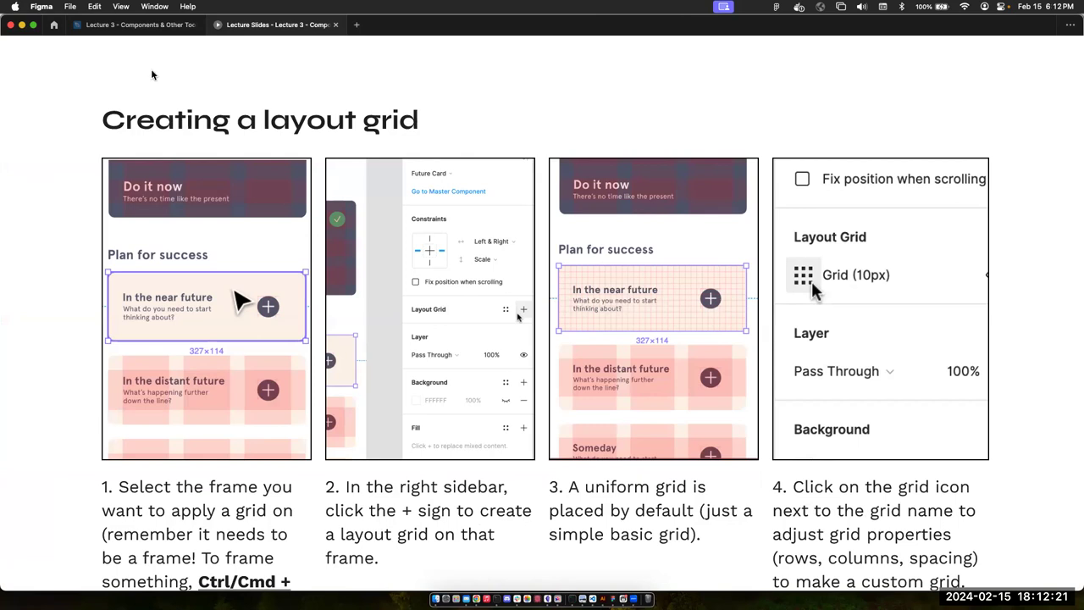
# - Switch to the Lecture 3 - Components & Other Tools file and add a layout grid to the Cloudly weather card
pyautogui.click(140, 25)
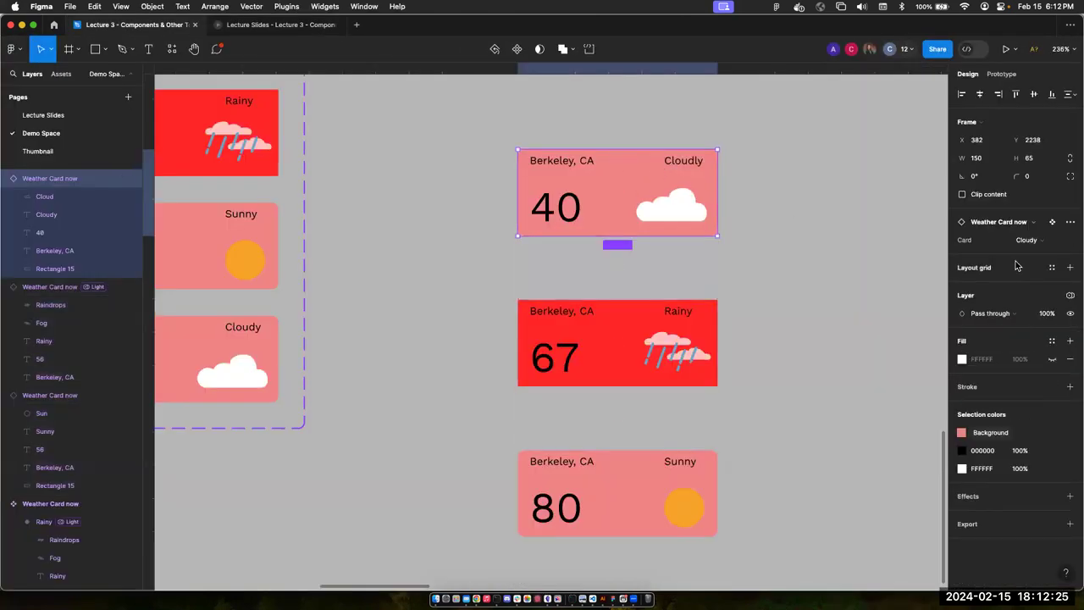
pyautogui.click(1070, 267)
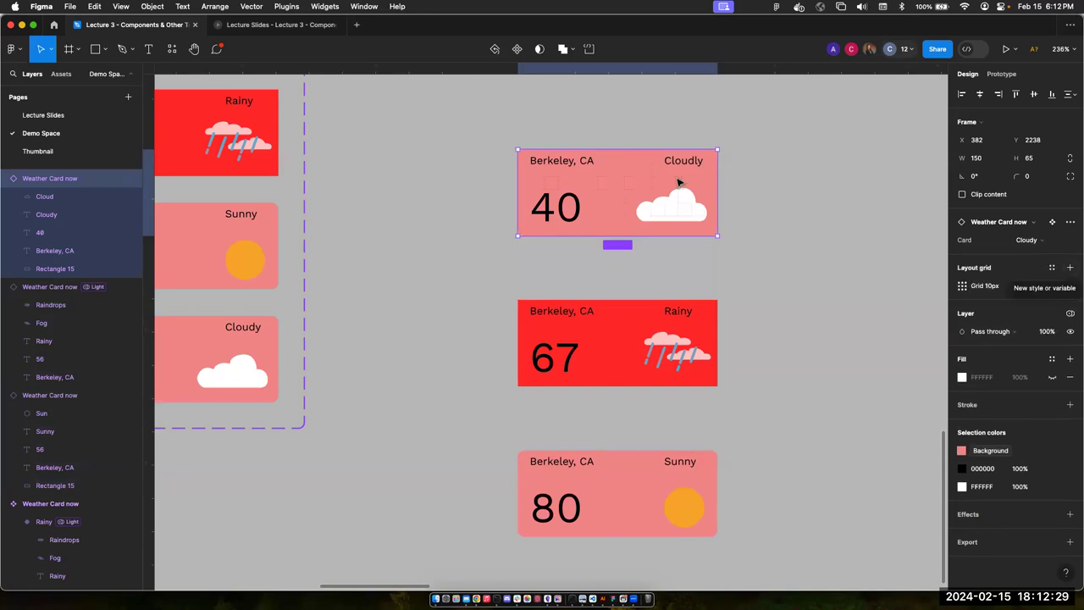
pyautogui.scroll(5, 674, 184)
pyautogui.scroll(1, 587, 195)
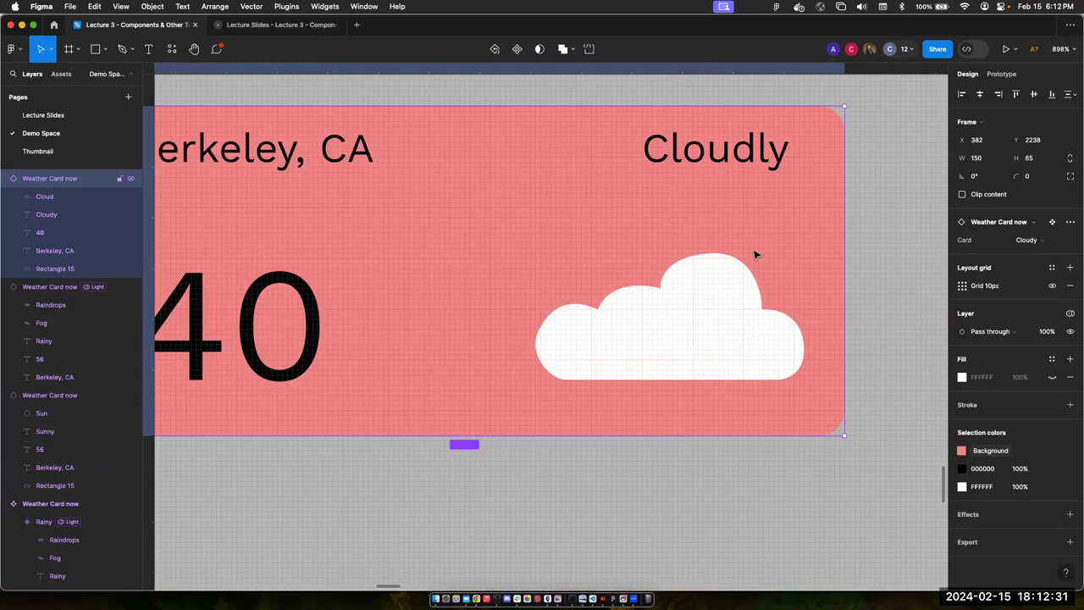
pyautogui.click(1053, 268)
pyautogui.press('Escape')
pyautogui.scroll(-4, 460, 204)
pyautogui.scroll(2, 460, 203)
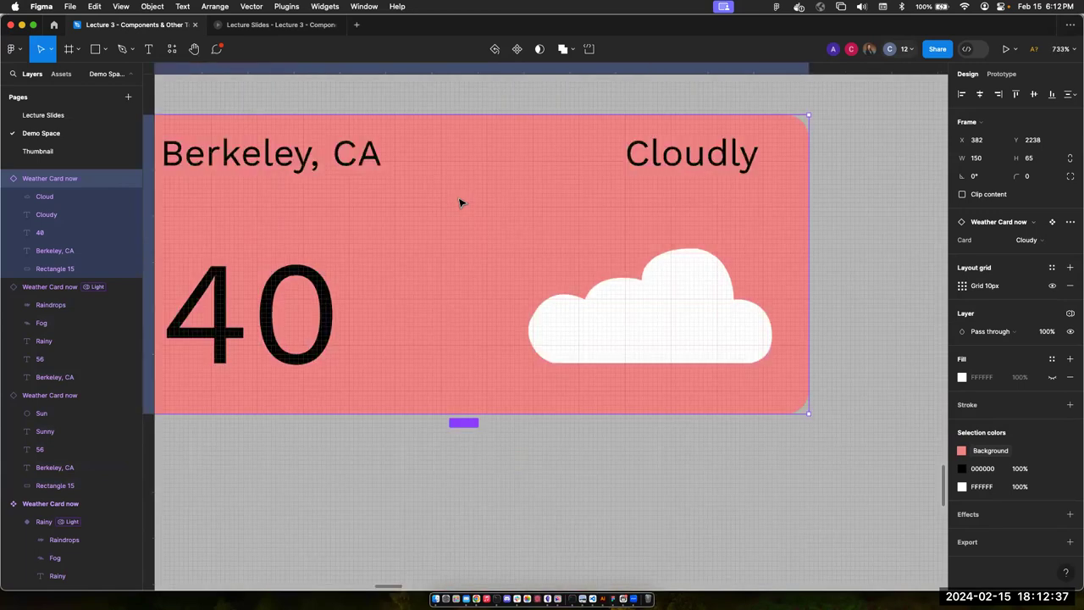
pyautogui.scroll(-1, 460, 203)
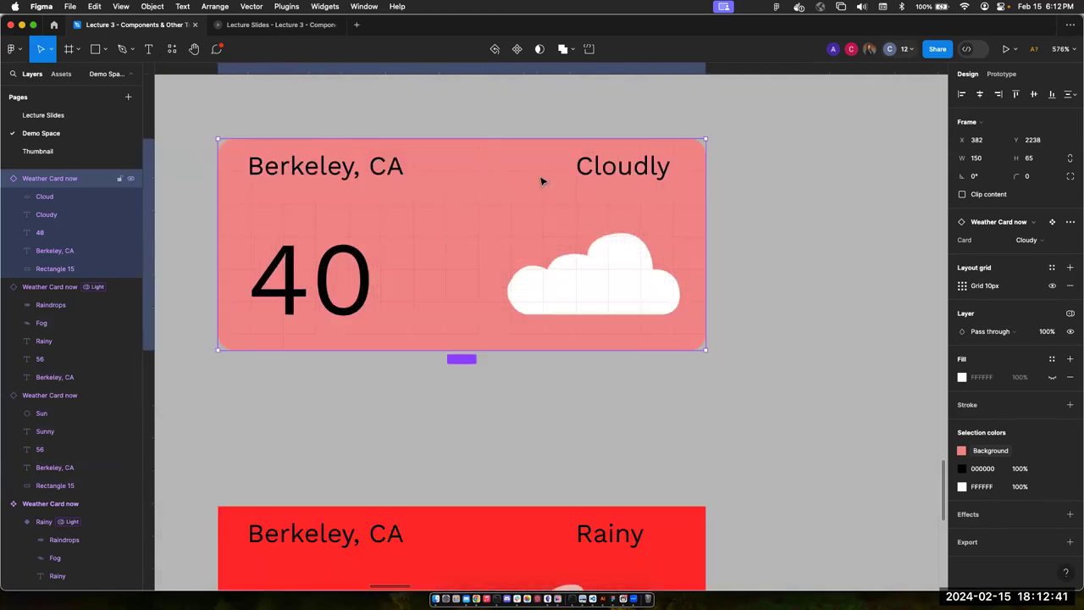
# - Change the Cloudly card's layout grid color to blue 199DC7 at 100% opacity
pyautogui.click(963, 288)
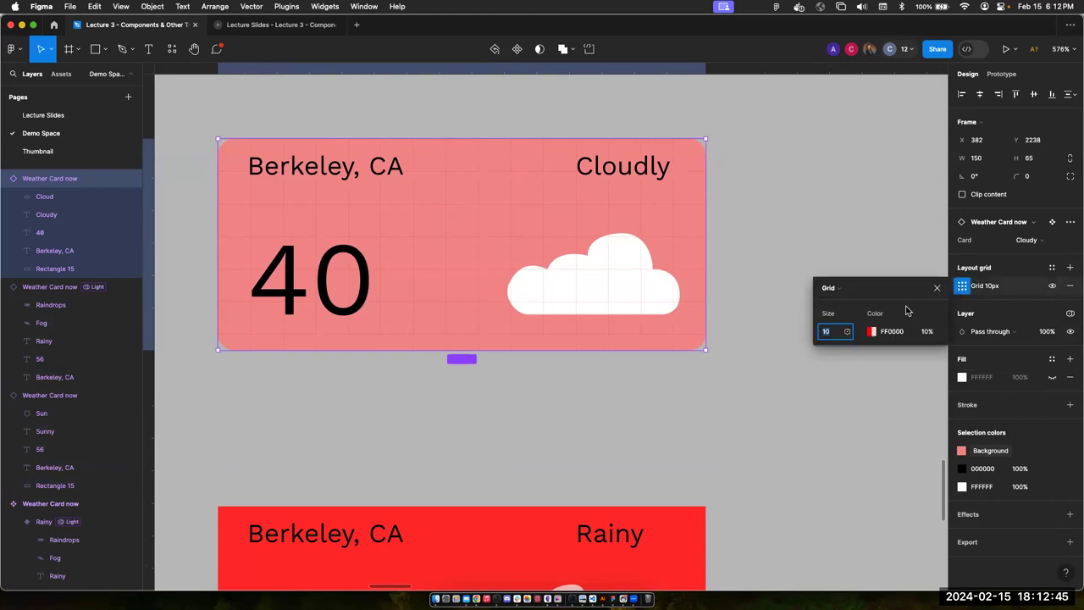
pyautogui.click(877, 336)
pyautogui.moveTo(738, 449); pyautogui.dragTo(760, 449)
pyautogui.moveTo(786, 322)
pyautogui.mouseDown()
pyautogui.moveTo(802, 339)
pyautogui.moveTo(795, 329)
pyautogui.mouseUp()
pyautogui.moveTo(720, 463); pyautogui.dragTo(838, 461)
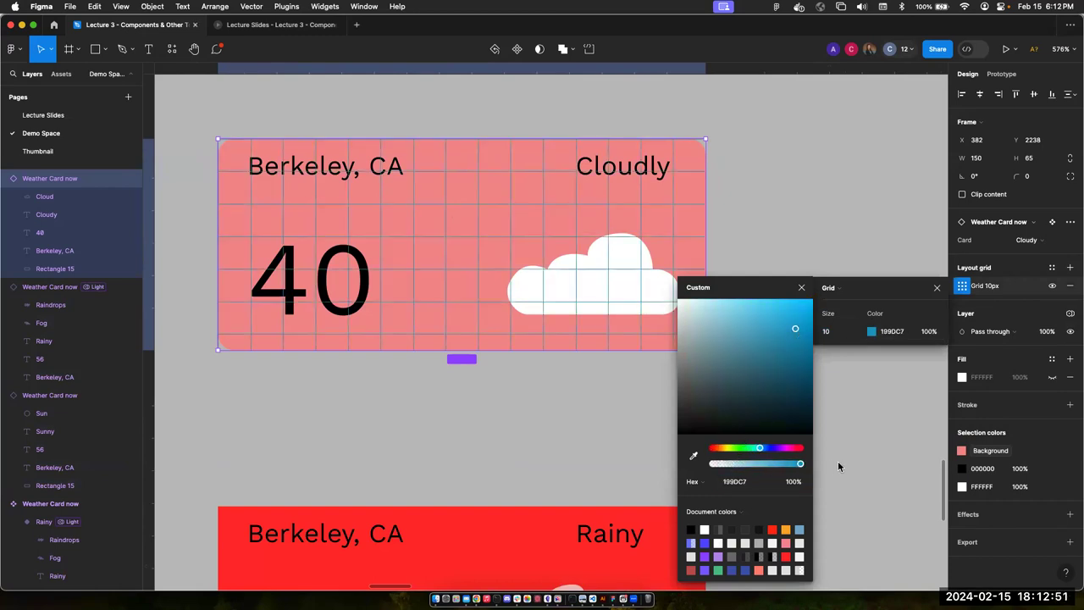
pyautogui.click(806, 296)
# - Set the Cloudly card's layout grid size to 20
pyautogui.click(834, 336)
pyautogui.write('20')
pyautogui.press('Return')
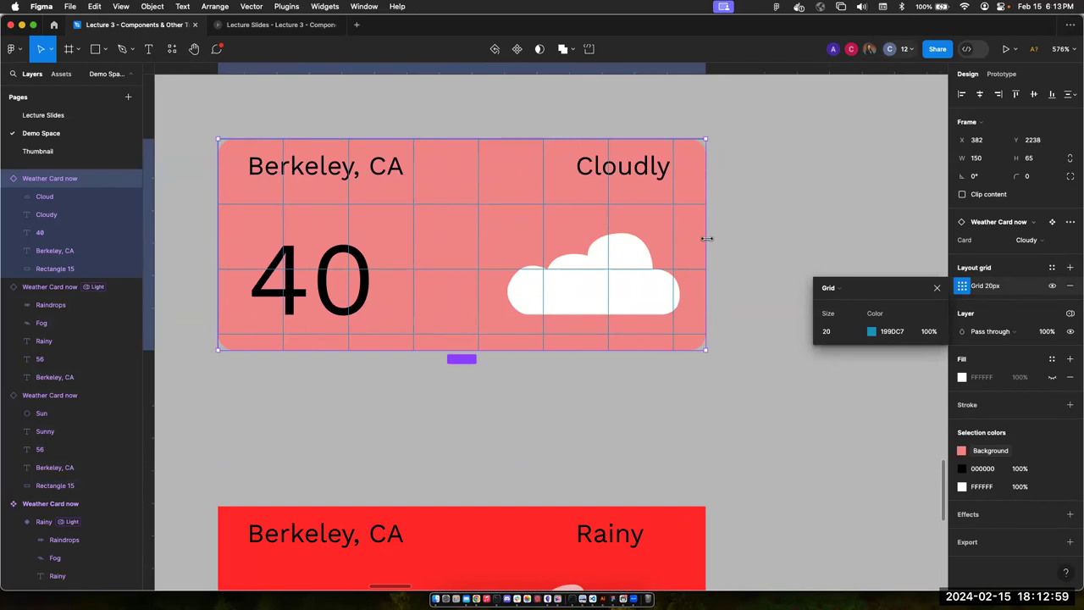
# - Return to the Lecture Slides presentation and go back to the Guides slide
pyautogui.click(268, 25)
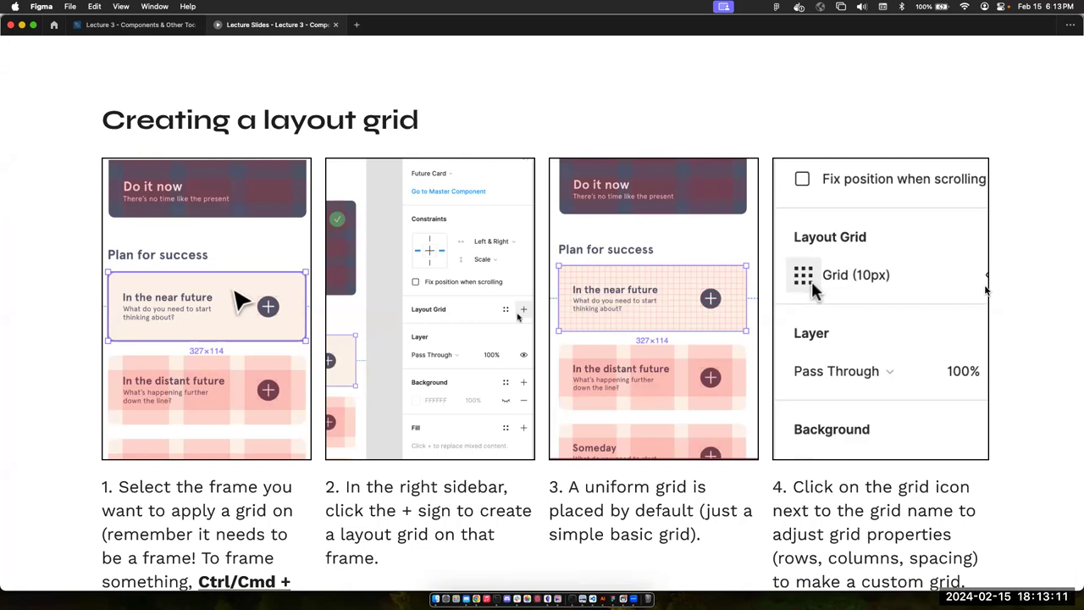
pyautogui.press('Left')
pyautogui.press('Left')
pyautogui.press('Left')
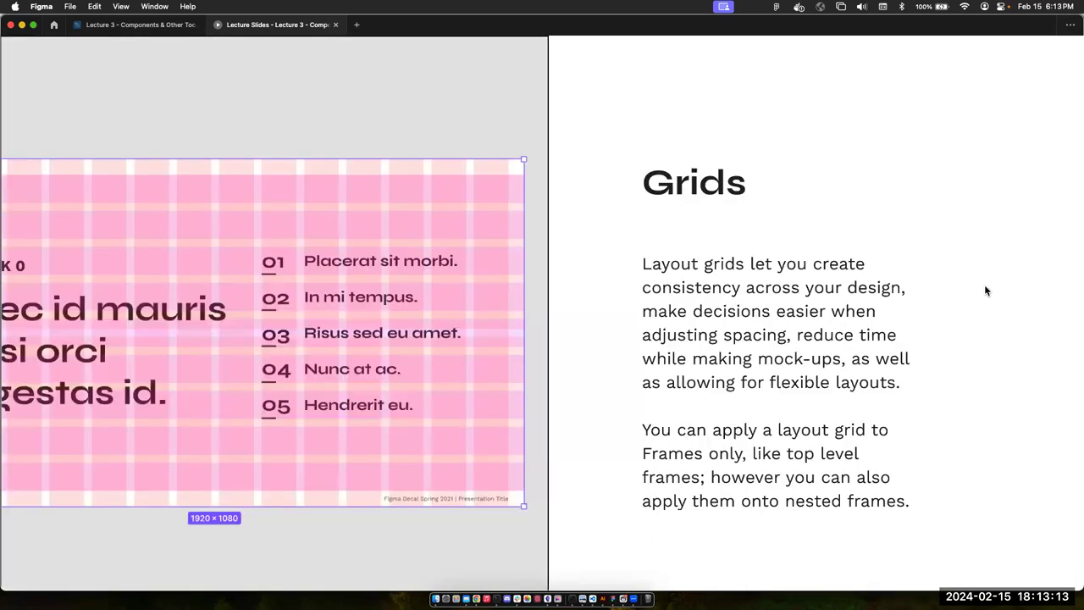
pyautogui.press('Right')
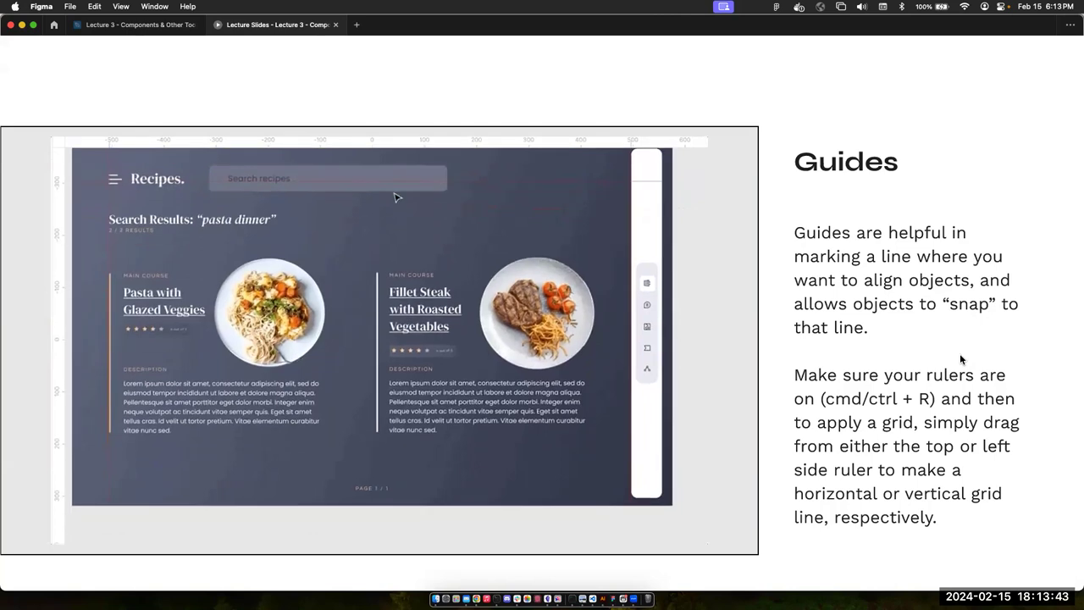
# - Switch to the Lecture 3 design file and place a horizontal guide across the tutorial frame, just above step 4
pyautogui.click(169, 24)
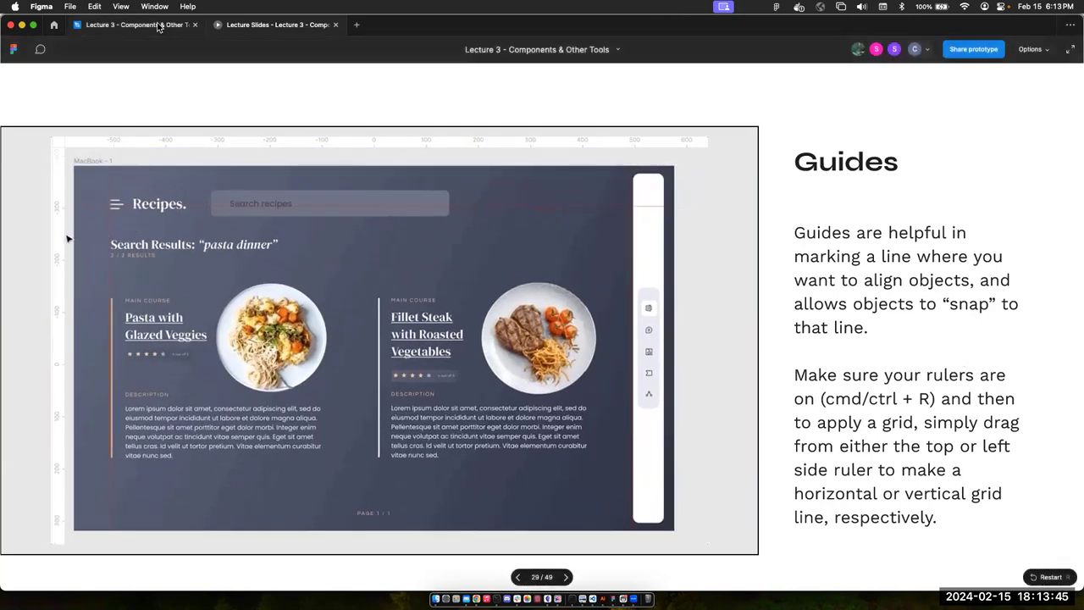
pyautogui.scroll(-5, 454, 196)
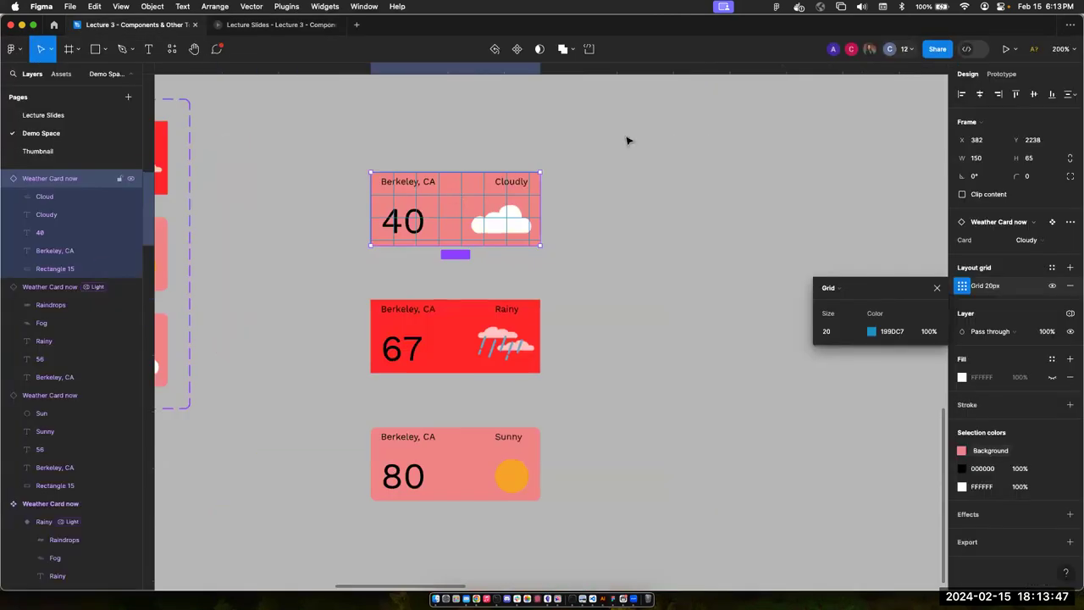
pyautogui.click(639, 126)
pyautogui.scroll(10, 639, 126)
pyautogui.hscroll(-3, 639, 126)
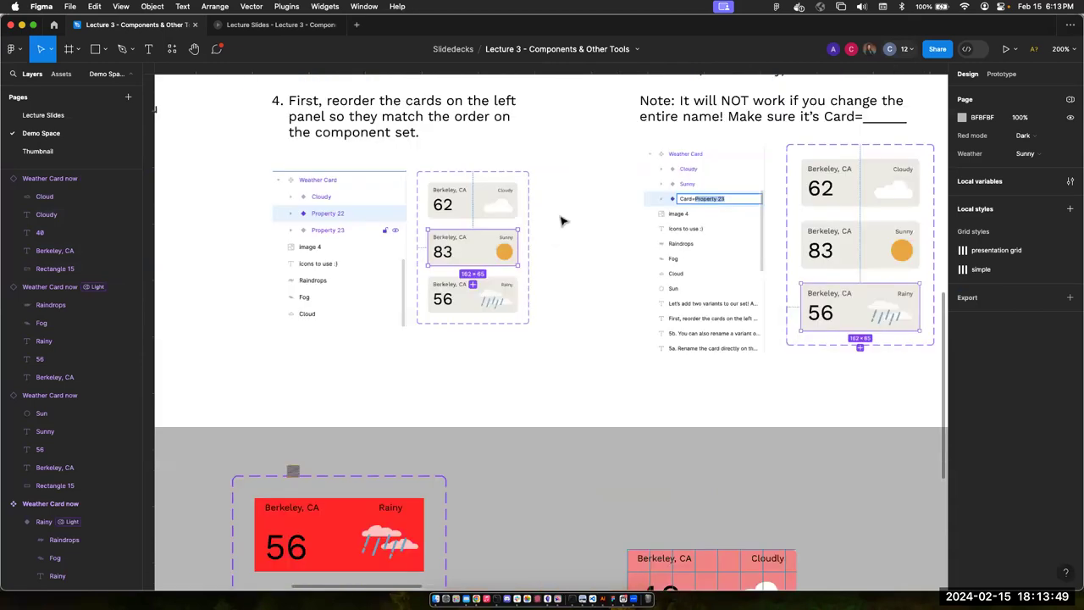
pyautogui.scroll(-5, 552, 260)
pyautogui.scroll(2, 553, 259)
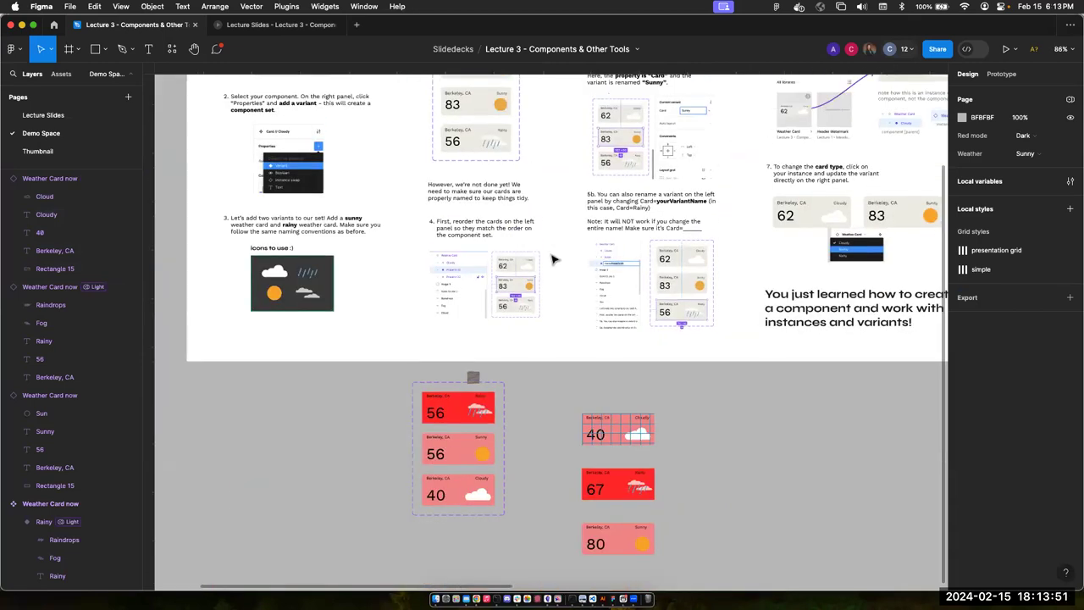
pyautogui.moveTo(301, 70); pyautogui.dragTo(480, 206)
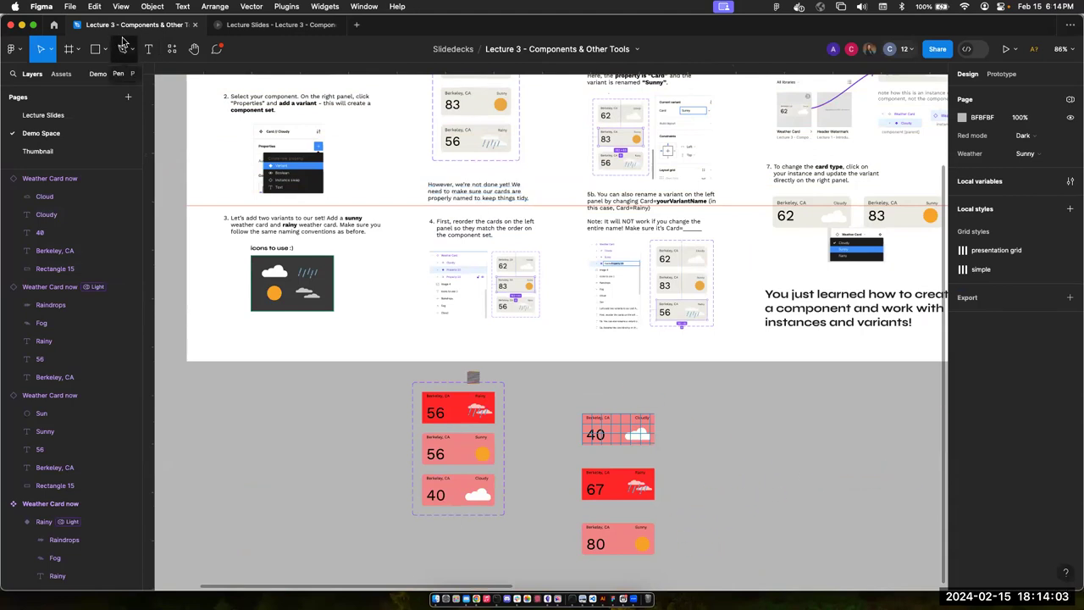
# - Return to the Lecture Slides presentation and go through the grid and constraints slides up to Constraint Options
pyautogui.click(263, 25)
pyautogui.press('Right')
pyautogui.press('Right')
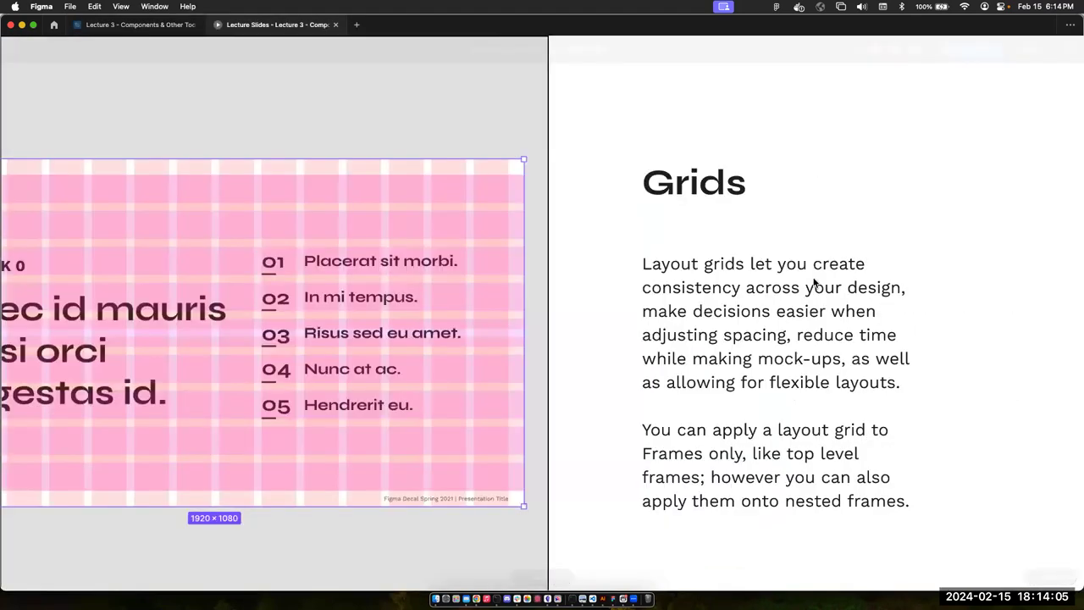
pyautogui.press('Right')
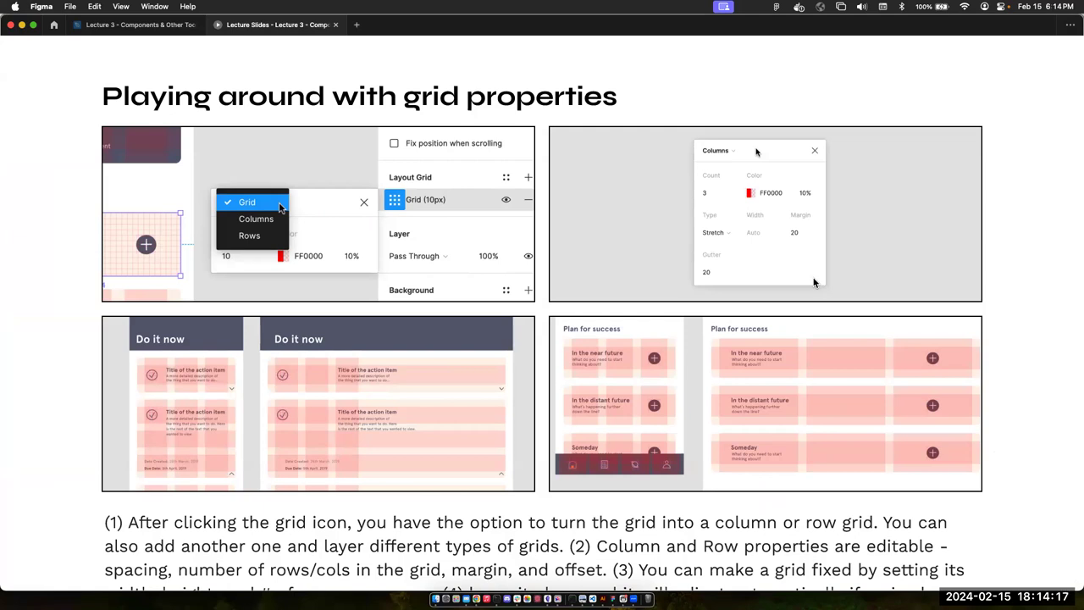
pyautogui.press('Right')
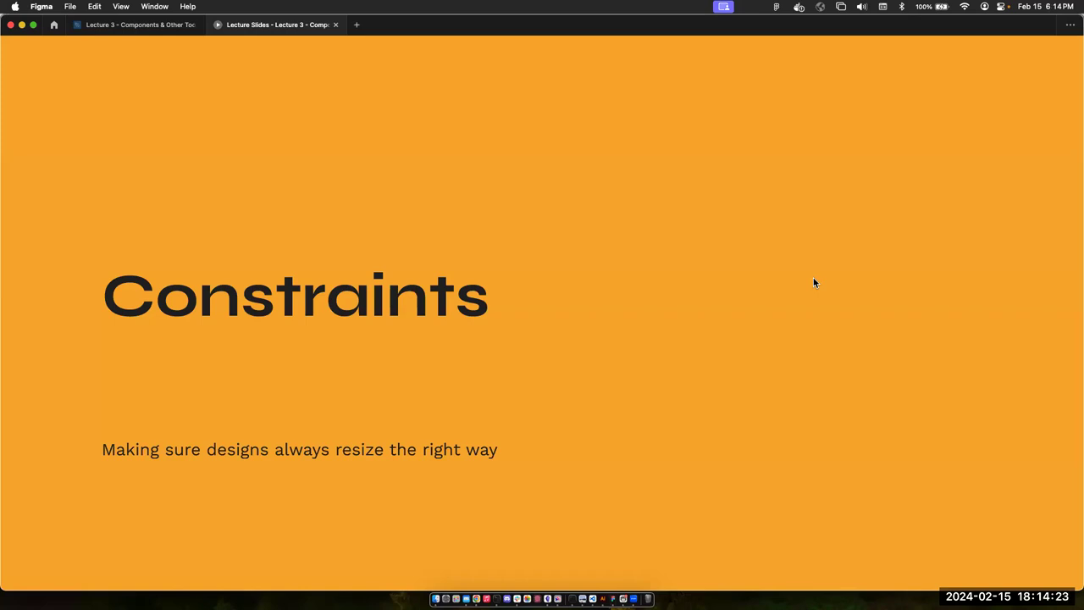
pyautogui.press('Right')
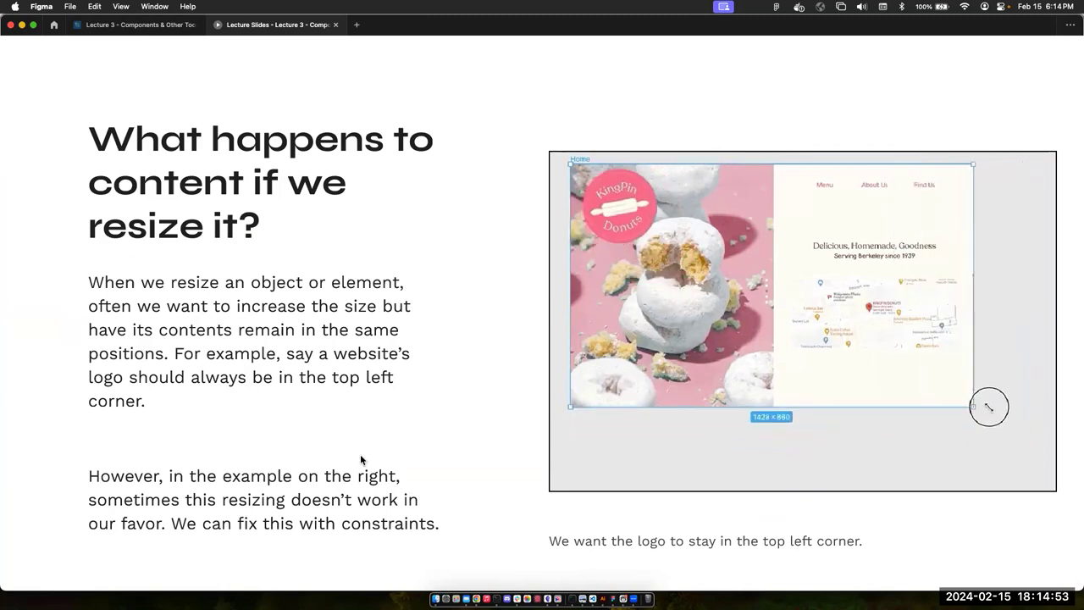
pyautogui.press('Right')
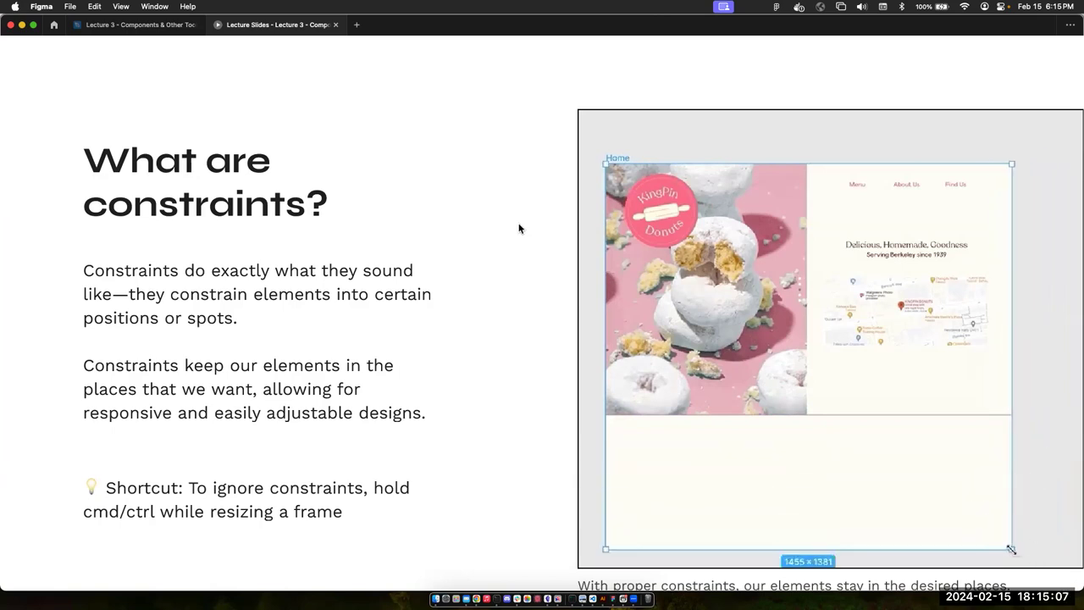
pyautogui.press('Right')
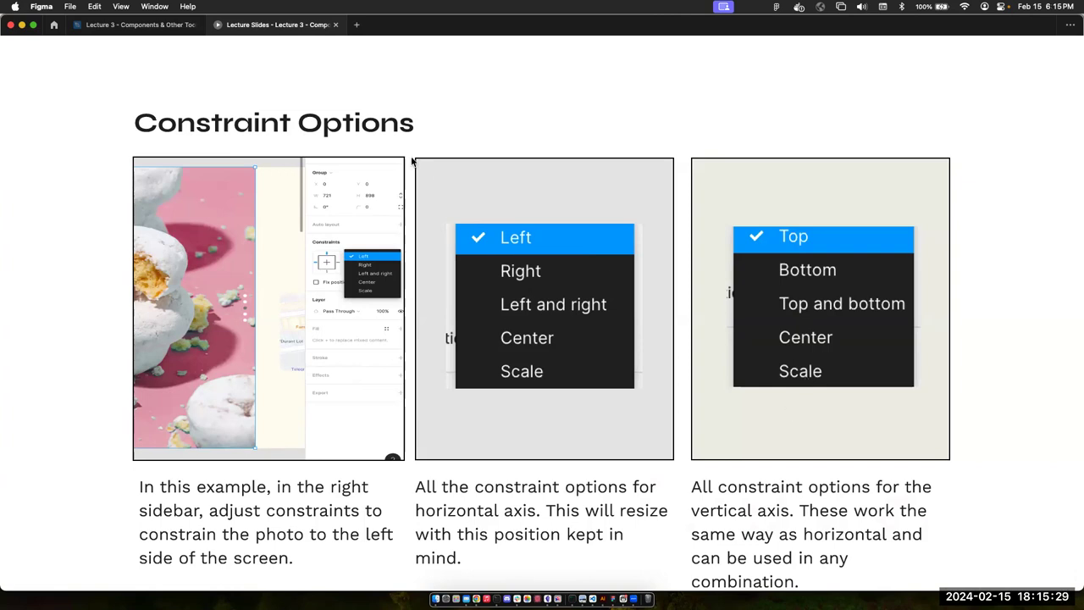
# - Switch to the Lecture 3 design file and inspect the constraints of the Rainy card's temperature text and the Cloudly card's cloud
pyautogui.click(135, 25)
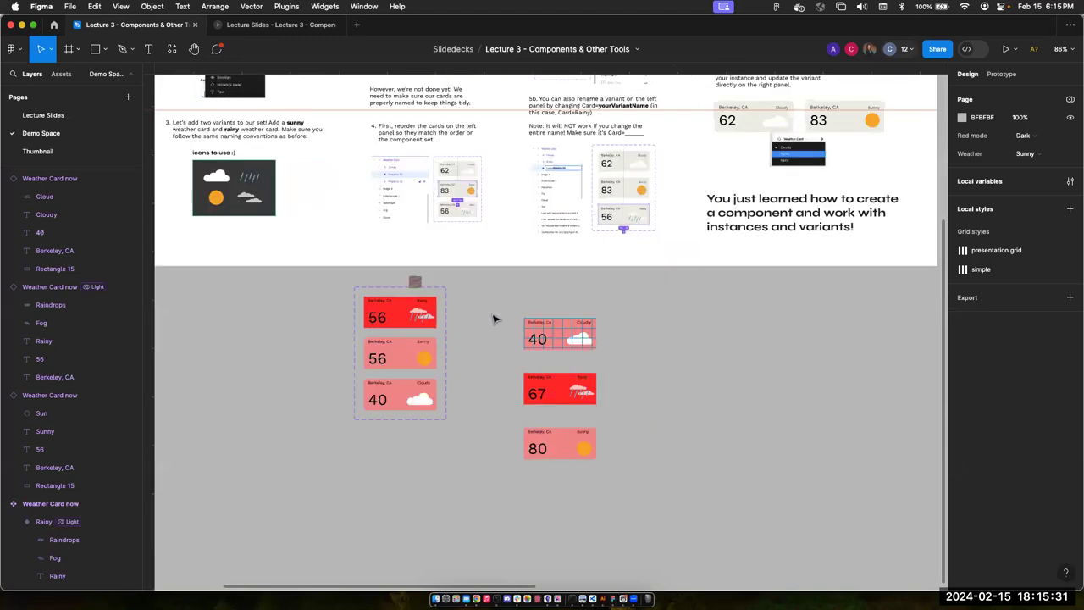
pyautogui.scroll(5, 622, 449)
pyautogui.click(621, 388)
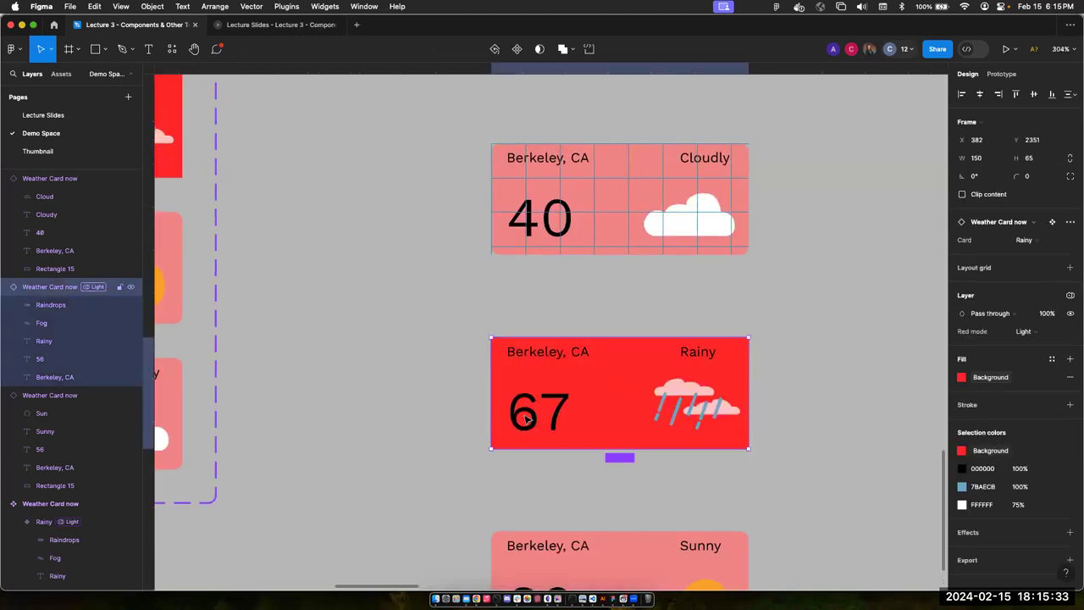
pyautogui.doubleClick(552, 411)
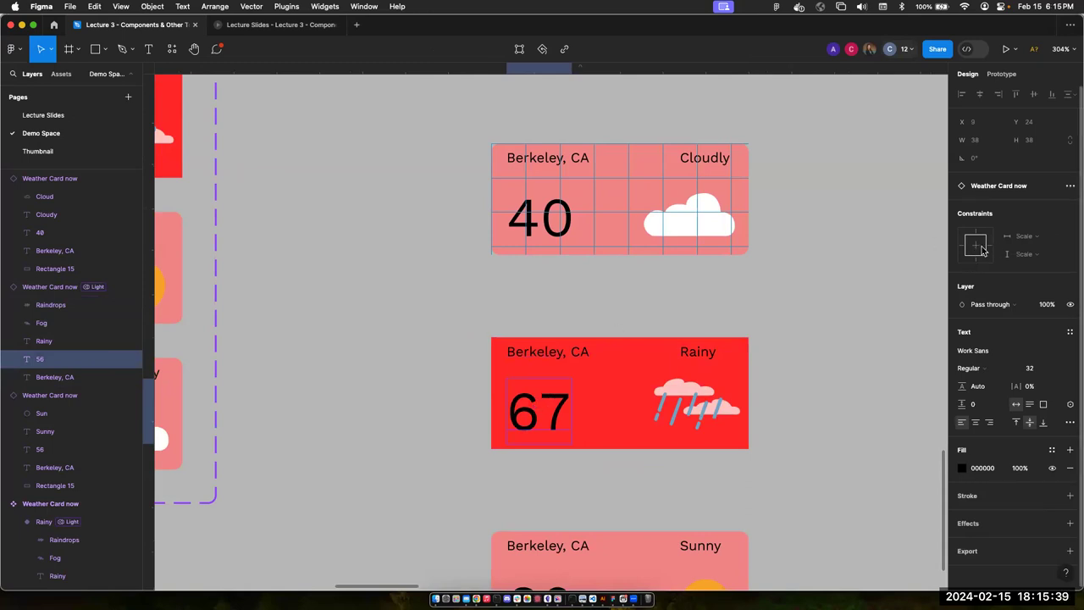
pyautogui.click(540, 331)
pyautogui.click(537, 344)
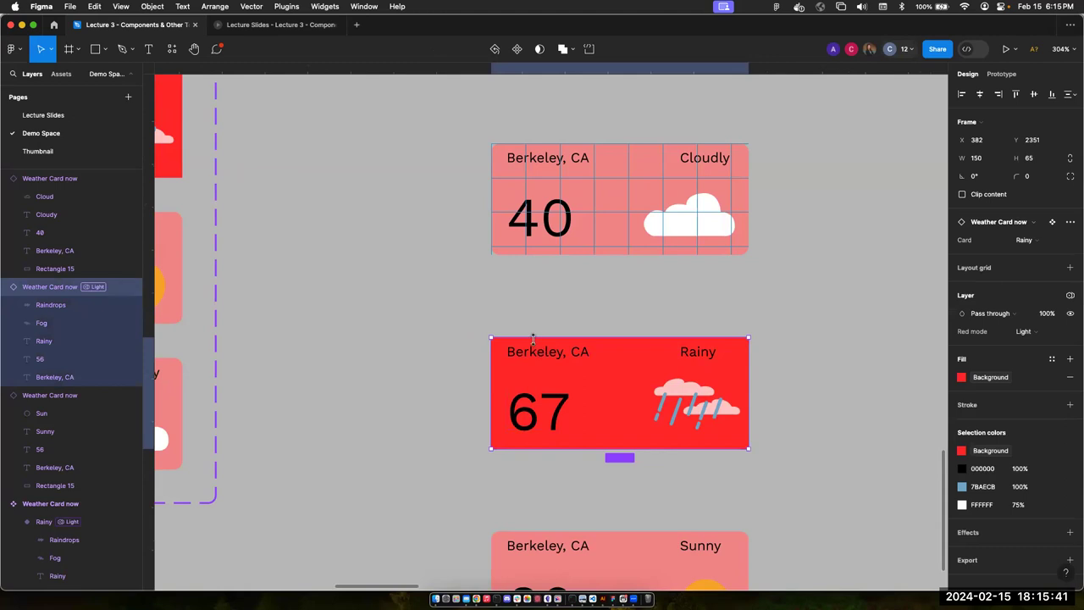
pyautogui.click(580, 201)
pyautogui.click(683, 218)
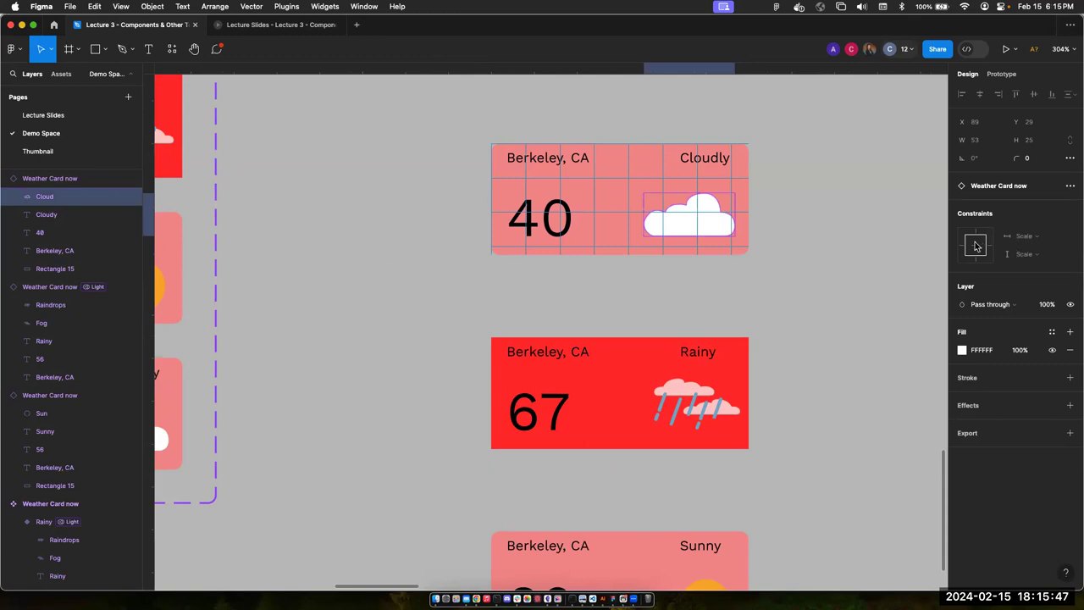
# - Return to the Lecture Slides presentation, advance to the Questions slide and go back to the Guides slide
pyautogui.click(329, 19)
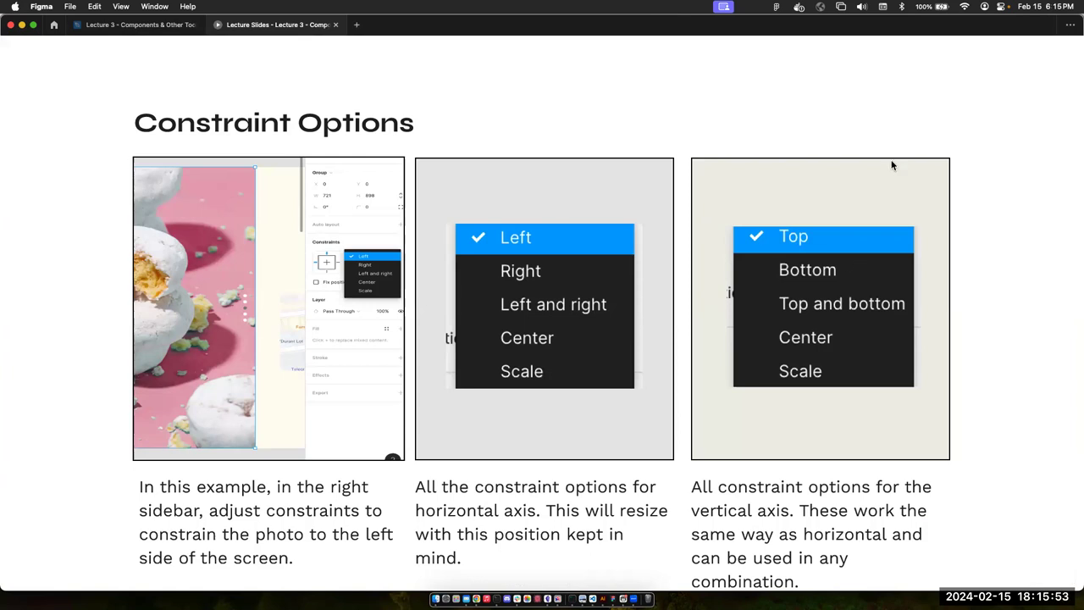
pyautogui.press('Right')
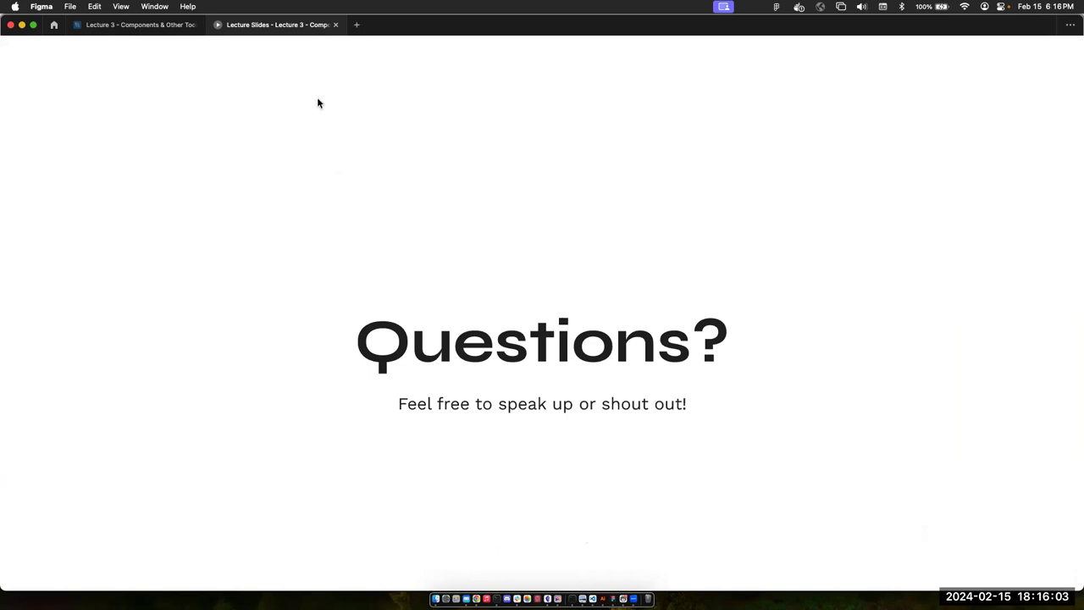
pyautogui.press('Left')
pyautogui.press('Left')
pyautogui.press('Left')
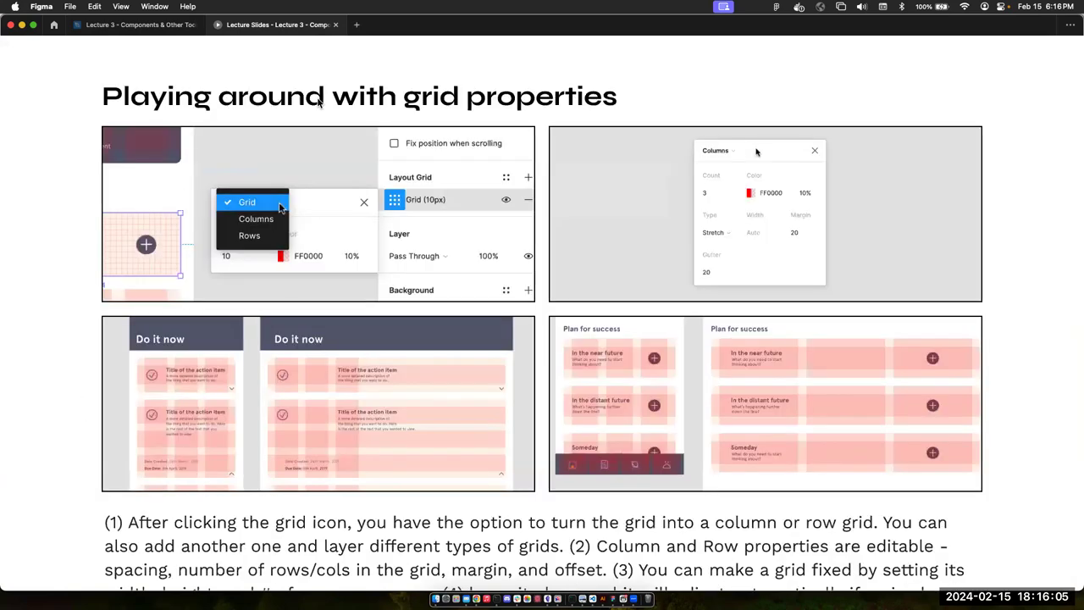
pyautogui.press('Left')
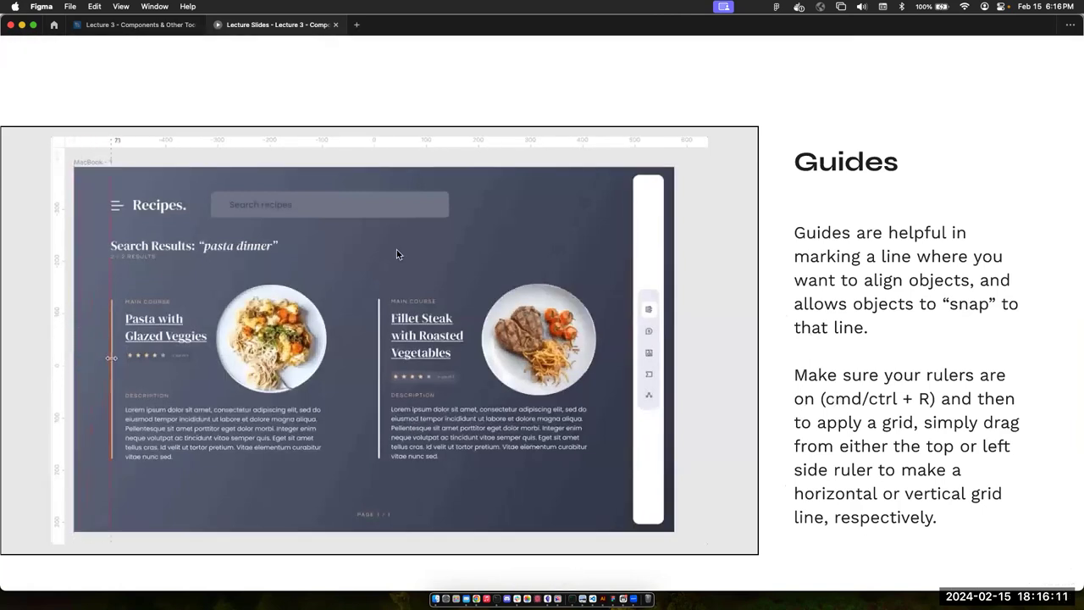
# - Switch to the Lecture 3 design file and place a vertical guide in the tutorial frame, just before the left edge of step 4
pyautogui.click(136, 25)
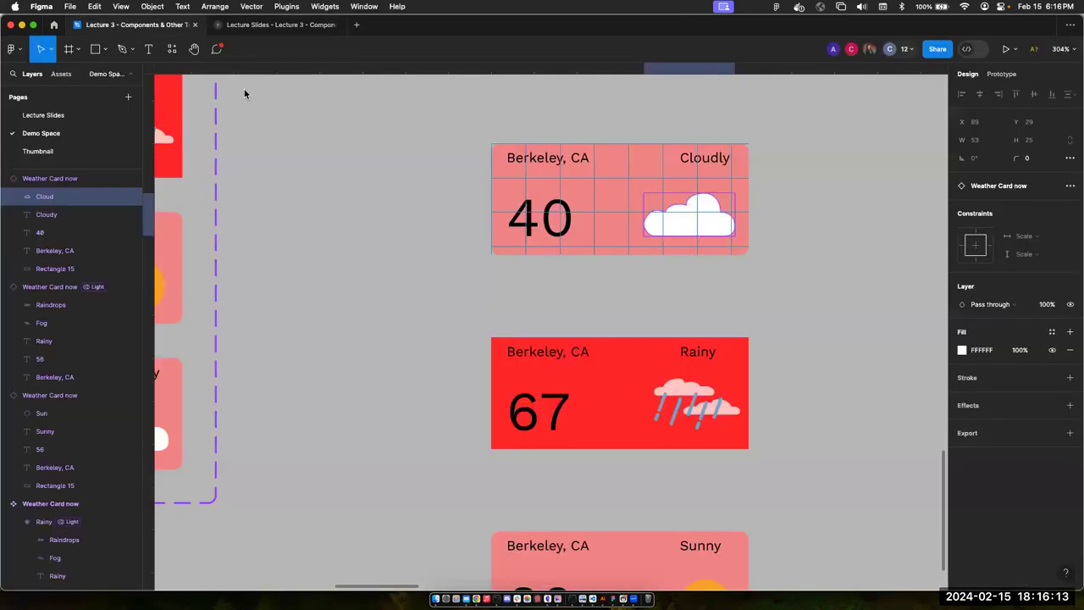
pyautogui.click(153, 118)
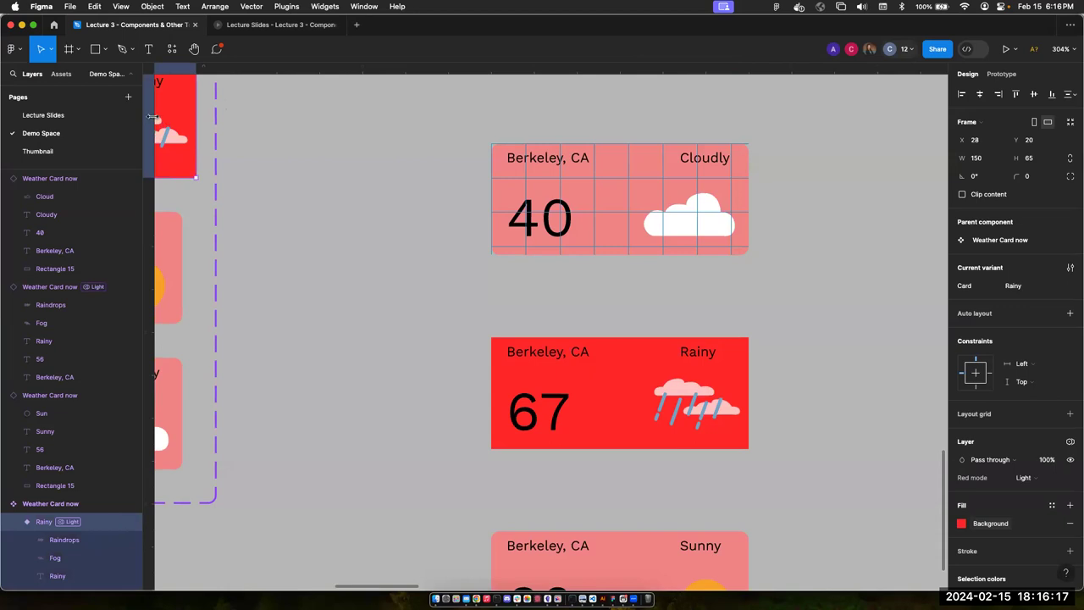
pyautogui.press('Escape')
pyautogui.moveTo(132, 125); pyautogui.dragTo(188, 124)
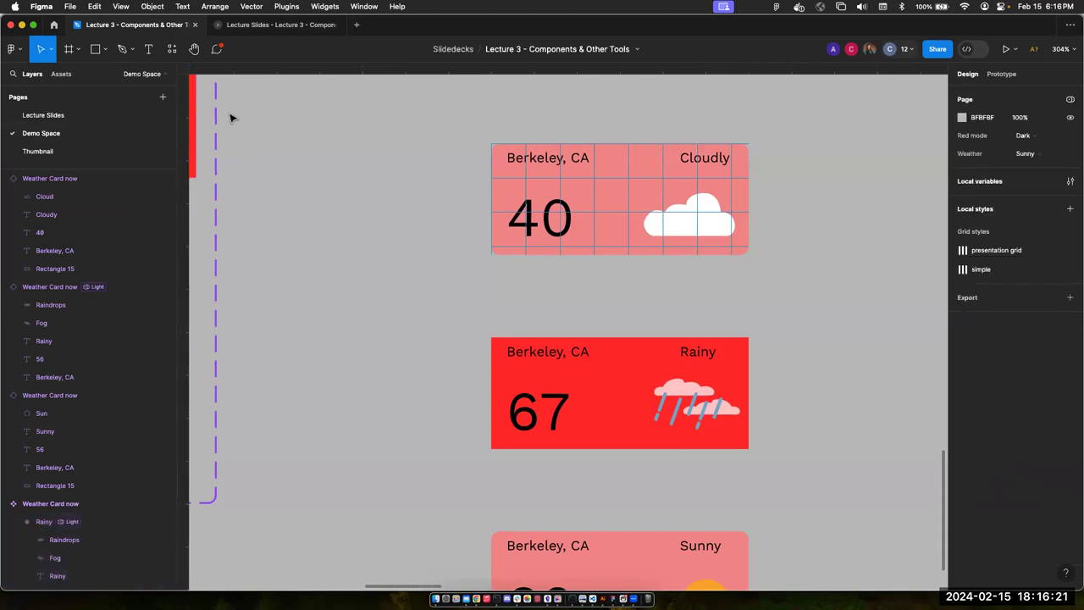
pyautogui.scroll(-5, 231, 118)
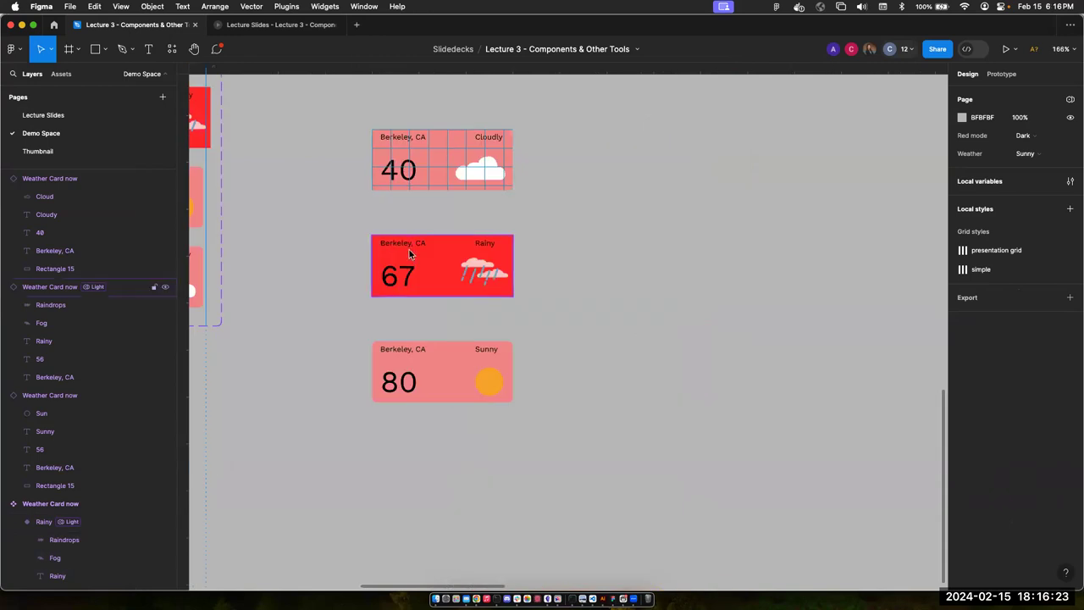
pyautogui.hscroll(-5, 408, 248)
pyautogui.scroll(3, 409, 248)
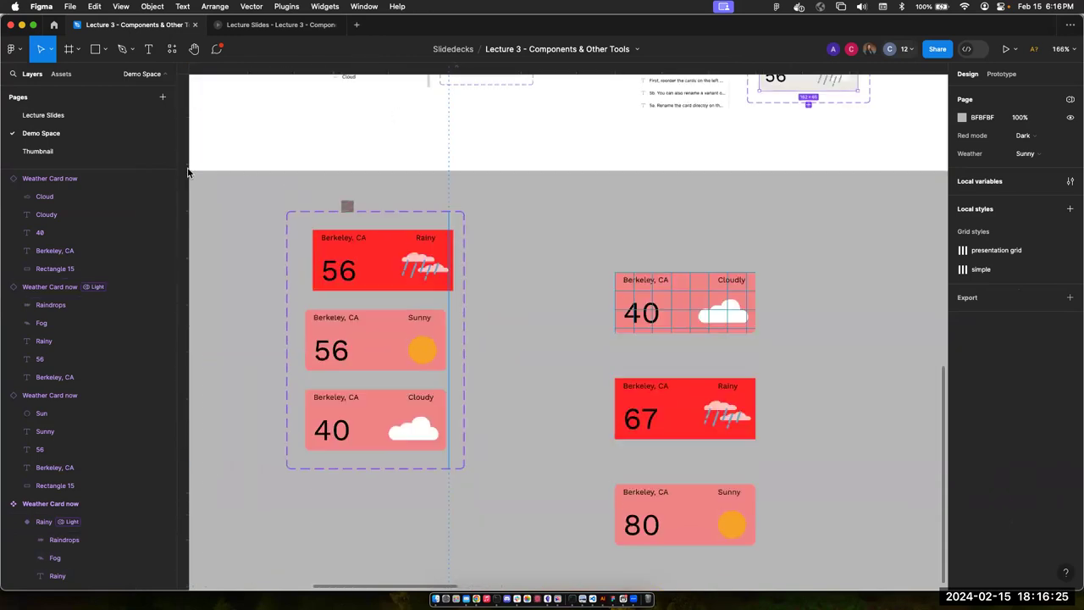
pyautogui.moveTo(188, 173); pyautogui.dragTo(268, 167)
# - Try to move the step 4 screenshot in the tutorial frame against the guides, and clear the selection
pyautogui.scroll(-5, 363, 145)
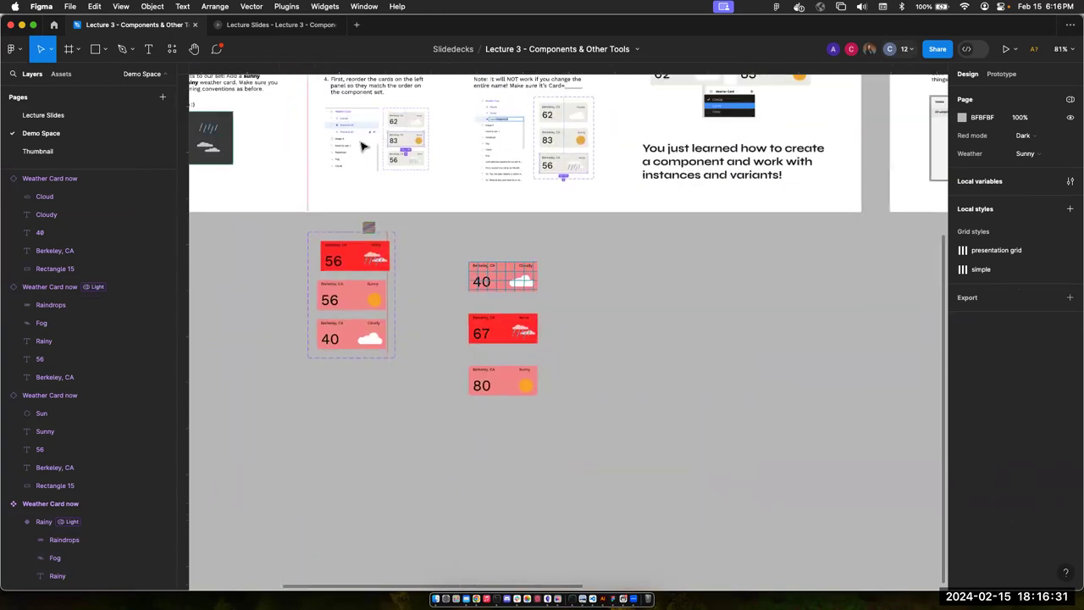
pyautogui.scroll(3, 362, 147)
pyautogui.click(327, 210)
pyautogui.moveTo(326, 210)
pyautogui.mouseDown()
pyautogui.moveTo(322, 310)
pyautogui.moveTo(326, 216)
pyautogui.moveTo(331, 225)
pyautogui.mouseUp()
pyautogui.press('Escape')
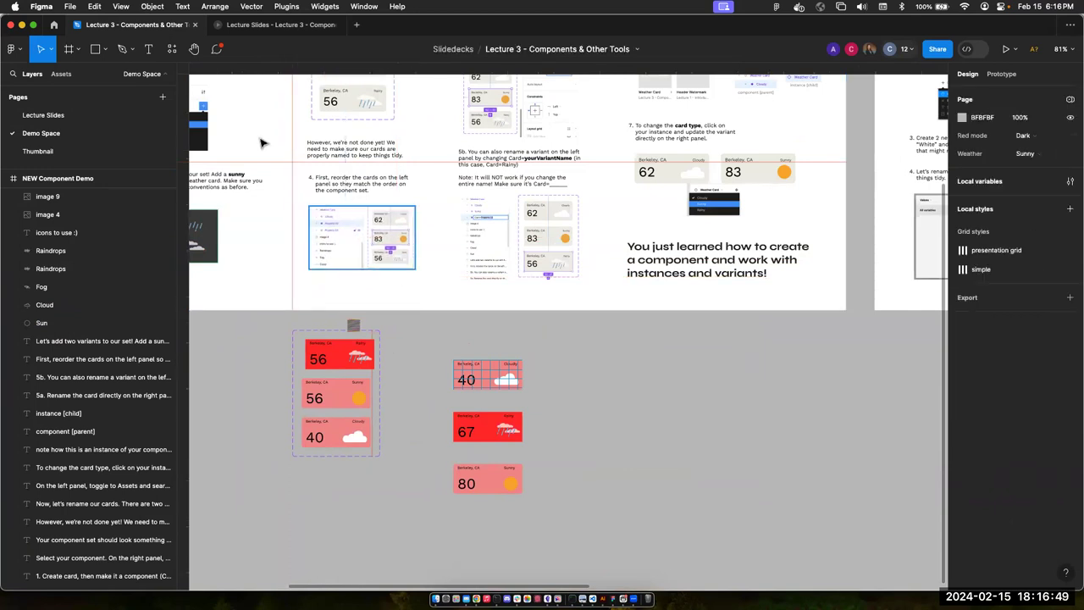
# - Return to the Lecture Slides presentation and go past the constraints slides to the Ideation and Wireframing title slide
pyautogui.click(271, 24)
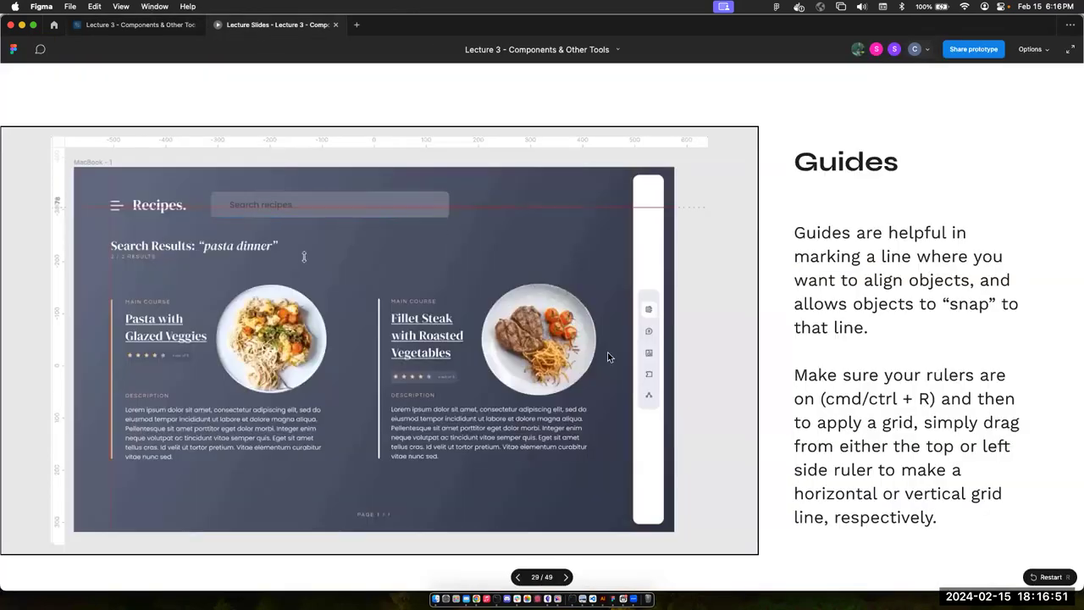
pyautogui.press('Right')
pyautogui.press('Right')
pyautogui.press('Right')
pyautogui.press('Right')
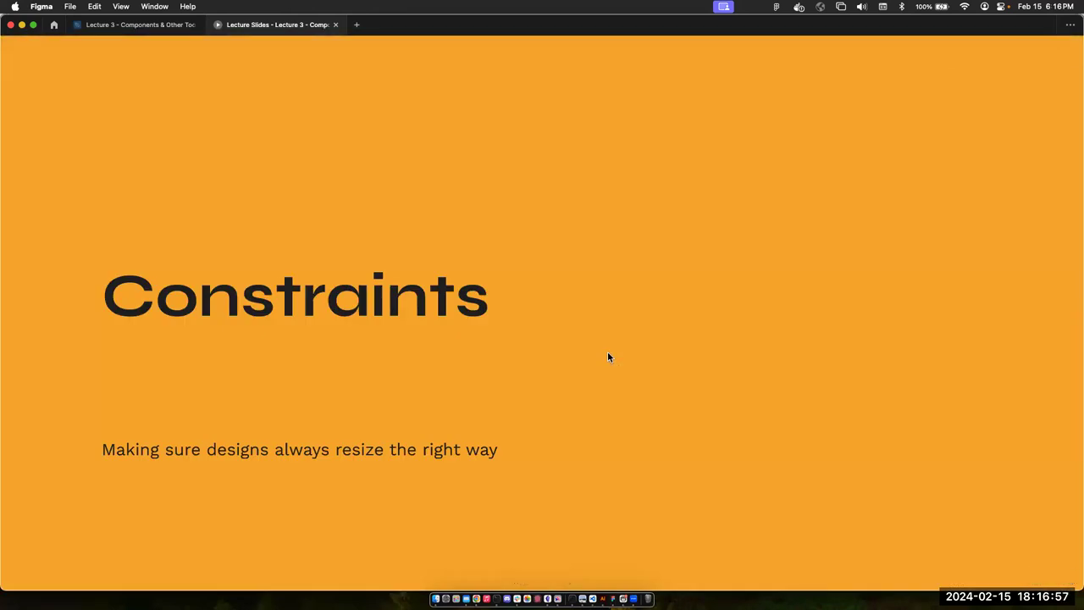
pyautogui.press('Right')
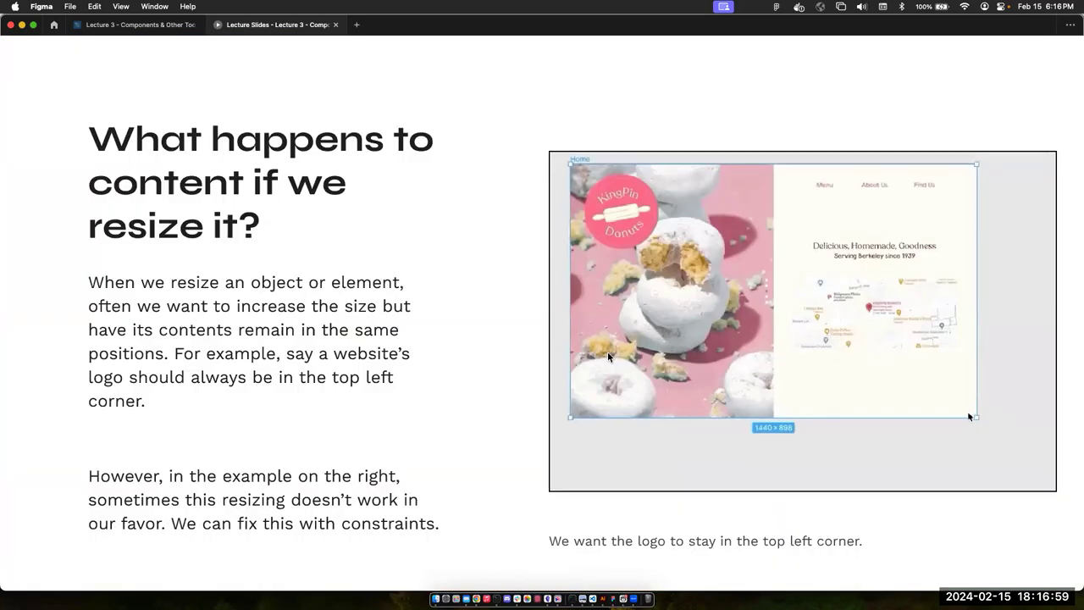
pyautogui.press('Right')
pyautogui.press('Right')
pyautogui.press('Right')
pyautogui.press('Right')
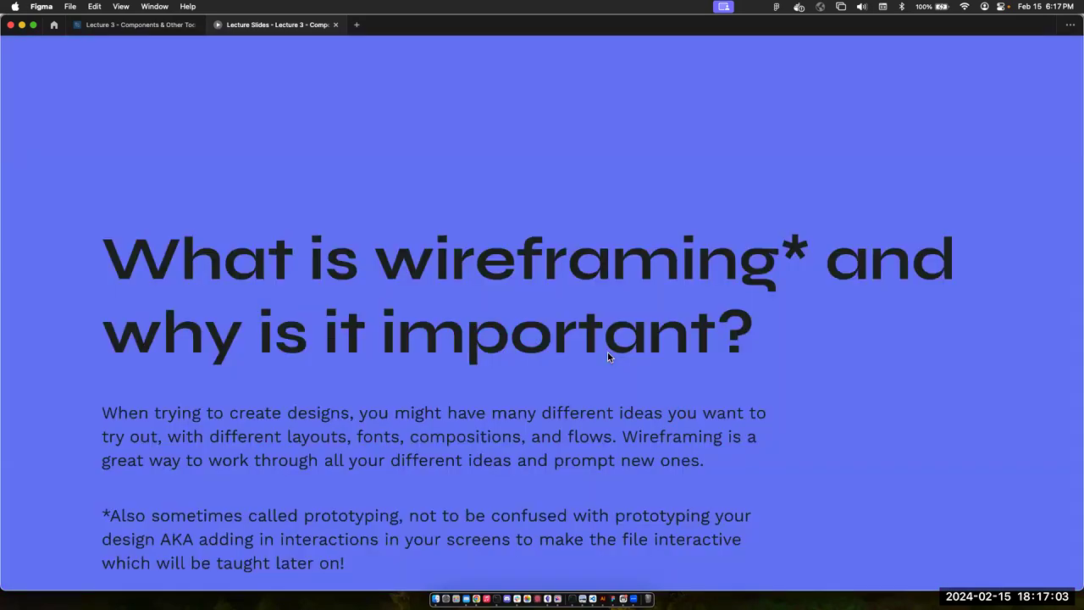
pyautogui.press('Left')
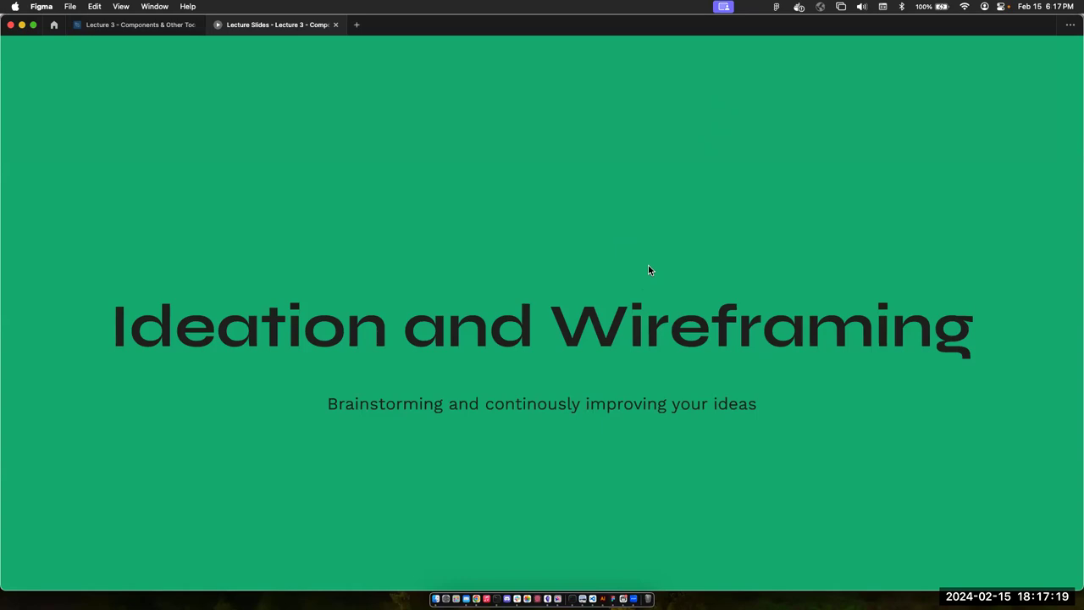
# - Advance through the wireframing slides to the What's fidelity? slide
pyautogui.press('Right')
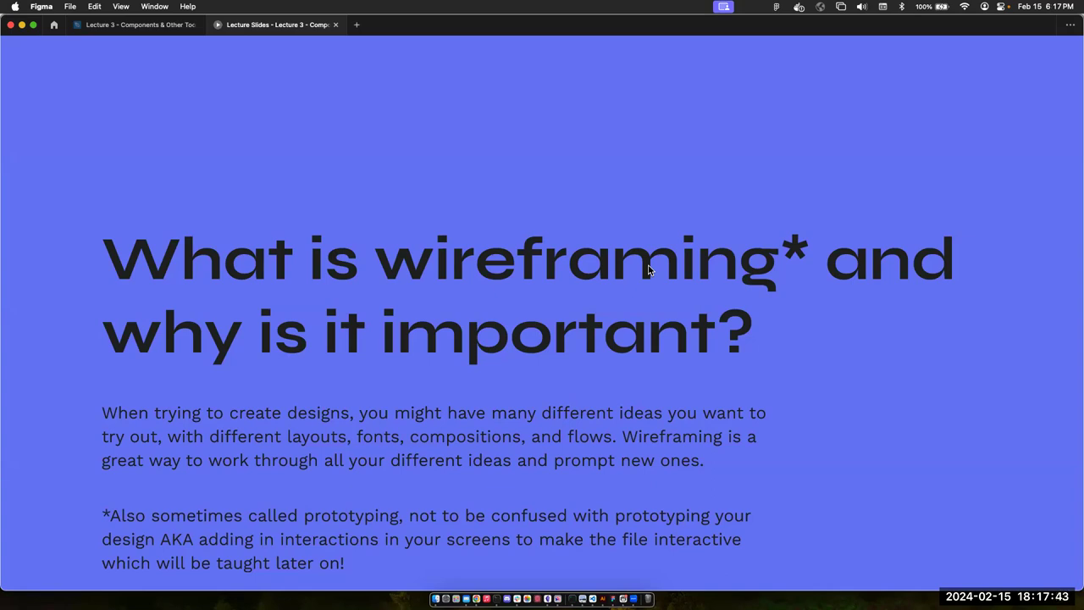
pyautogui.click(704, 518)
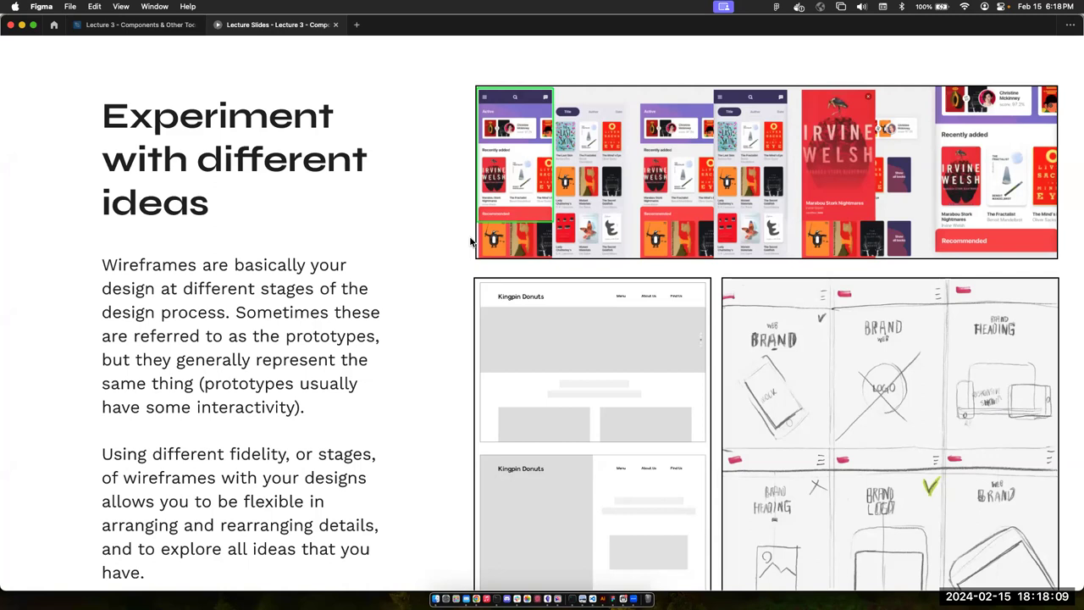
pyautogui.press('Right')
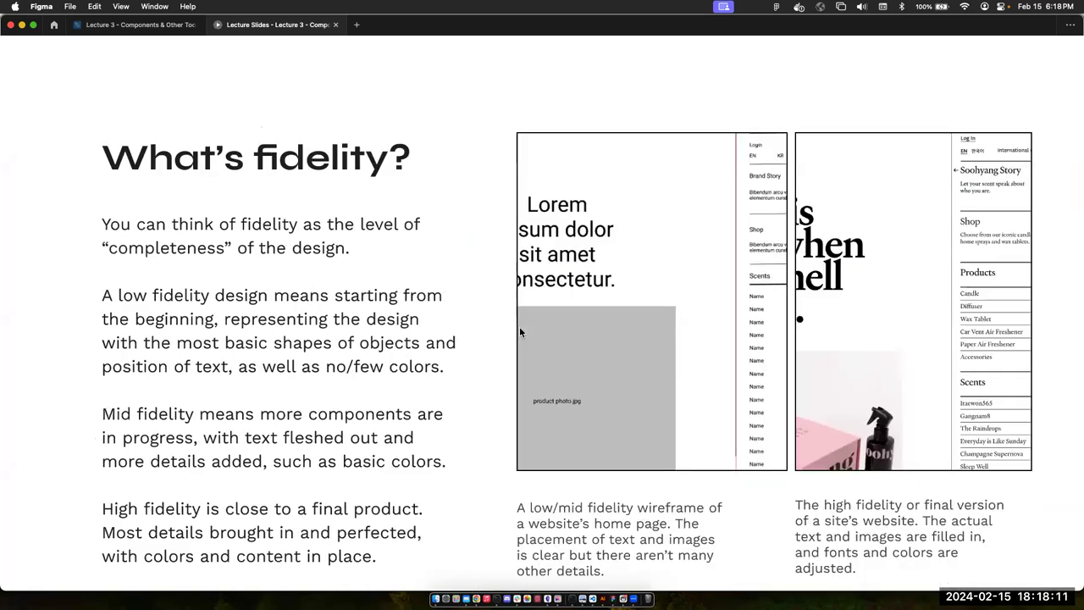